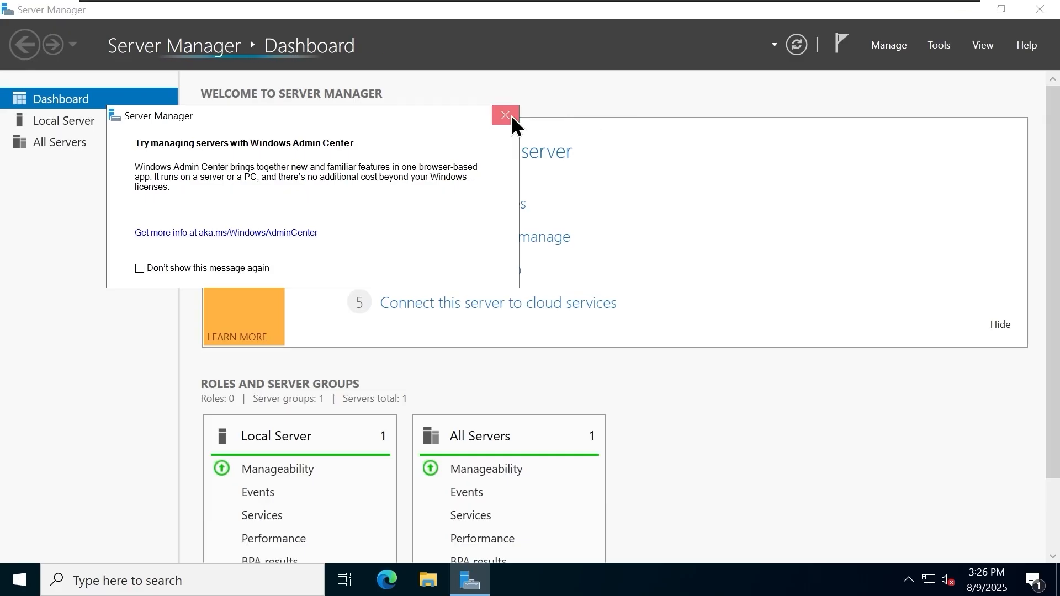
- Dismiss the Windows Admin Center notice and open the DNS management console
left_click(506, 116)
left_click(937, 48)
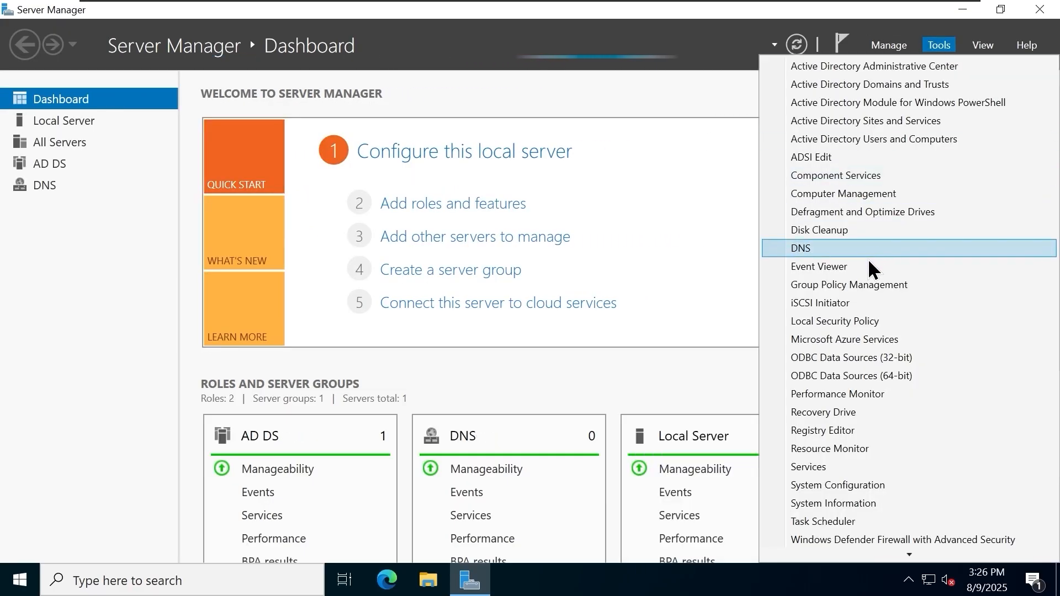
left_click(866, 255)
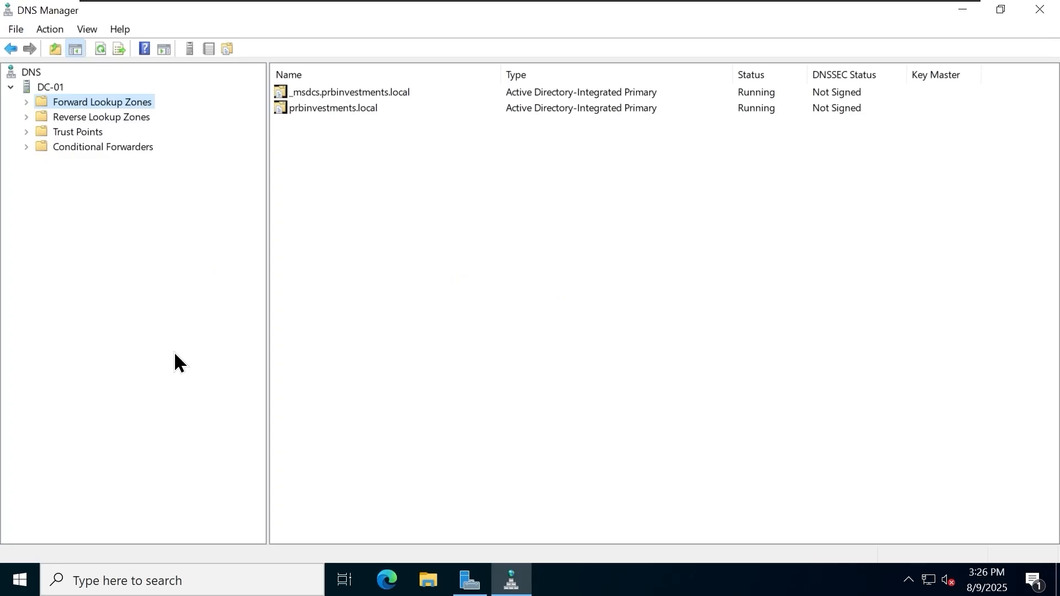
- Expand the conditional forwarders, trust points, reverse lookup and forward lookup folders of DC-01, and show the forward lookup zones
left_click(25, 145)
left_click(26, 132)
left_click(27, 117)
left_click(26, 102)
left_click(113, 104)
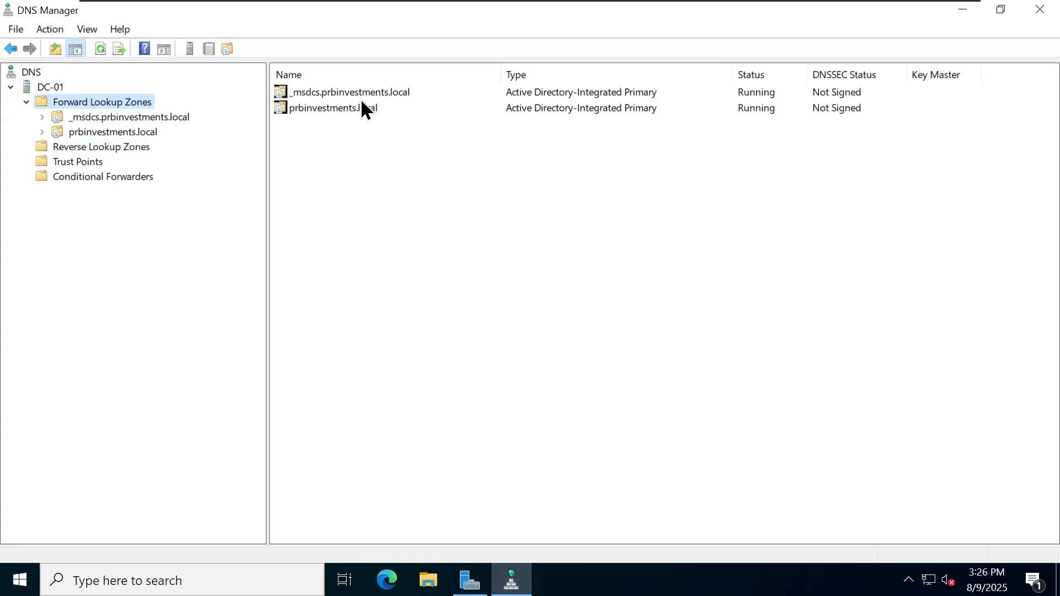
- Examine the names and types of the _msdcs.prbinvestments.local and prbinvestments.local zones
left_click(360, 97)
left_click(353, 108)
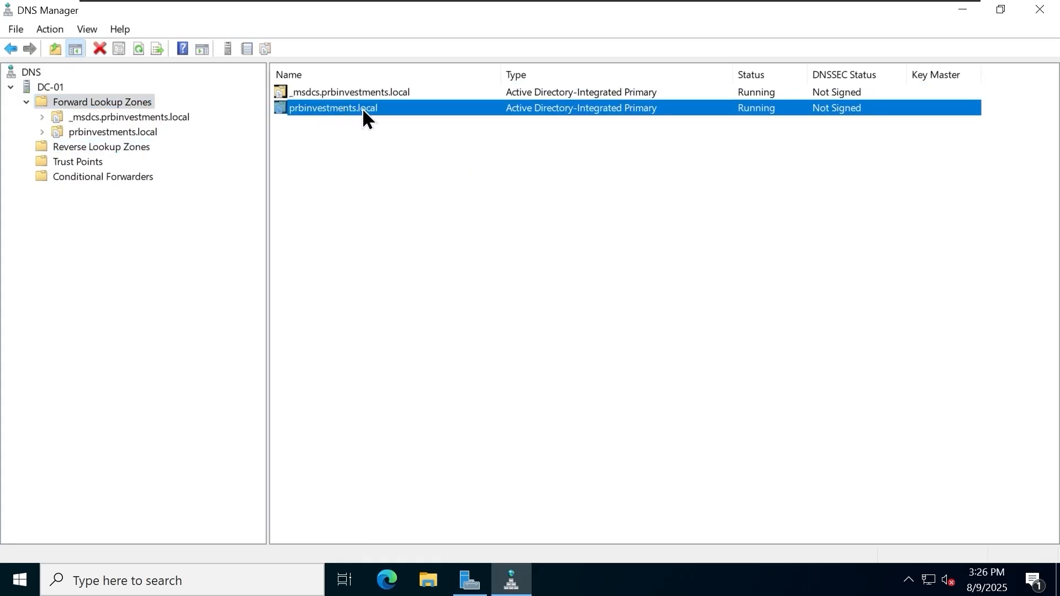
left_click(488, 208)
left_click(575, 96)
left_click(579, 107)
left_click(598, 150)
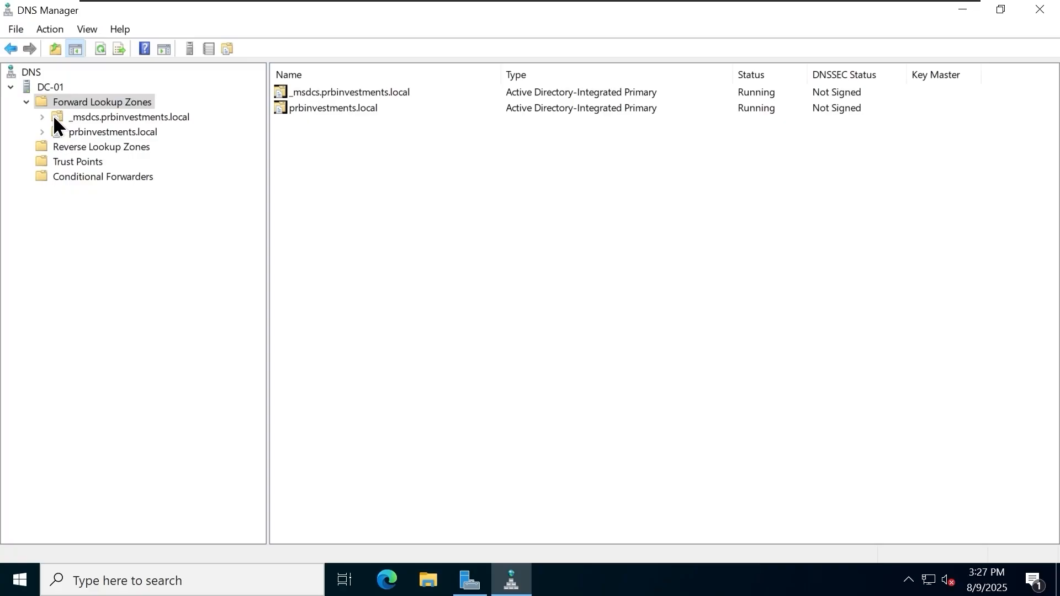
- Expand the _msdcs.prbinvestments.local and prbinvestments.local zones, review their records, including the host records, and collapse both zones
left_click(43, 117)
left_click(42, 191)
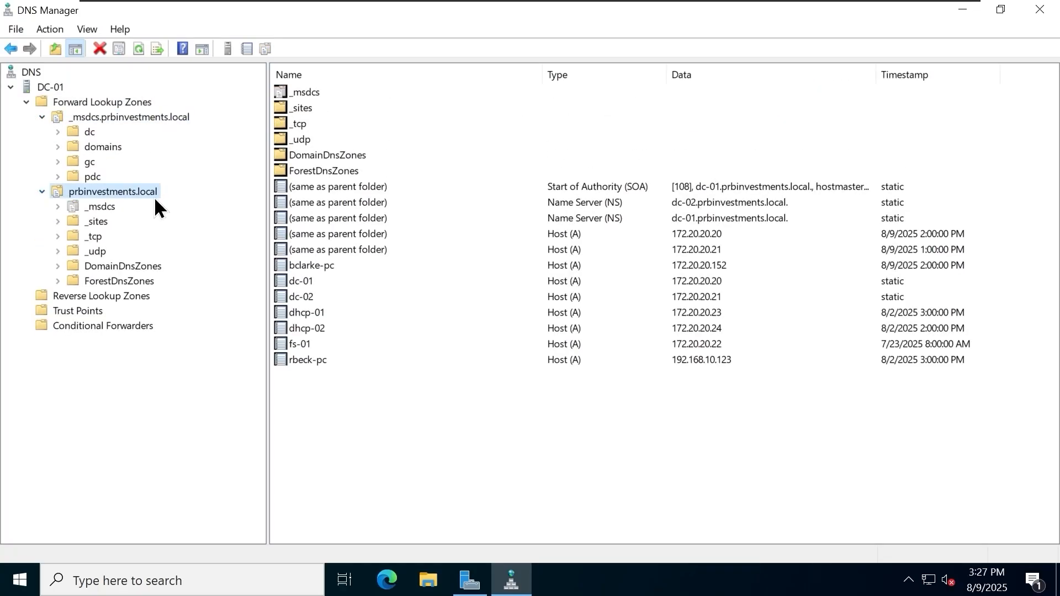
left_click(164, 118)
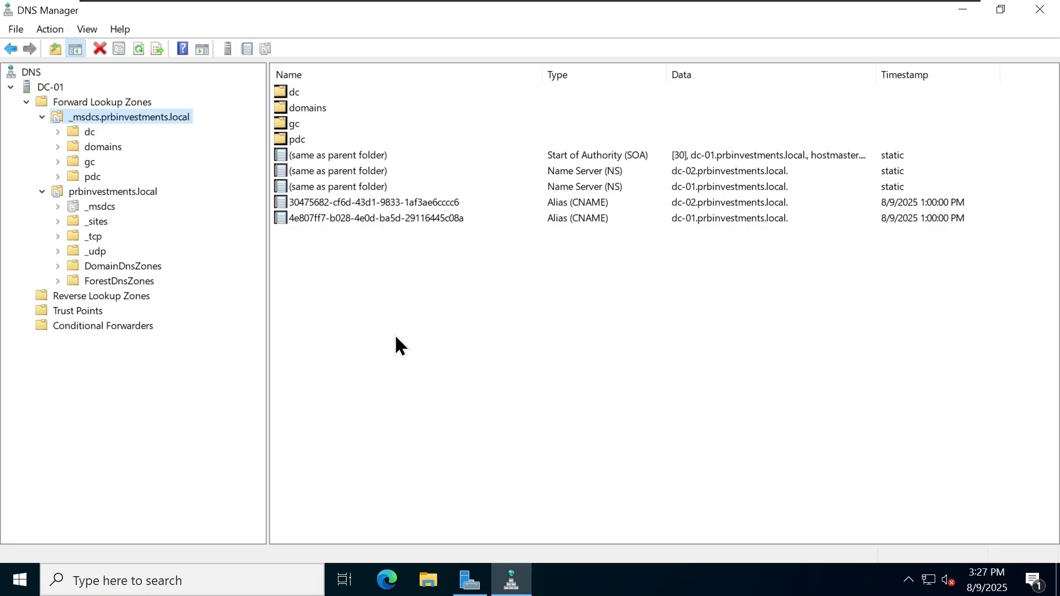
left_click(148, 193)
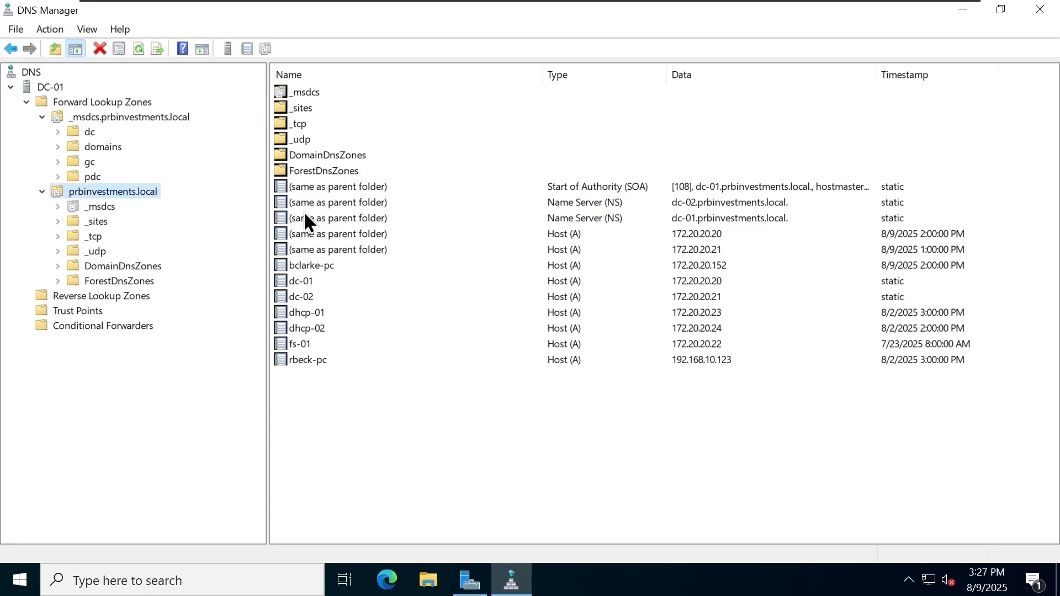
left_click_drag(399, 463, 321, 270)
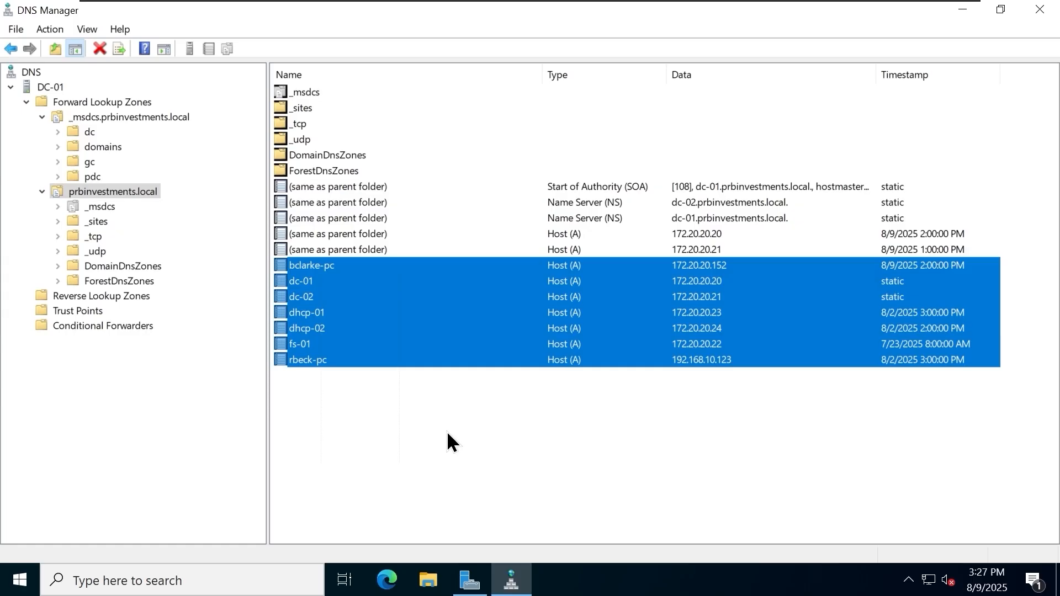
left_click(446, 444)
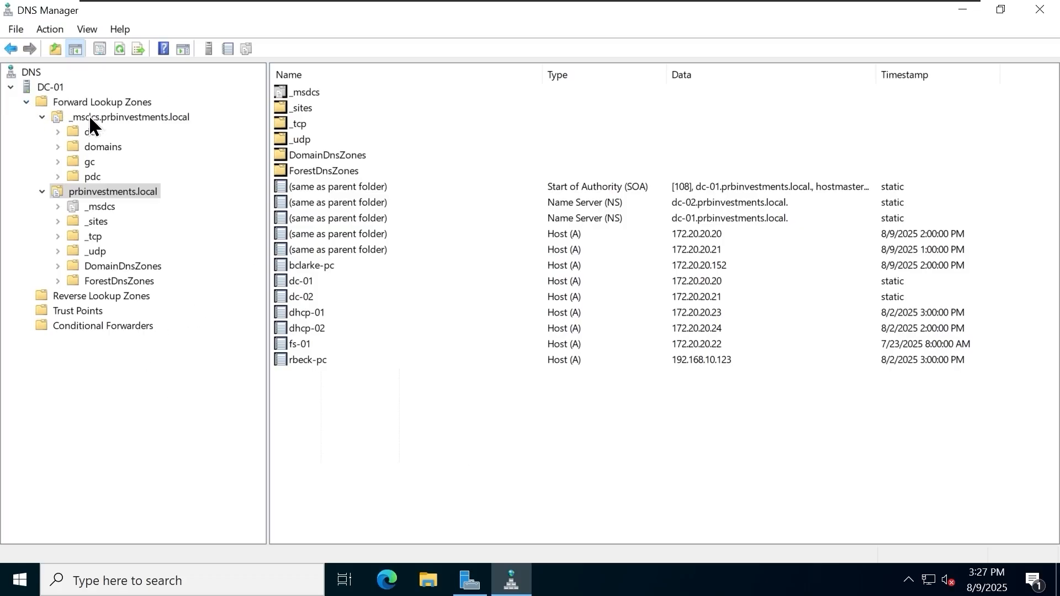
left_click(42, 192)
left_click(42, 117)
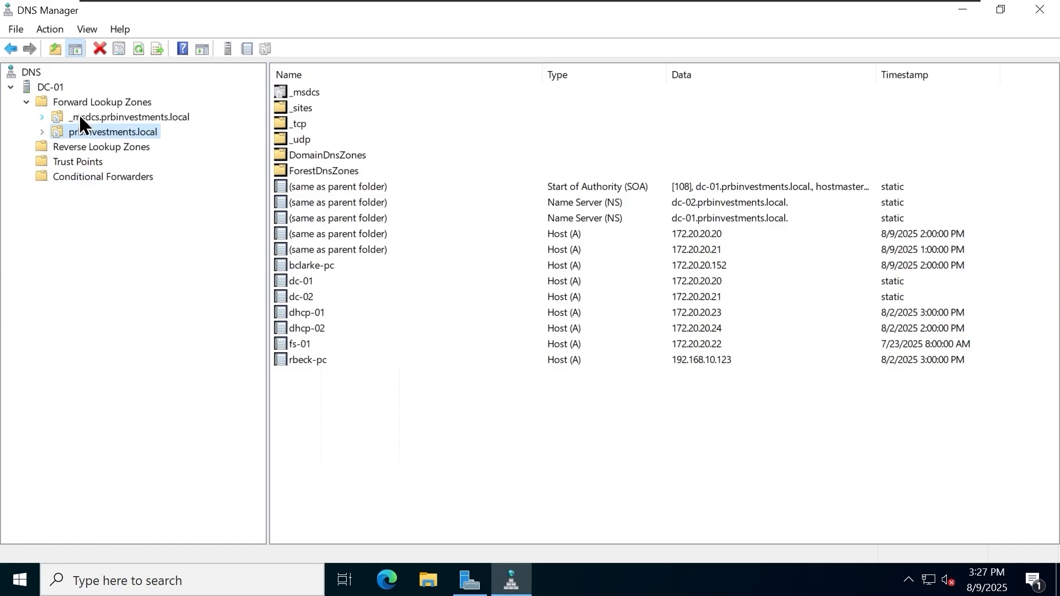
- Start a new forward lookup primary zone stored in Active Directory and replicated to all DNS servers on domain controllers in this domain
left_click(117, 104)
right_click(122, 105)
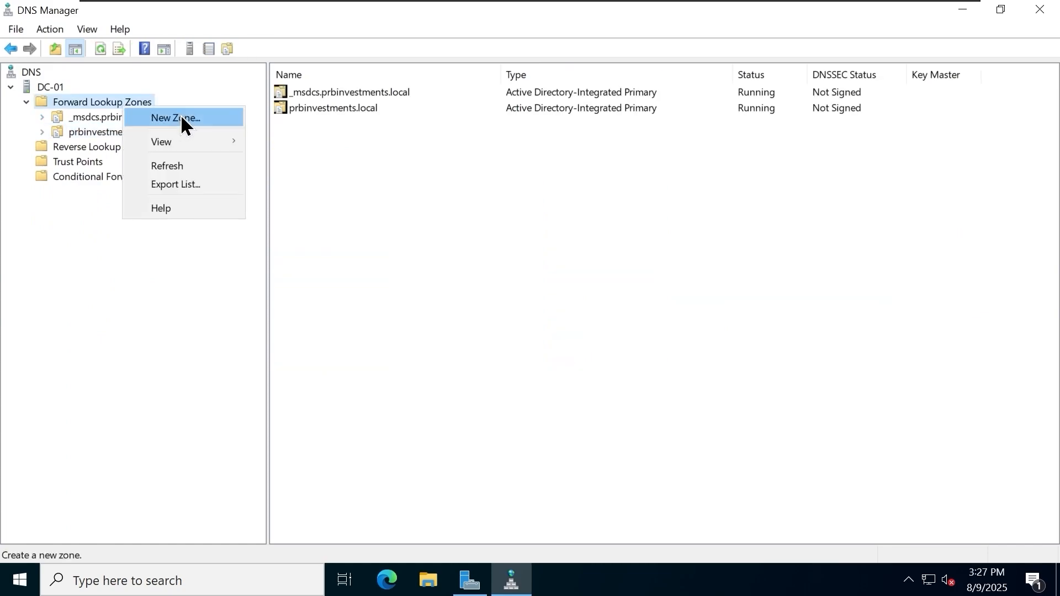
left_click(182, 122)
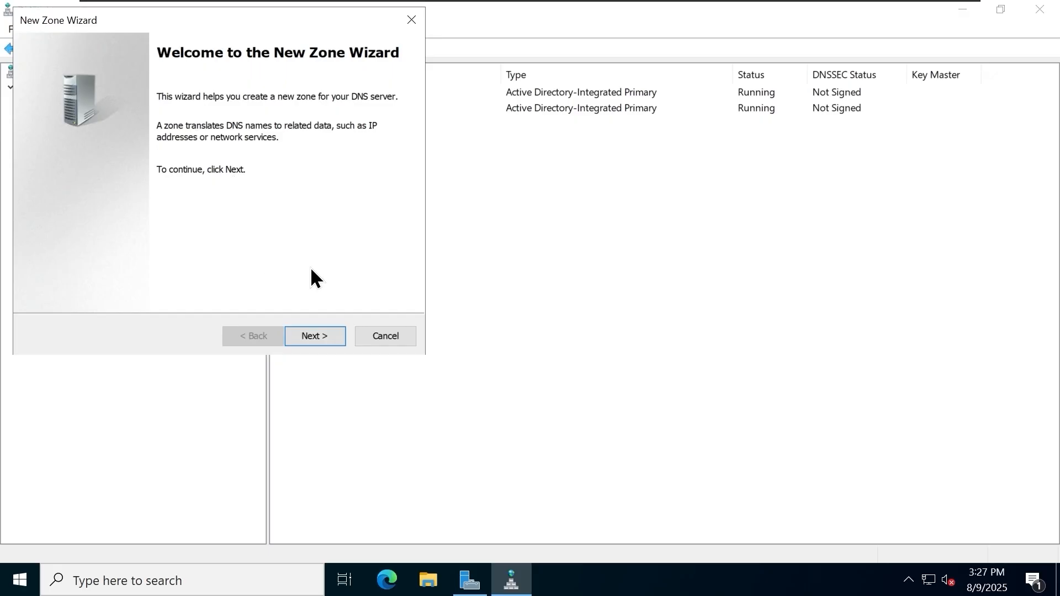
left_click(316, 338)
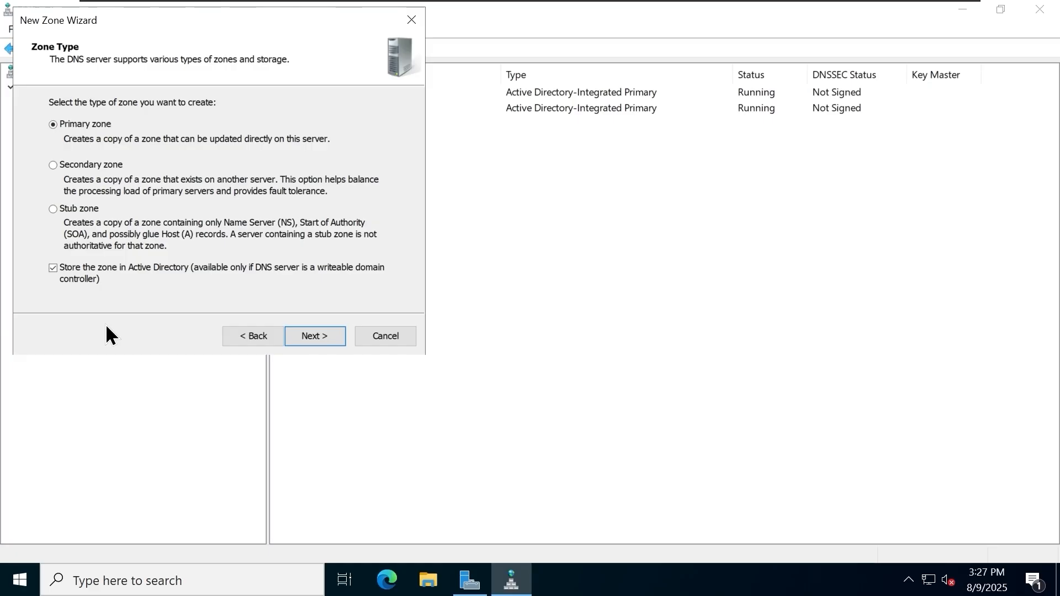
left_click(322, 334)
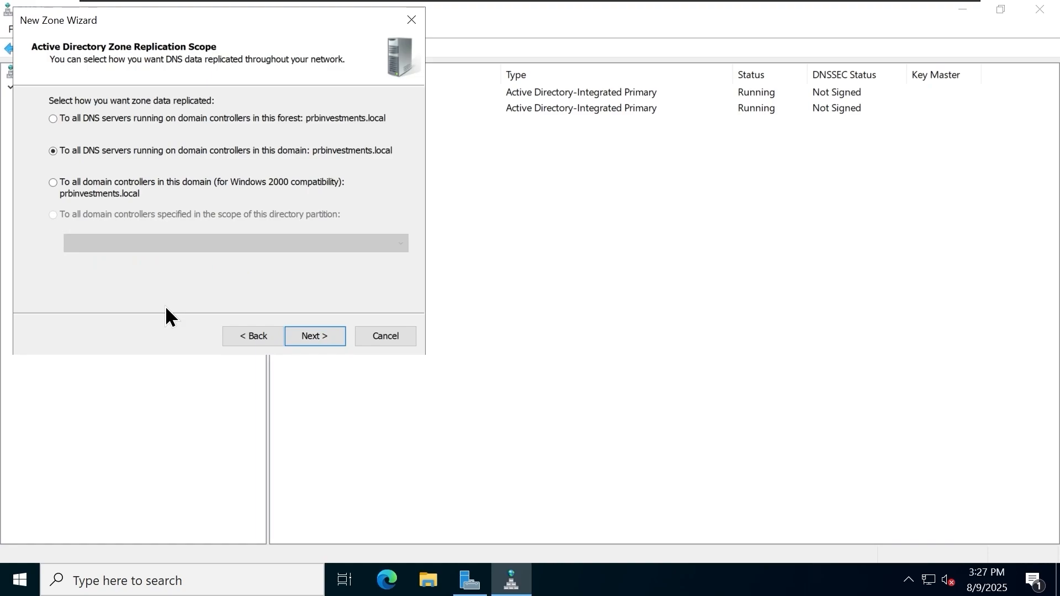
left_click(314, 338)
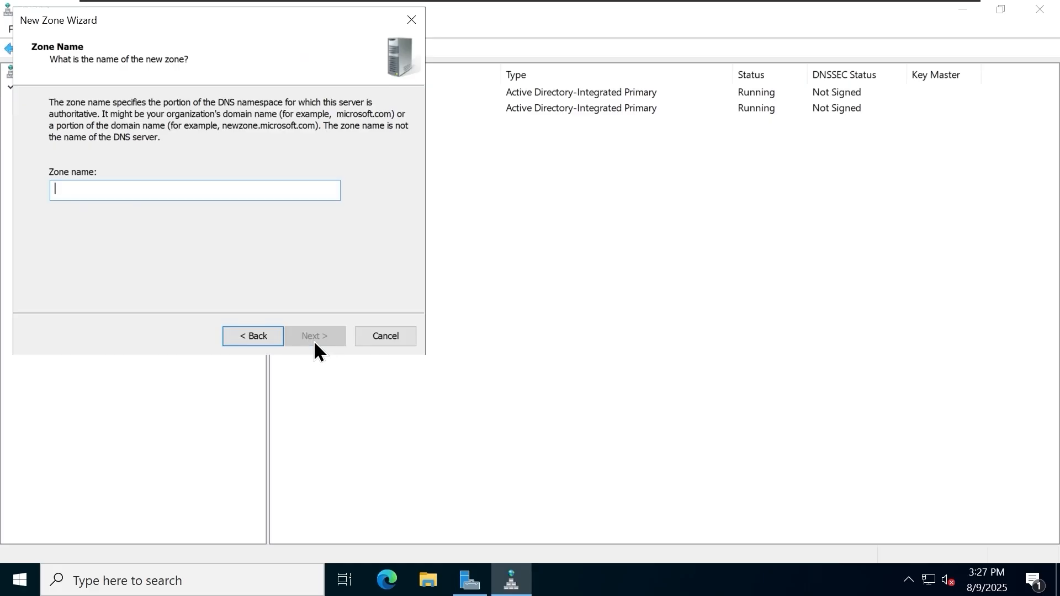
- Name the zone prbclients.com, allow only secure dynamic updates, and finish creating it
type("prbcl")
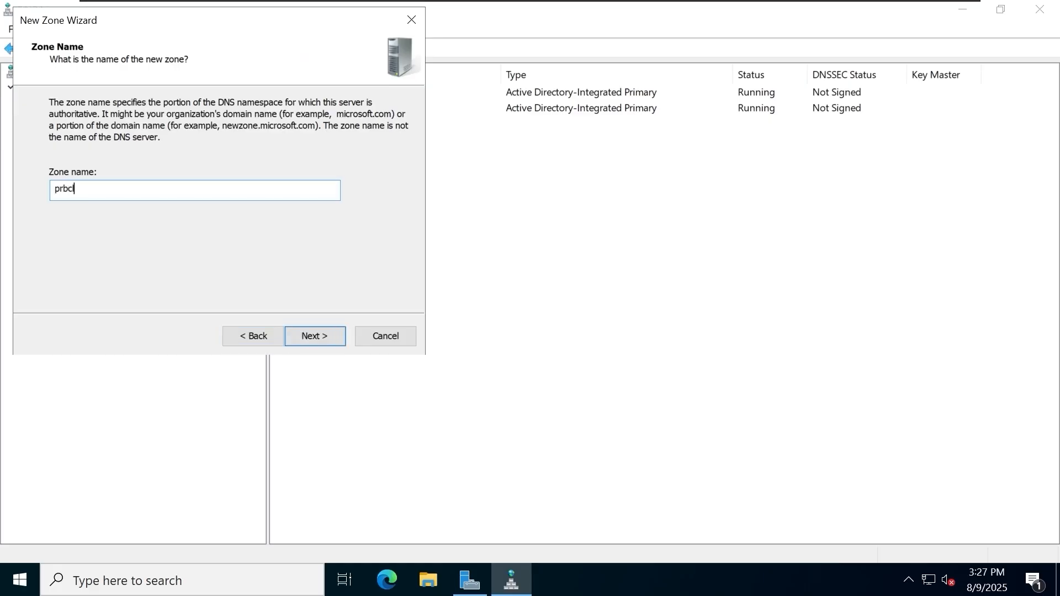
type("ients/")
key("BackSpace")
type(".com")
left_click(338, 340)
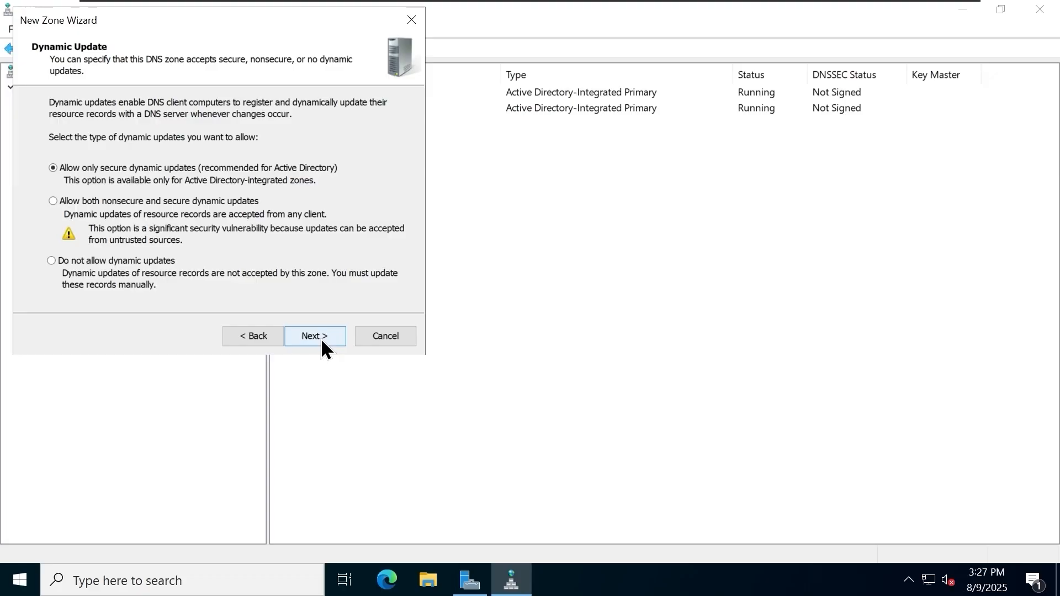
left_click(321, 341)
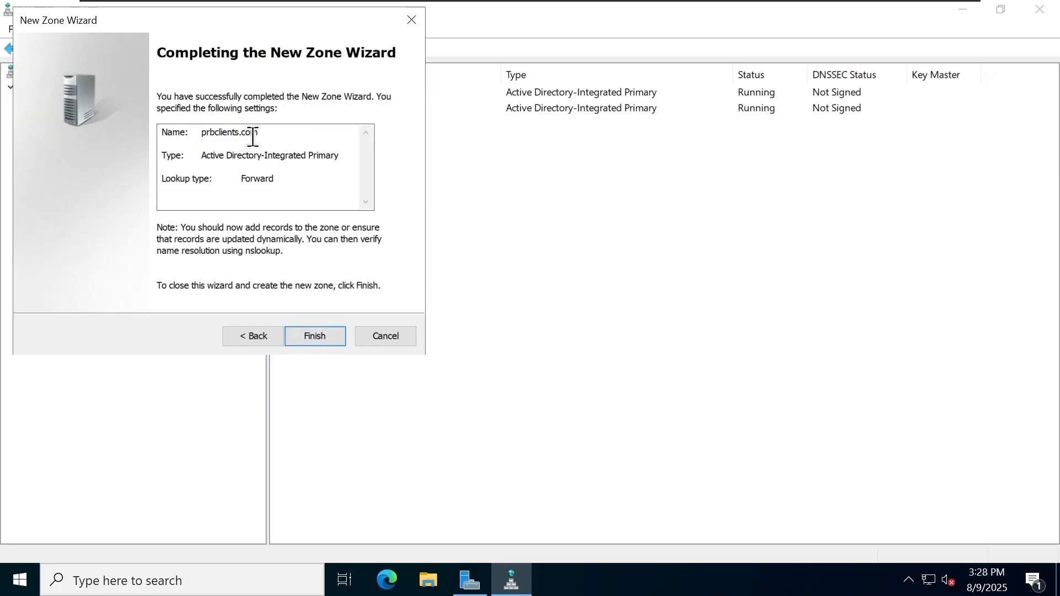
left_click(326, 338)
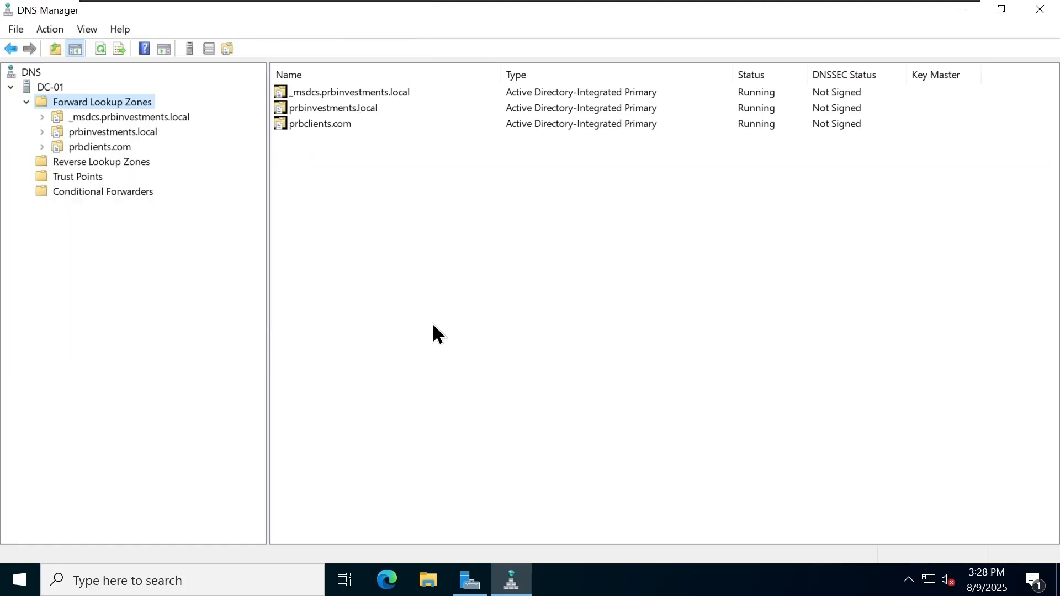
- Open the prbclients.com zone and examine its Start of Authority and Name Server records
left_click(610, 124)
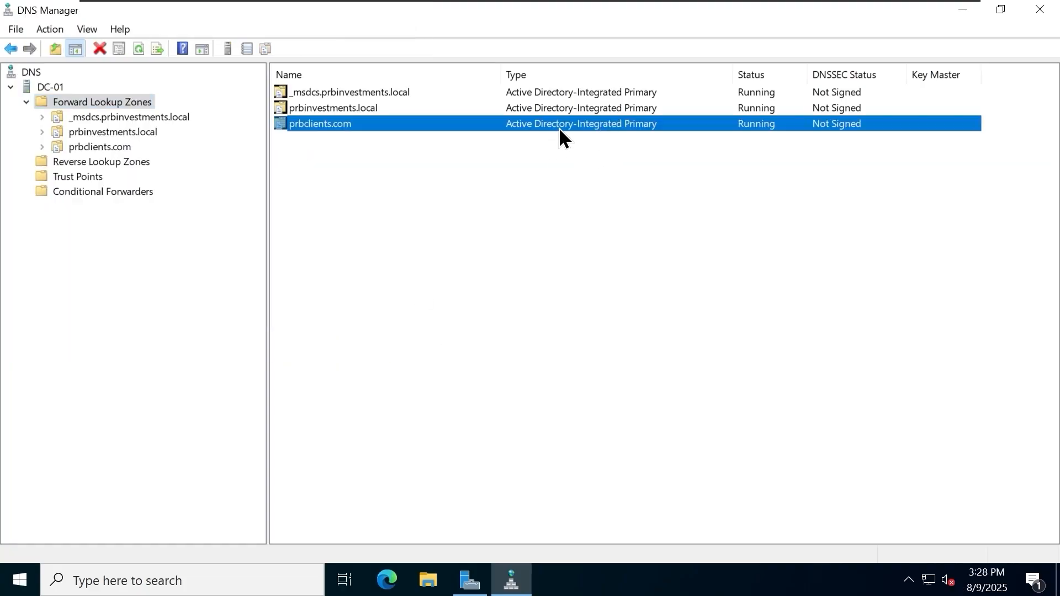
left_click(100, 147)
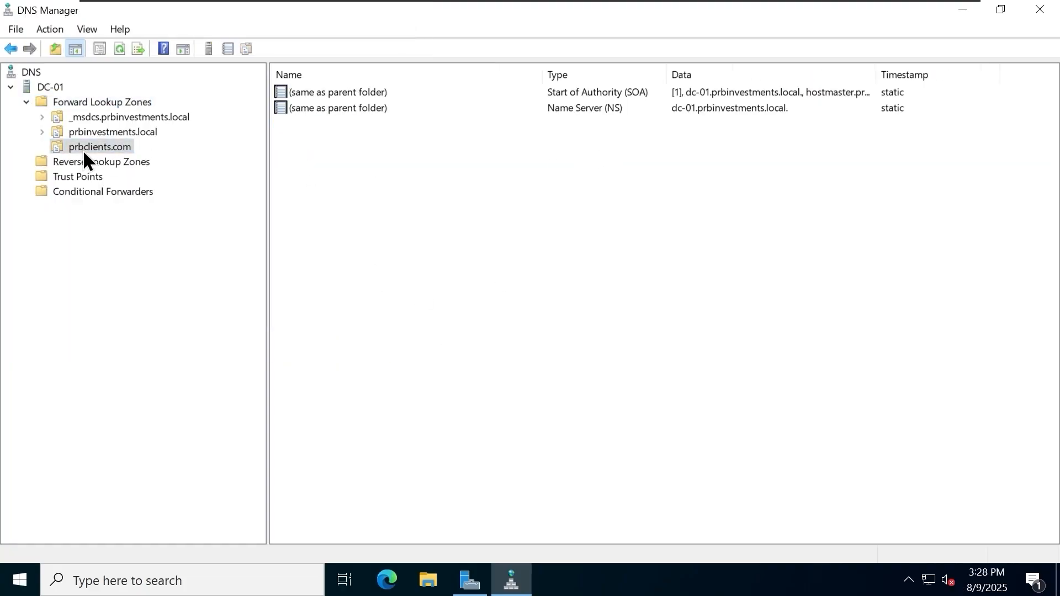
left_click(311, 95)
left_click(320, 109)
left_click(411, 154)
left_click(671, 110)
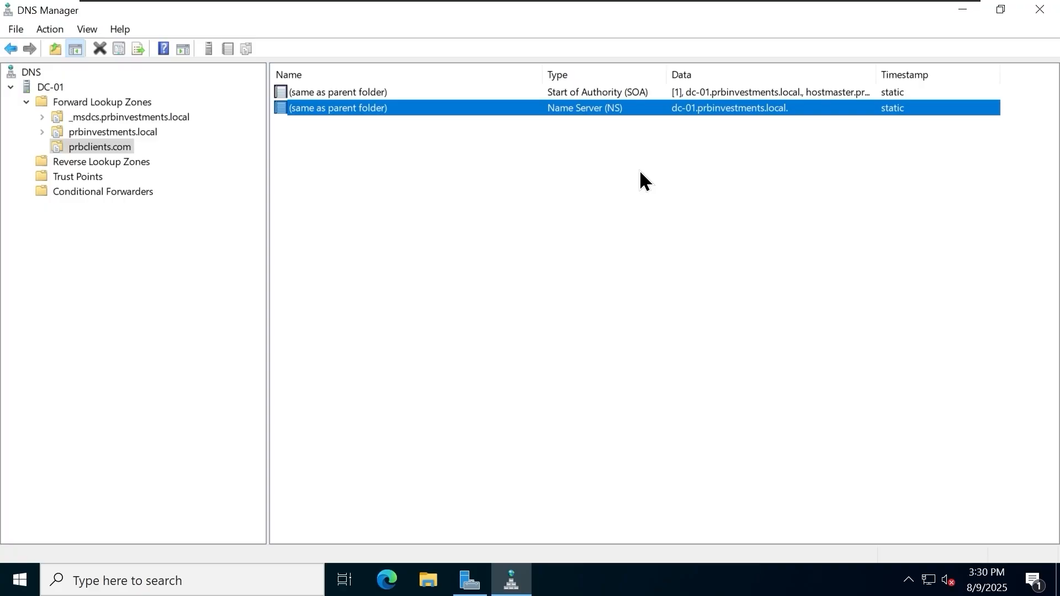
left_click(640, 170)
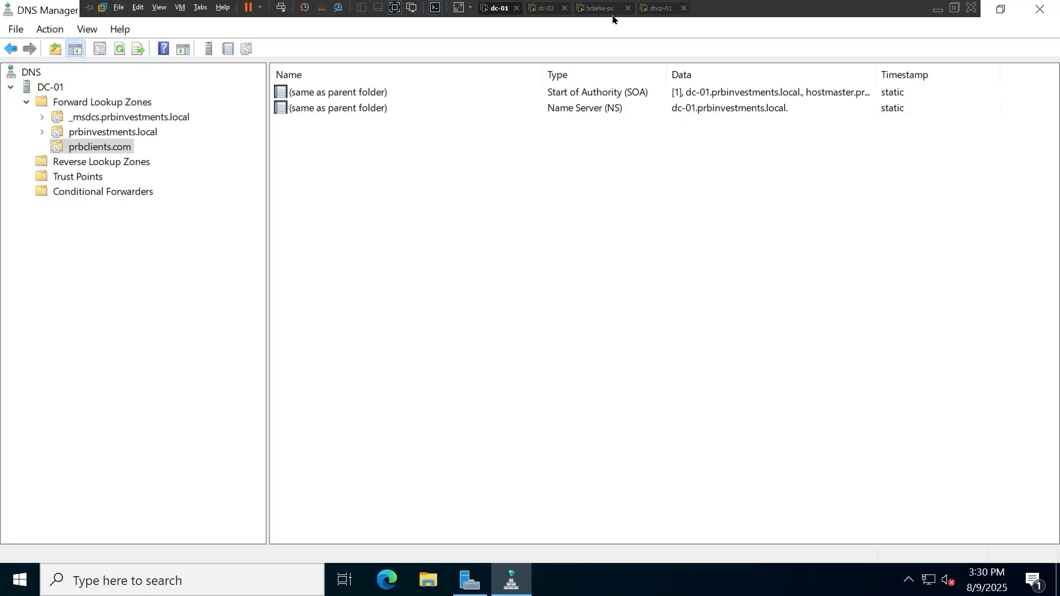
- Switch to the dc-02 virtual machine, refresh its forward lookup zones and examine the name server records of prbclients.com
left_click(553, 15)
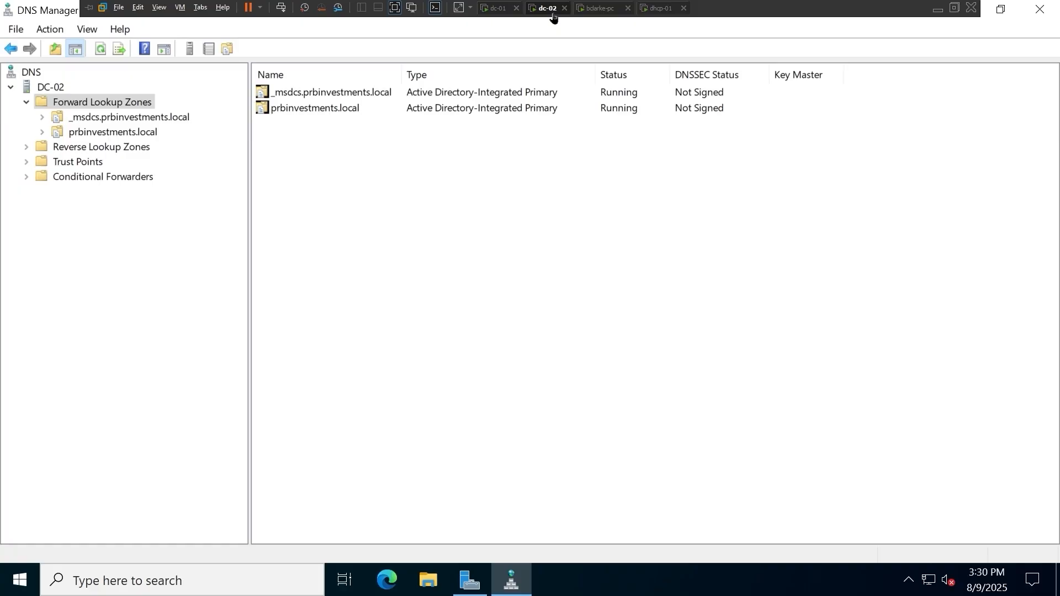
right_click(100, 103)
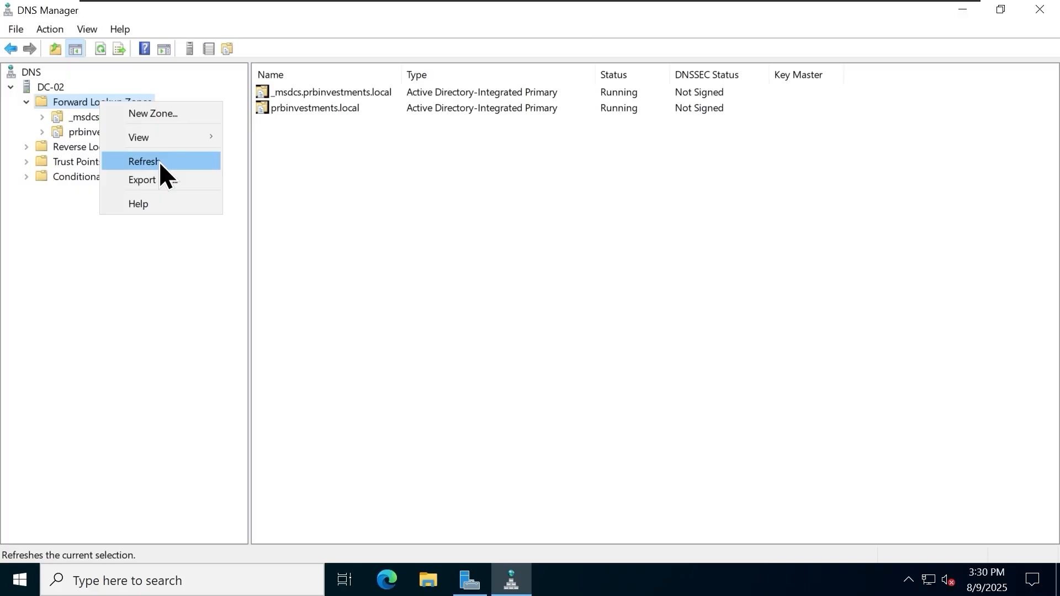
left_click(159, 161)
left_click(93, 136)
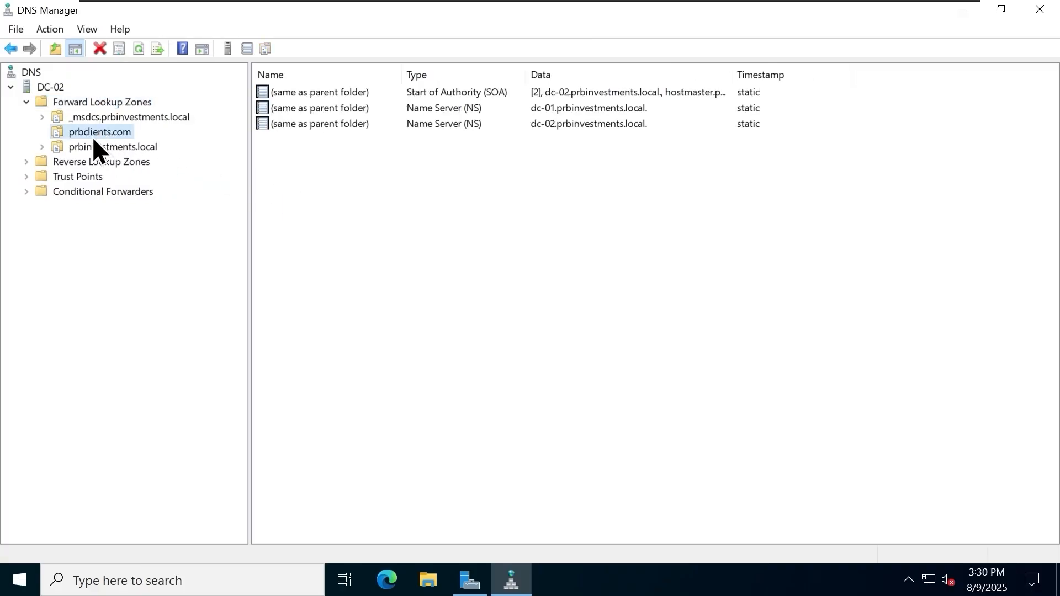
left_click(366, 126)
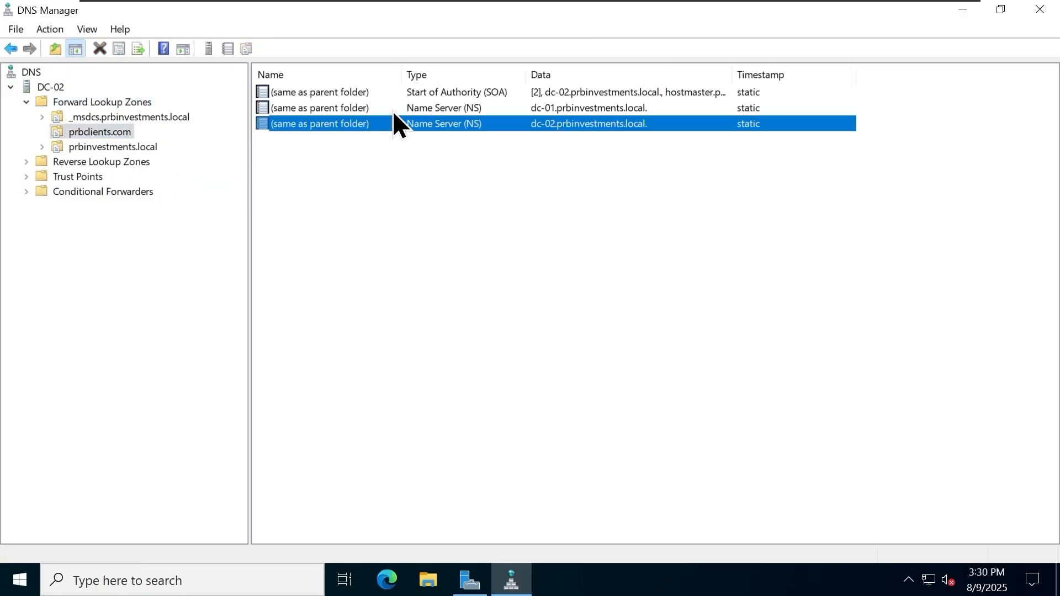
left_click(391, 218)
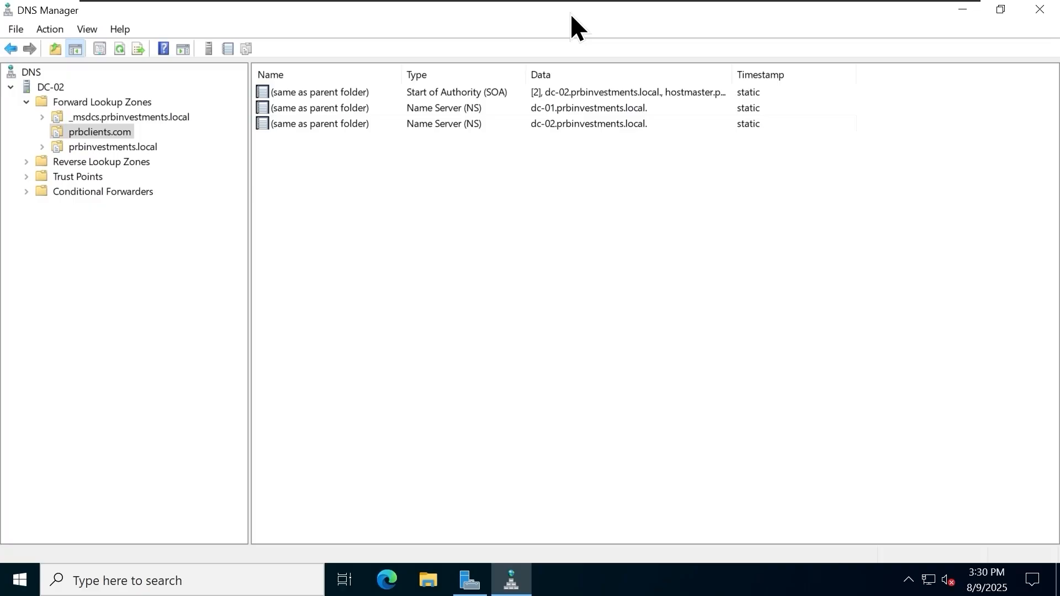
- Return to the dc-01 virtual machine and review the records of prbclients.com, prbinvestments.local and _msdcs.prbinvestments.local
mouse_move(574, 1)
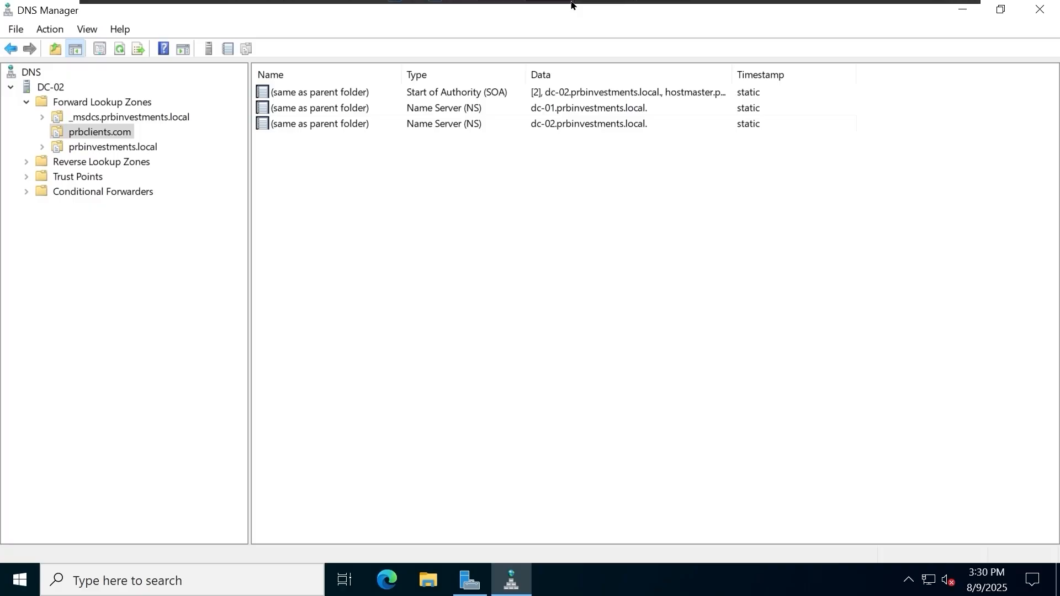
left_click(495, 8)
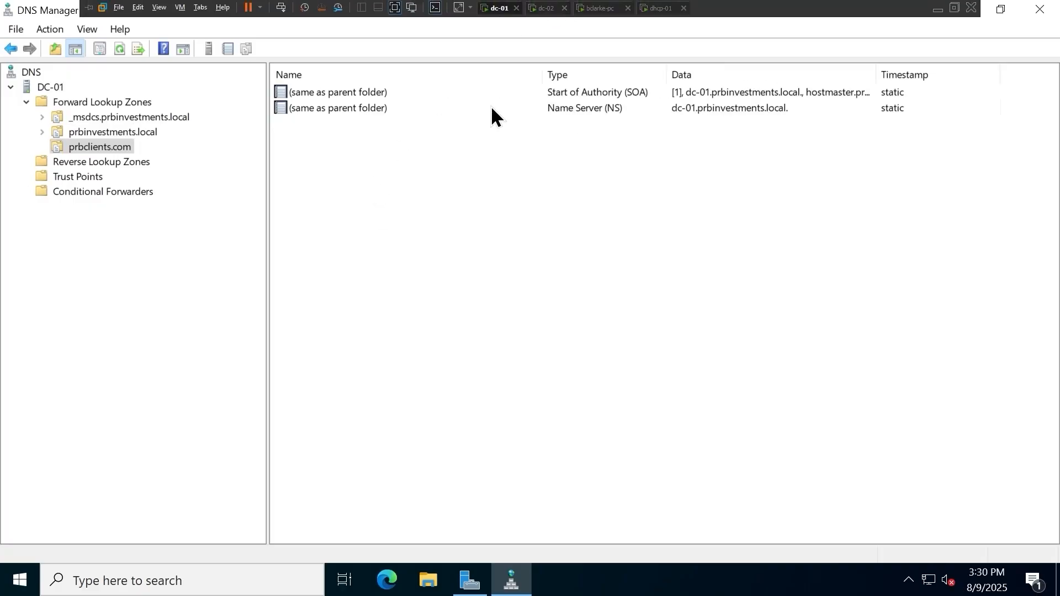
left_click(356, 108)
left_click(357, 93)
left_click(128, 131)
left_click(138, 117)
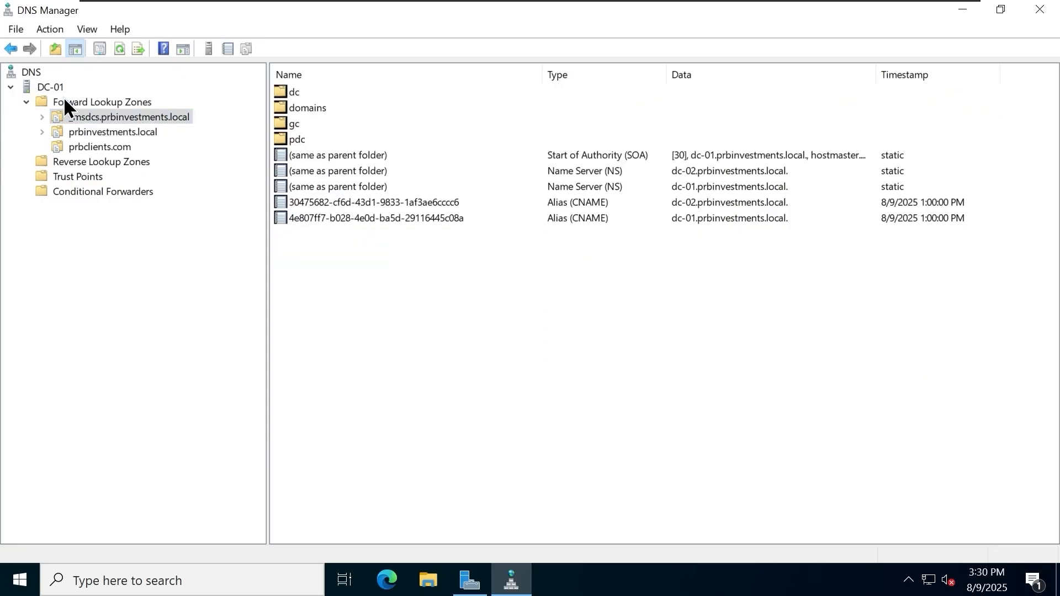
- Start a new forward lookup zone on DC-01 as a primary zone that is not stored in Active Directory
right_click(117, 100)
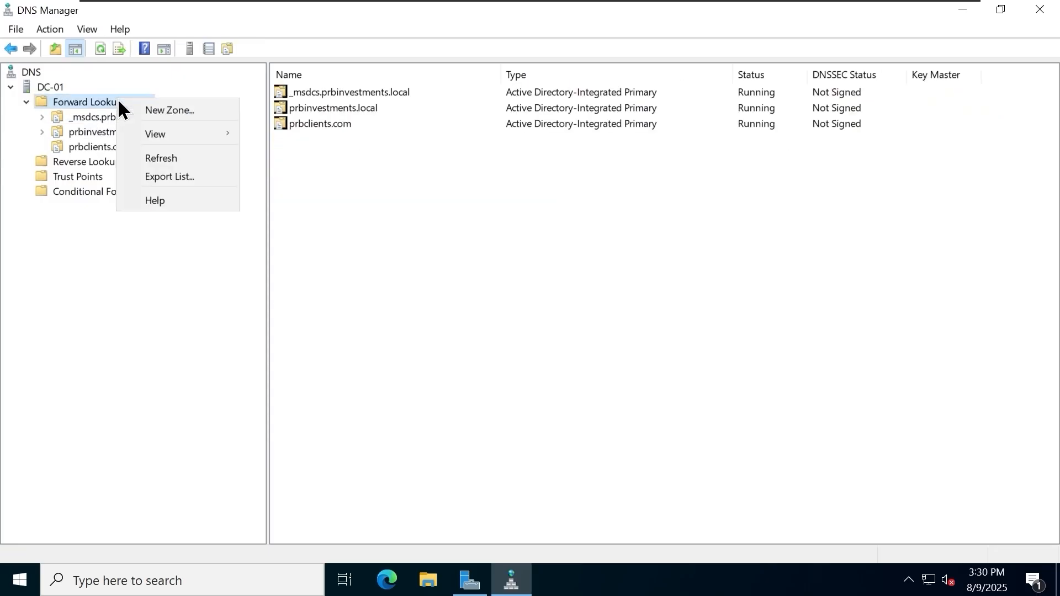
left_click(182, 108)
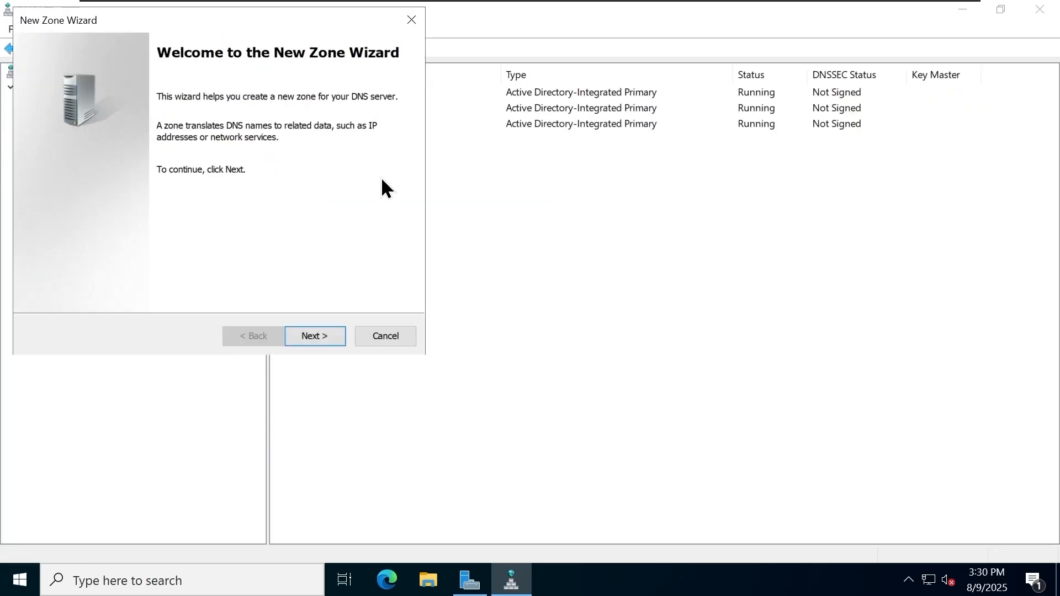
left_click(326, 338)
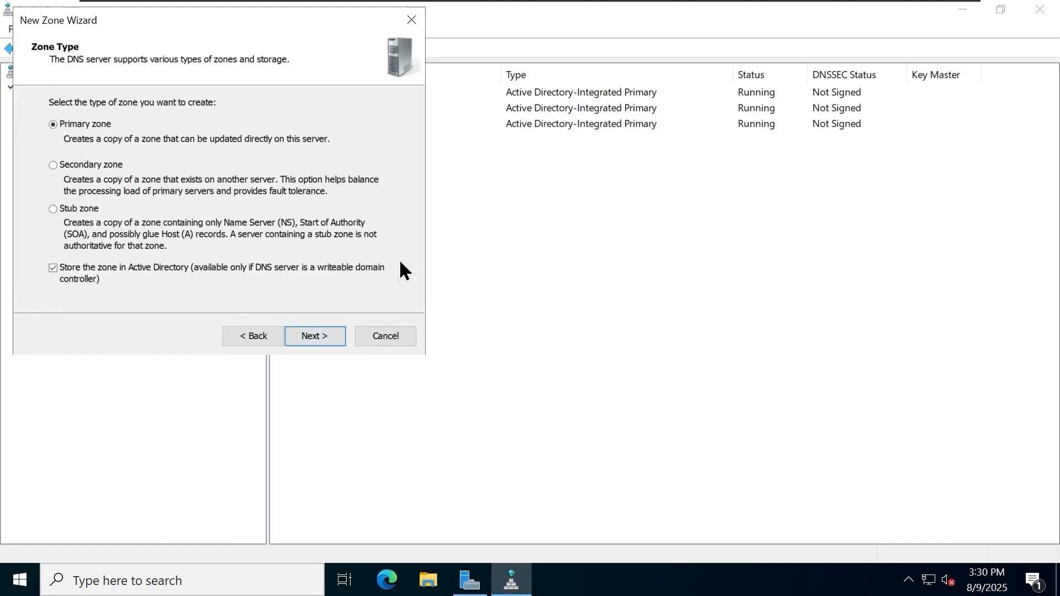
left_click(88, 276)
left_click(312, 341)
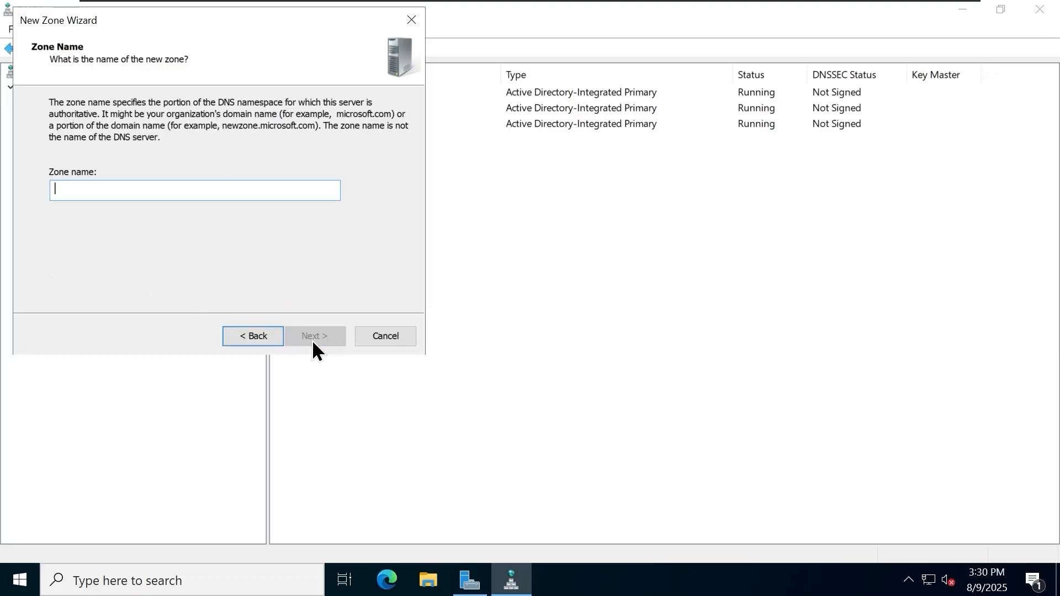
- Name the zone prbassets.com and keep the option to create a new zone file called prbassets.com.dns
type("pr")
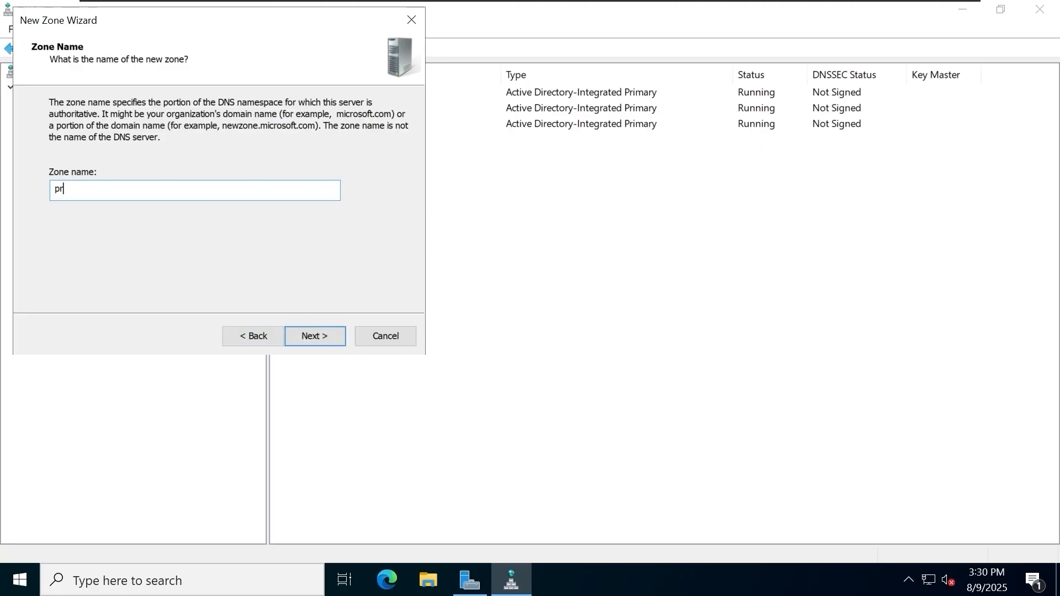
type("bassets.com")
left_click(326, 337)
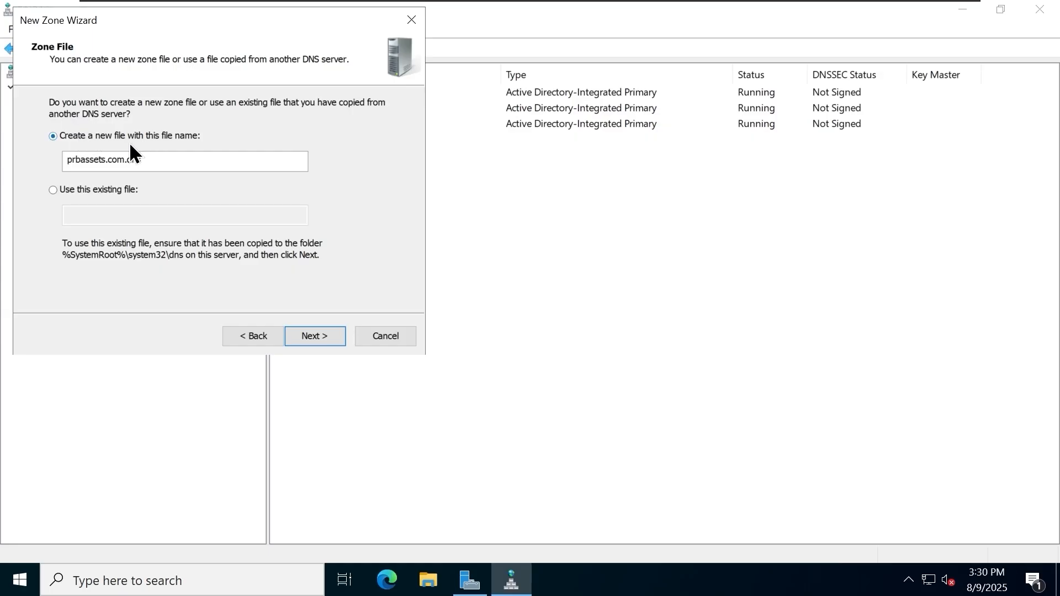
left_click_drag(182, 163, 58, 163)
left_click(176, 161)
- Switch to File Explorer and go to the %systemroot%\System32\dns folder
left_click(432, 581)
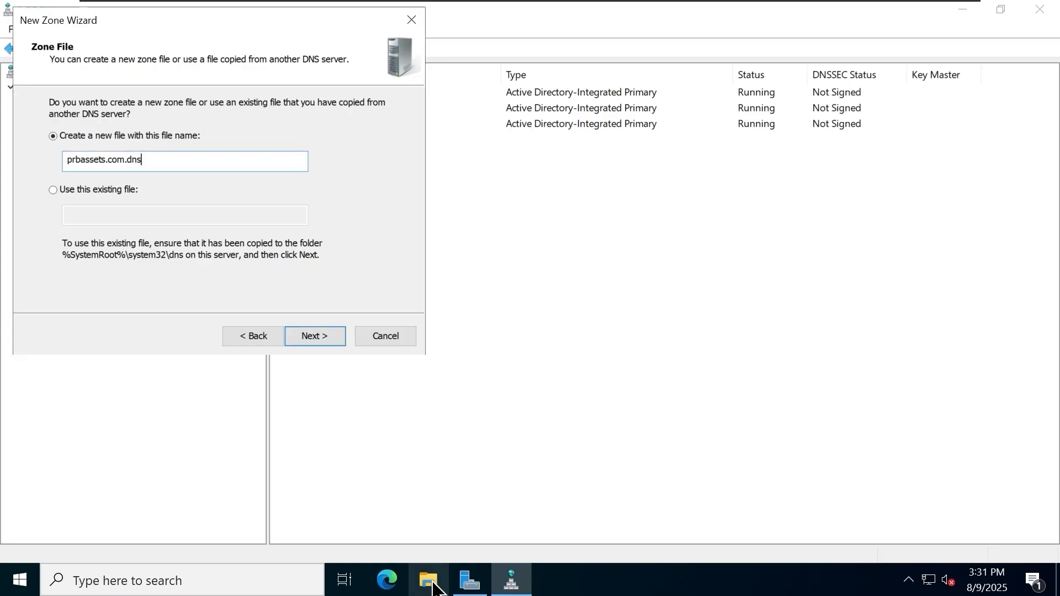
left_click_drag(477, 43, 520, 30)
left_click(508, 82)
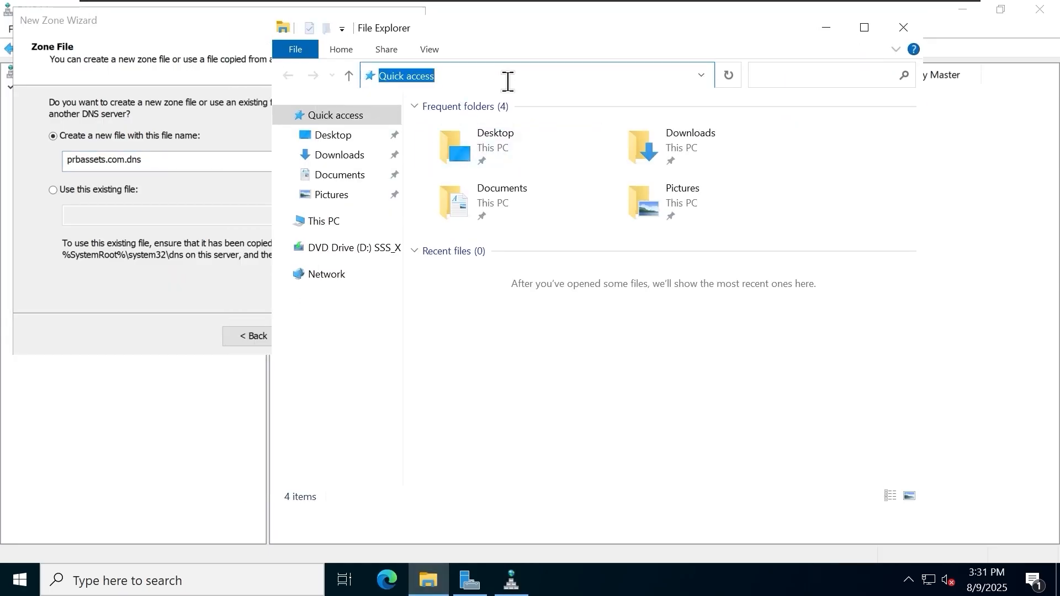
type("%syste")
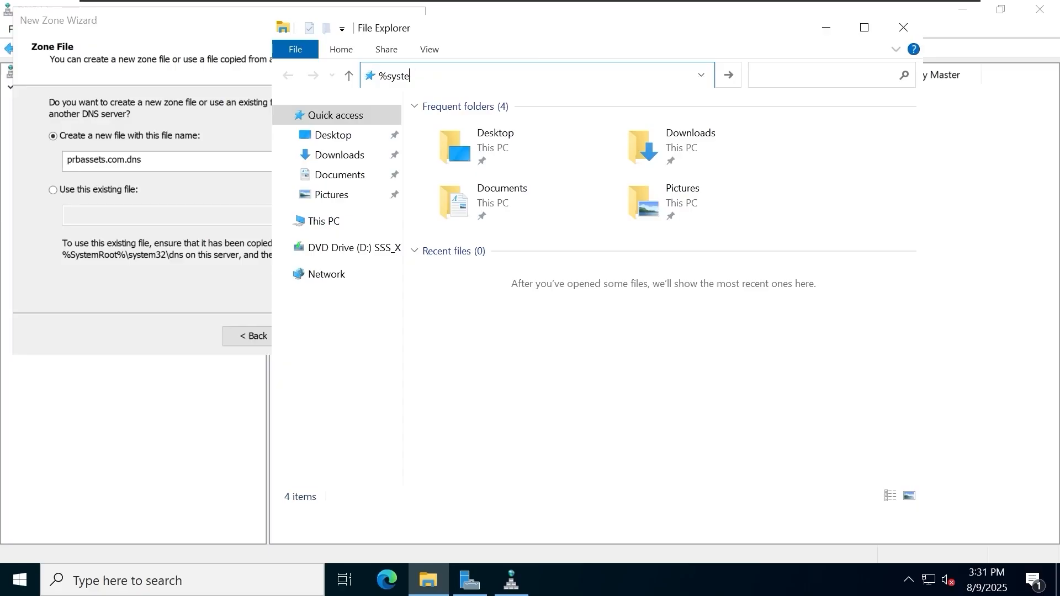
type("mroot%\\sys")
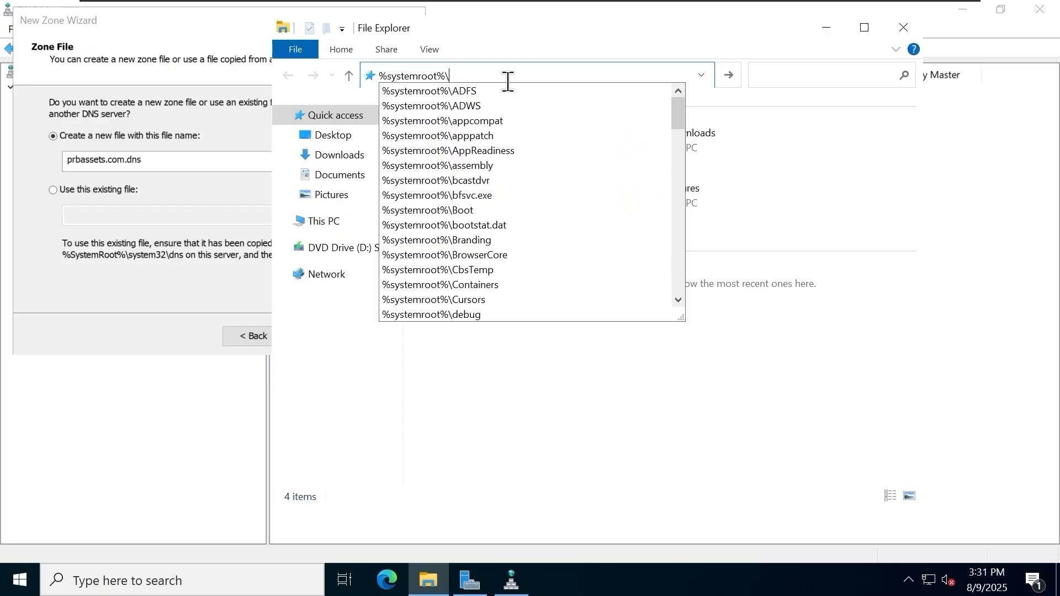
key("Down")
key("Down")
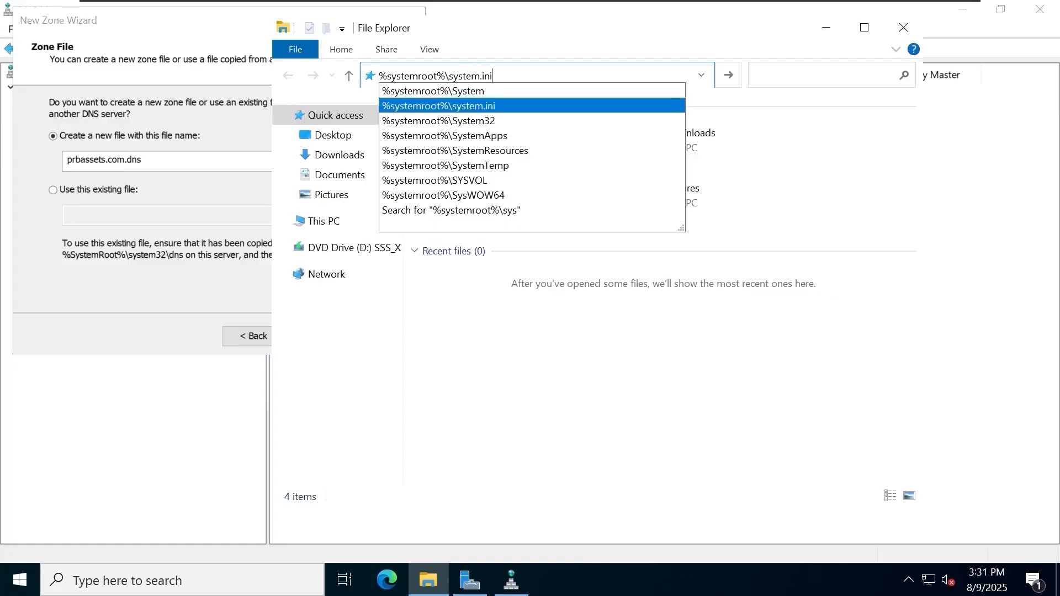
key("Down")
key("Return")
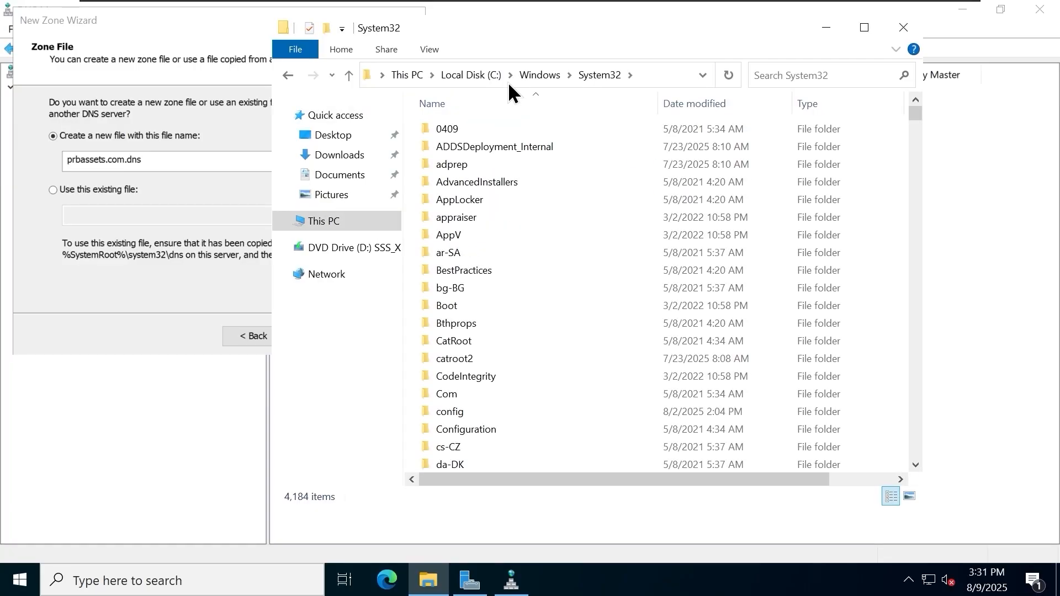
left_click(656, 74)
left_click(657, 74)
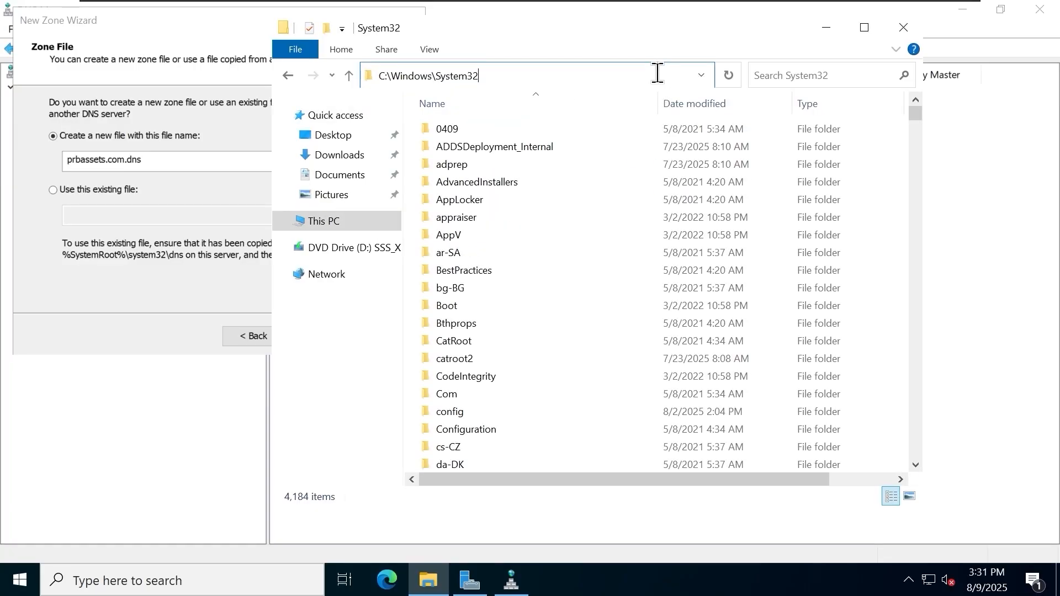
type("\\dns")
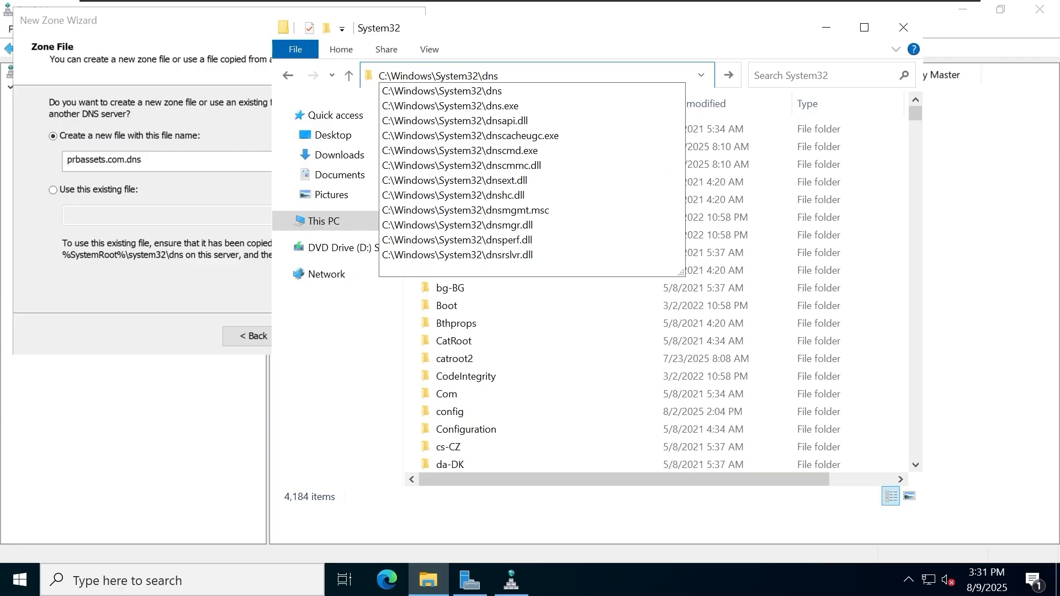
key("Return")
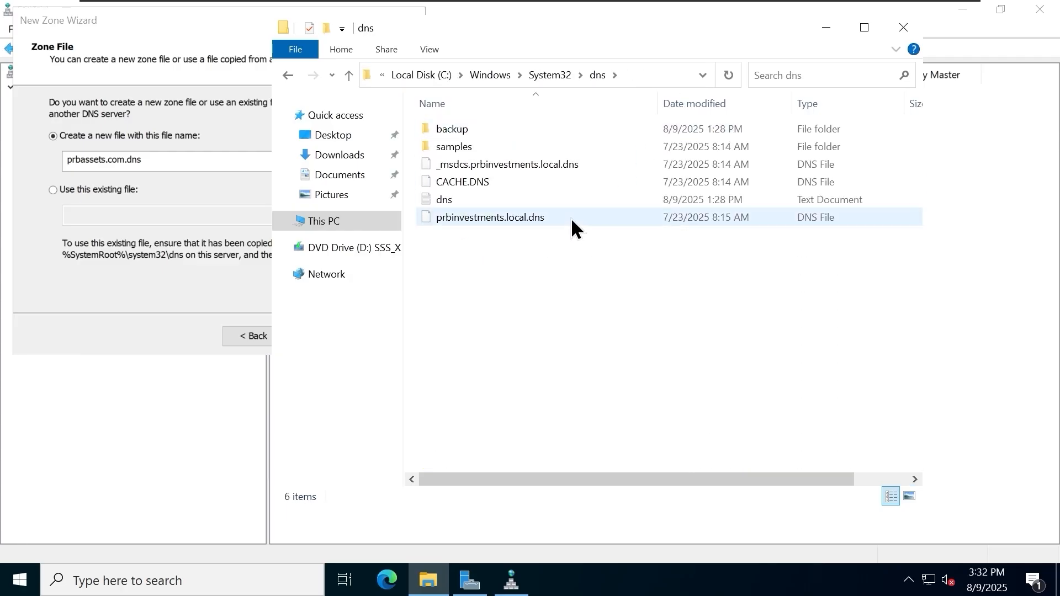
- Look over the zone files in the dns folder and its samples subfolder, ending back in the dns folder
left_click(574, 224)
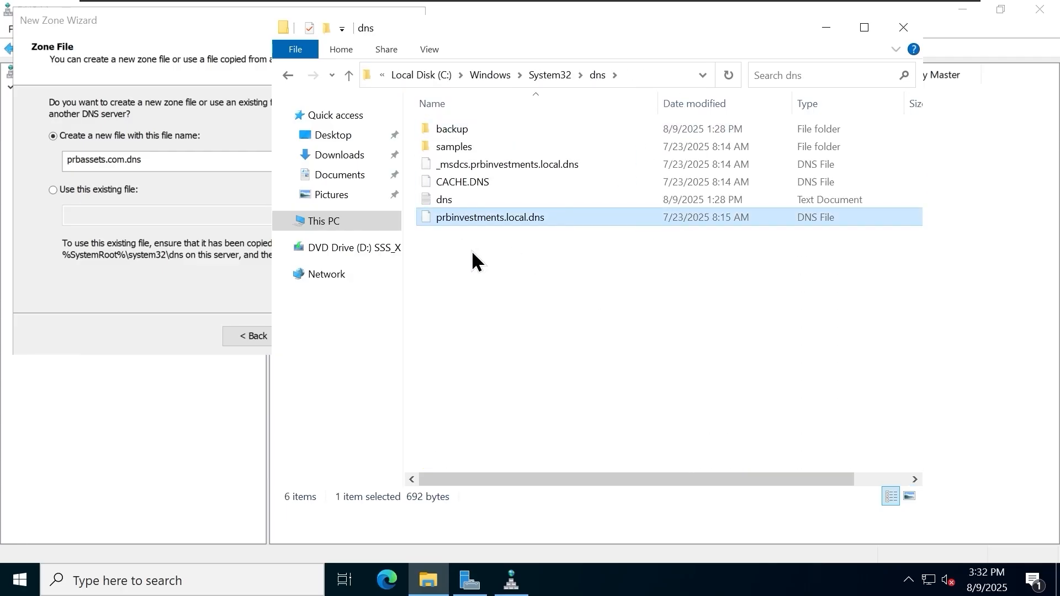
left_click(479, 205)
left_click(493, 160)
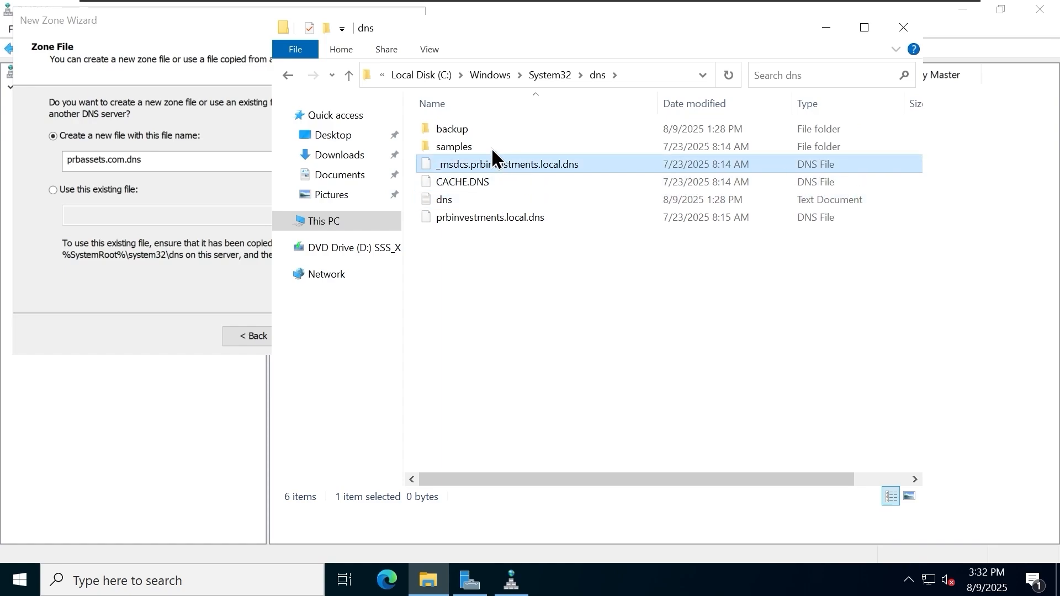
double_click(491, 145)
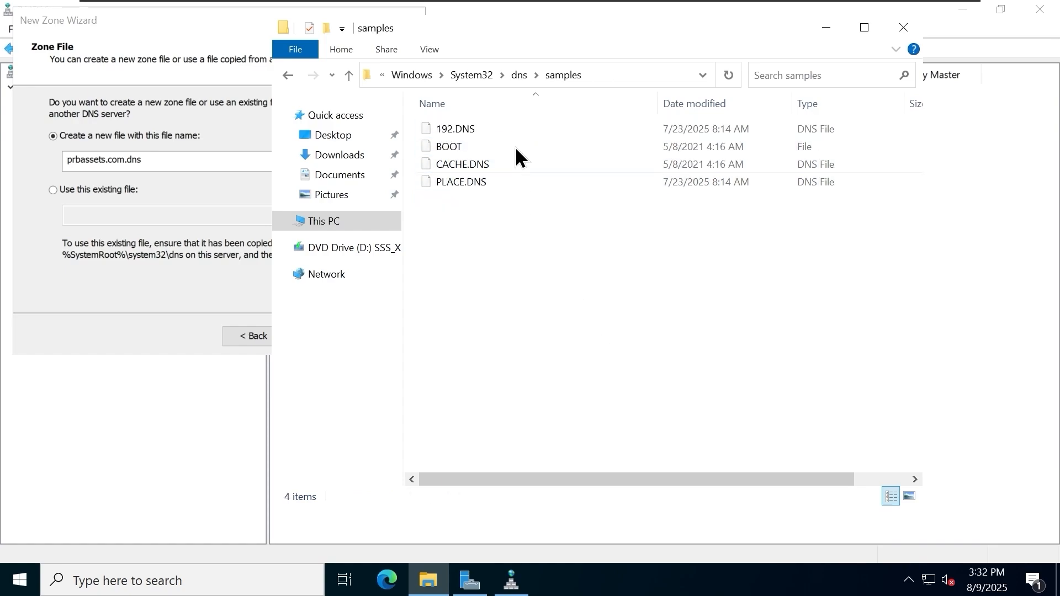
left_click(522, 73)
- Open the prbinvestments.local.dns file in Notepad, making Notepad the default app for .dns files
left_click(474, 219)
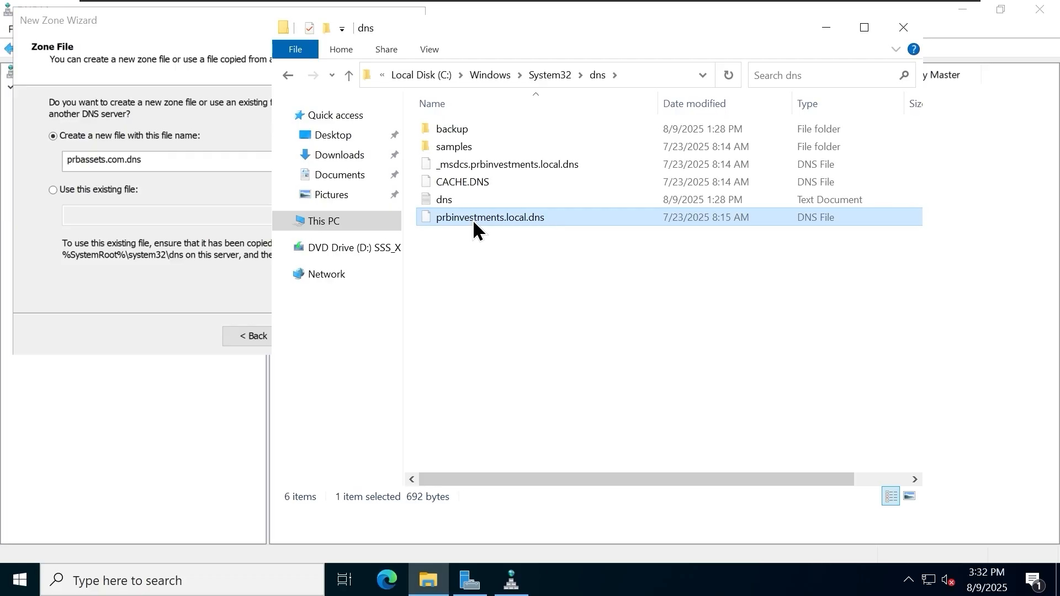
right_click(473, 221)
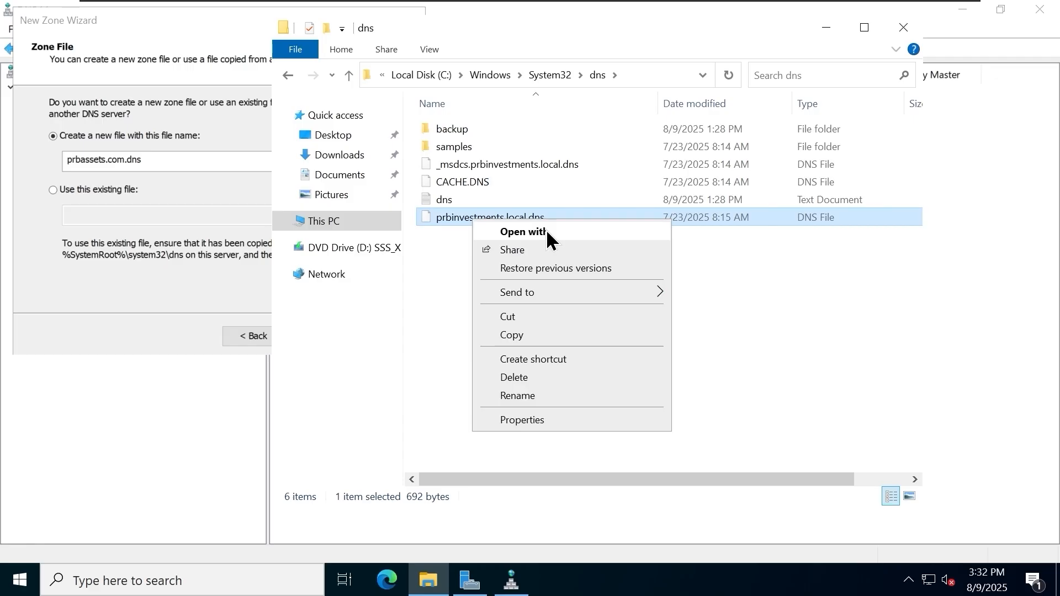
left_click(547, 232)
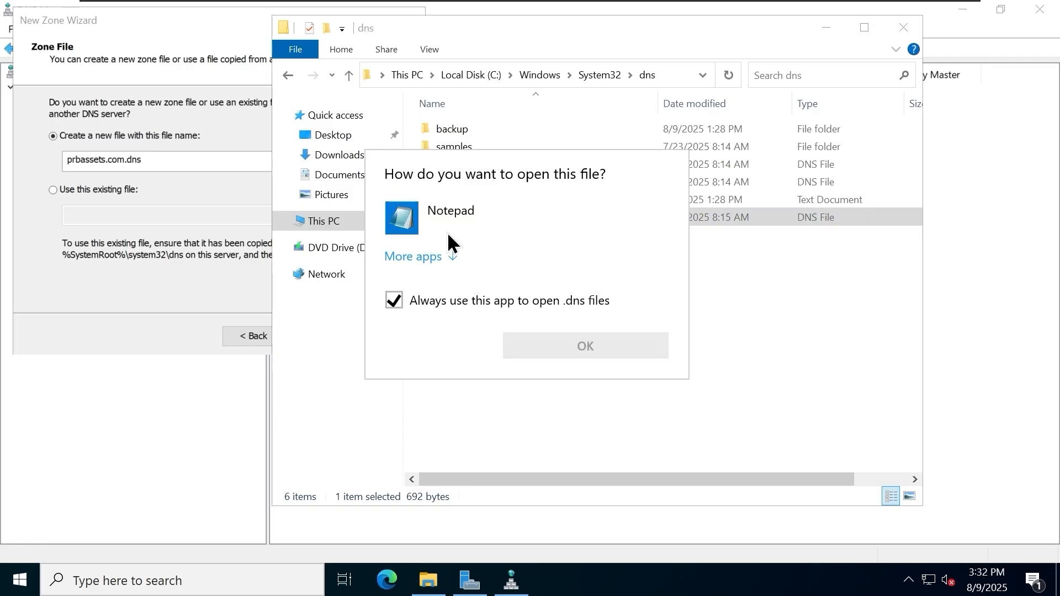
left_click(475, 224)
left_click(586, 346)
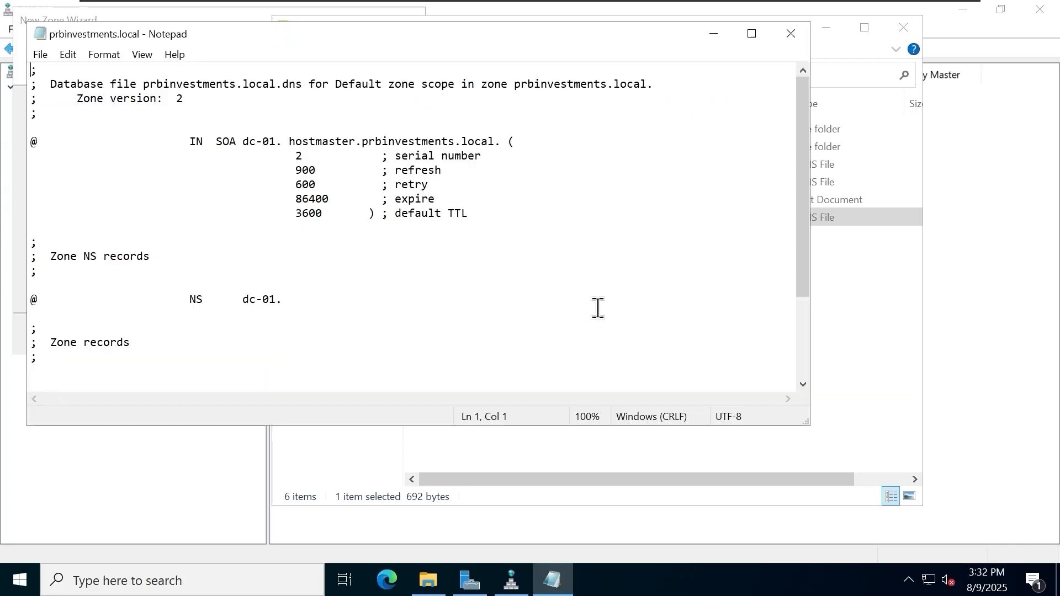
- Examine the zone version, SOA, name server and delegation entries in the file, and close Notepad and File Explorer
left_click_drag(51, 84, 276, 97)
left_click(572, 244)
scroll(574, 248, "down", 3)
left_click(364, 377)
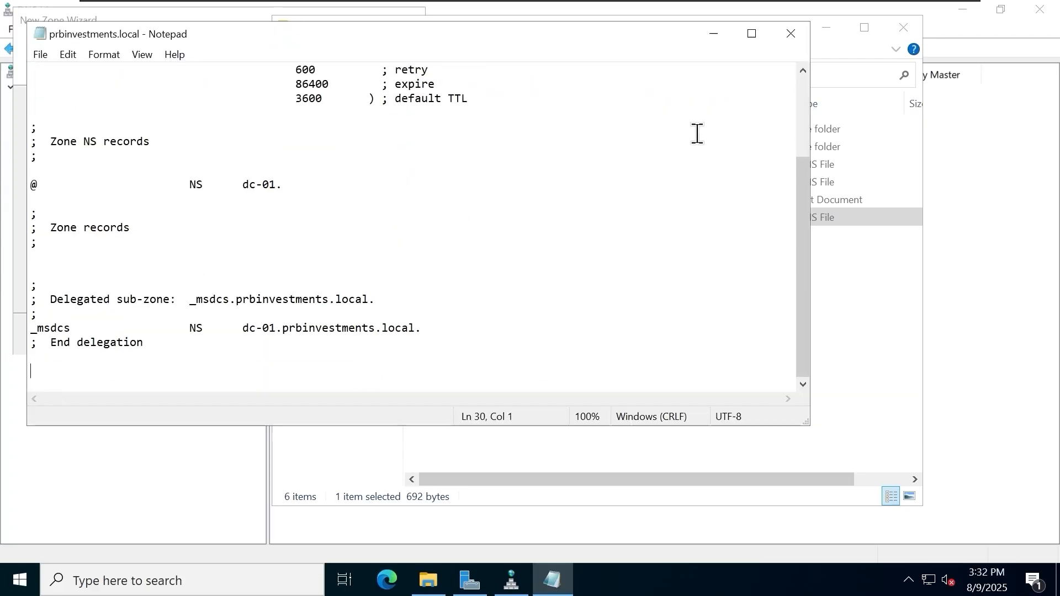
scroll(565, 315, "up", 3)
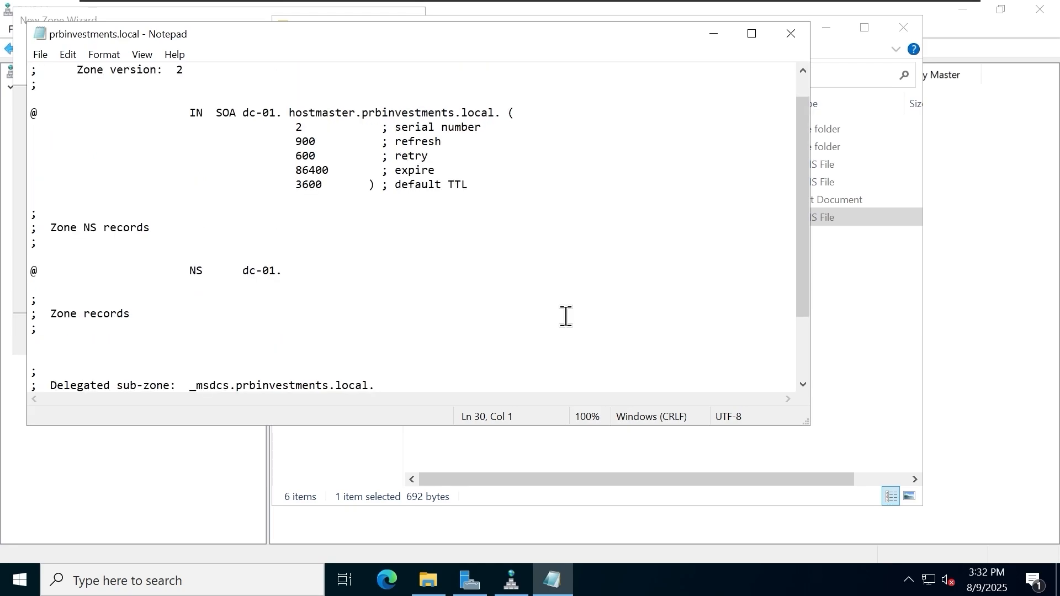
scroll(539, 284, "down", 3)
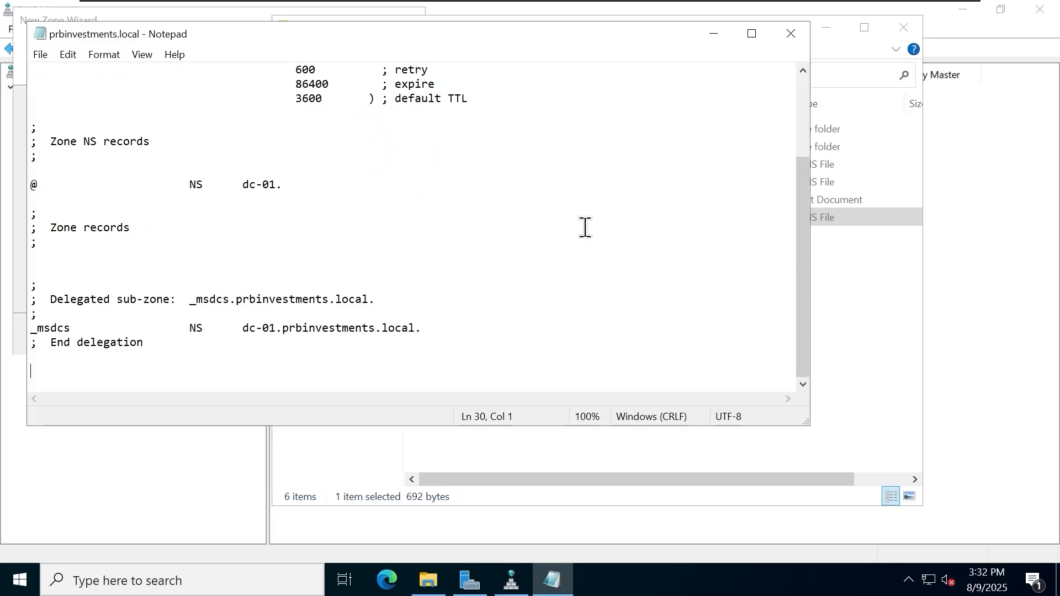
left_click(790, 33)
left_click(712, 371)
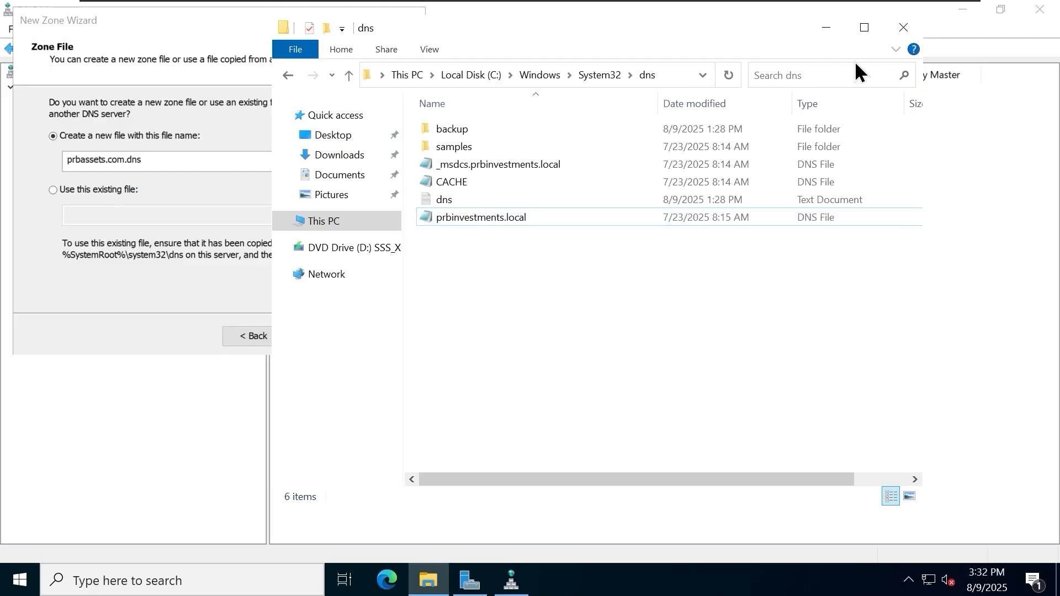
left_click(899, 25)
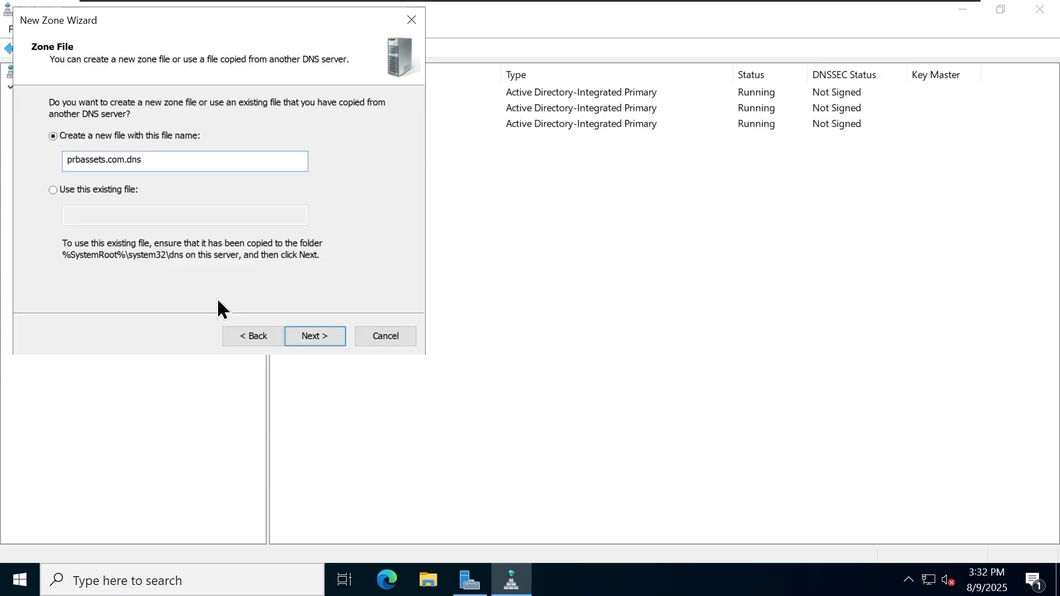
- Allow both nonsecure and secure dynamic updates for prbassets.com and finish creating the zone
left_click(307, 338)
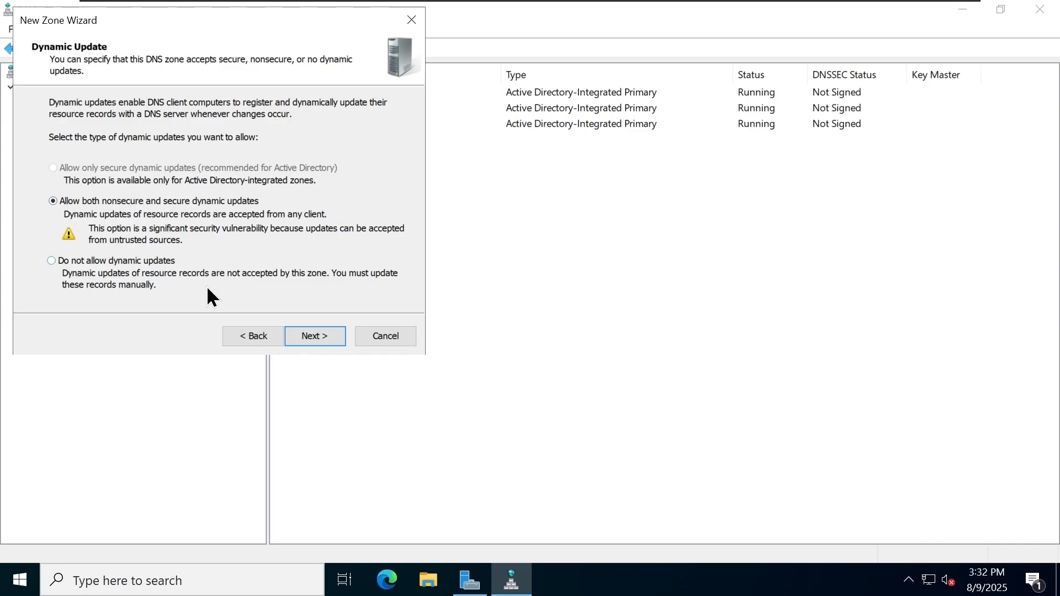
left_click(339, 336)
left_click(313, 337)
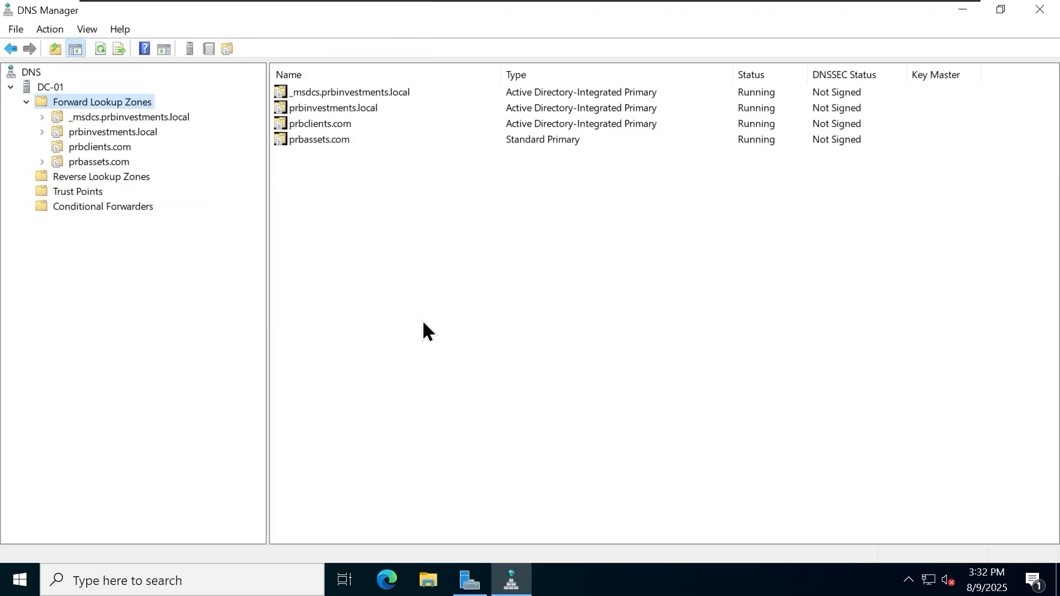
- Compare the zone type of prbassets.com with that of prbclients.com in the forward lookup zones list
left_click(324, 141)
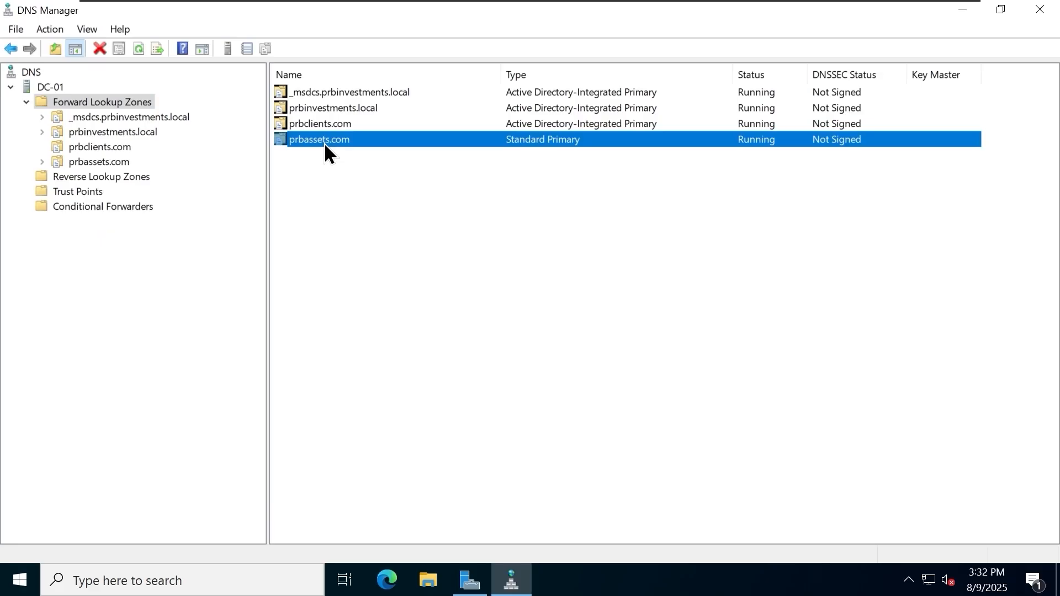
left_click(475, 239)
left_click(544, 142)
left_click(590, 123)
left_click(583, 143)
left_click(485, 257)
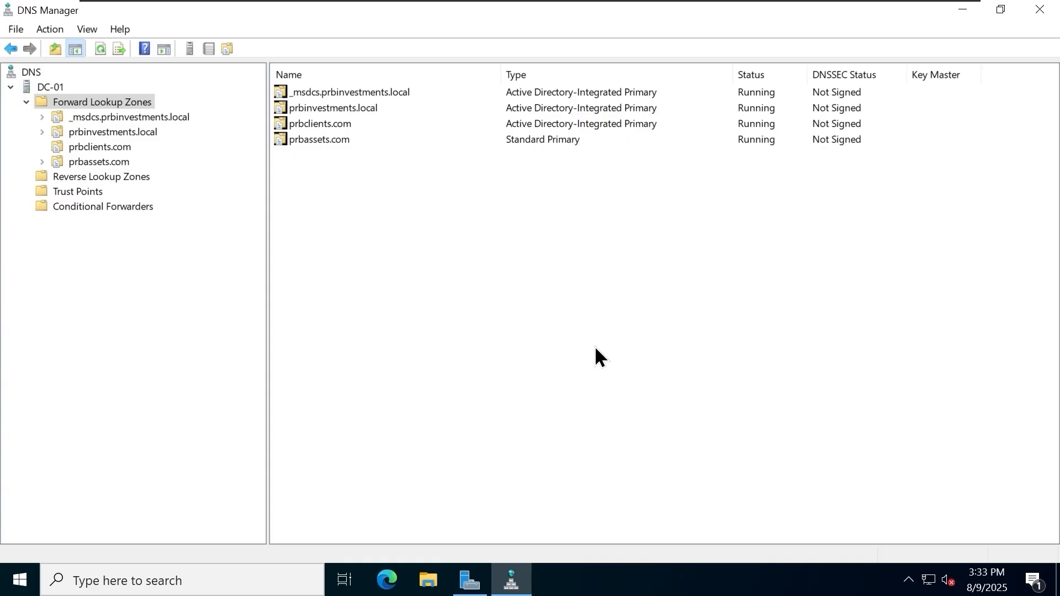
- Switch to the dc-02 virtual machine and refresh its forward lookup zones to check for prbassets.com
mouse_move(596, 5)
left_click(547, 8)
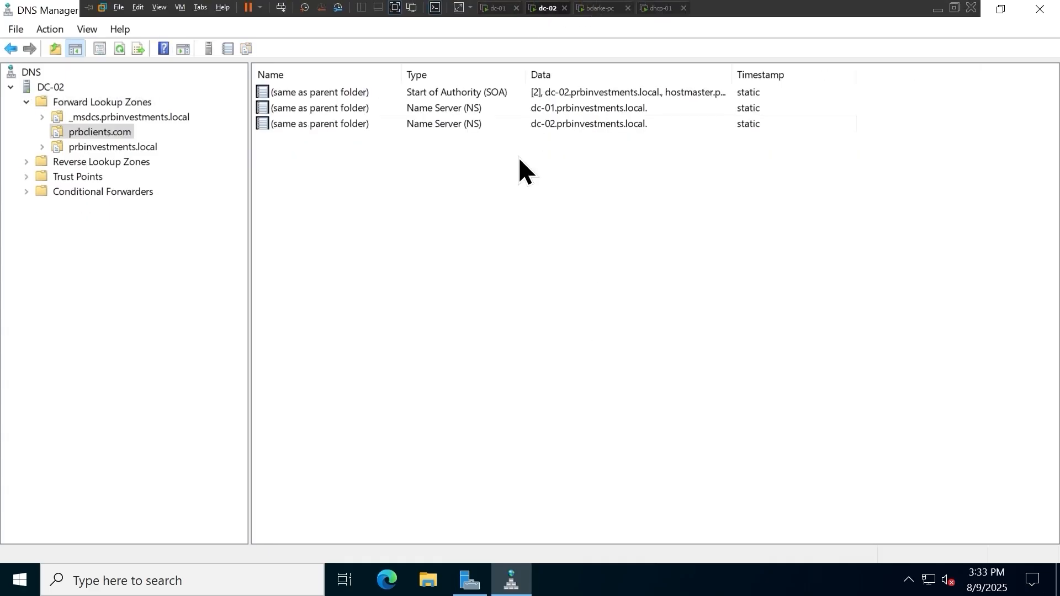
left_click(122, 101)
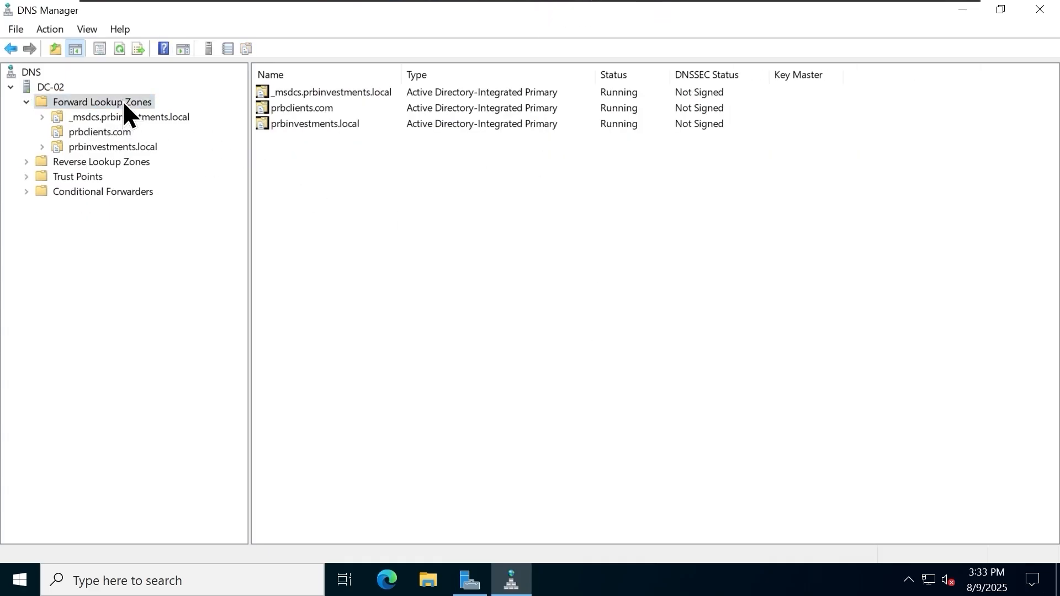
right_click(123, 101)
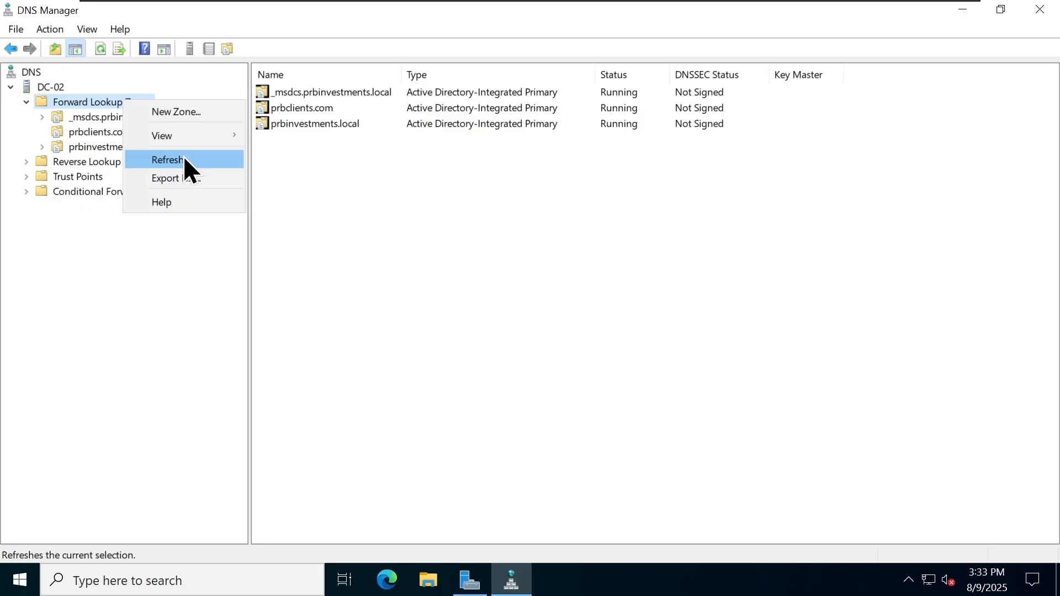
left_click(184, 158)
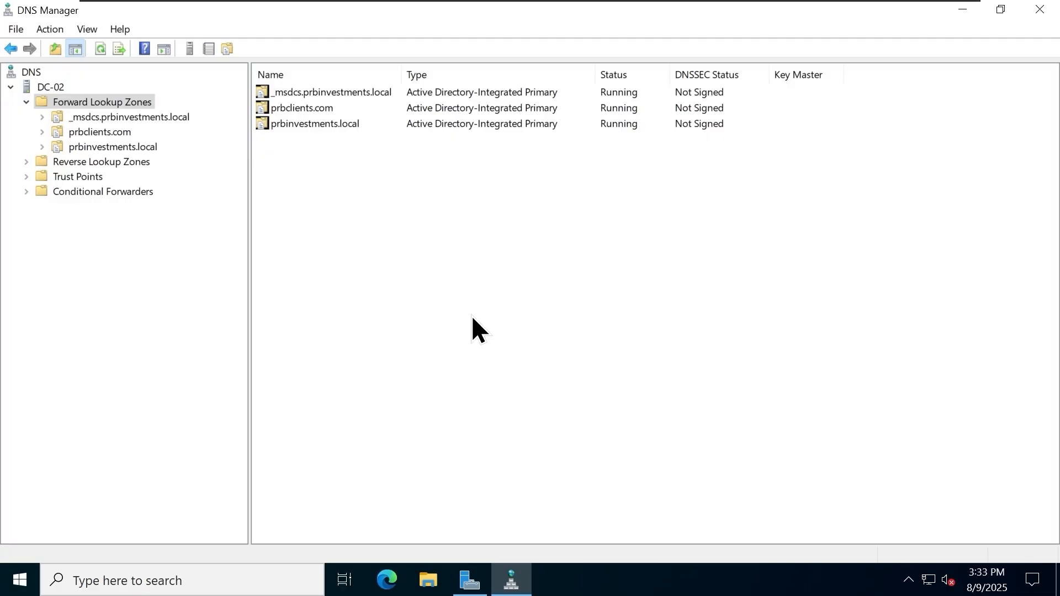
- Switch to the dc-01 virtual machine and open the name servers list in the properties of prbassets.com
mouse_move(683, 3)
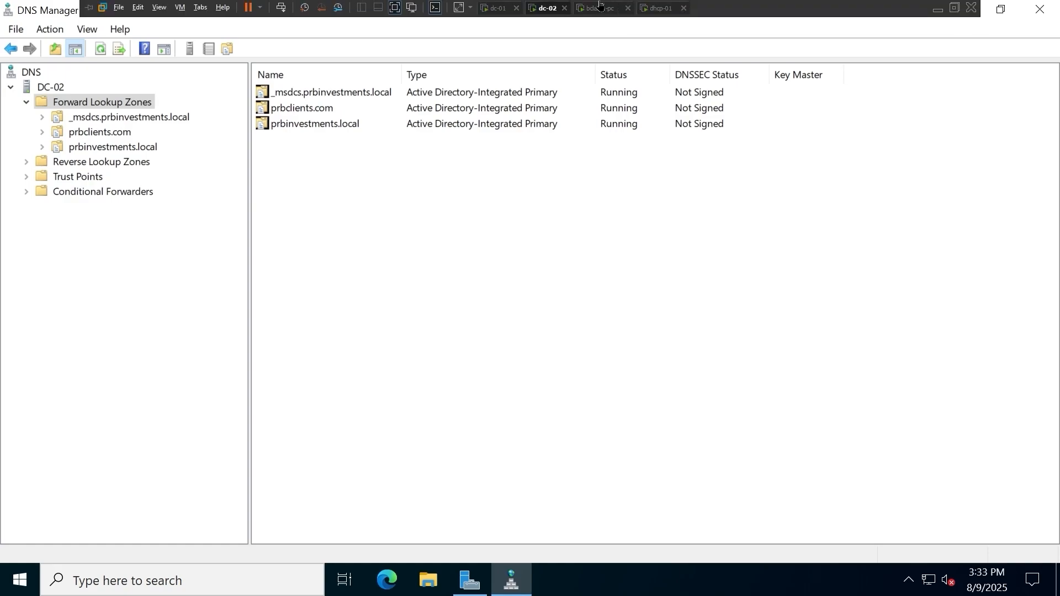
left_click(482, 10)
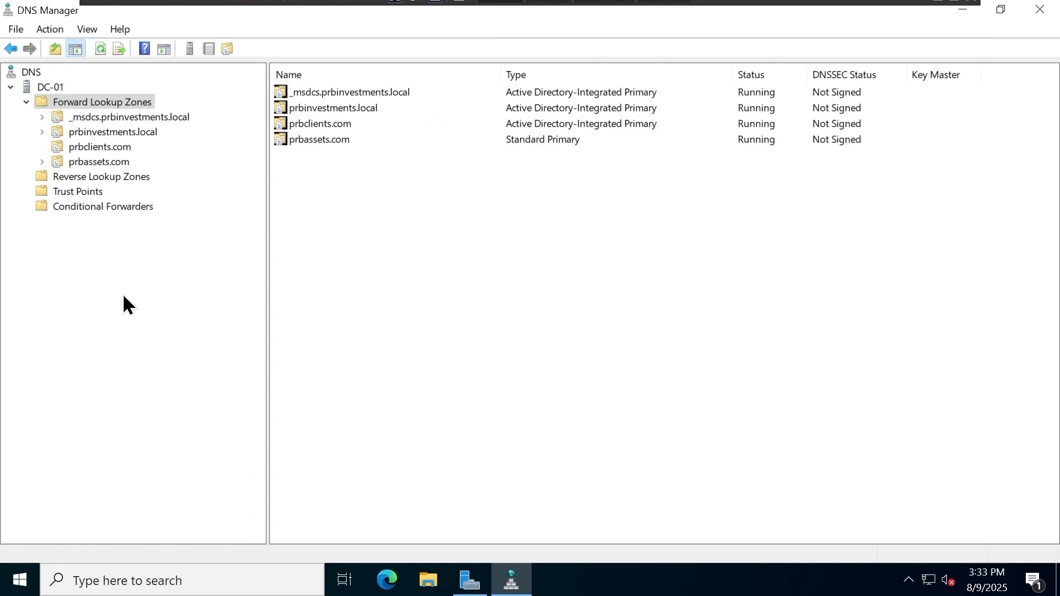
left_click(110, 164)
right_click(111, 164)
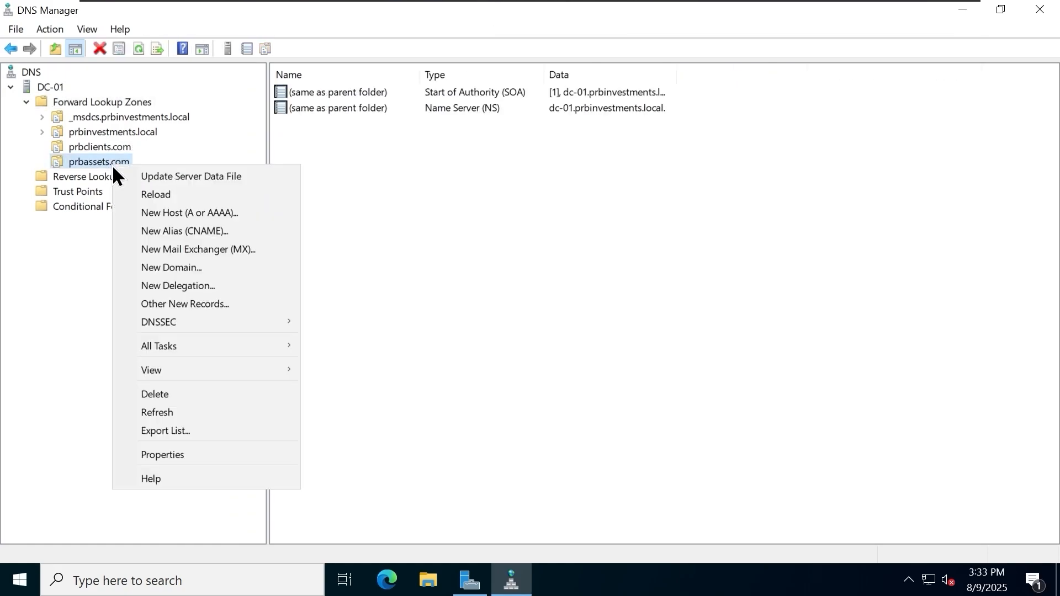
left_click(207, 455)
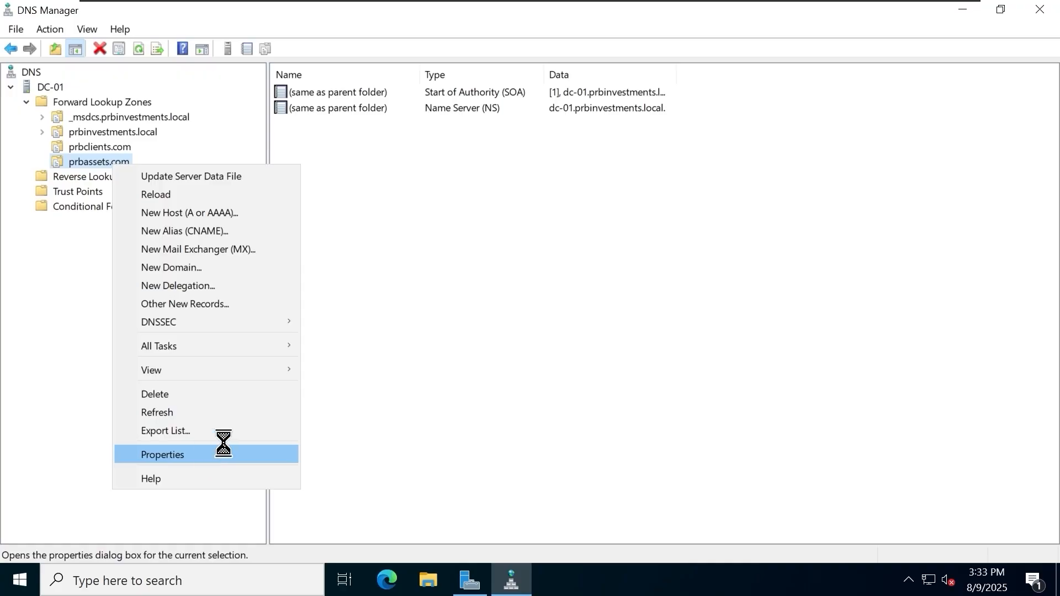
left_click_drag(513, 78, 331, 78)
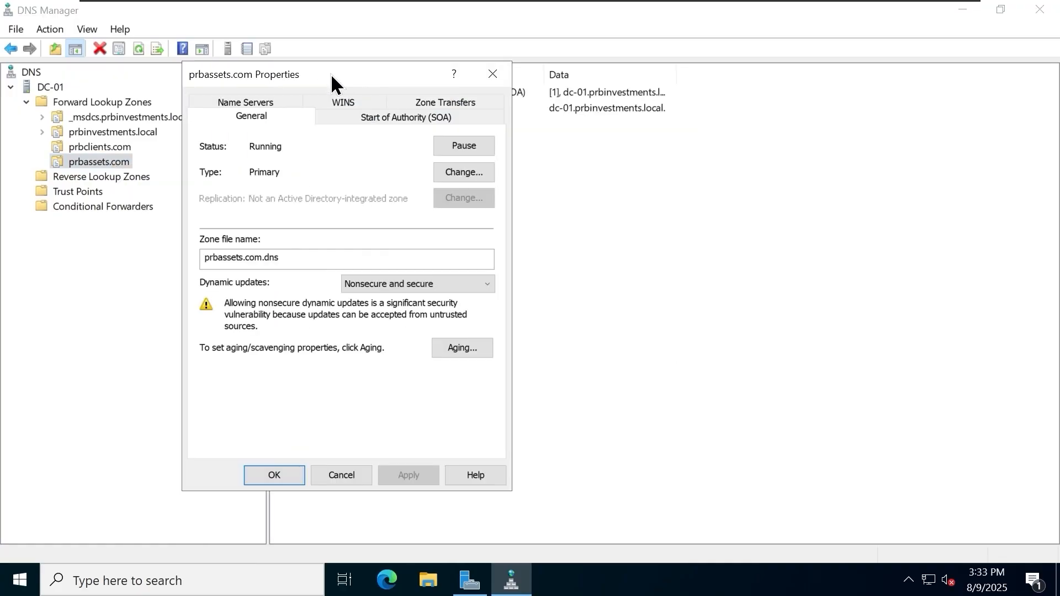
left_click(230, 107)
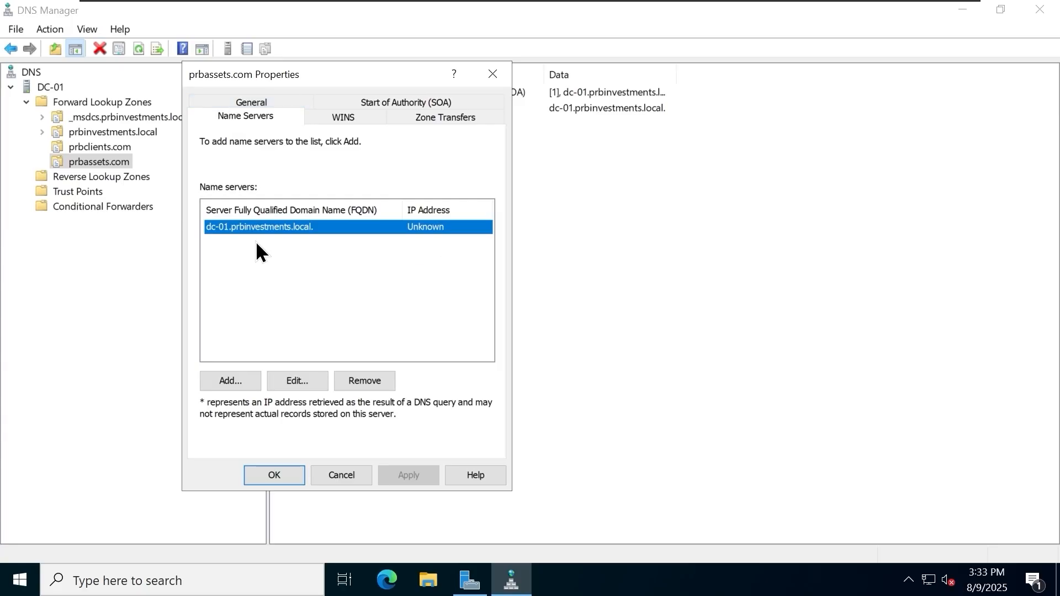
- Add dc-02.prbinvestments.local as a name server for prbassets.com, resolving its IP address from the domain name
left_click(229, 385)
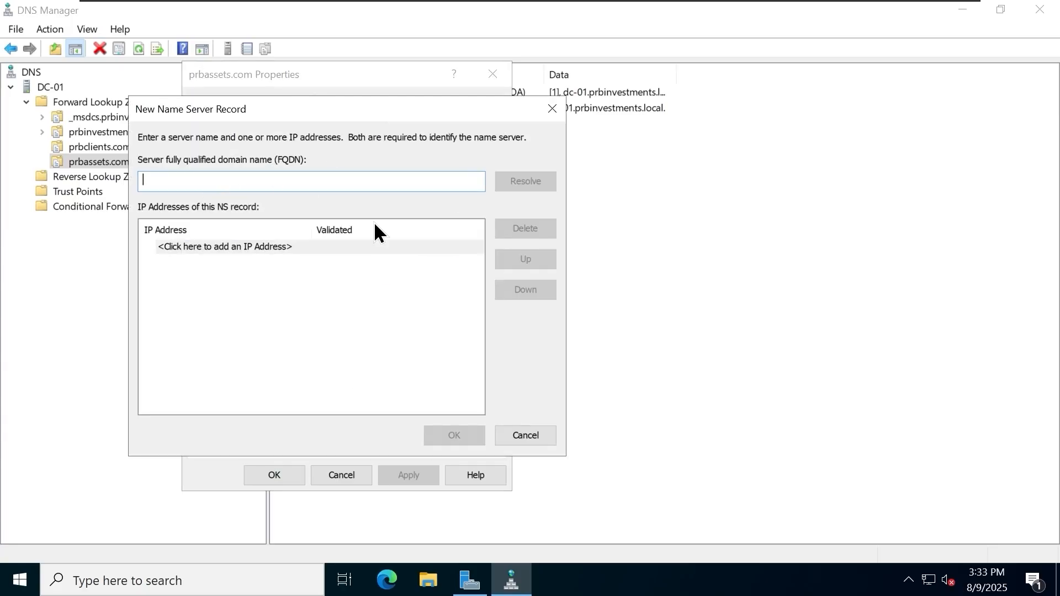
type("d")
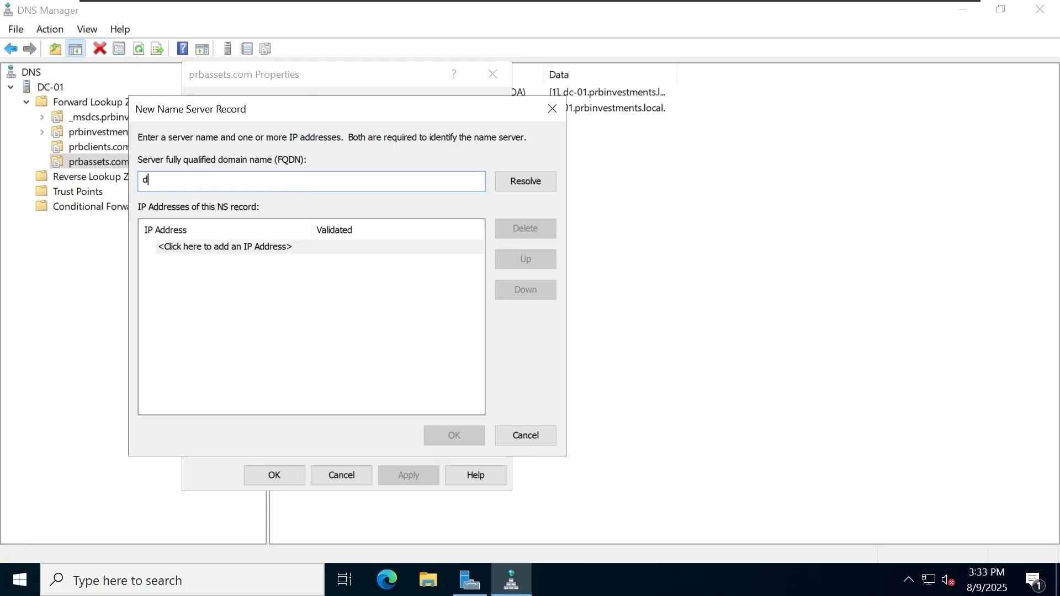
type("c-02.prbinvestments.local")
left_click(521, 177)
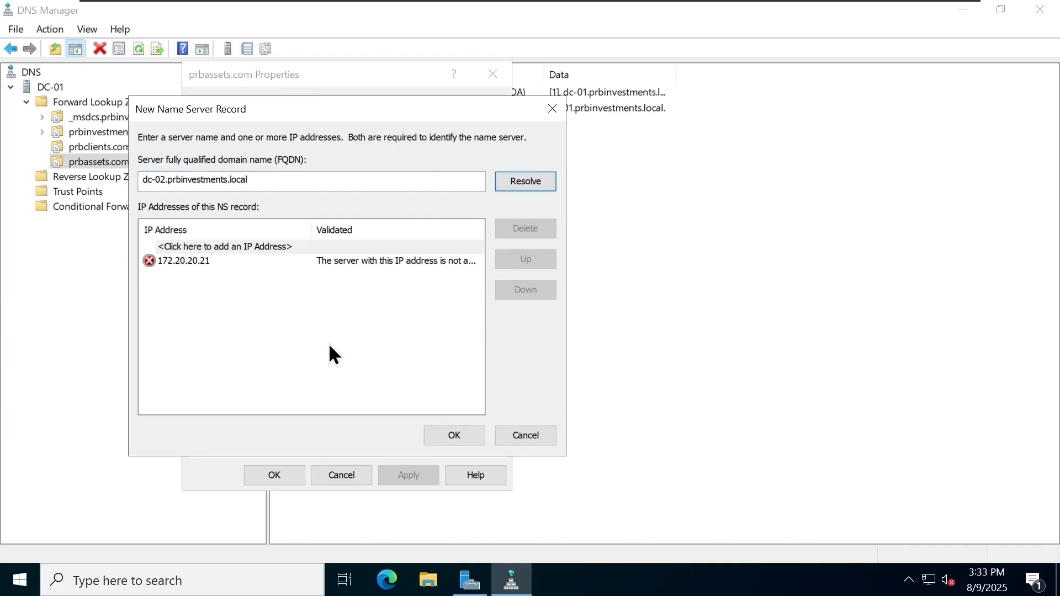
left_click(230, 263)
left_click(253, 326)
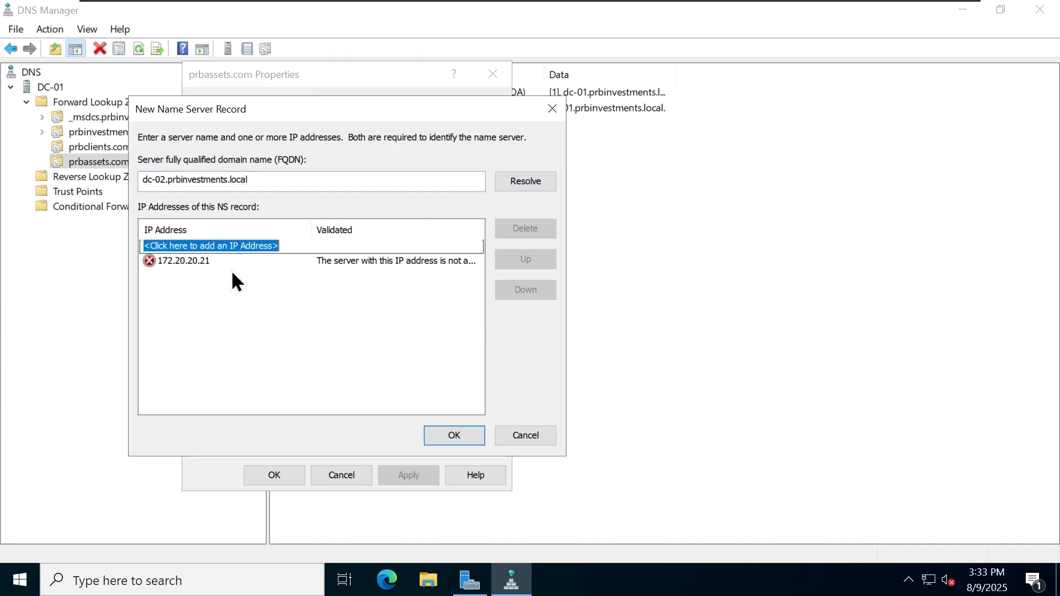
left_click_drag(312, 230, 244, 230)
left_click_drag(410, 230, 473, 229)
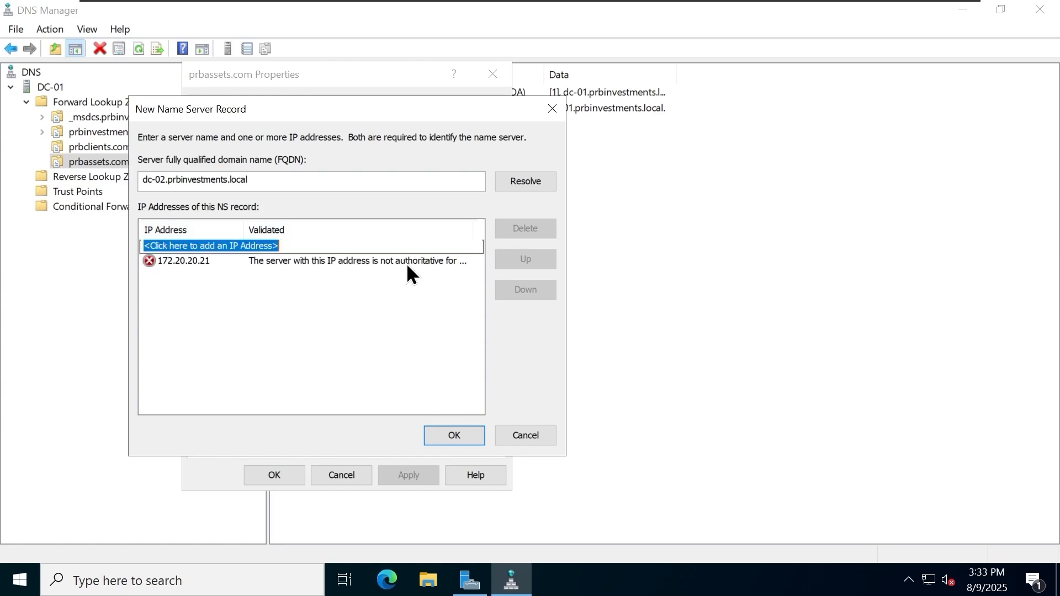
left_click(445, 436)
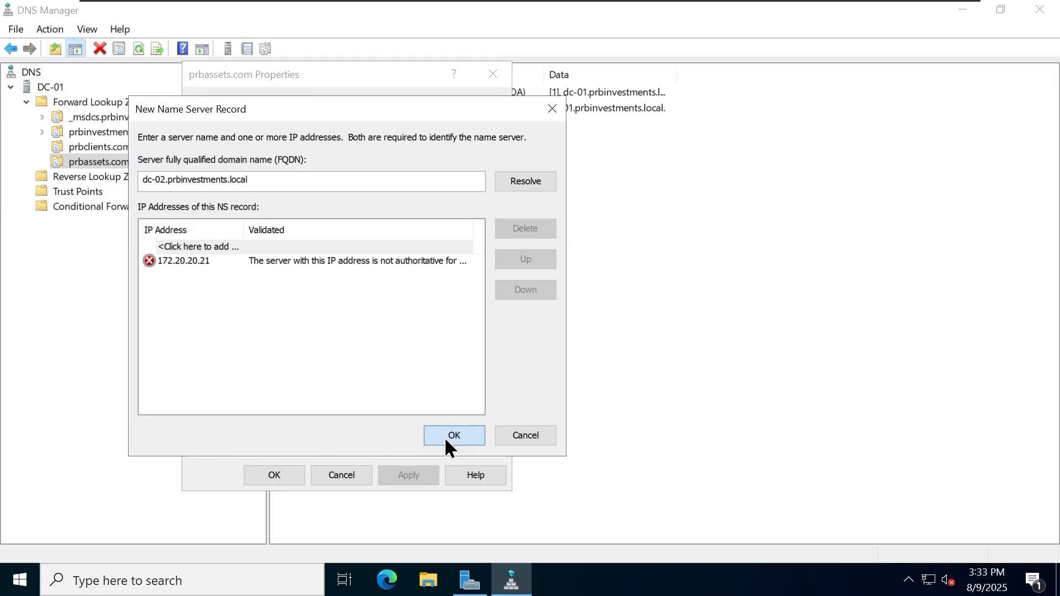
left_click(445, 436)
- Save the updated name server list of prbassets.com and check the zone's name server record for dc-02
left_click(290, 238)
left_click(290, 232)
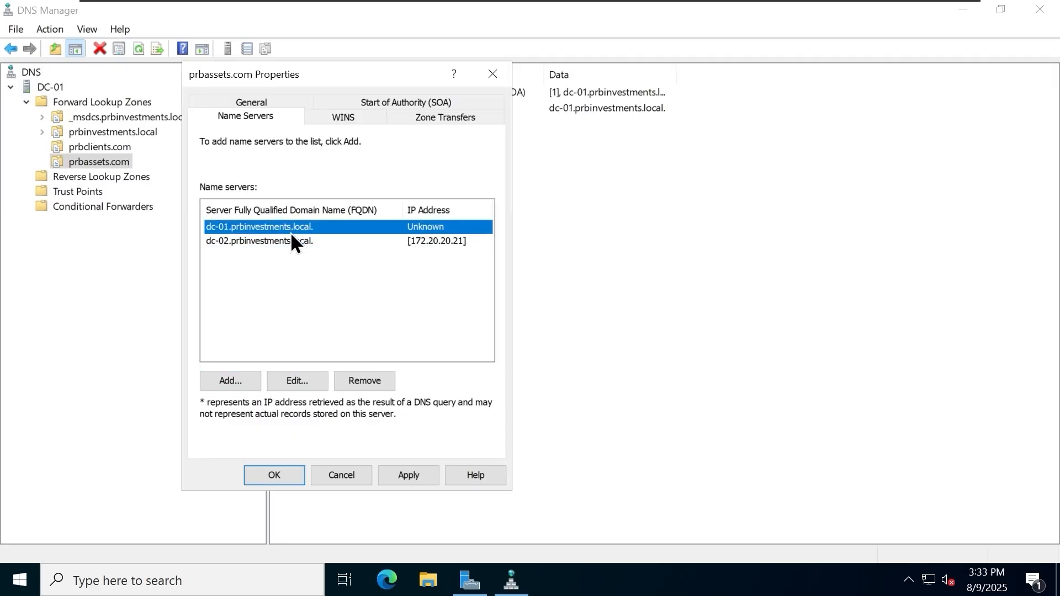
left_click(292, 241)
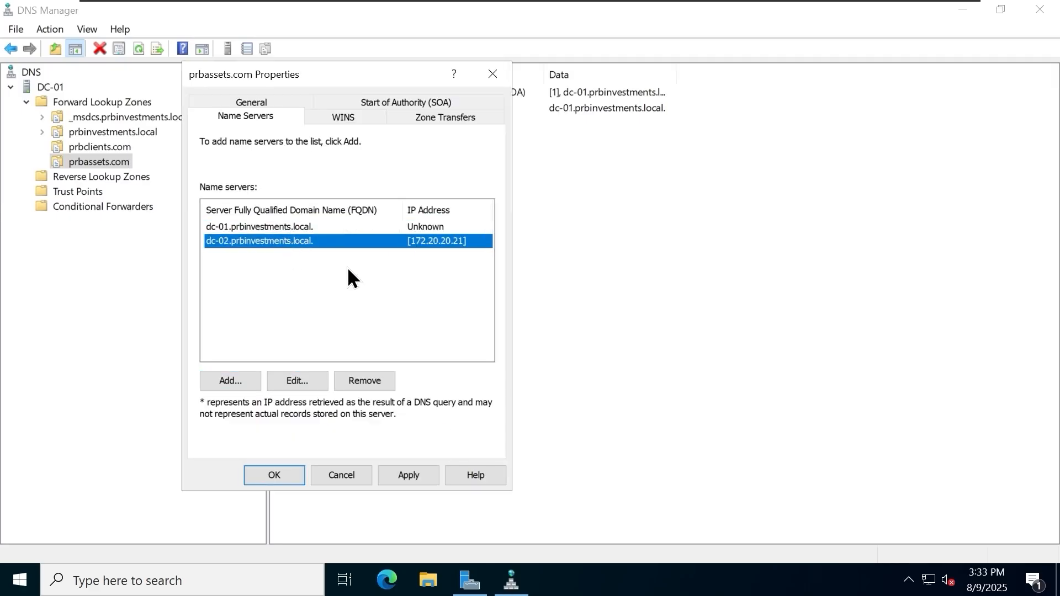
left_click(410, 476)
left_click(277, 476)
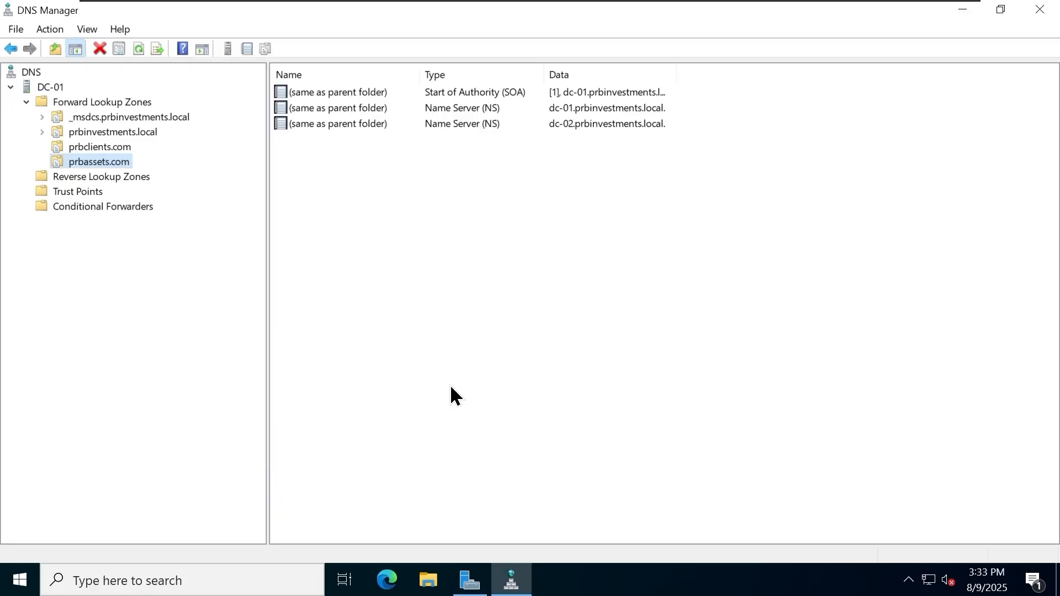
left_click(405, 123)
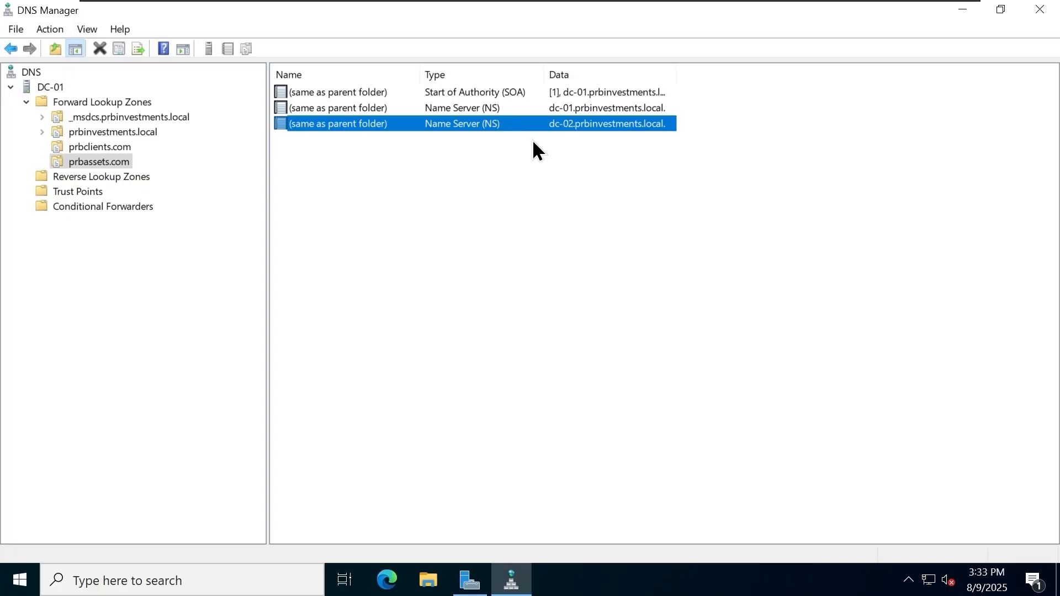
left_click(500, 307)
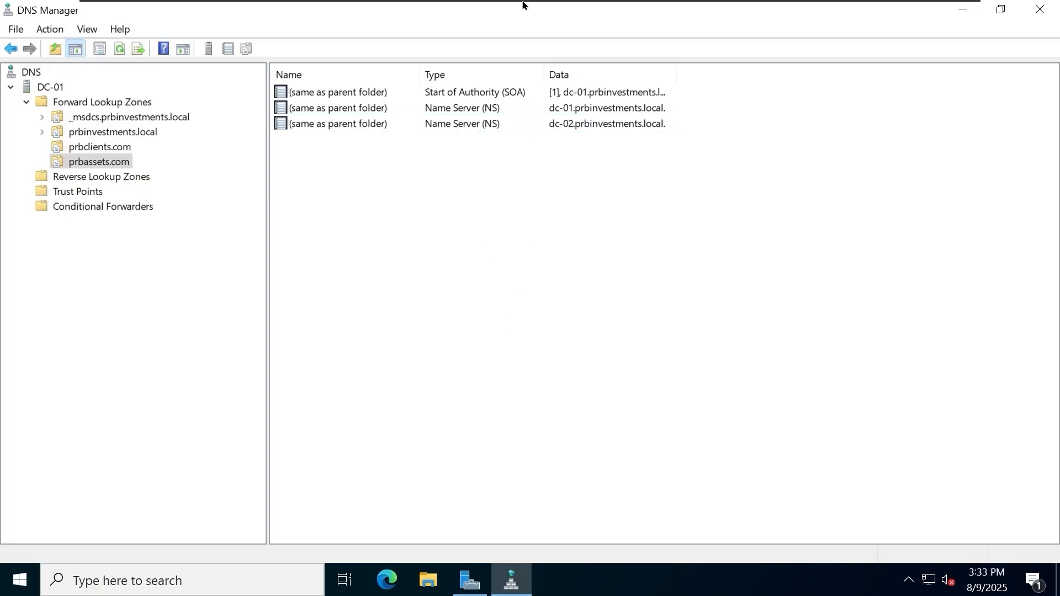
- Switch to the dc-02 virtual machine and start a new forward lookup zone of the secondary type
left_click(543, 8)
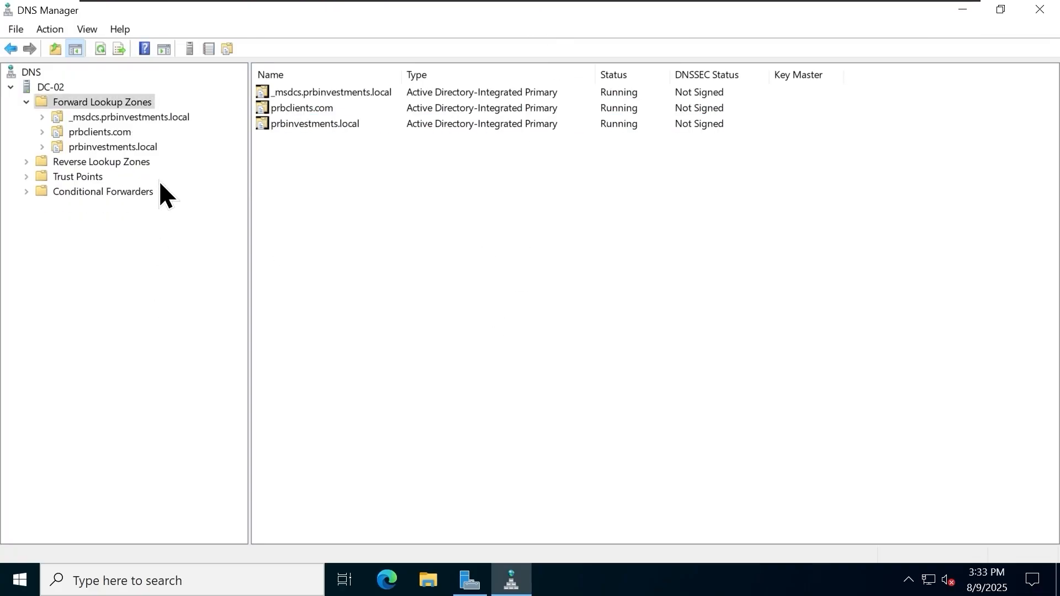
right_click(141, 103)
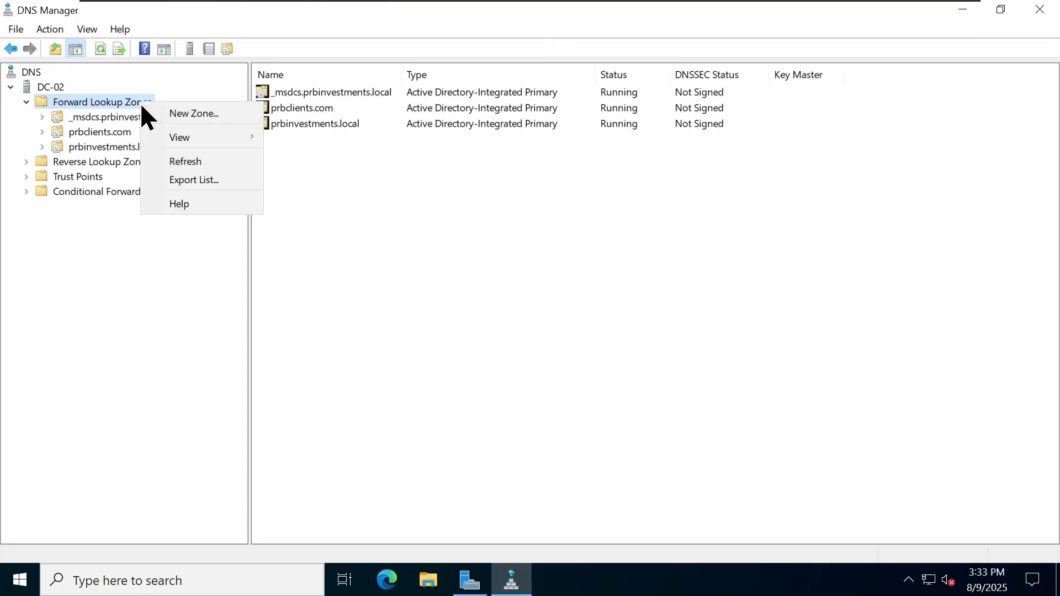
left_click(194, 115)
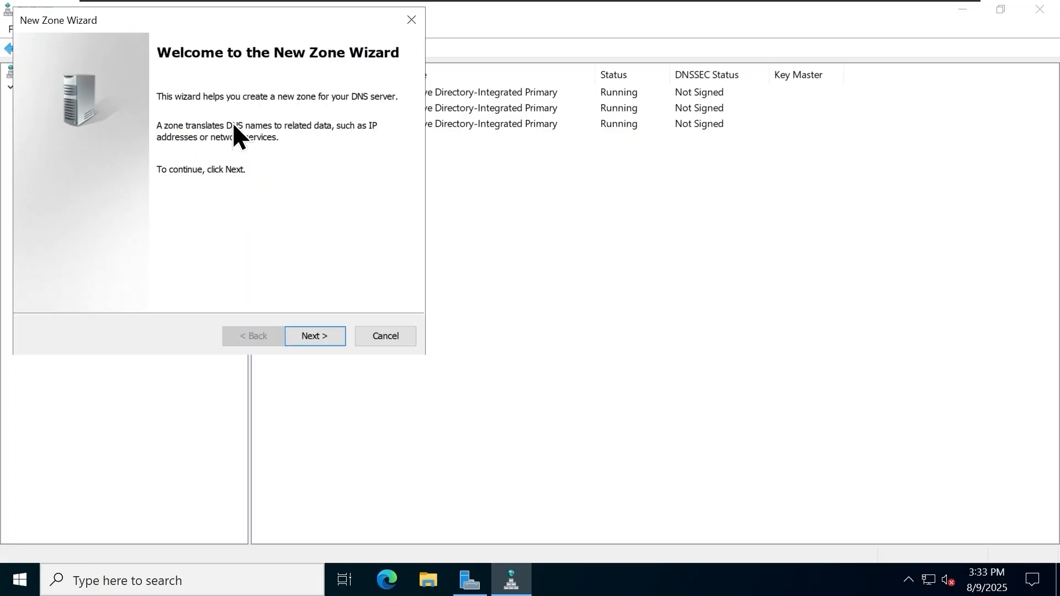
left_click(318, 336)
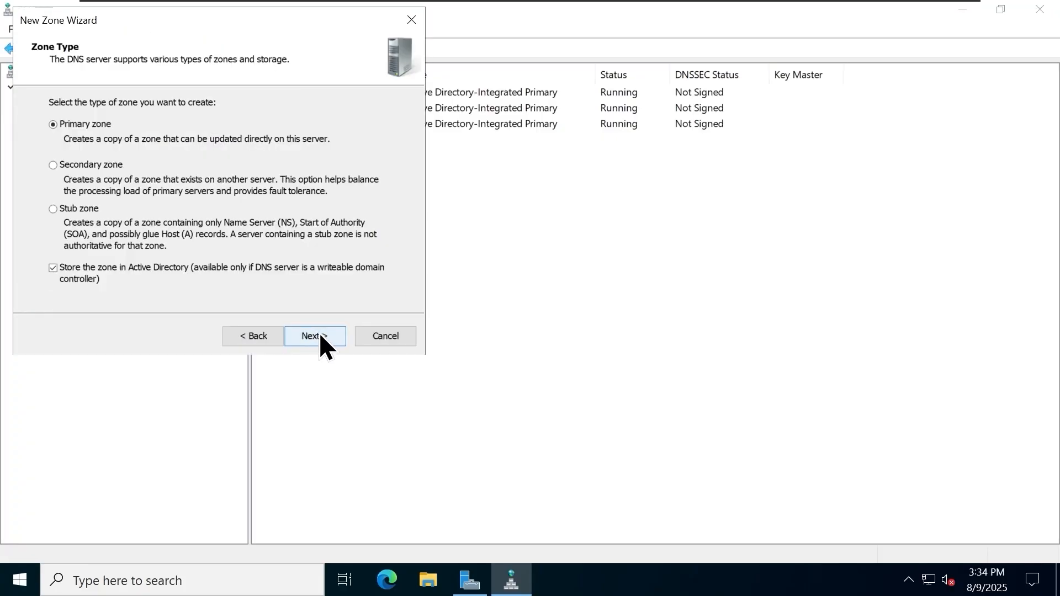
left_click(93, 170)
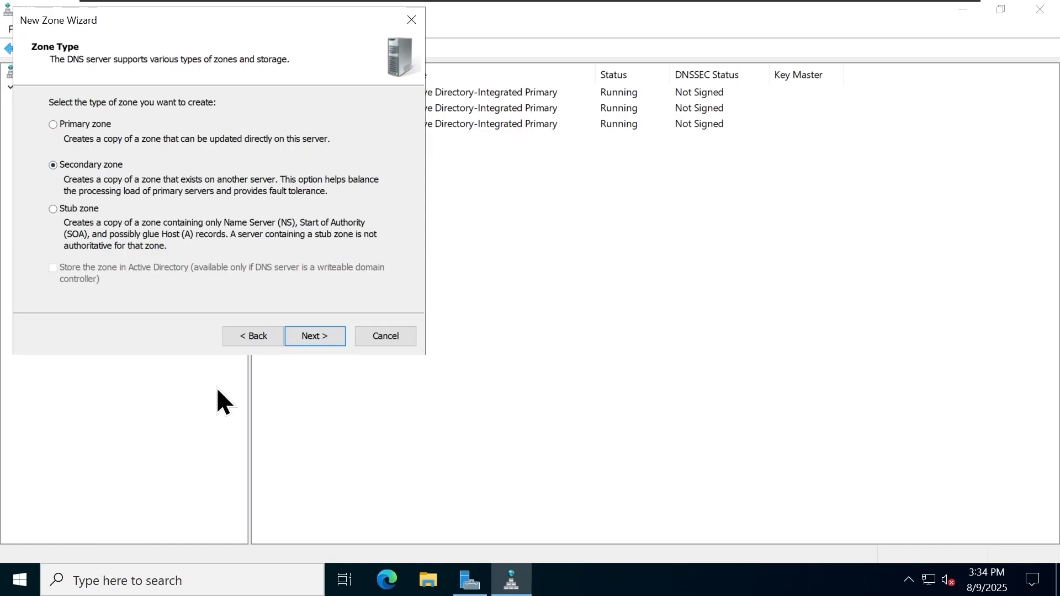
left_click(315, 337)
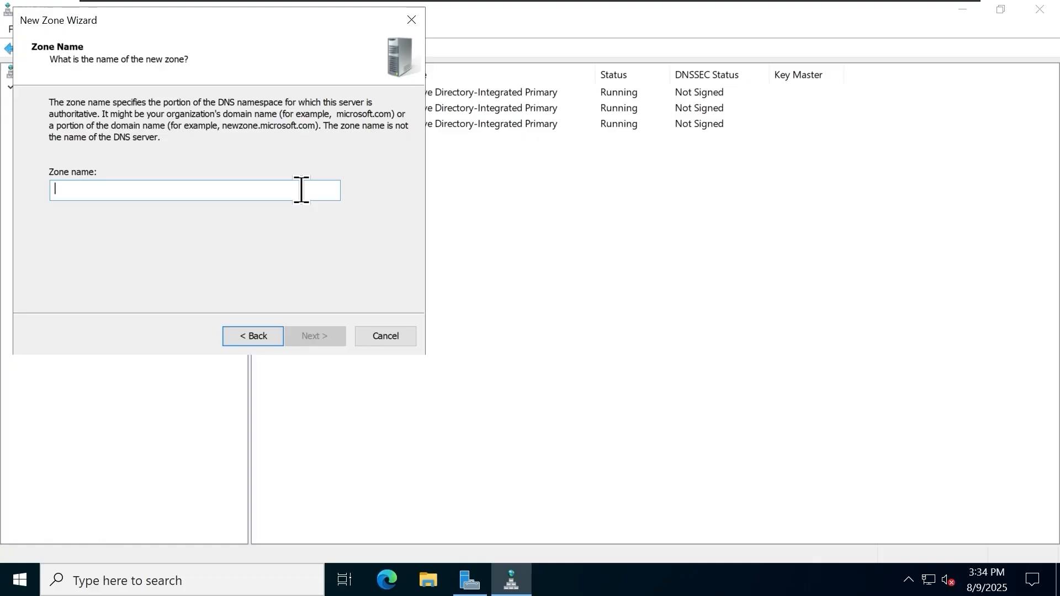
- Name the secondary zone prbassets.com and continue to the master DNS servers
type("prbassetsd")
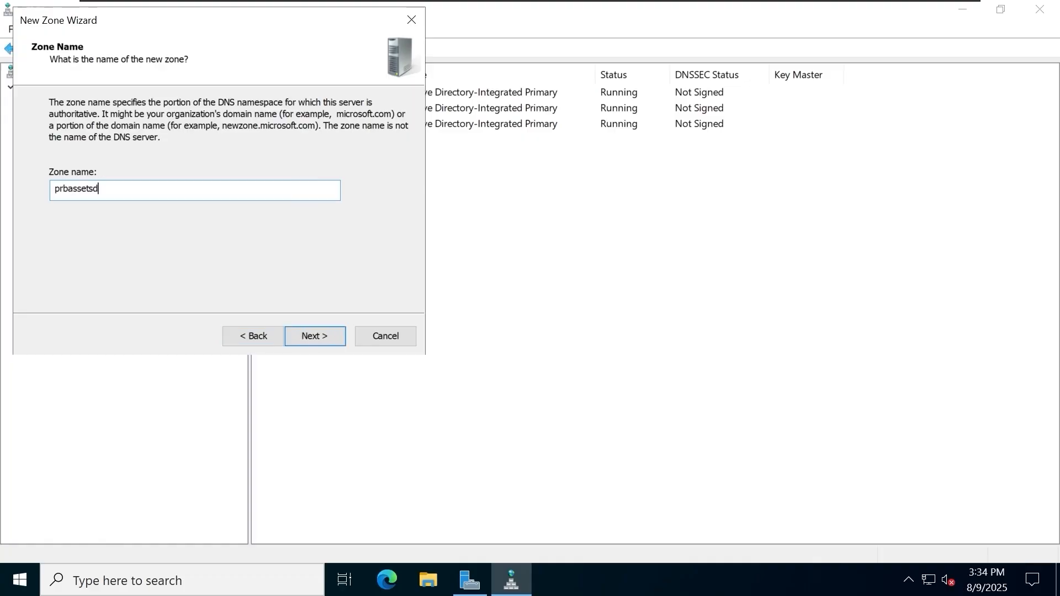
key("BackSpace")
type(".com")
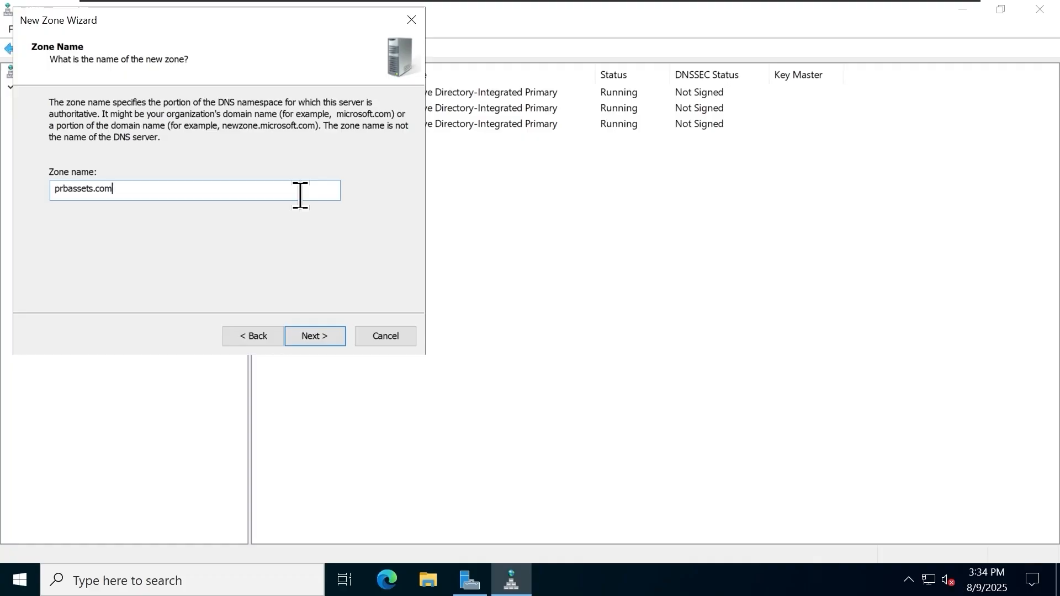
left_click(318, 336)
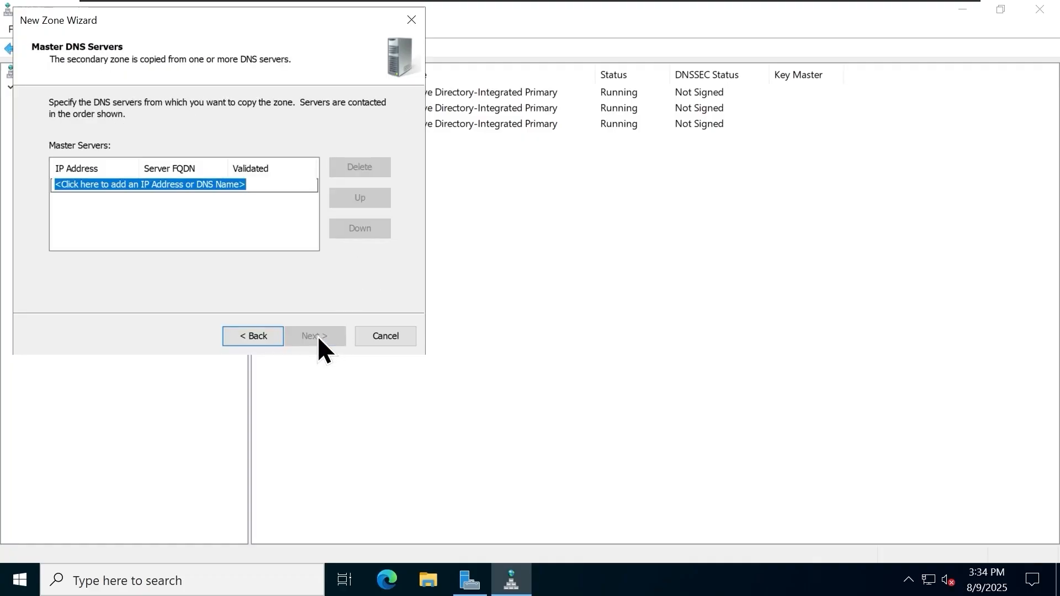
- Add 172.20.20.20 as the master server and finish creating the secondary zone
type("172.20.2")
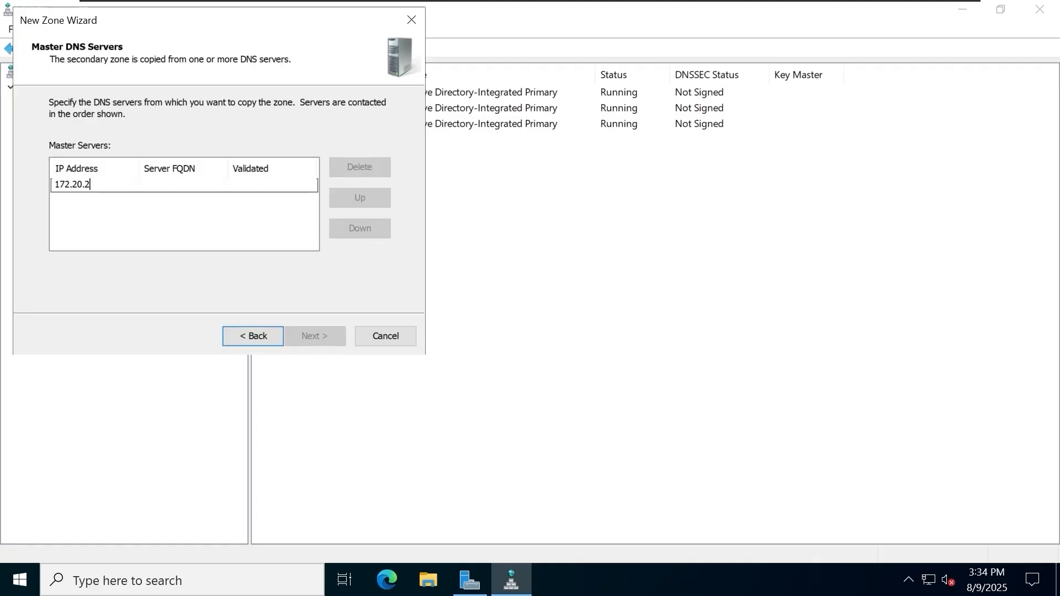
type("0.20")
key("Return")
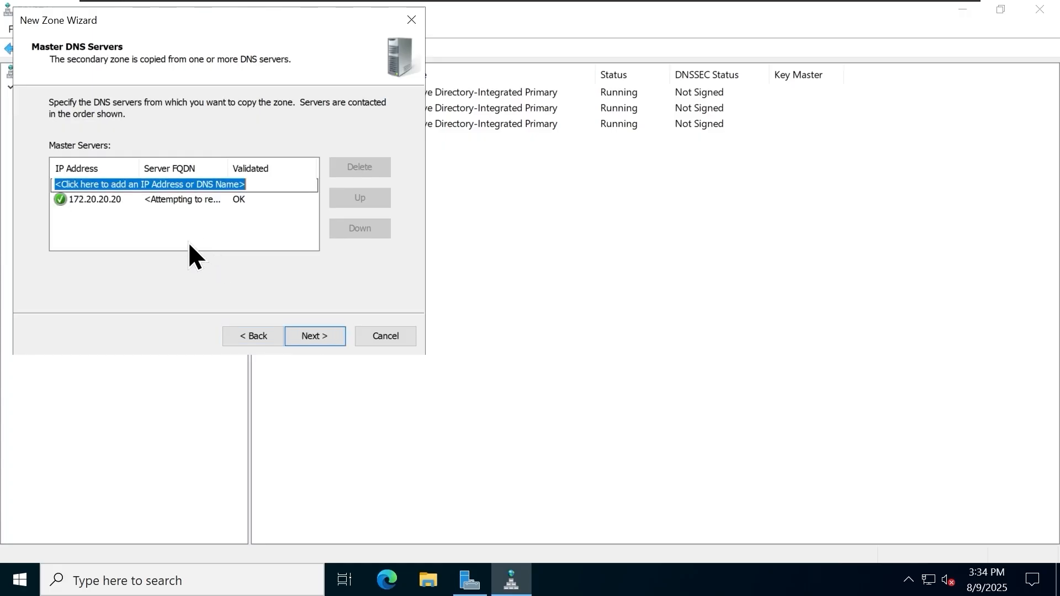
double_click(228, 168)
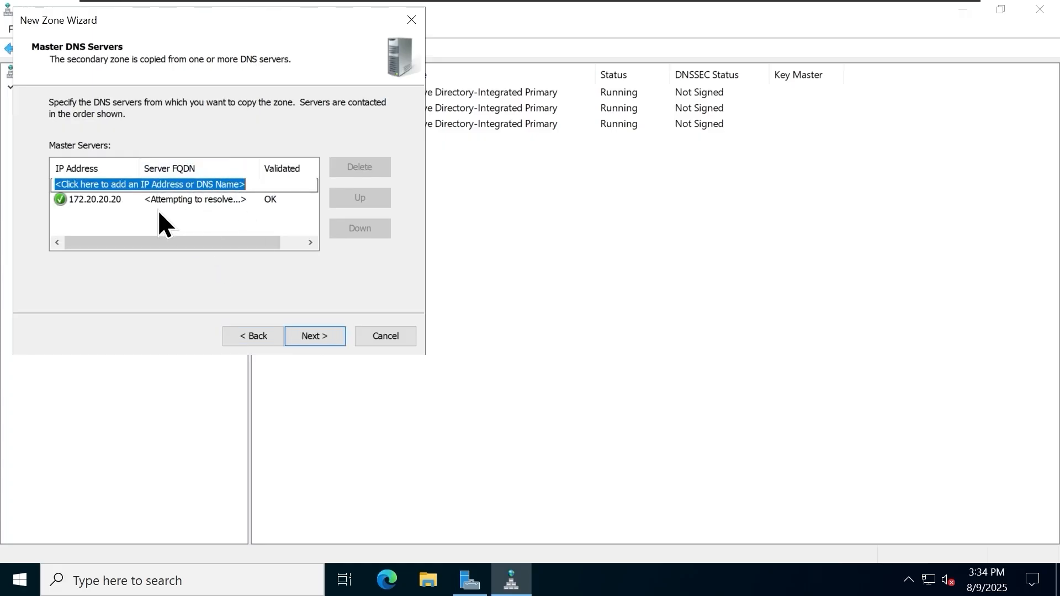
left_click(326, 337)
left_click(322, 342)
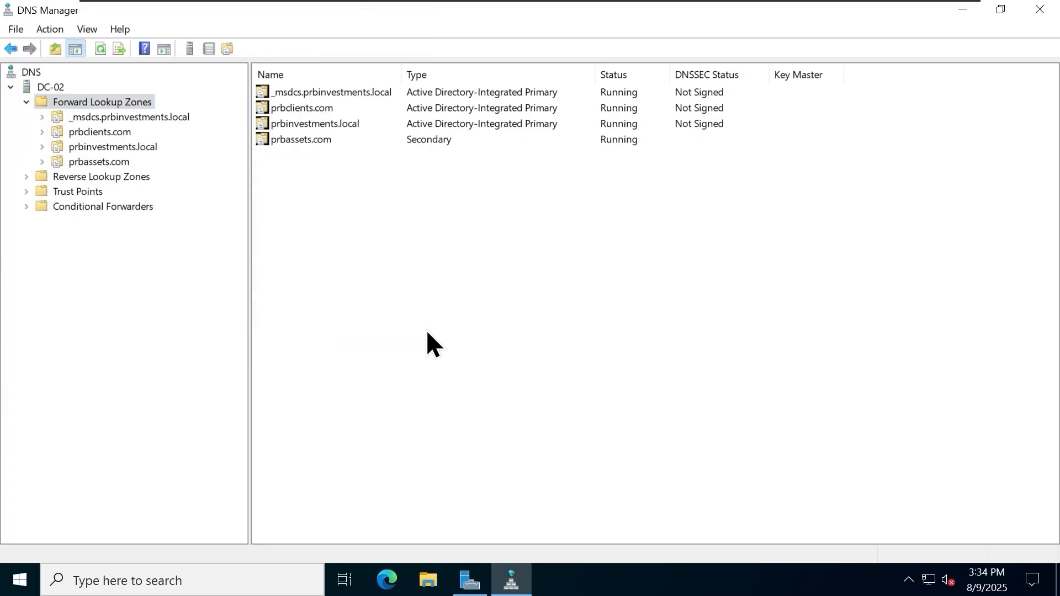
- Examine the records of the secondary zone prbassets.com on DC-02, including the dc-02 name server record
left_click(97, 161)
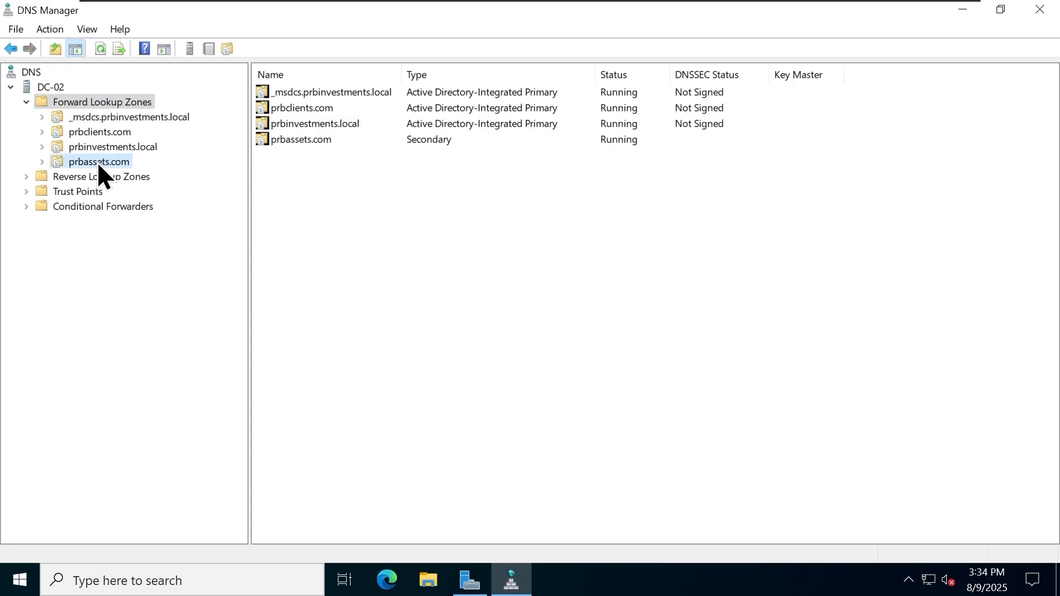
left_click(336, 123)
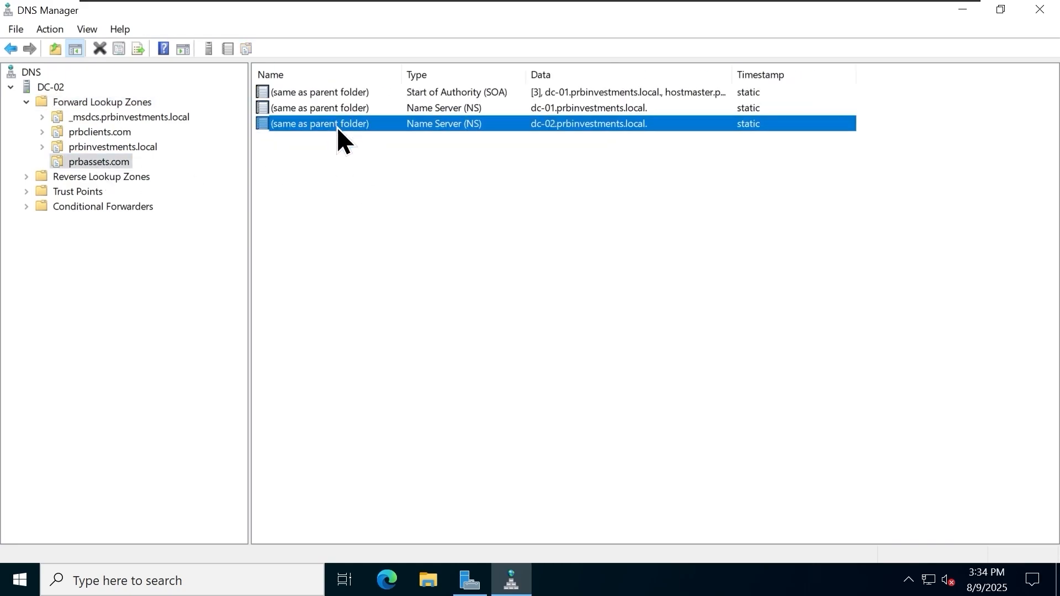
left_click(399, 240)
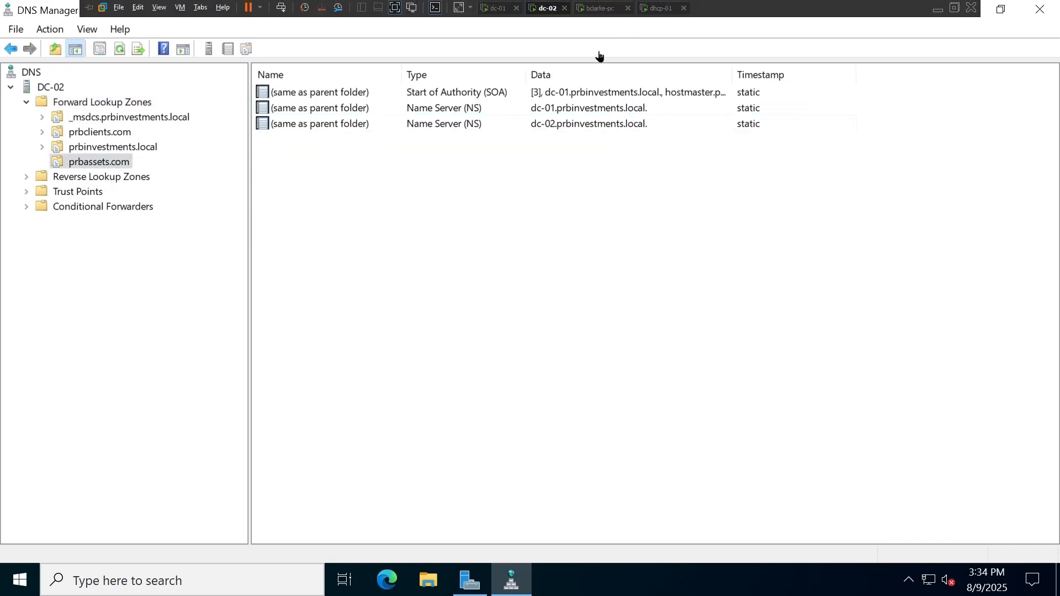
- Switch to the dc-01 virtual machine and add a host record dc-01 with IP address 172.20.20.20 to the prbassets.com zone
left_click(496, 8)
right_click(101, 163)
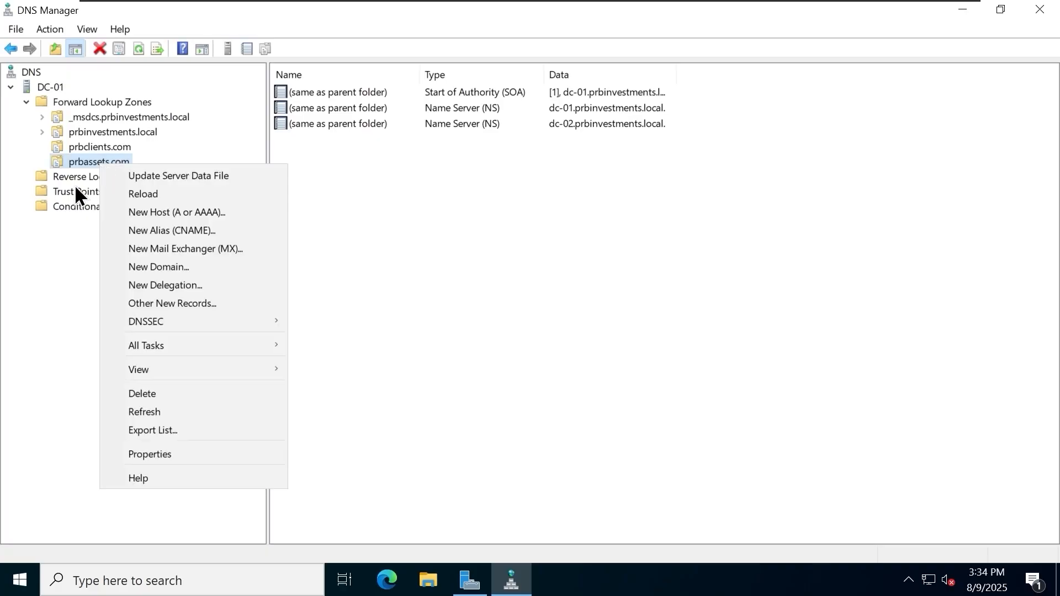
left_click(233, 211)
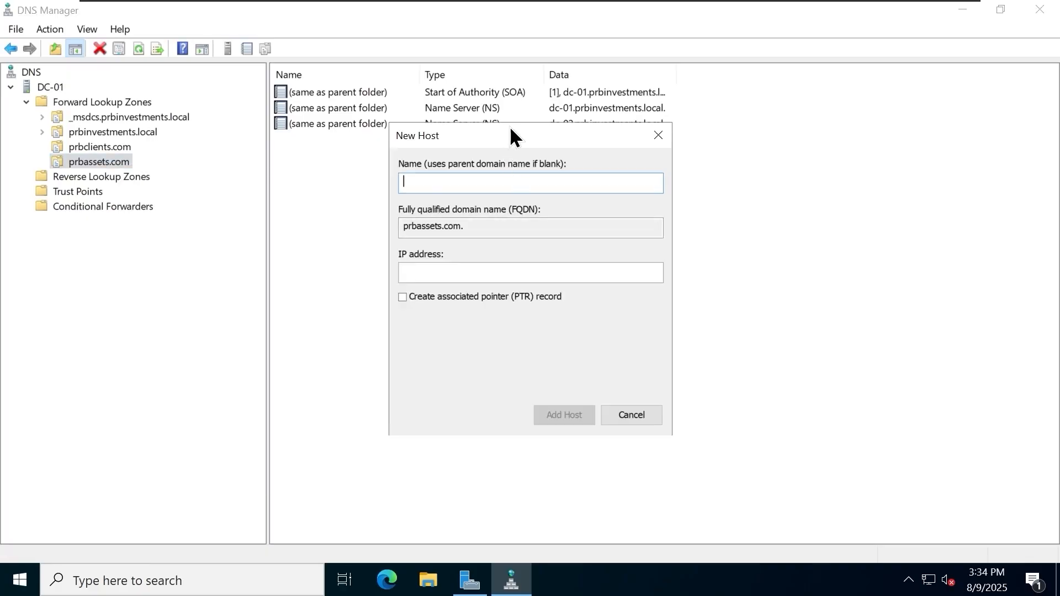
left_click_drag(509, 126, 476, 141)
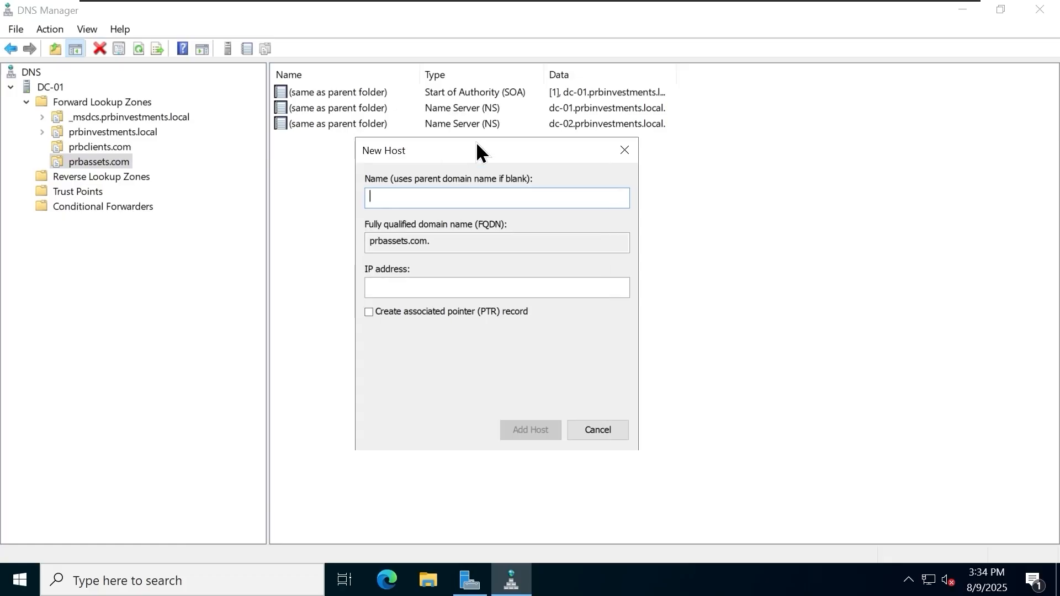
type("dc-01")
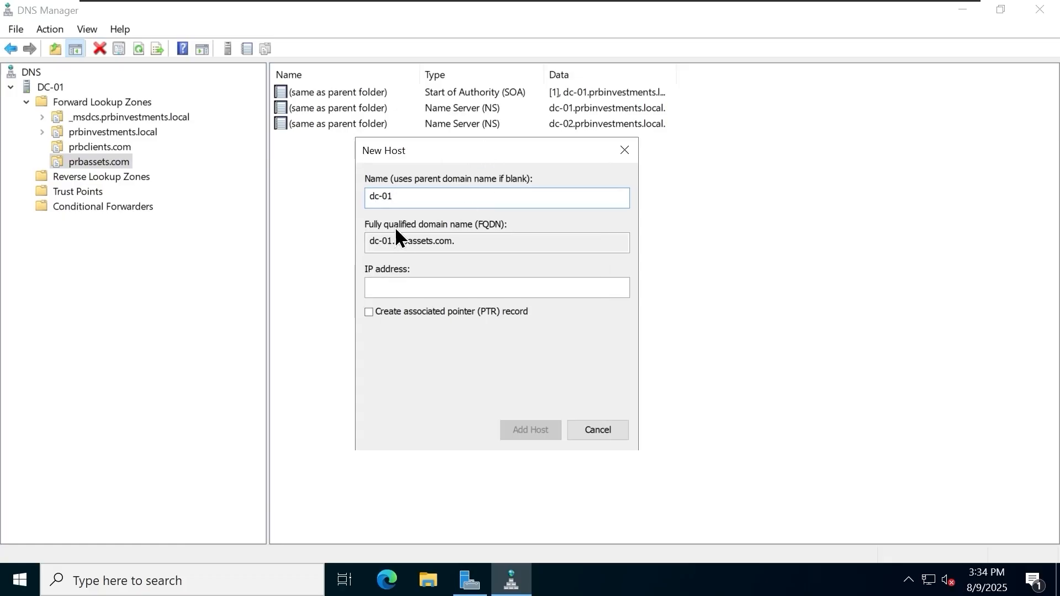
left_click(505, 286)
type("172.20.20.20")
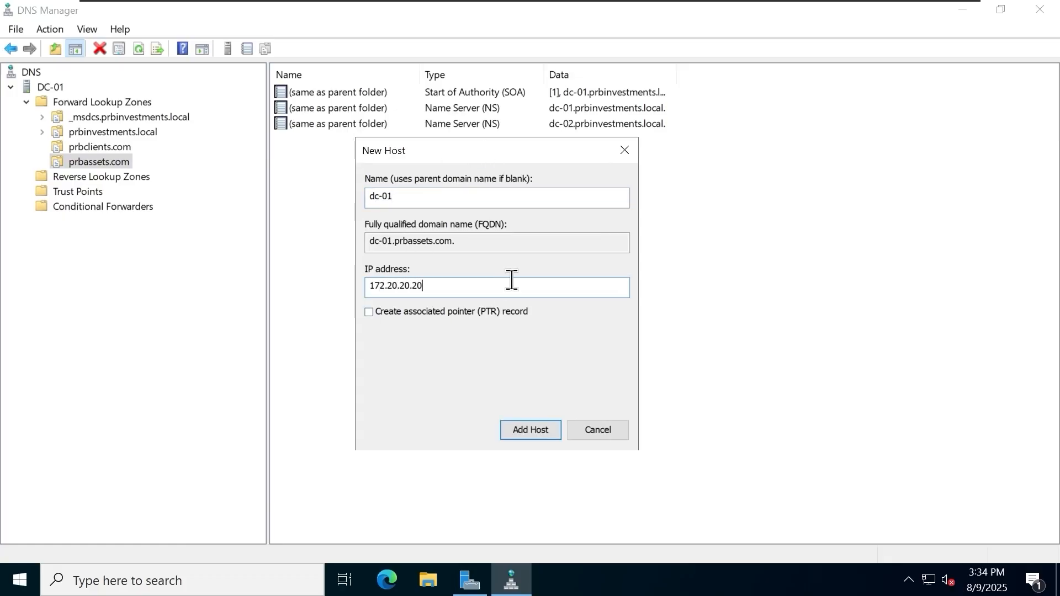
left_click(537, 429)
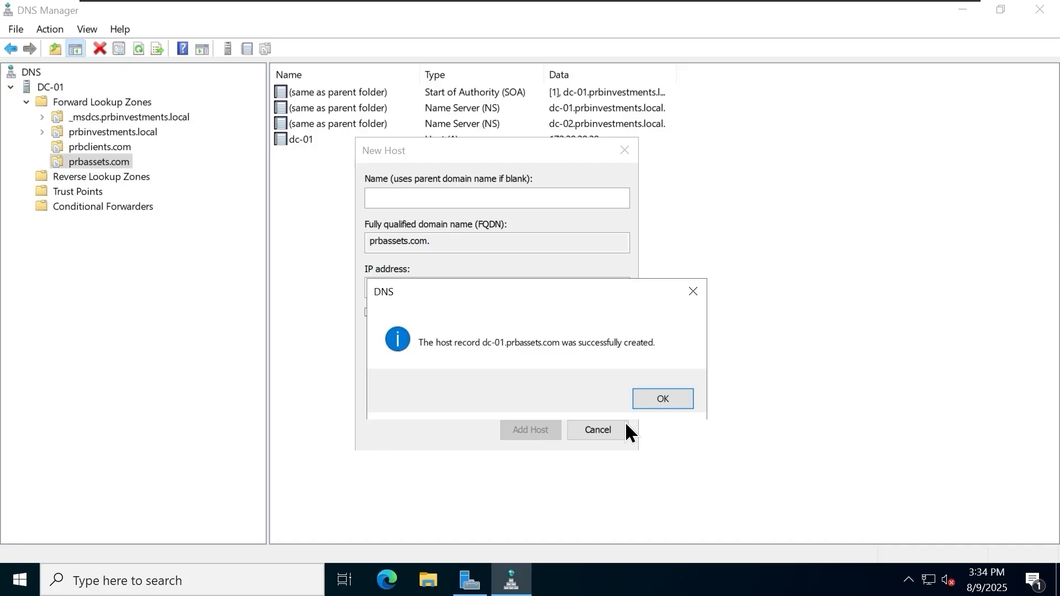
left_click(660, 401)
key("Escape")
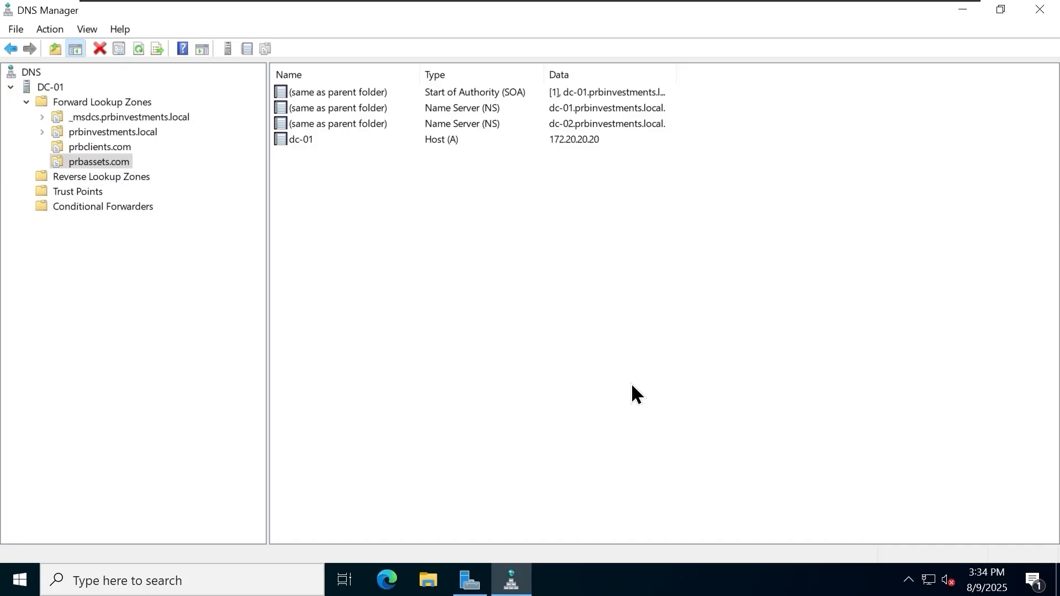
left_click(519, 144)
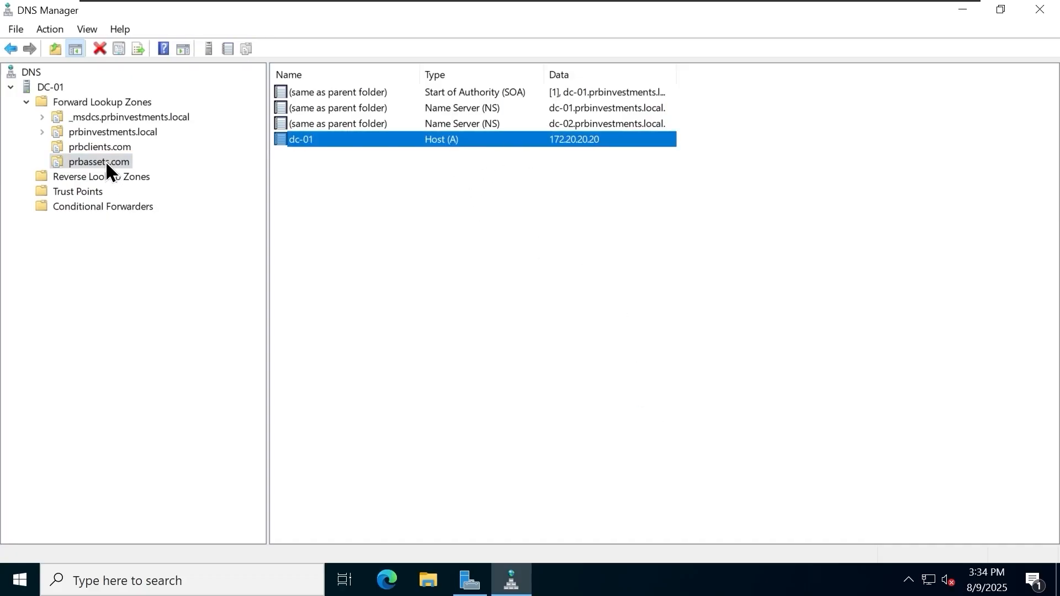
- Switch to the dc-02 virtual machine and refresh prbassets.com to check for the replicated dc-01 host record
mouse_move(447, 3)
left_click(547, 9)
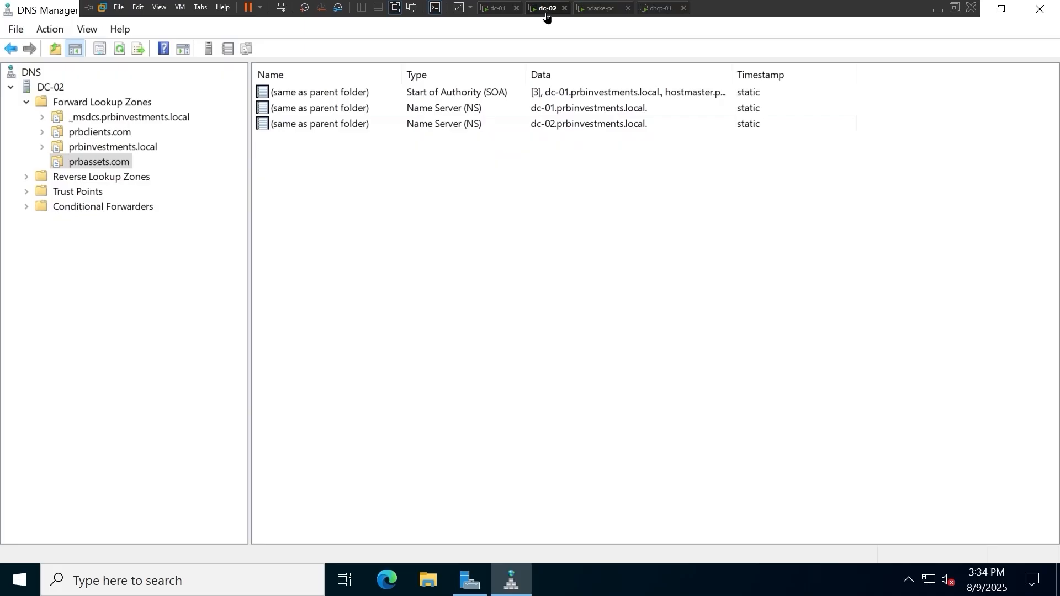
right_click(121, 164)
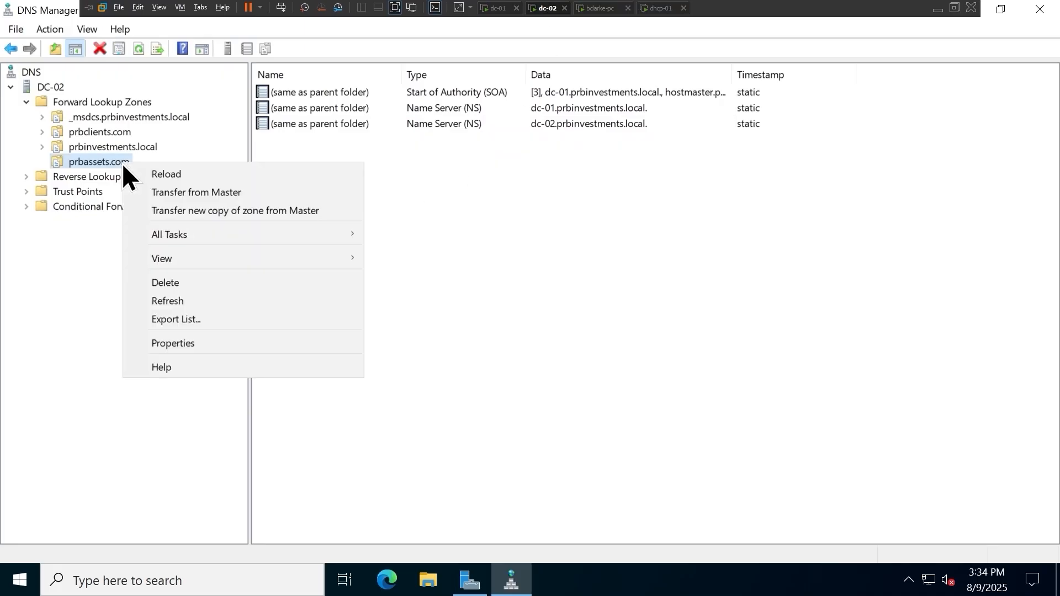
left_click(223, 303)
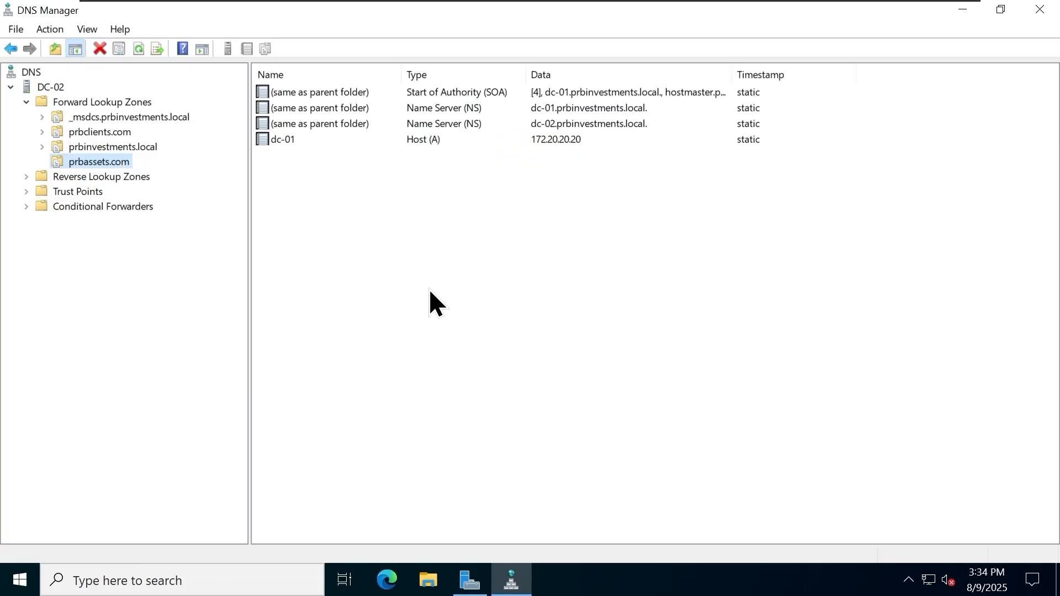
left_click(333, 143)
left_click(432, 224)
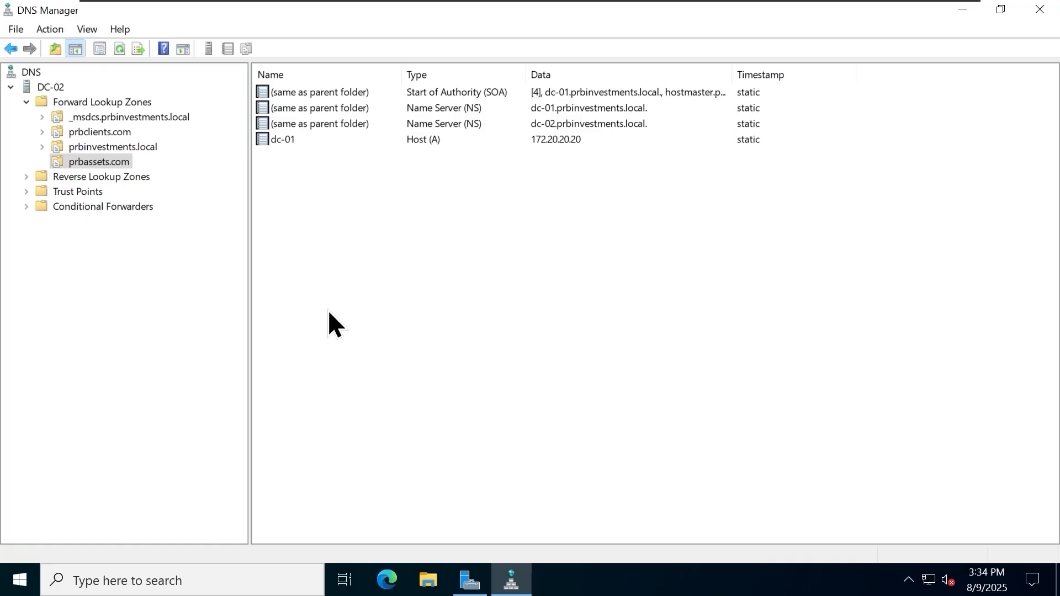
- Start a new Active Directory-integrated primary forward lookup zone on DC-02, replicated to all DNS servers on domain controllers in the prbinvestments.local domain
left_click(91, 86)
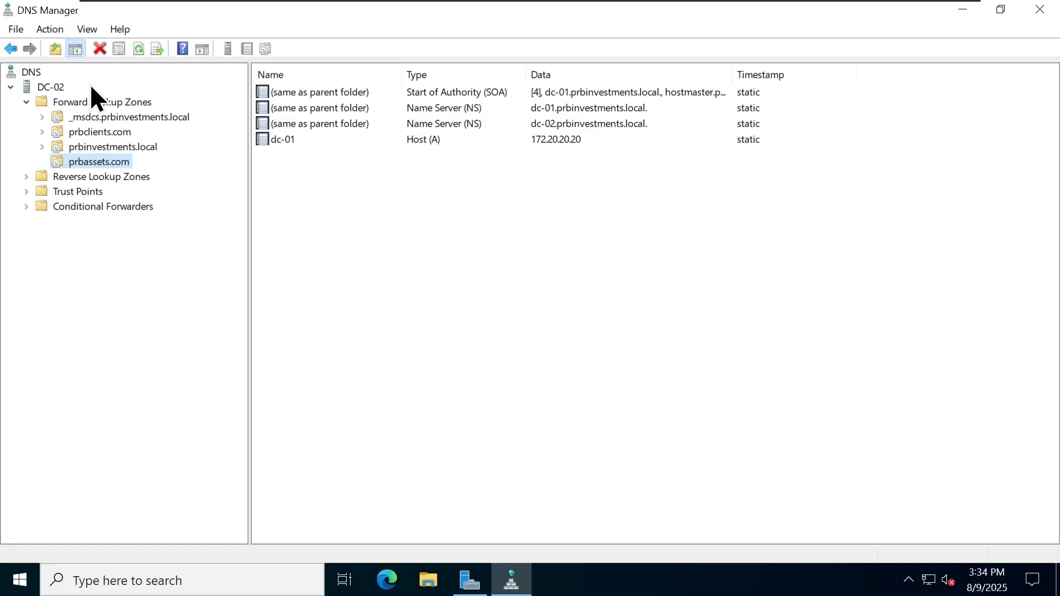
left_click(133, 101)
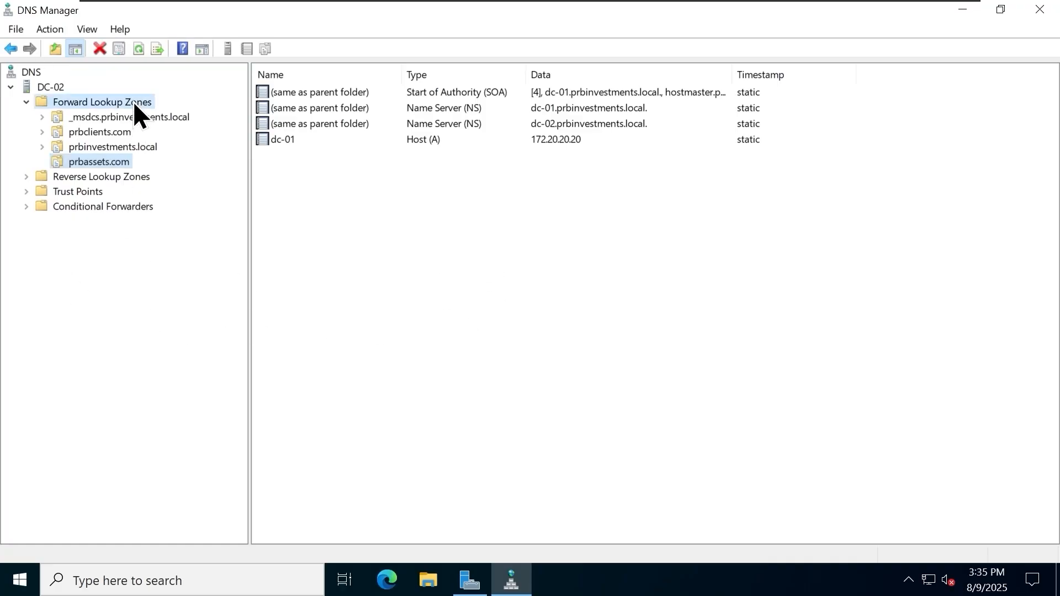
right_click(133, 101)
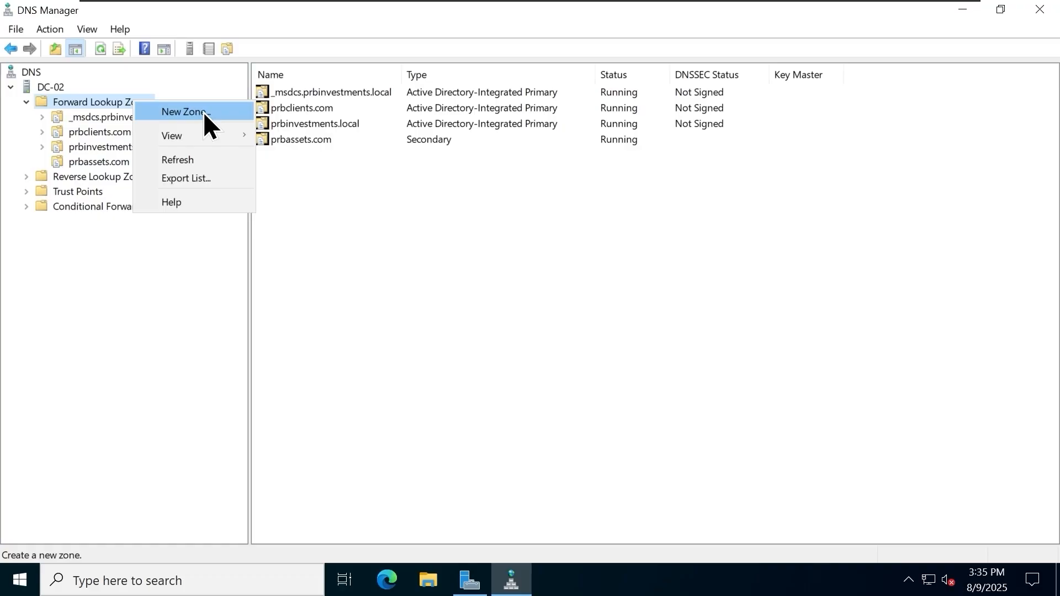
left_click(204, 112)
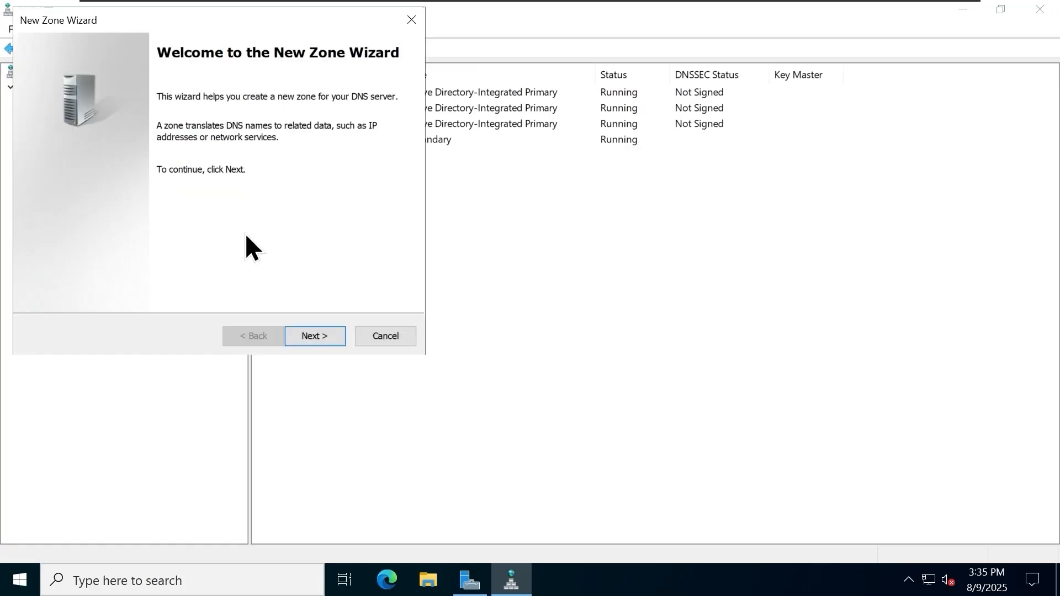
left_click(317, 336)
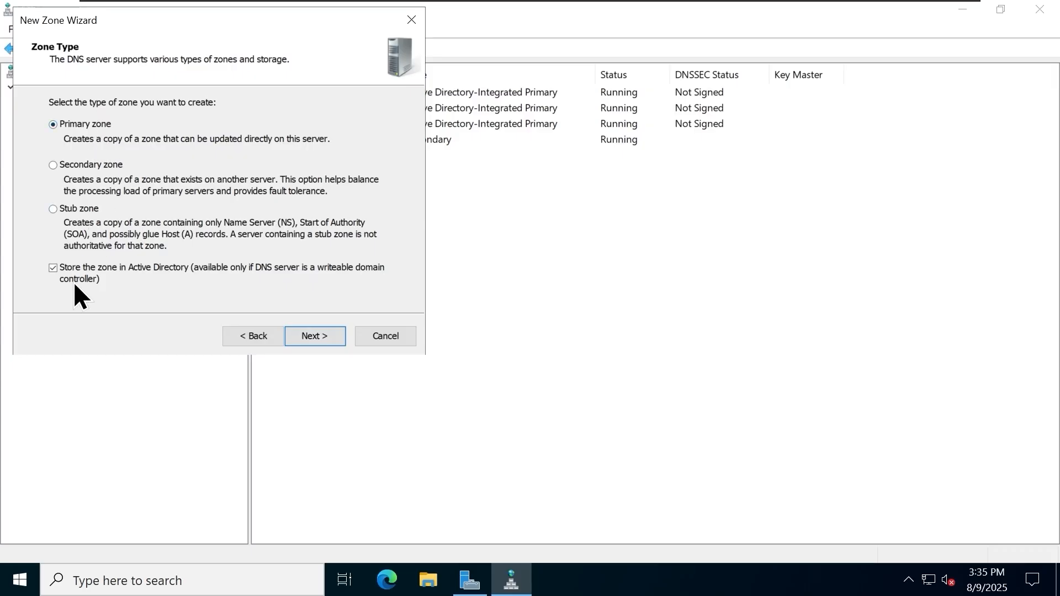
left_click(298, 335)
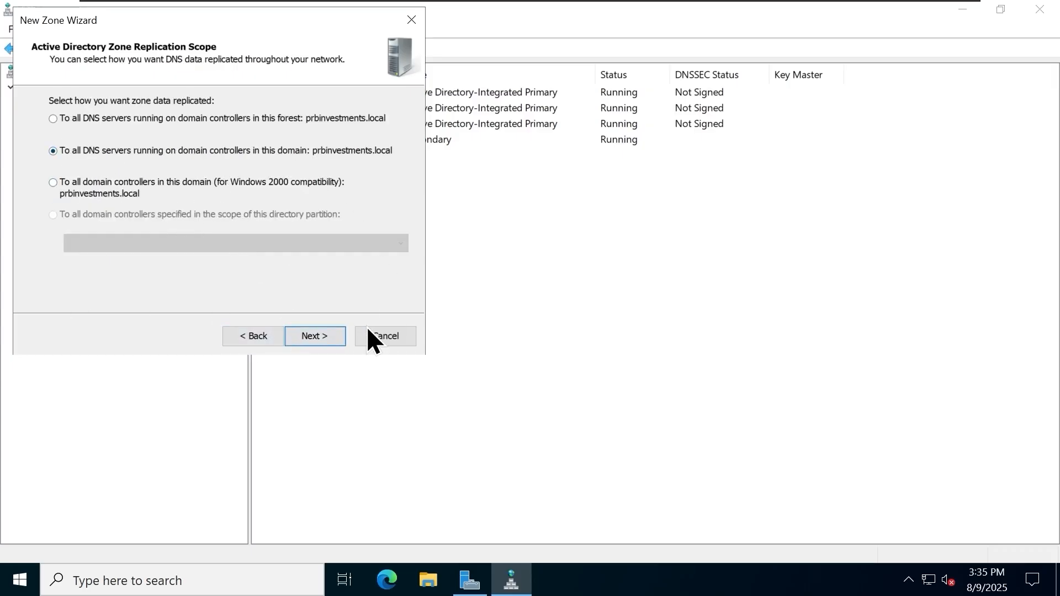
left_click(324, 336)
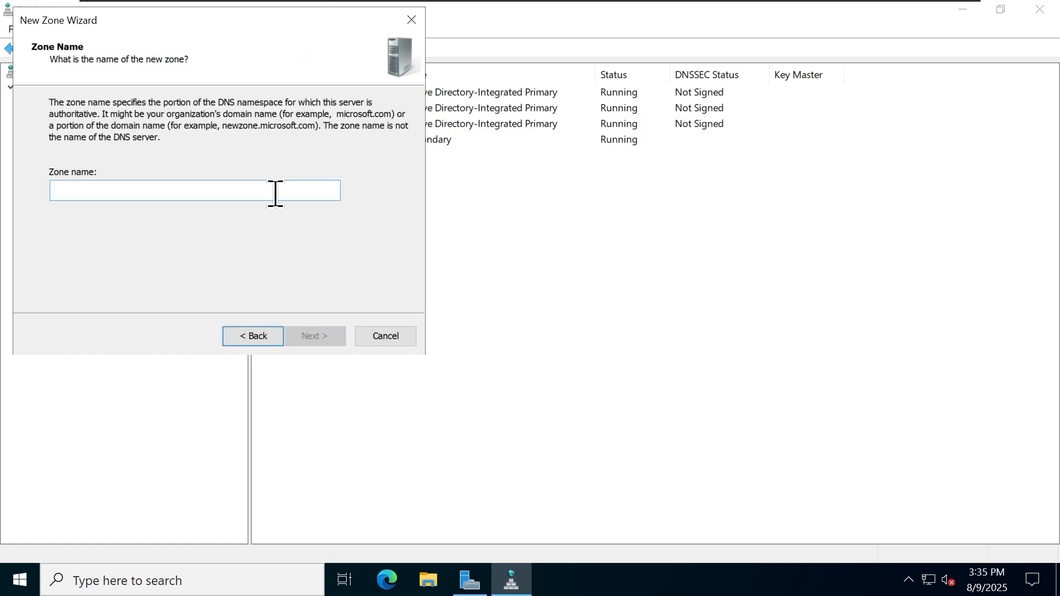
- Name the zone clients.prblogin.prbassets.prbinvestments.com, allow only secure dynamic updates and finish creating it
type("clien")
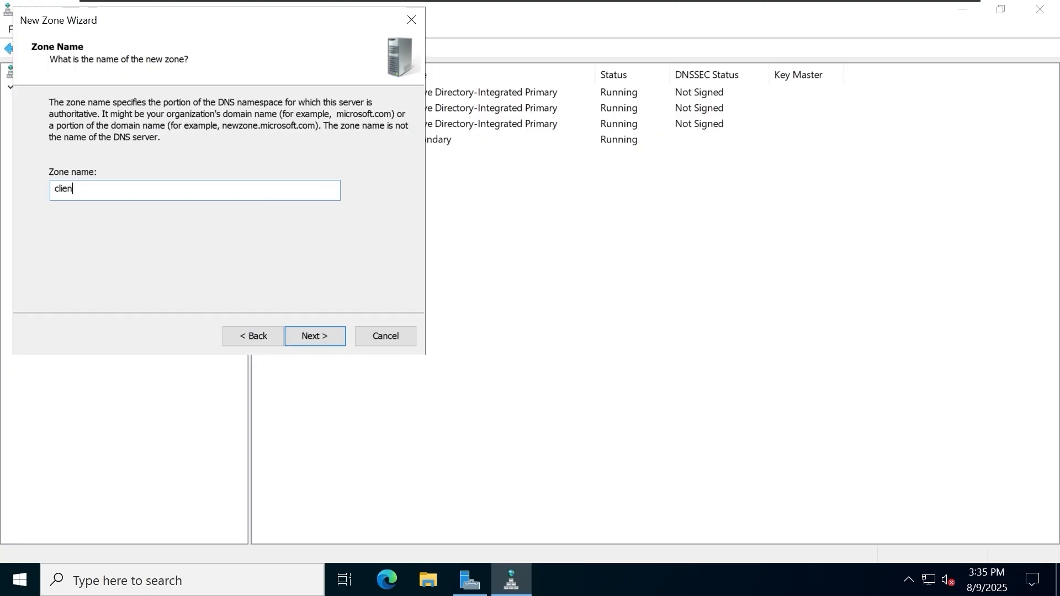
type("ts.prblogin.prbassets.prbinve")
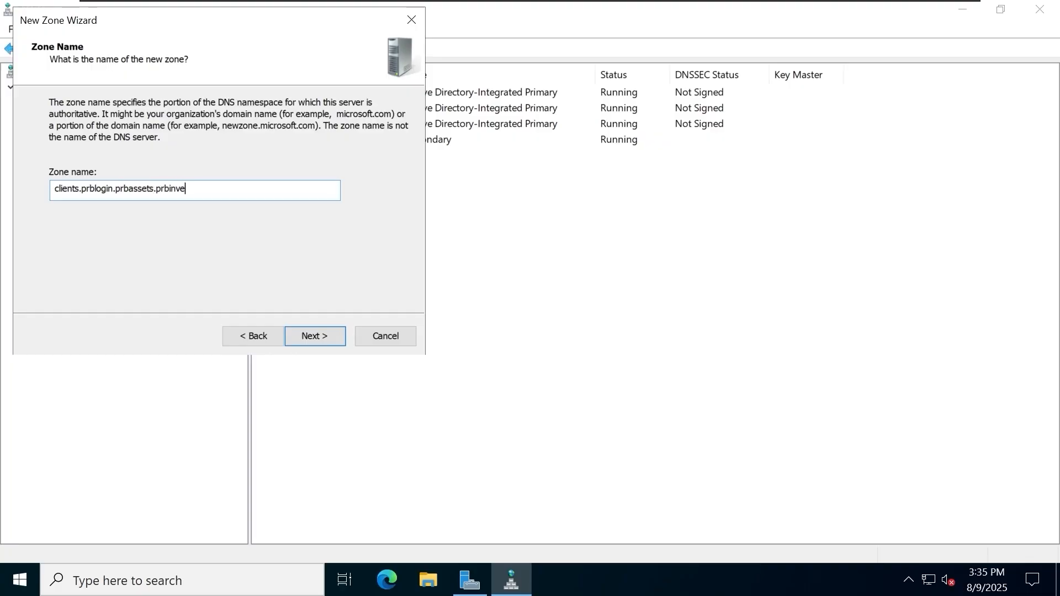
type("stments.com")
left_click(311, 336)
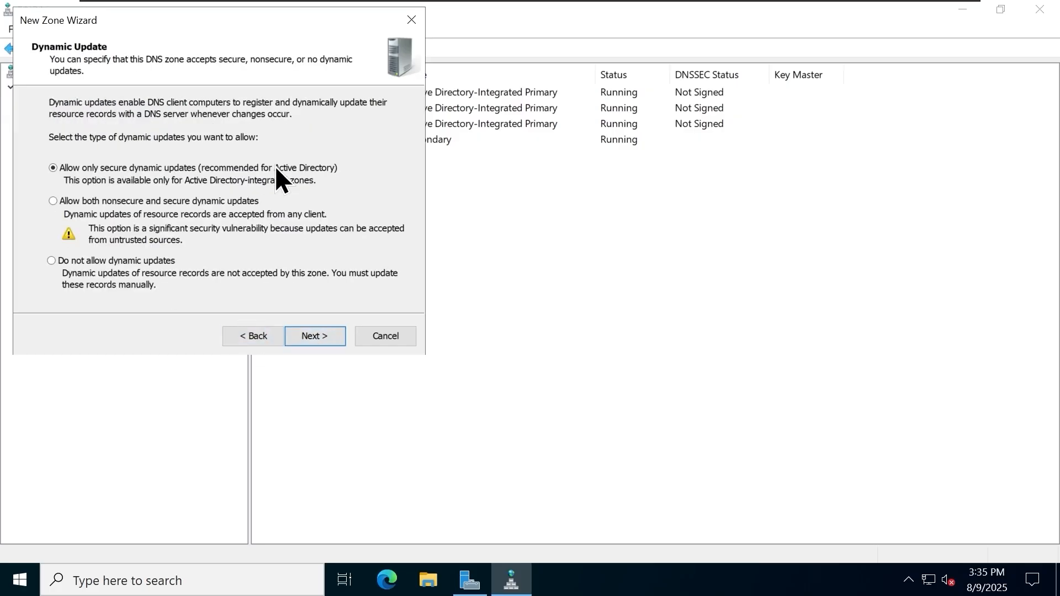
left_click(313, 334)
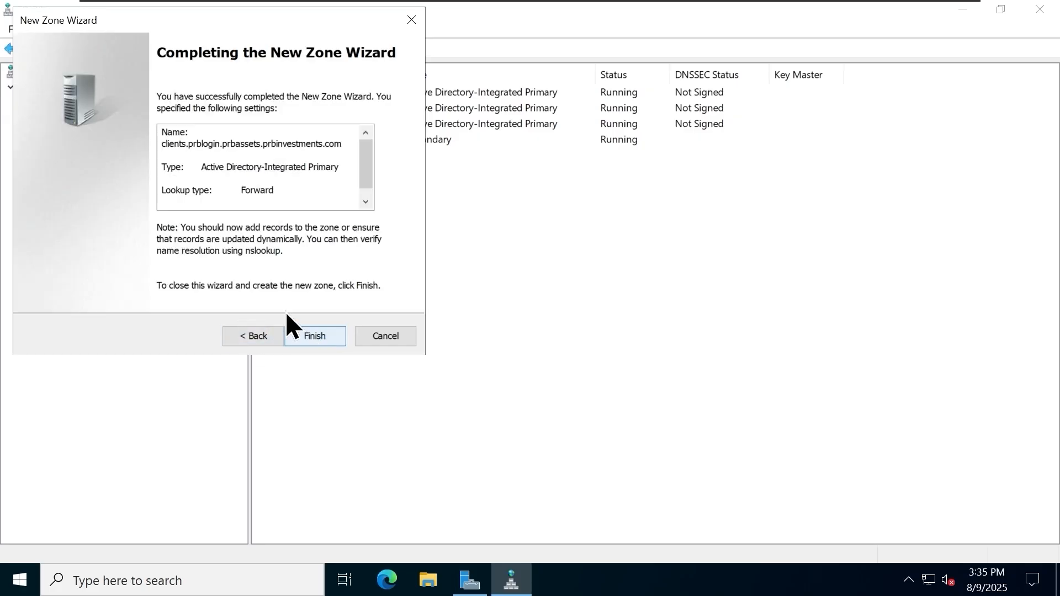
left_click(338, 334)
- Open the clients.prblogin.prbassets.prbinvestments.com zone and widen the name column and the console tree to fit its full name
left_click(350, 157)
left_click_drag(402, 74, 509, 71)
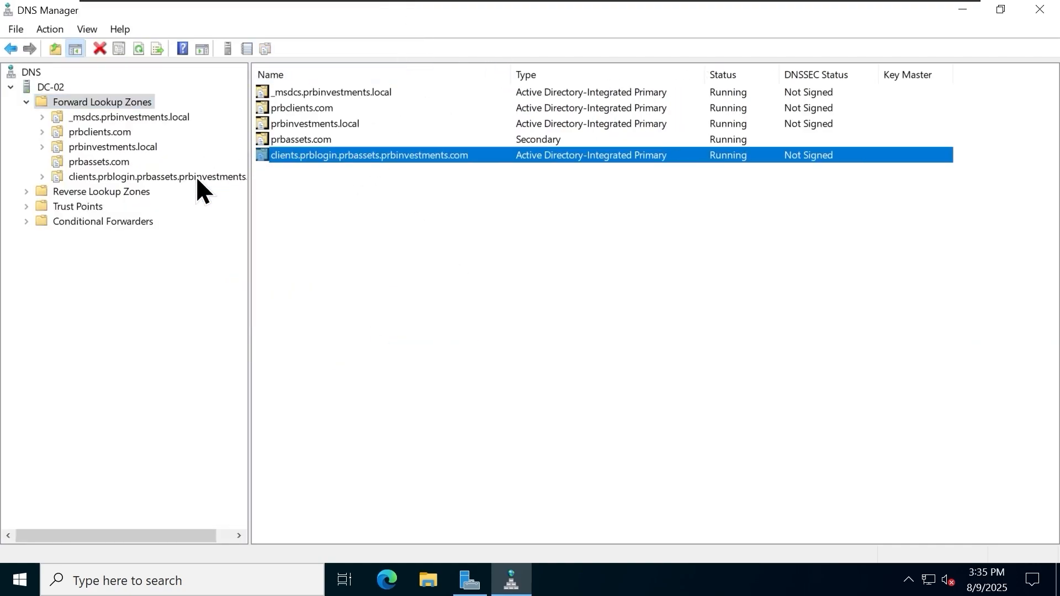
left_click(195, 177)
left_click(402, 111)
left_click(537, 156)
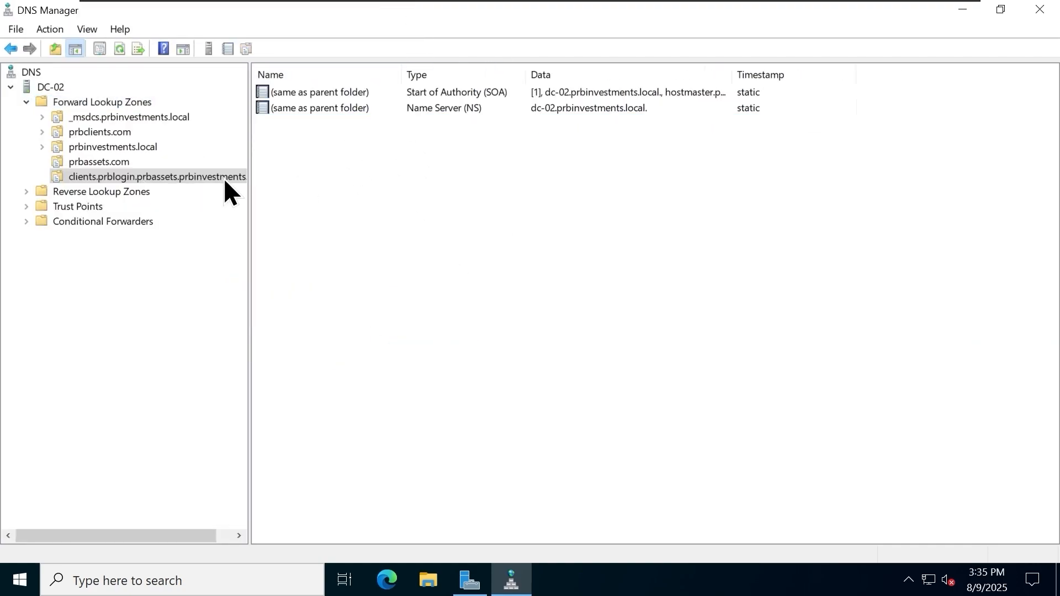
left_click_drag(250, 189, 298, 193)
left_click(182, 177)
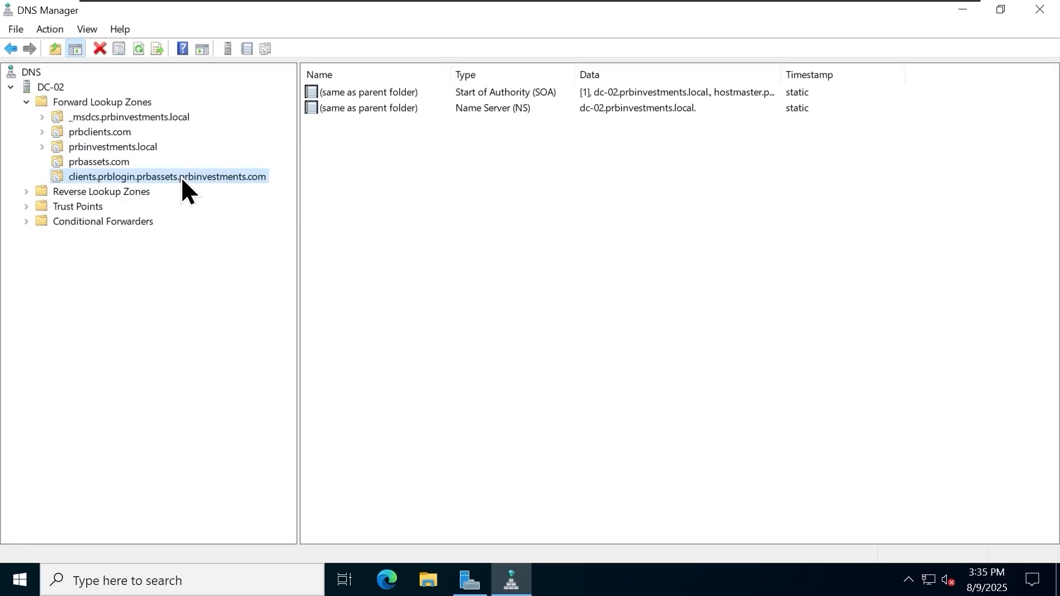
- Add a host record dhcp with IP address 172.20.20.23 to the clients.prblogin.prbassets.prbinvestments.com zone and select it
right_click(182, 178)
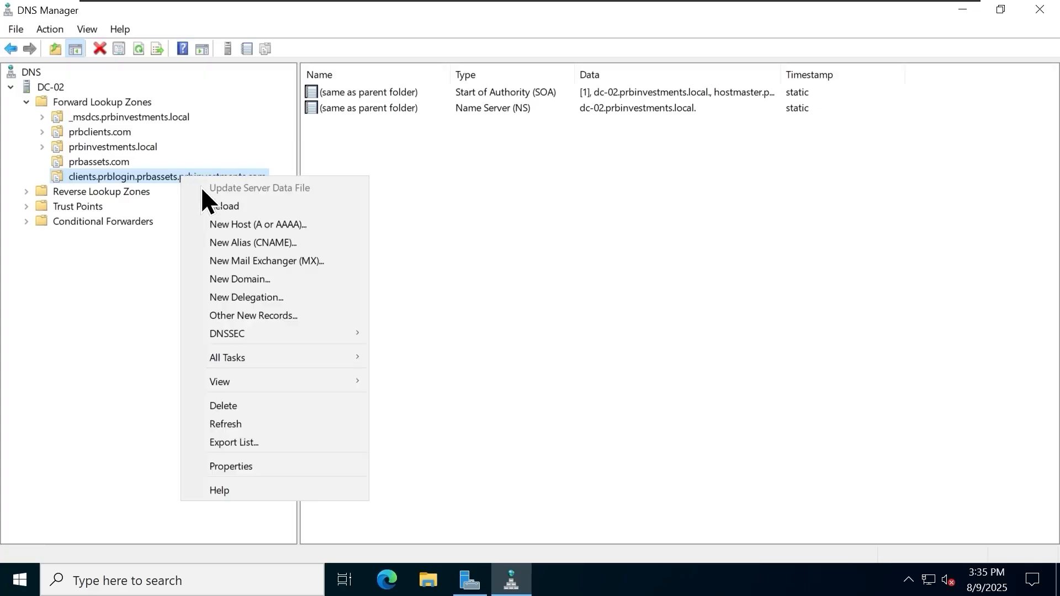
left_click(254, 224)
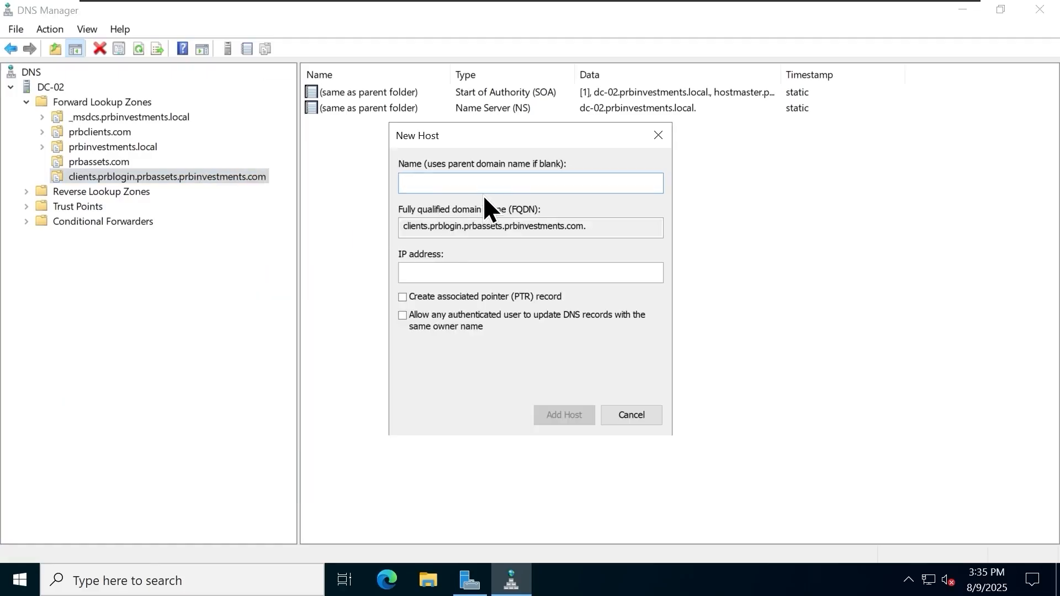
type("dh")
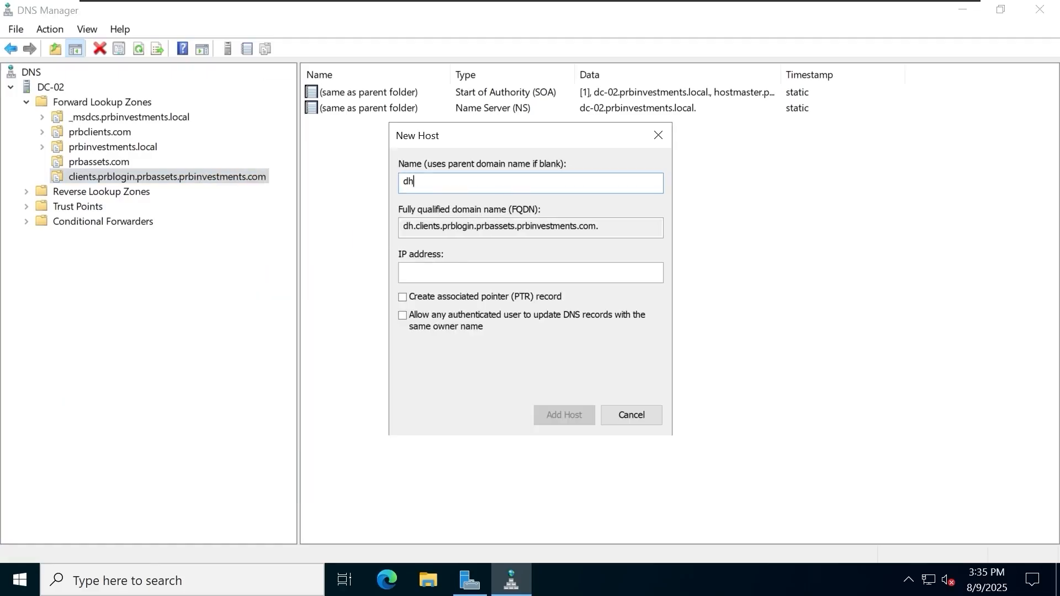
type("cp")
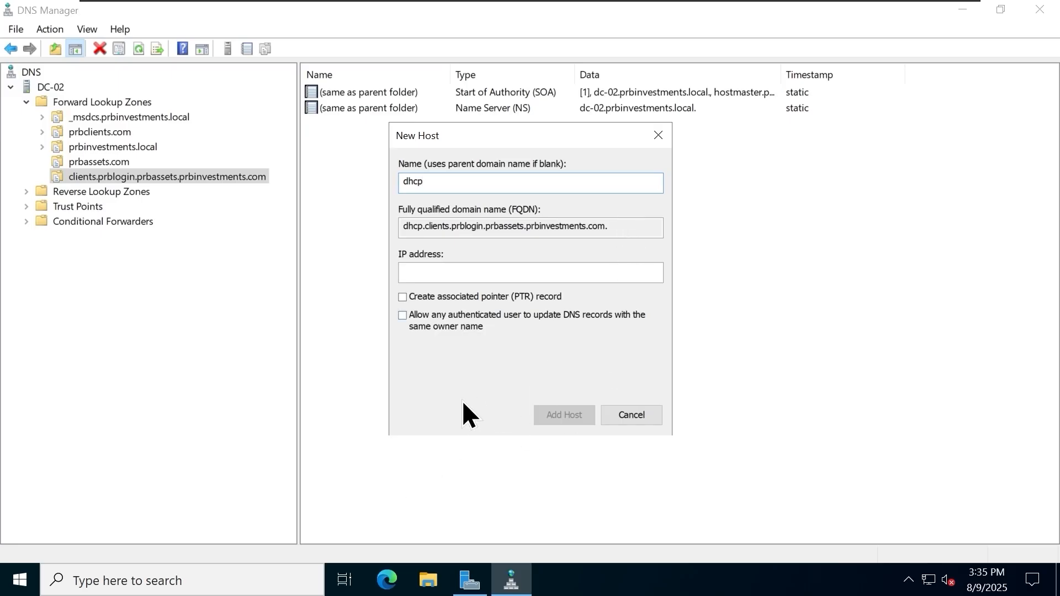
left_click(561, 274)
type("172.20.20.23")
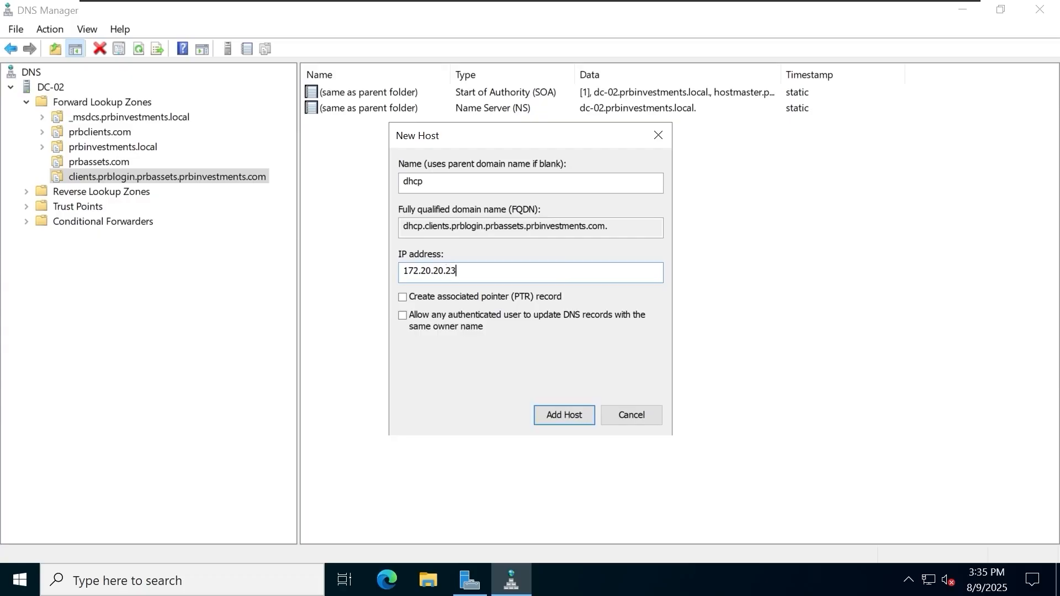
left_click(574, 415)
left_click(627, 409)
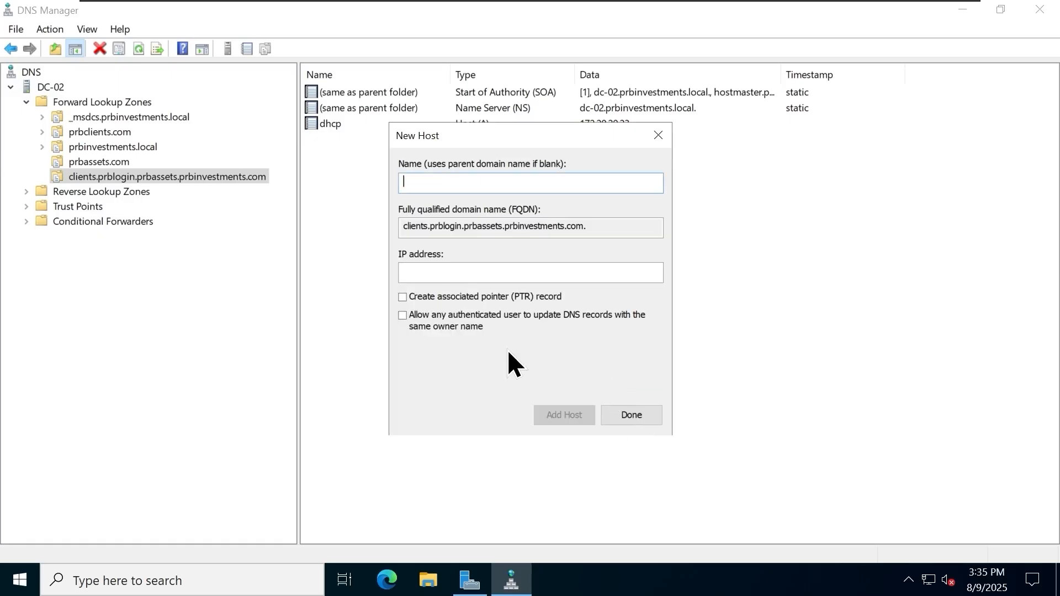
left_click(656, 422)
left_click(522, 124)
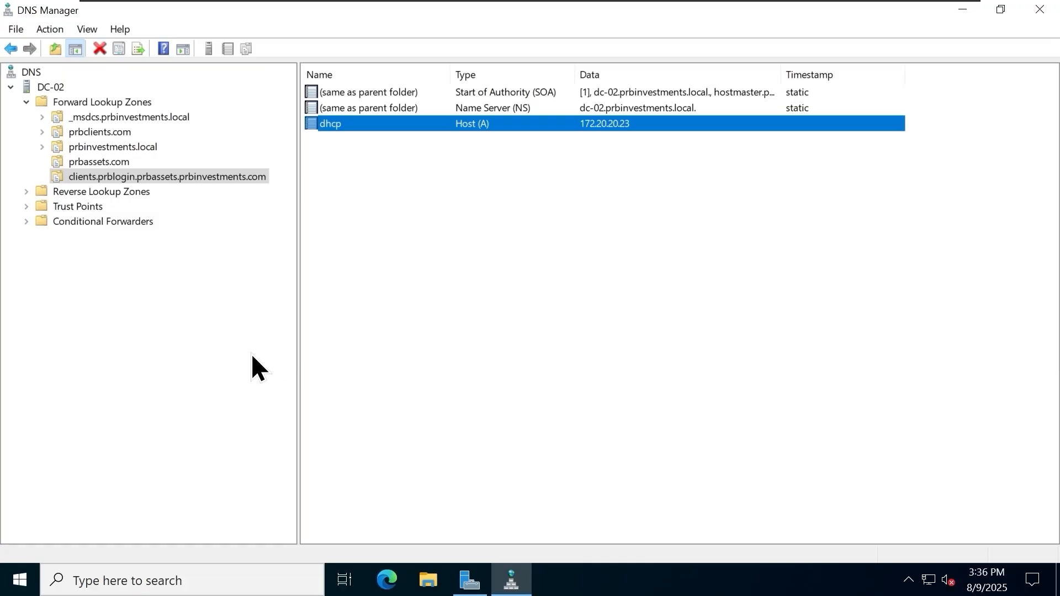
- Switch to the client PC virtual machine and sign in to the prb admin account with its password
left_click(599, 9)
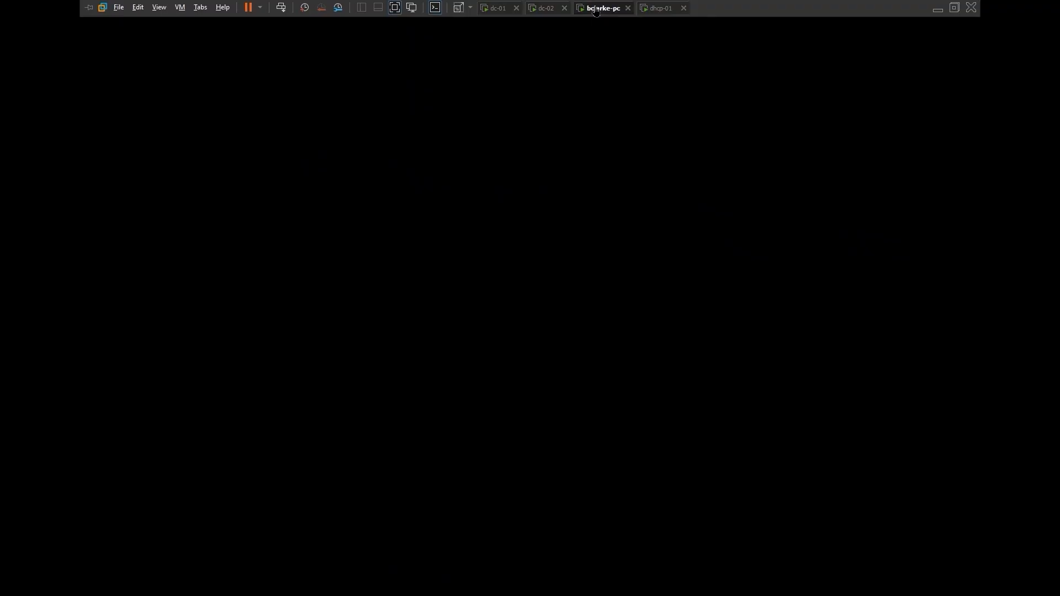
left_click(562, 366)
type("•")
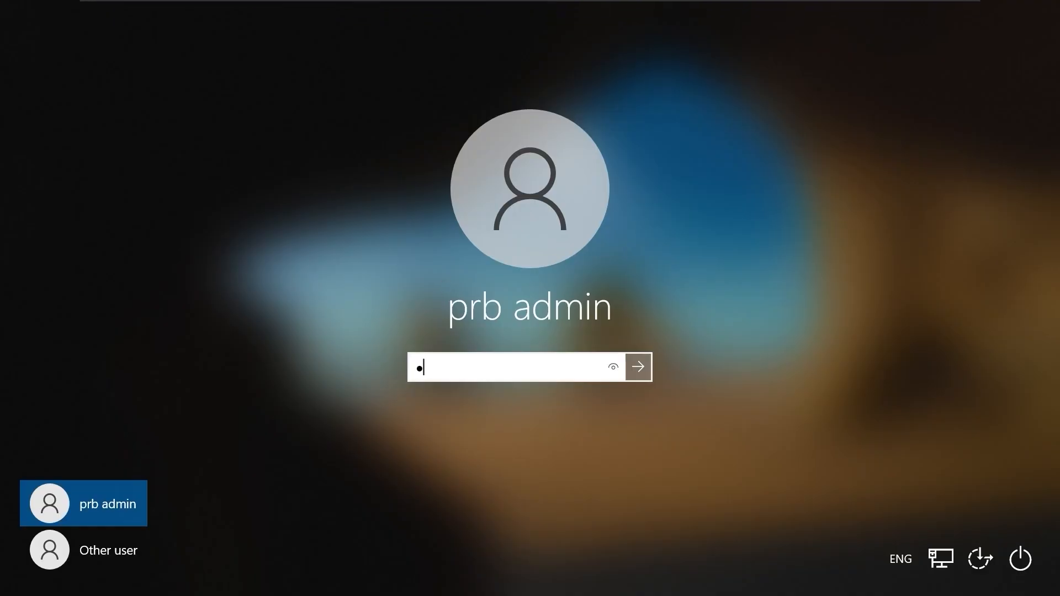
type("•••••••••")
key("Return")
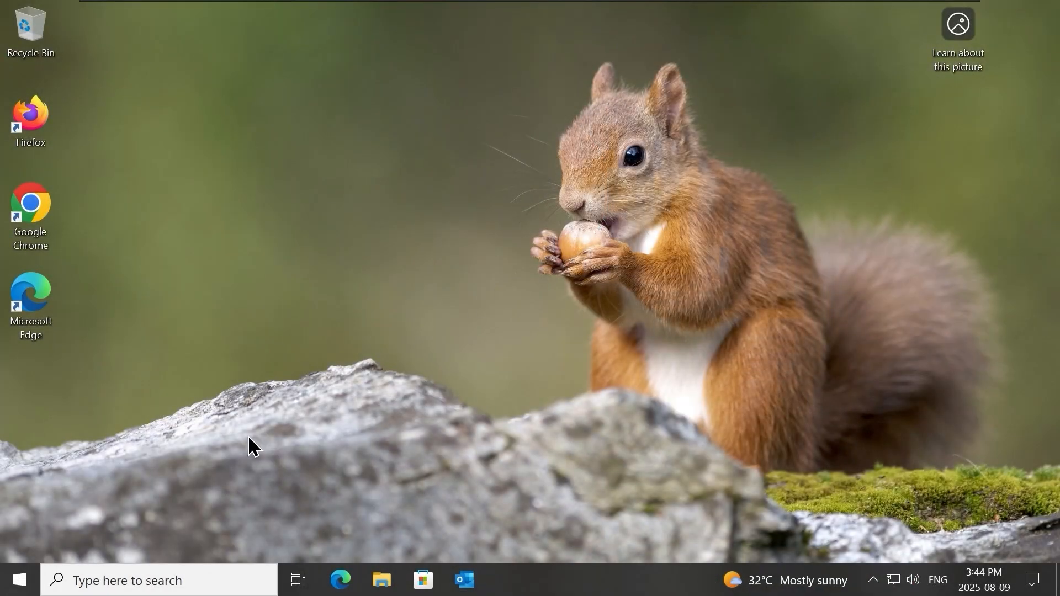
- Open a Command Prompt on the client PC, maximize it and enlarge its text
left_click(22, 579)
type("cmd")
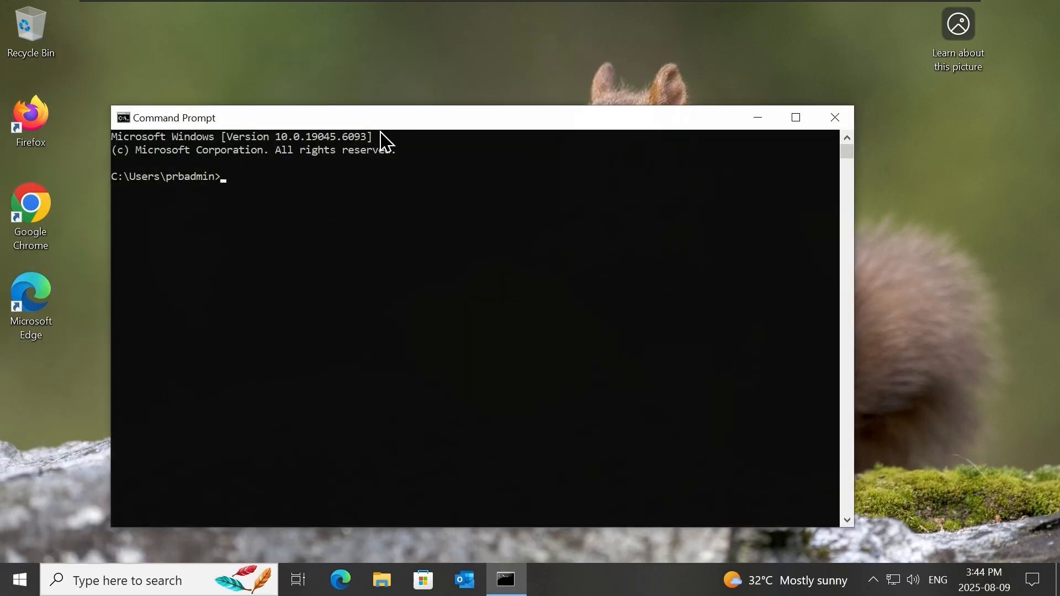
left_click(379, 137)
double_click(386, 125)
scroll(385, 246, "up", 2, "ctrl")
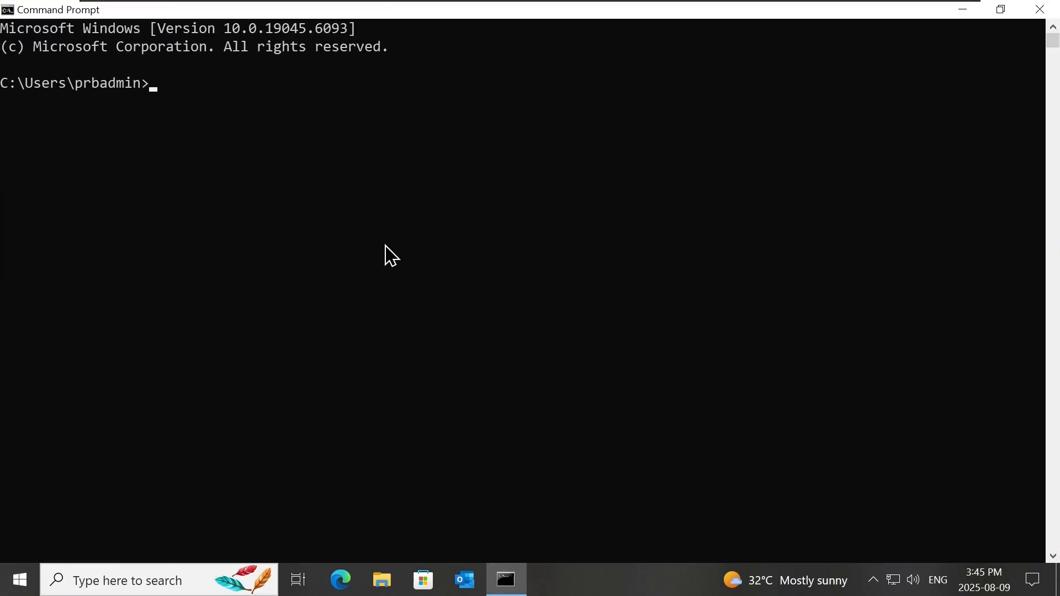
- Ping dhcp.clients.prblogin.prbassets.prbinvestments.com from the client PC
type("ping")
scroll(485, 260, "down", 1, "ctrl")
type("dhcp")
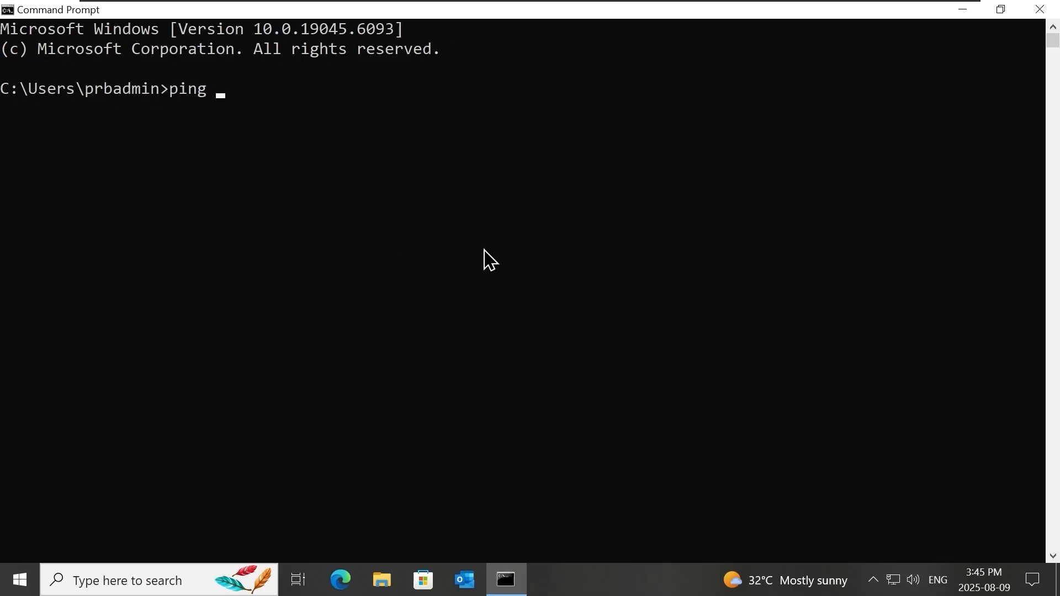
type(".clients./")
key("BackSpace")
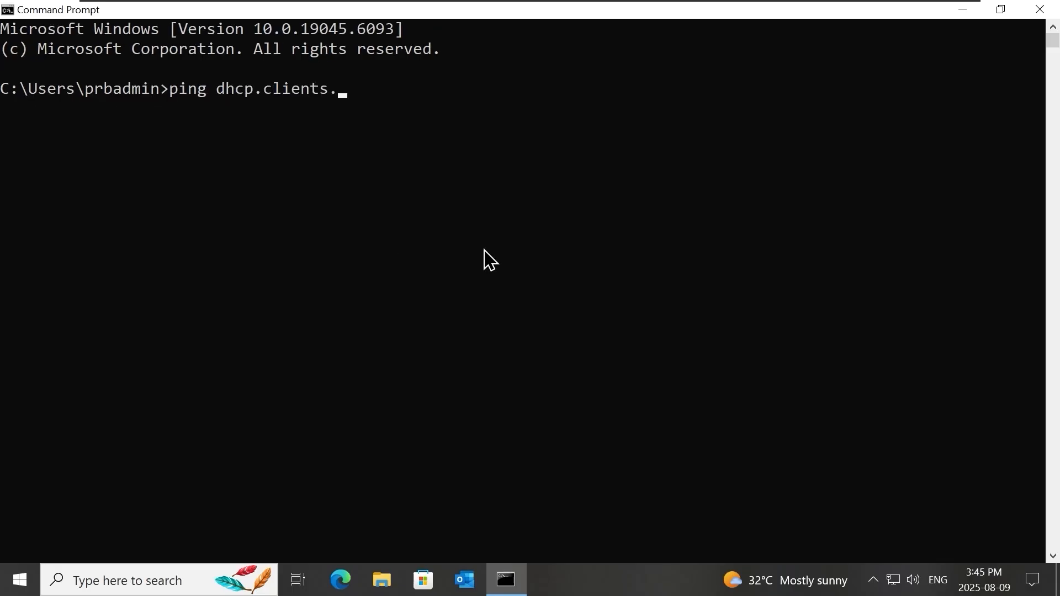
type("prblogin.p")
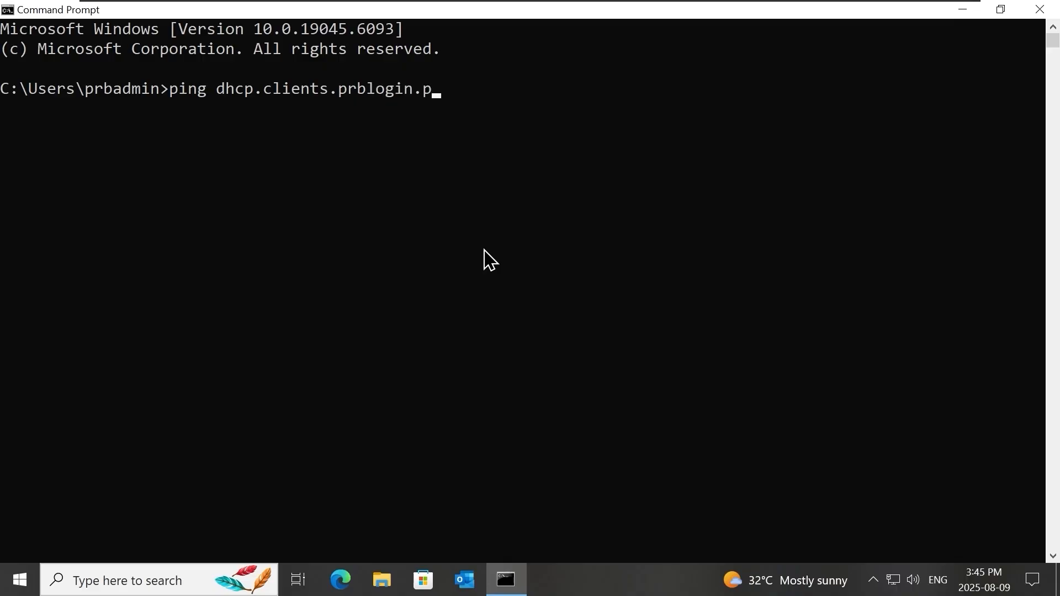
type("rbassets.prvb")
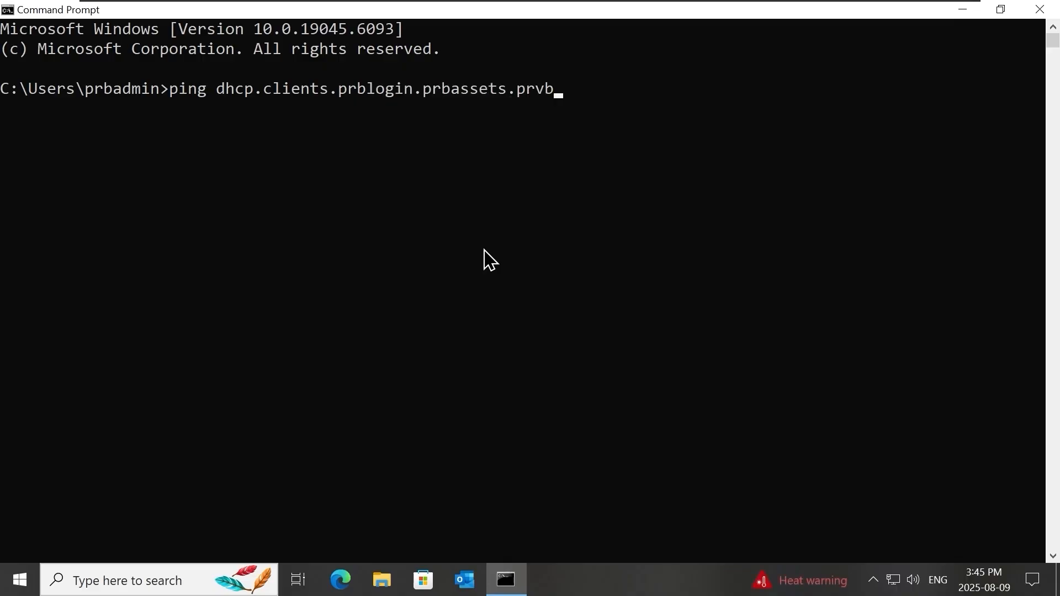
key("BackSpace")
key("BackSpace")
type("binvestments.com")
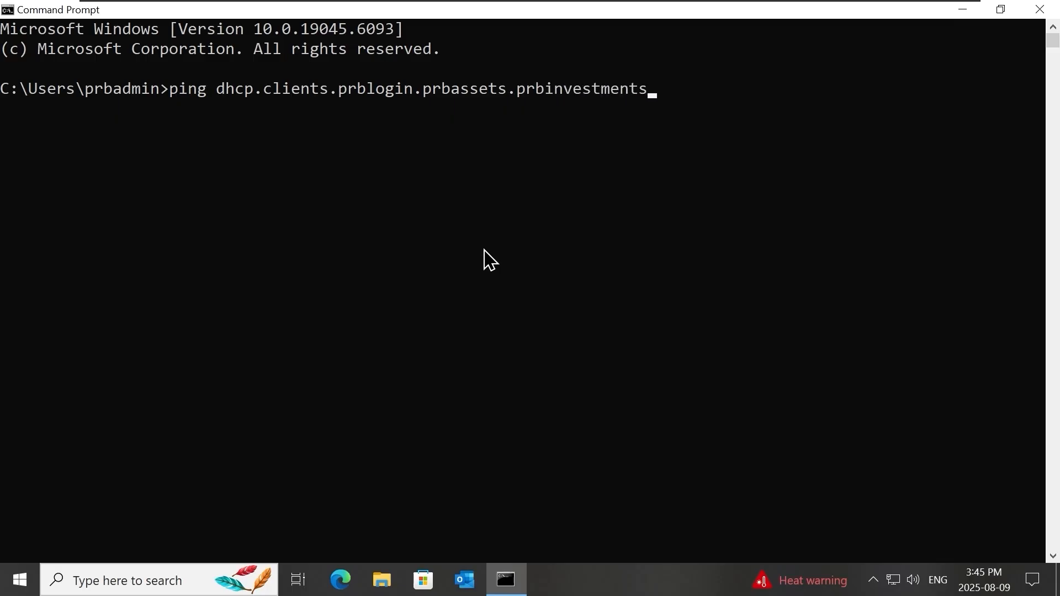
key("Return")
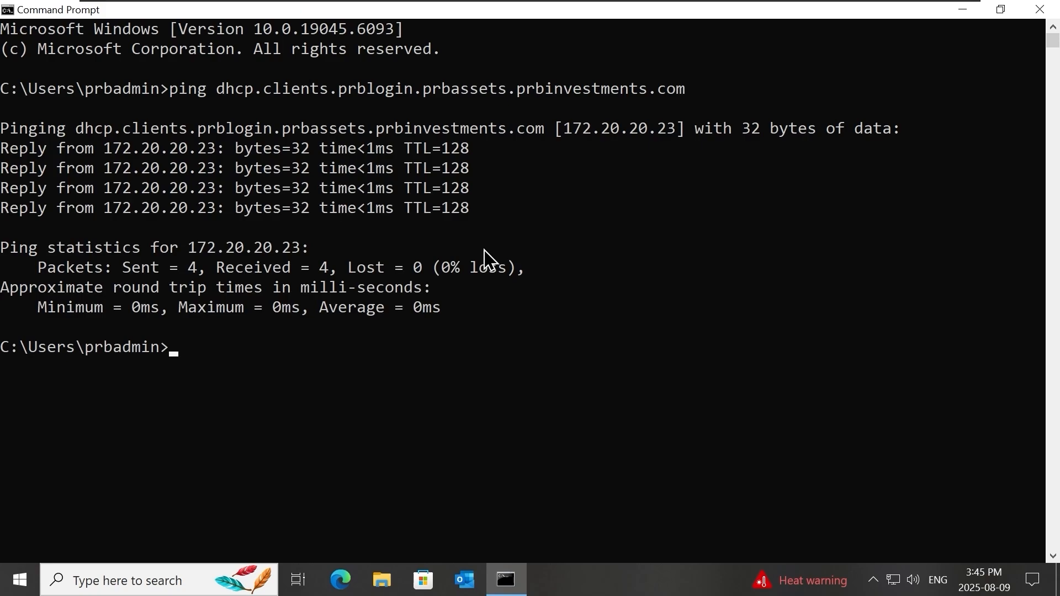
- Run nslookup on dhcp.clients.prblogin.prbassets.prbinvestments.com by reusing the previous ping command
key("Up")
key("Home")
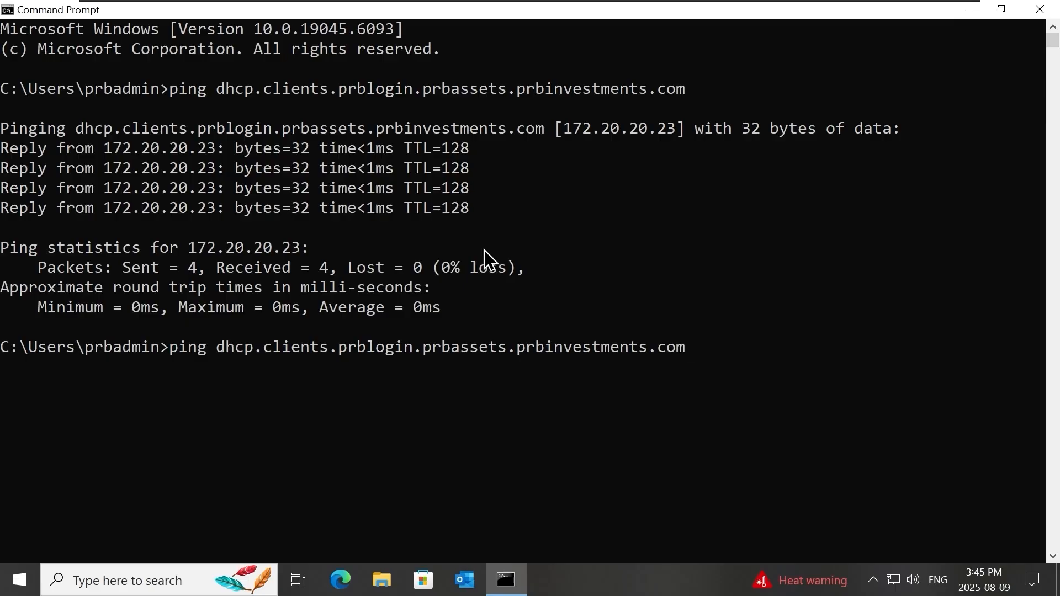
key("Delete")
key("Delete")
key("Delete")
key("Delete")
type("ns")
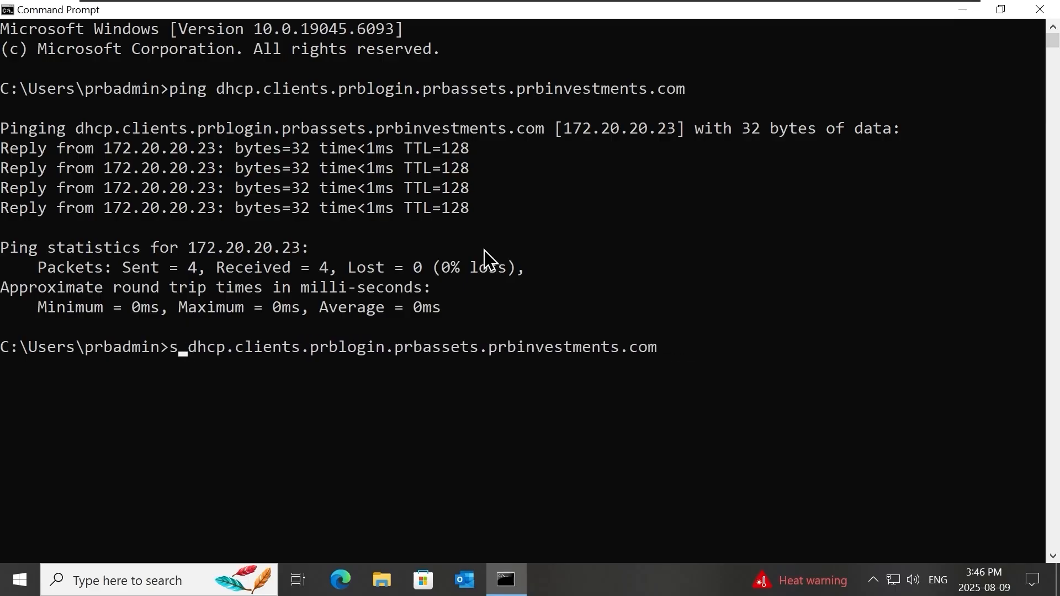
type("lookup")
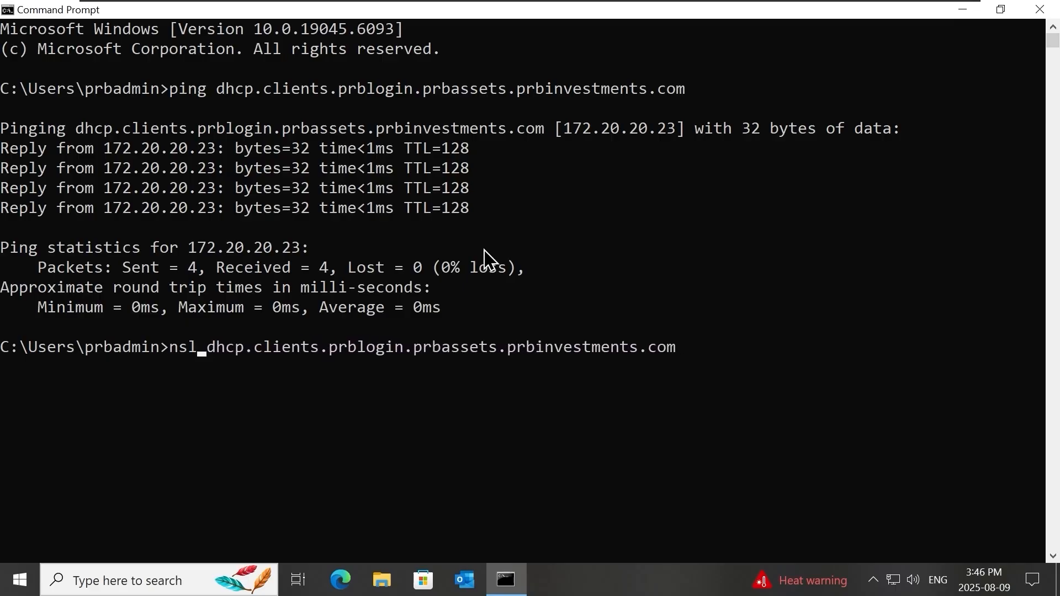
key("Return")
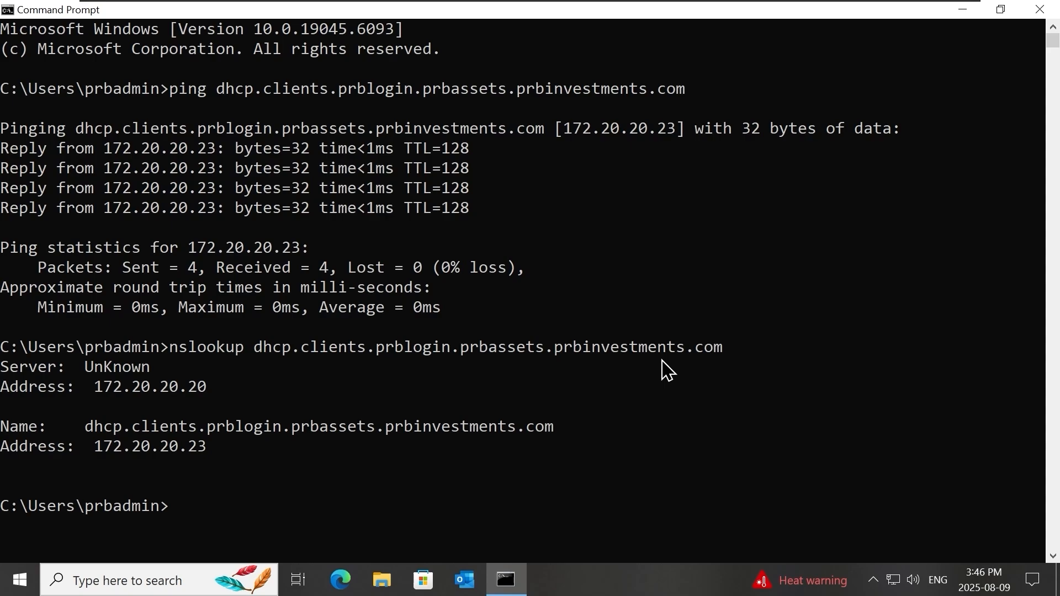
- Open the Internet Protocol Version 4 (TCP/IPv4) properties of the Ethernet0 adapter
right_click(904, 577)
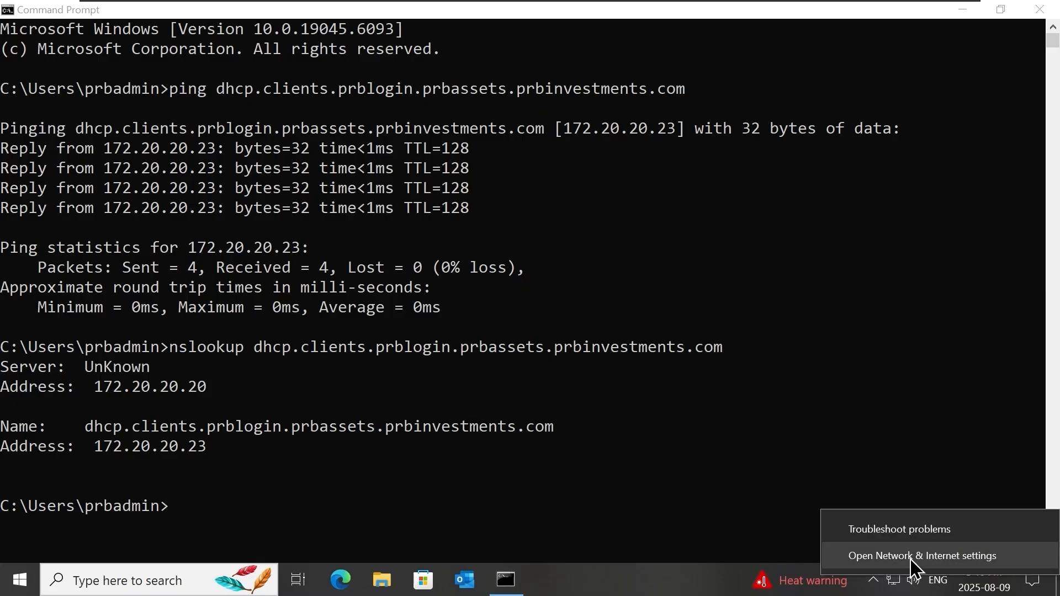
left_click(912, 558)
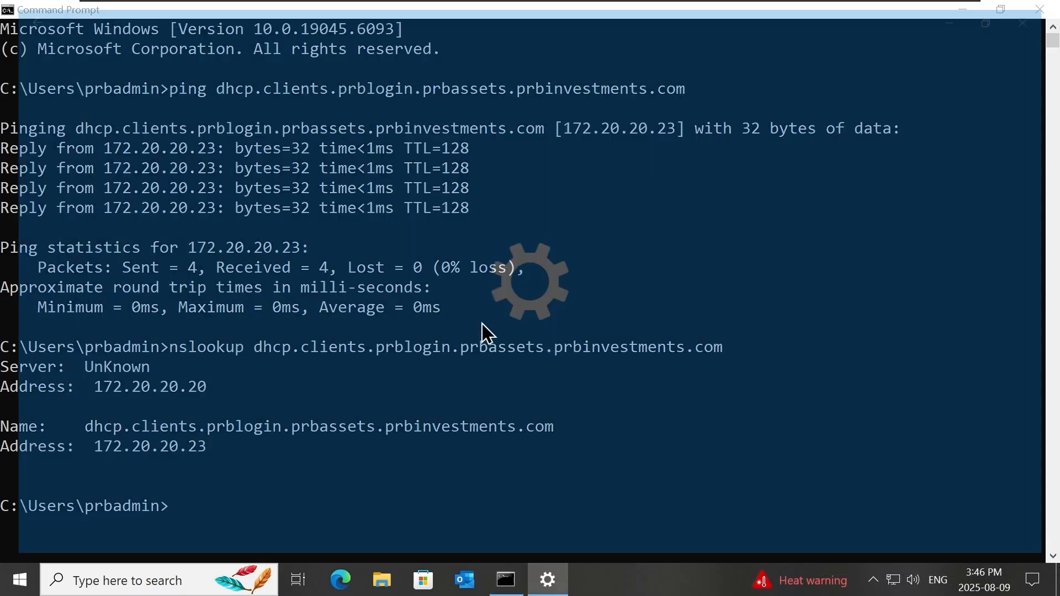
scroll(415, 492, "down", 4)
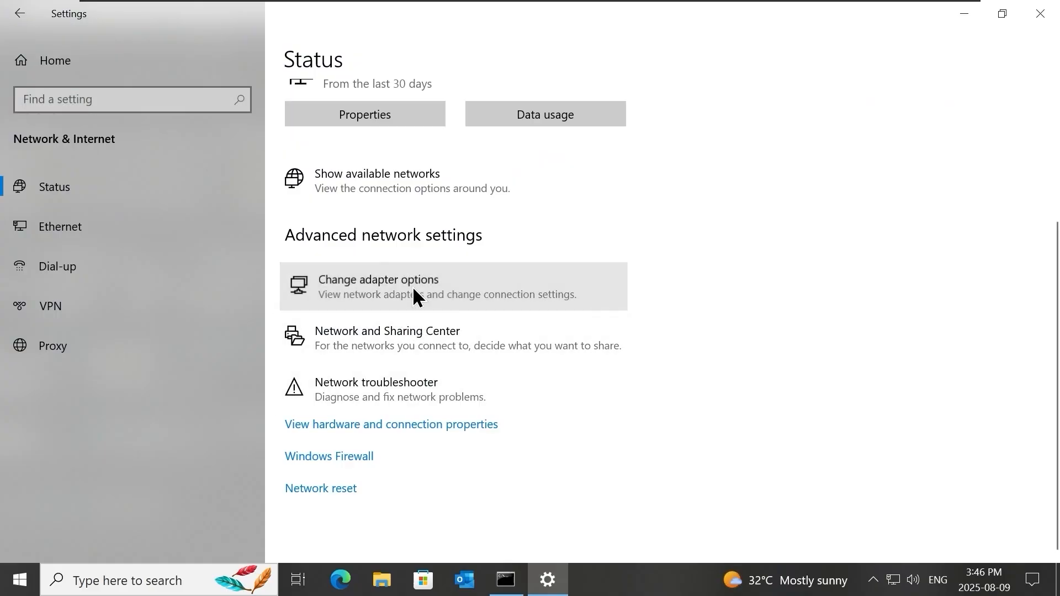
left_click(416, 296)
left_click(319, 116)
right_click(319, 116)
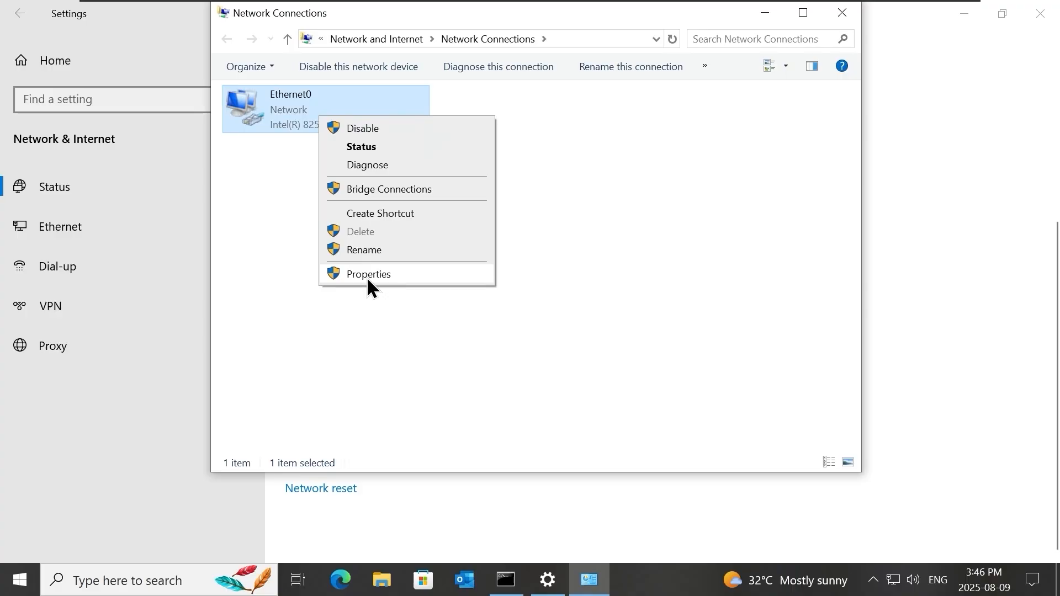
left_click(369, 276)
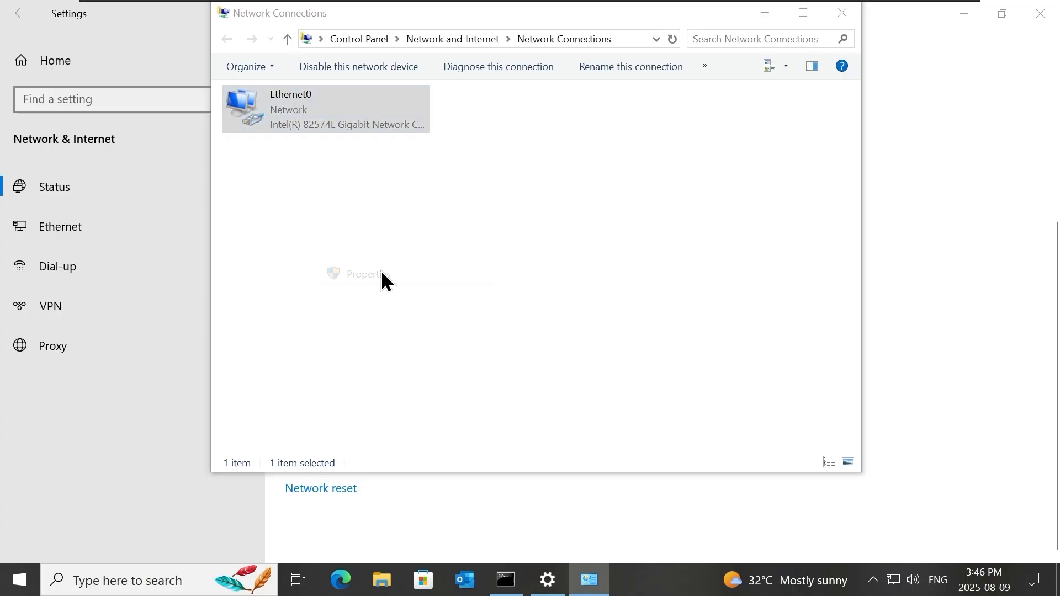
left_click(403, 256)
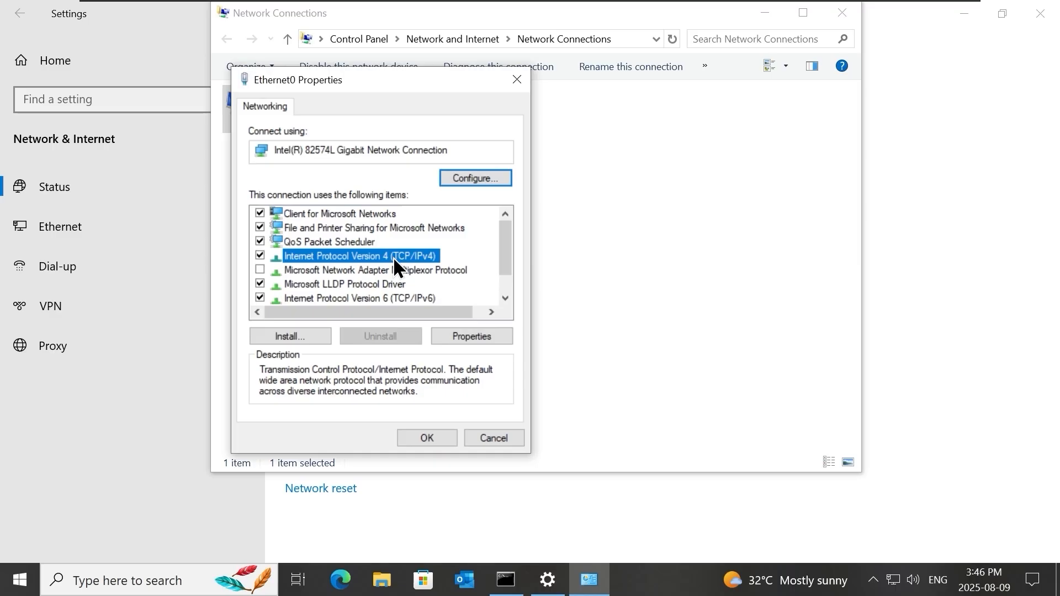
left_click(499, 336)
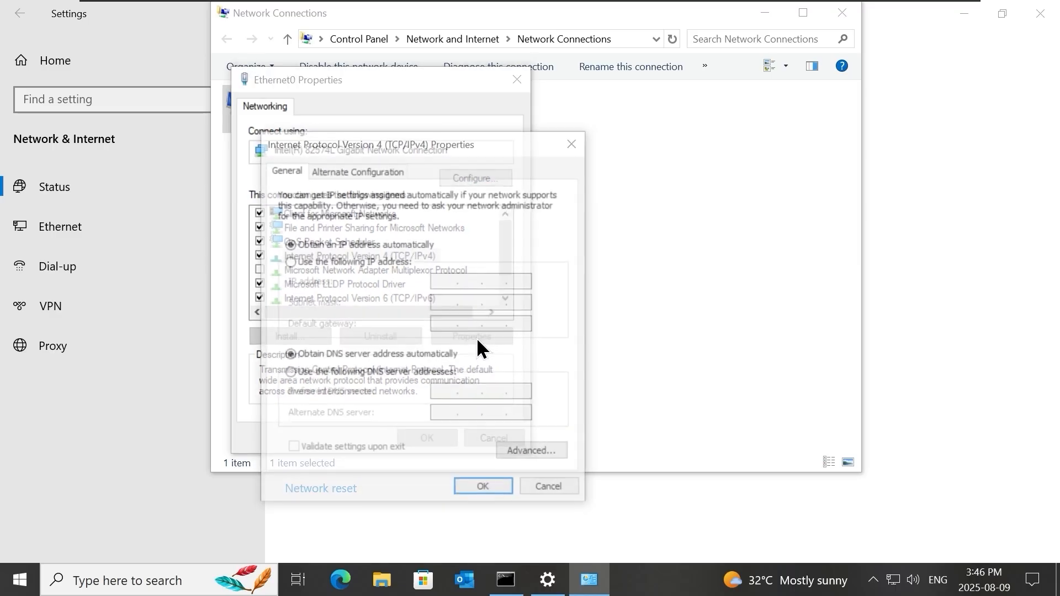
- Set 8.8.8.8 as the preferred DNS server for Ethernet0 and apply the adapter settings
left_click(422, 374)
left_click(447, 395)
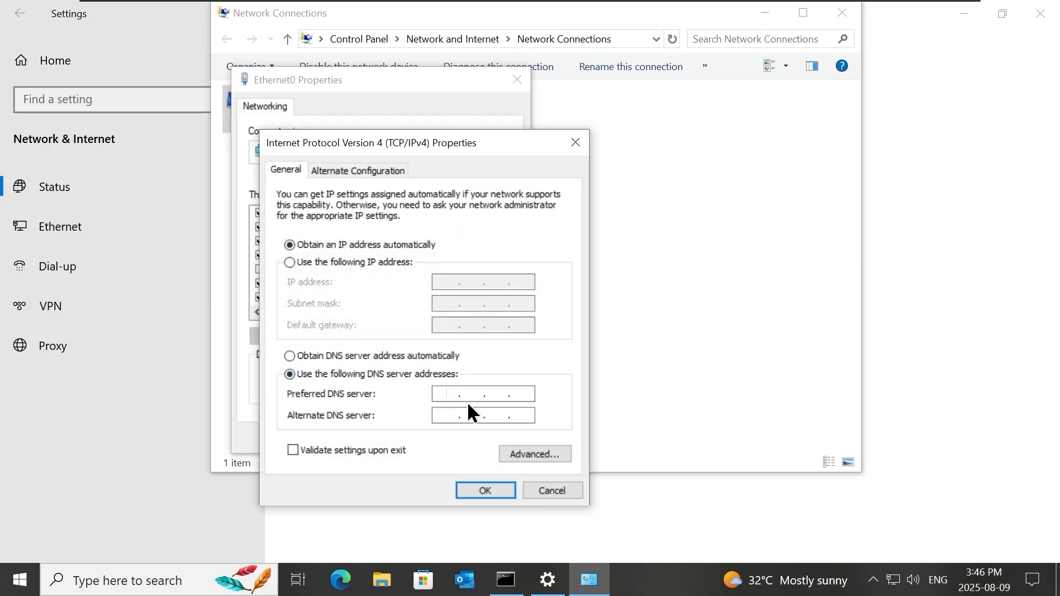
type("8.8.8.8")
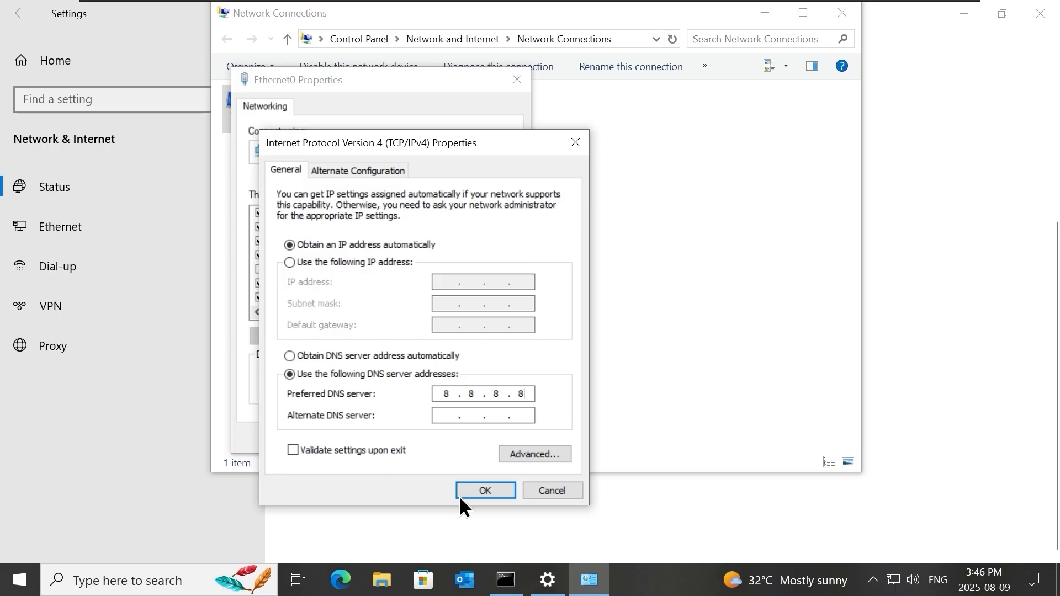
left_click(479, 490)
left_click(433, 439)
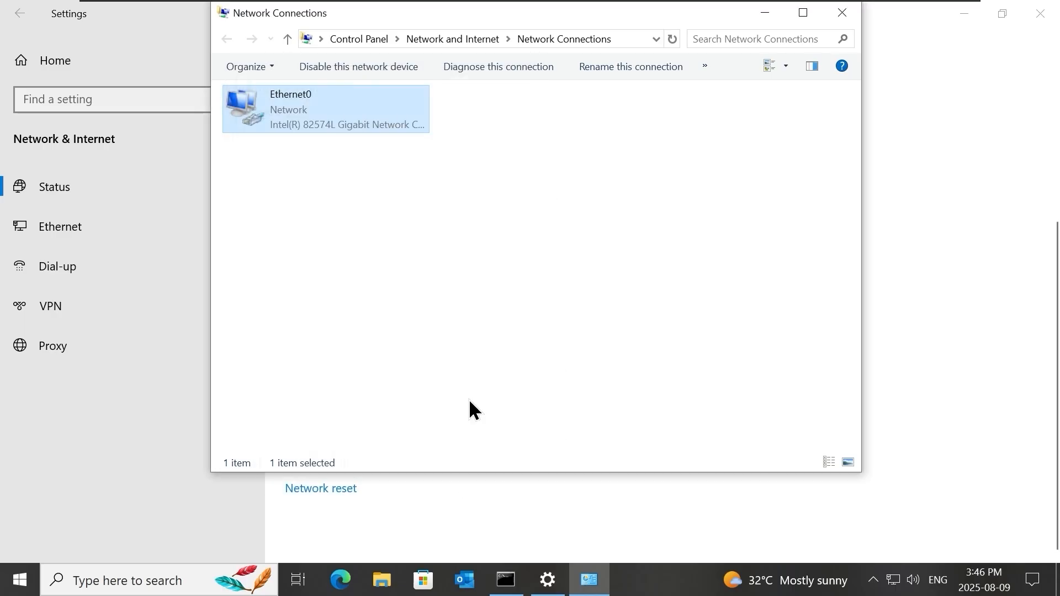
left_click(522, 255)
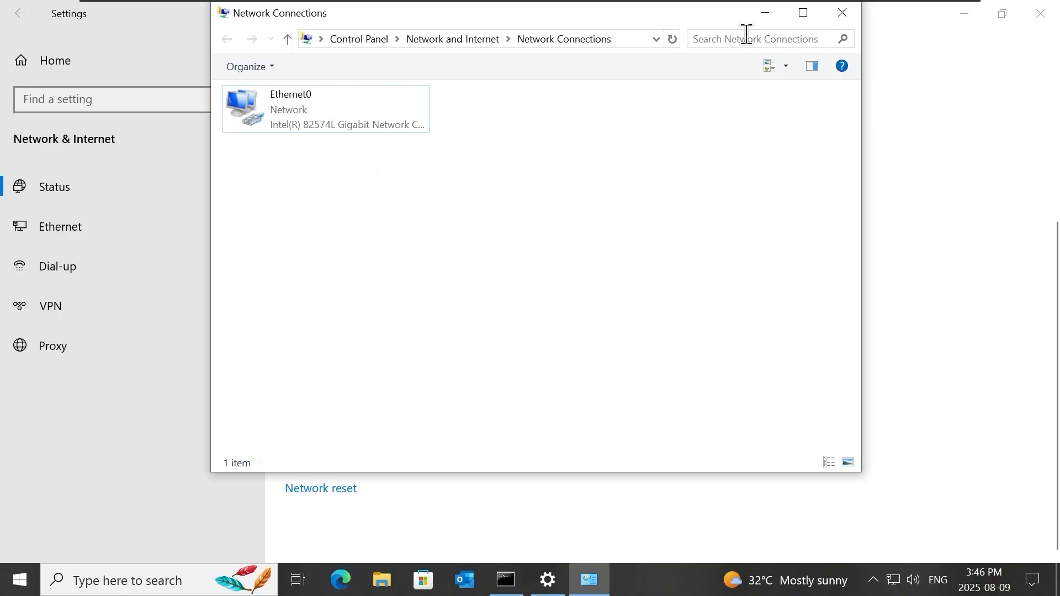
left_click(764, 12)
left_click(341, 579)
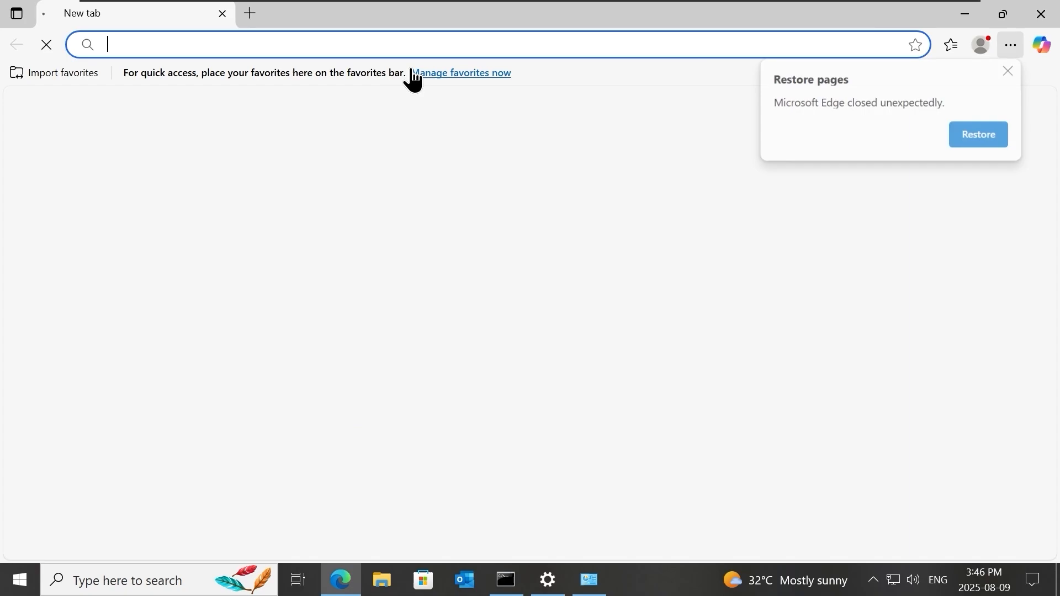
left_click(388, 45)
type("goo")
key("Return")
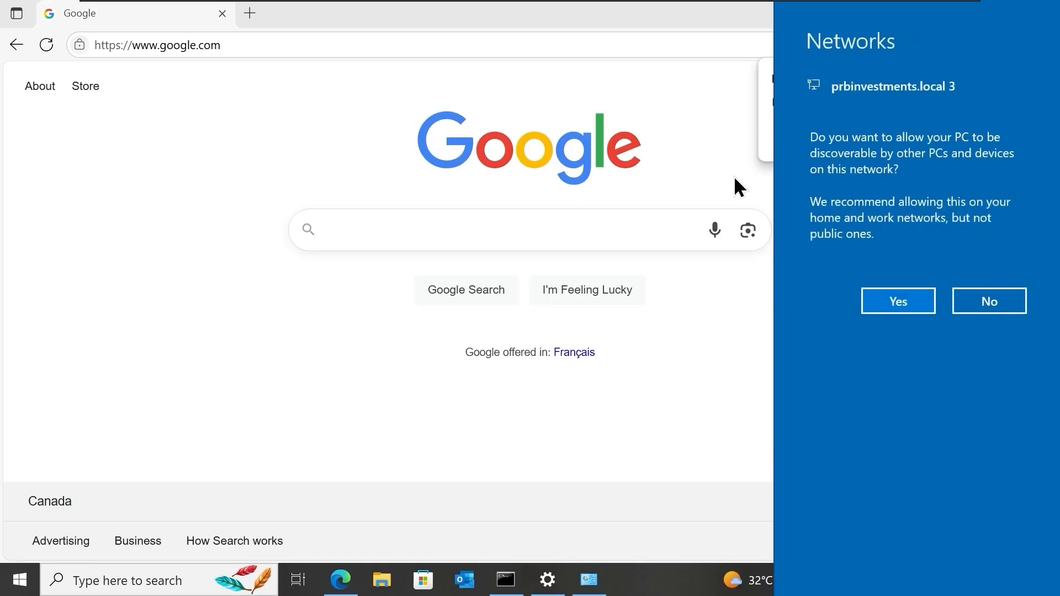
- Allow the PC to be discoverable on the network, search Google for asdas and look through the results
left_click(901, 302)
left_click(565, 236)
type("asdas")
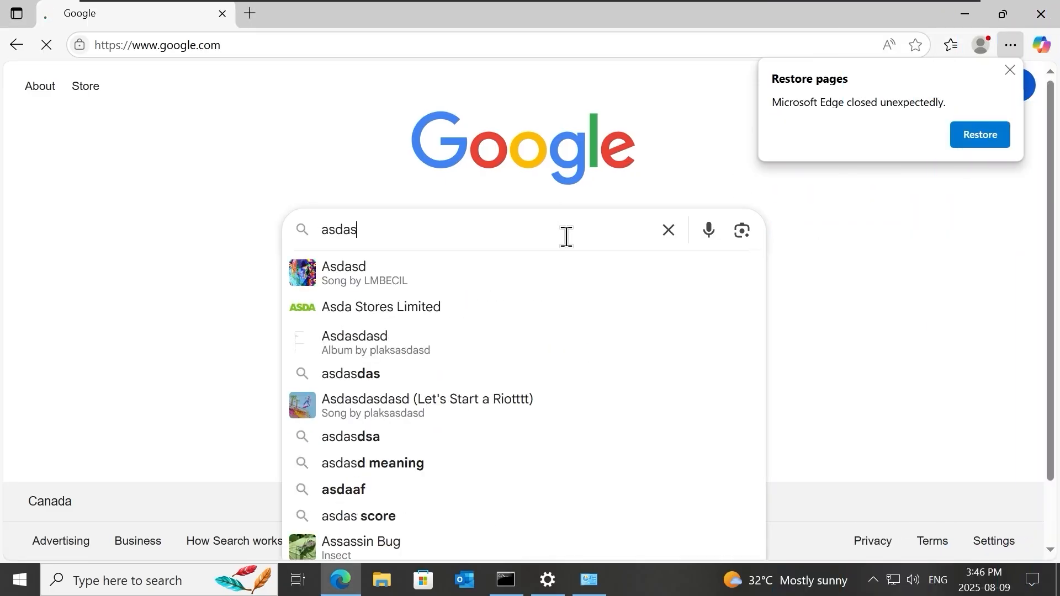
key("Return")
scroll(734, 338, "down", 4)
scroll(734, 338, "up", 4)
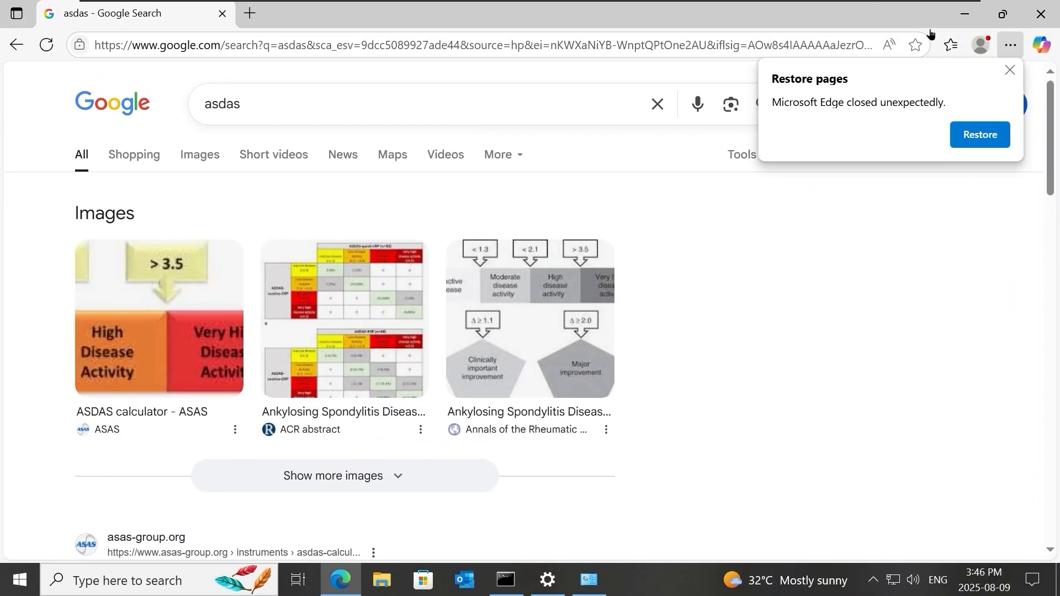
left_click(951, 19)
left_click(510, 579)
left_click(541, 405)
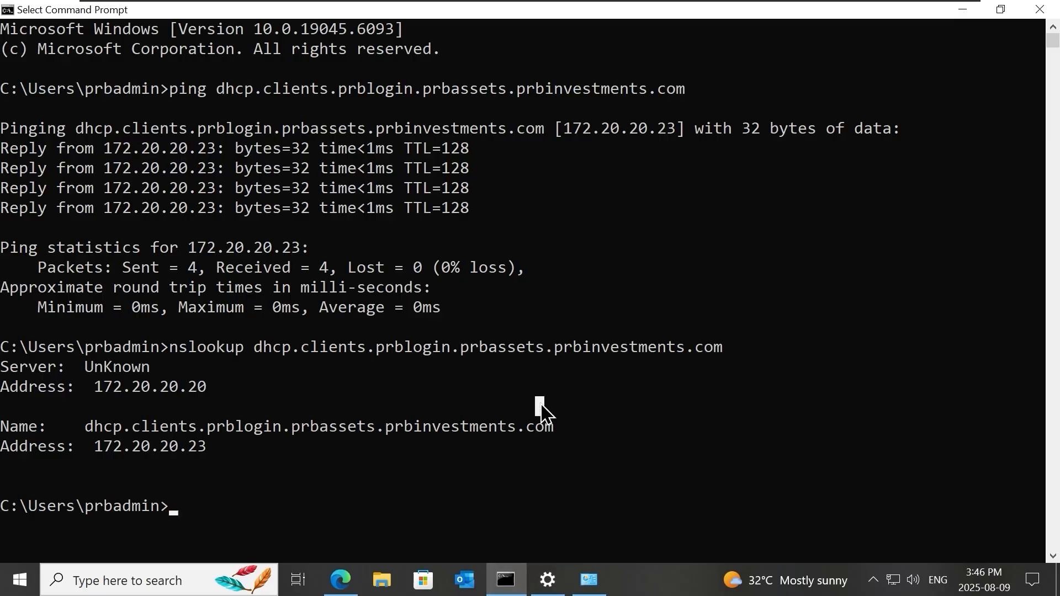
type("cls")
key("Return")
type("ping www.go")
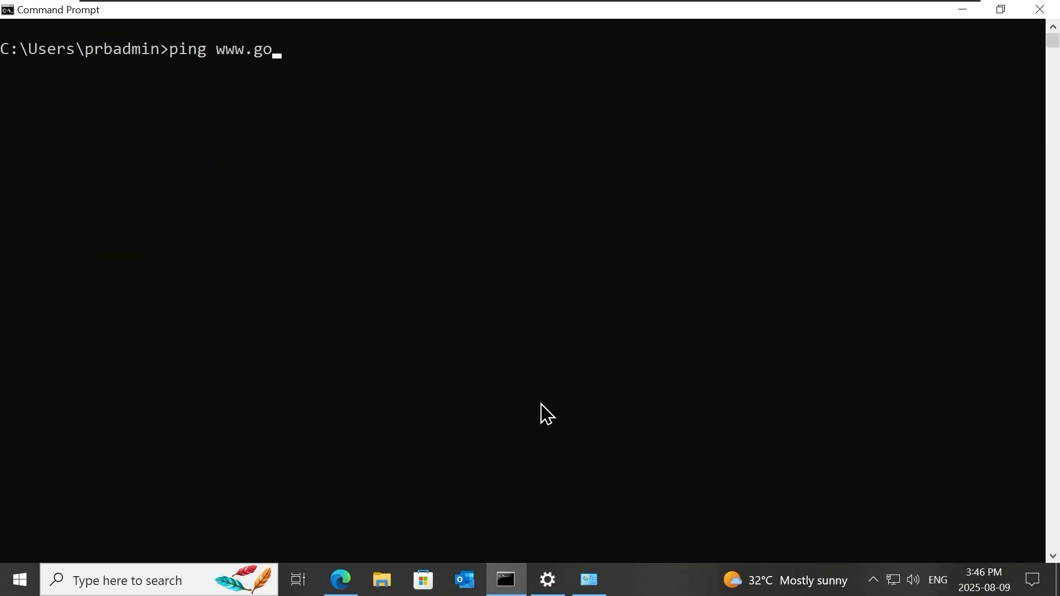
type("ogle.com")
key("Return")
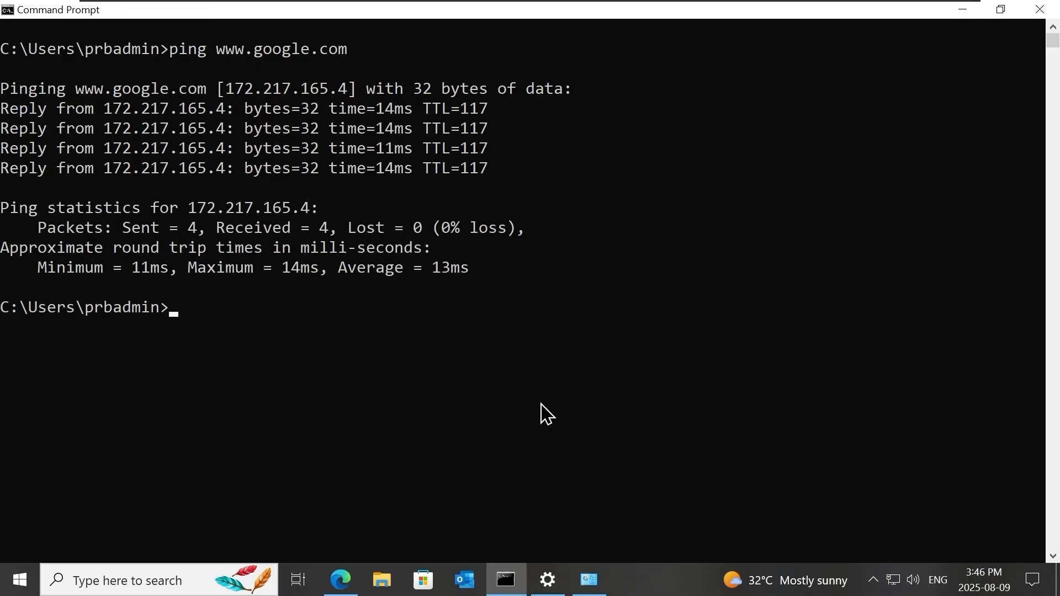
- Flush the client PC's DNS resolver cache with ipconfig /flushdns
type("ipconfig /f")
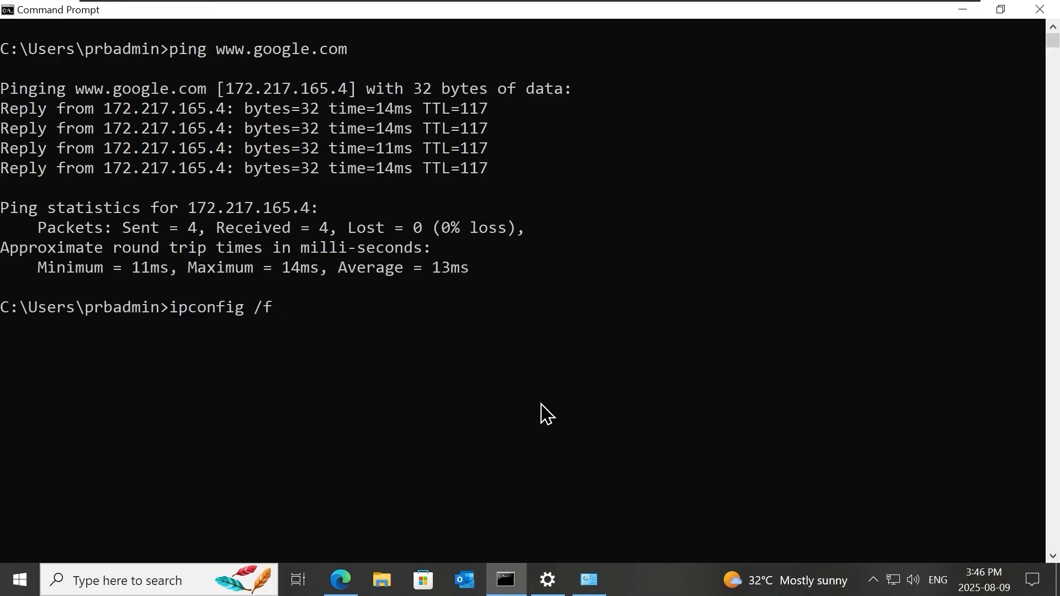
type("lushdns")
key("Return")
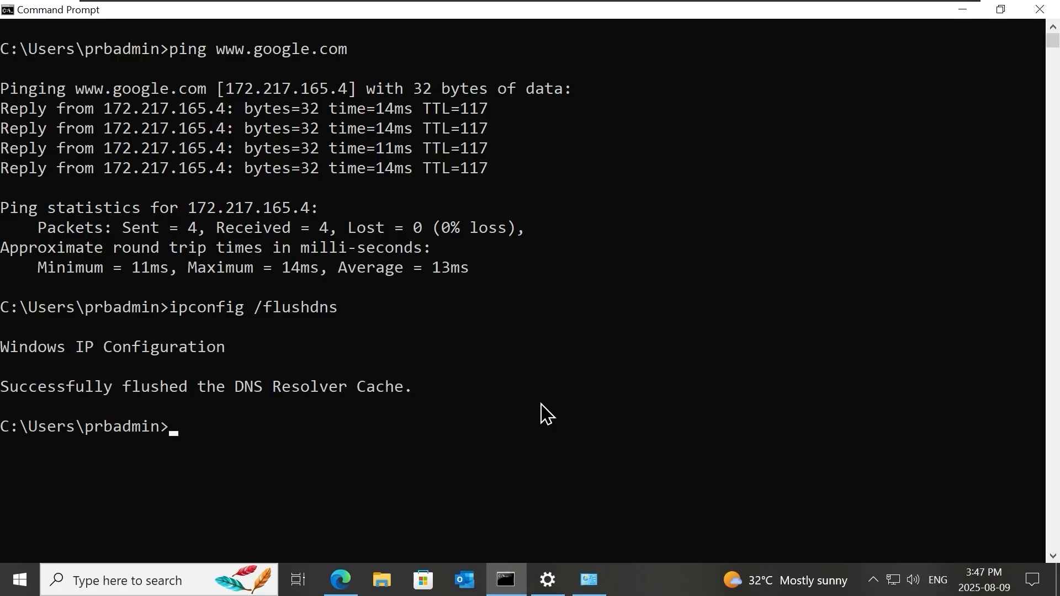
- Ping dc-01.prbinvestments.local from the Command Prompt
type("ping dc-01.")
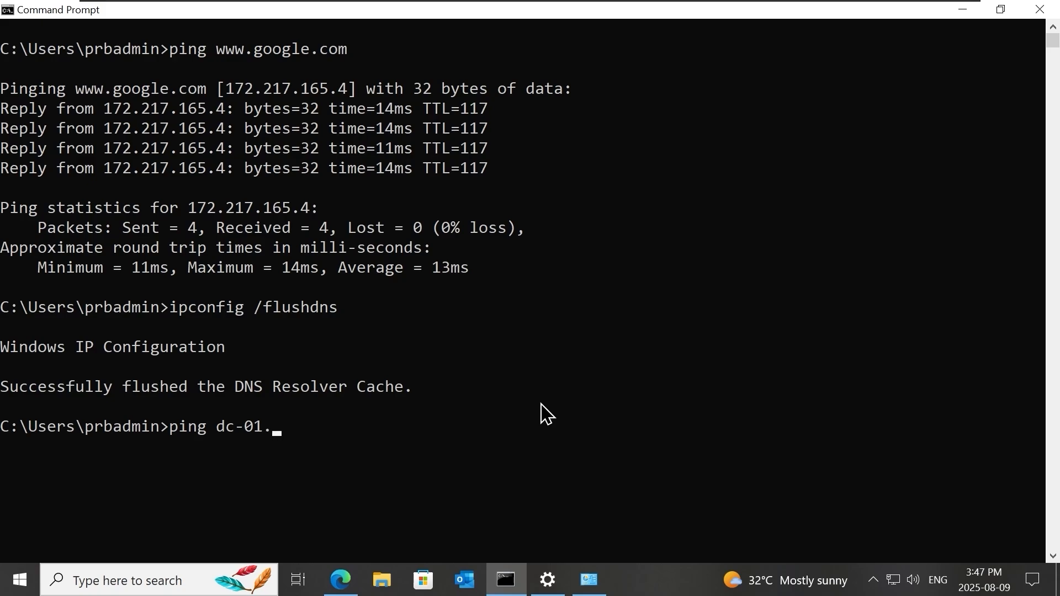
type("prbinvestment")
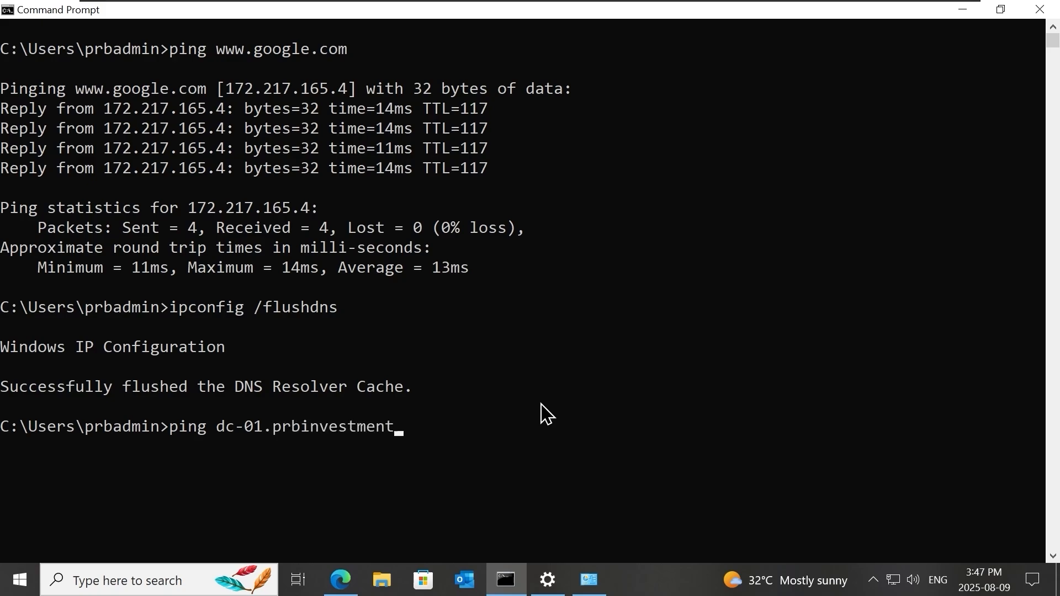
type("s.local")
key("Return")
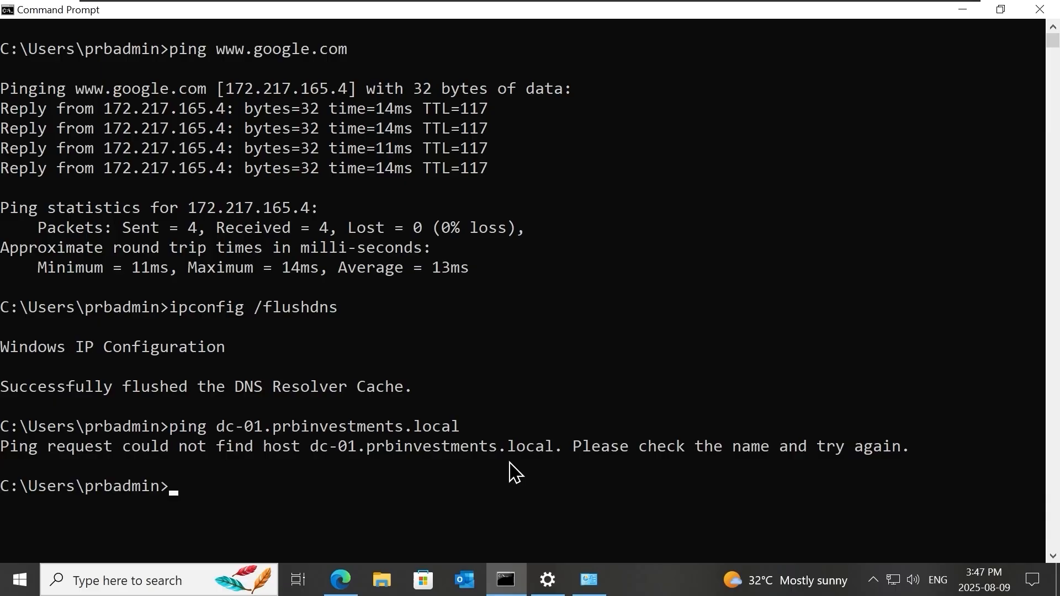
- Reuse the previous ping command with the host changed to dc-02.prbinvestments.local and run it
key("Up")
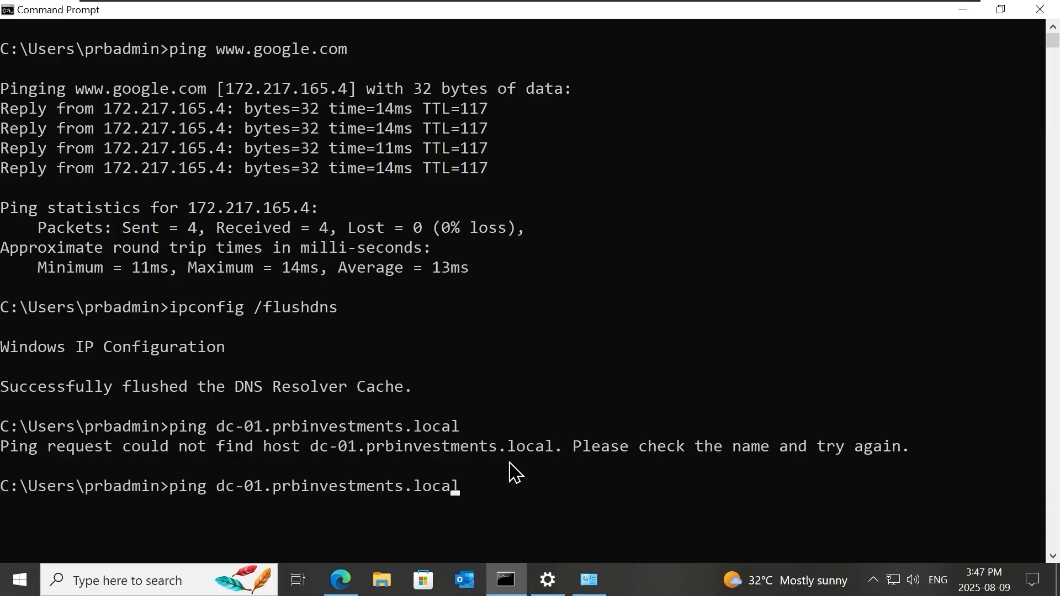
key("Left")
key("Left")
key("Left")
key("Left")
key("Left")
key("Left")
key("Left")
key("Left")
key("Left")
key("Left")
key("Left")
key("Left")
key("Left")
key("Left")
key("Left")
key("Left")
key("Left")
key("Left")
key("Left")
key("Left")
key("BackSpace")
type("2")
key("Return")
scroll(480, 420, "down", 2)
scroll(507, 375, "down", 4)
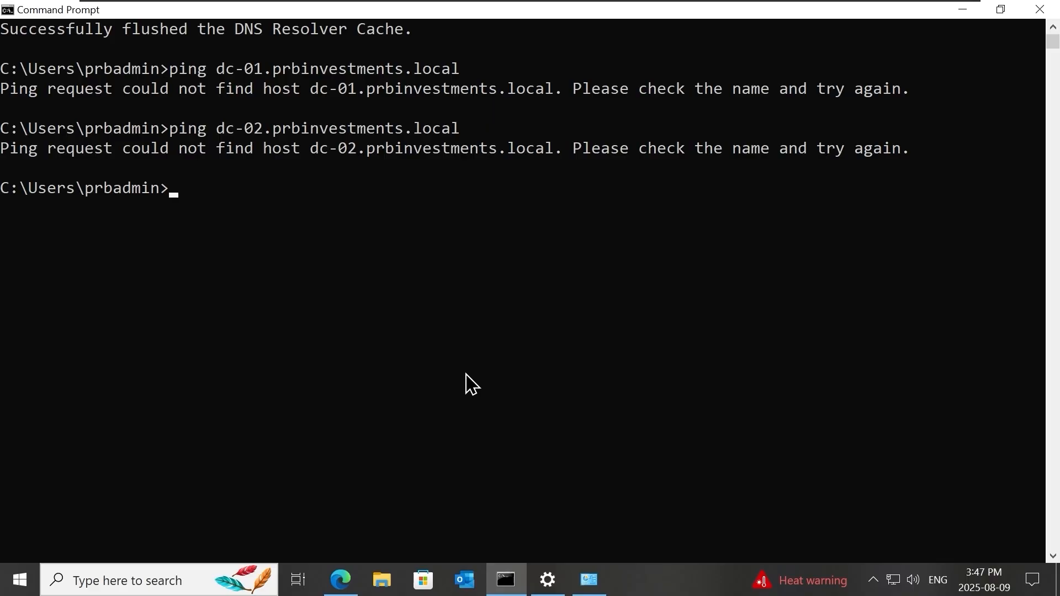
- Open Notepad as administrator, approve the elevation and maximize its window
left_click(22, 580)
type("note")
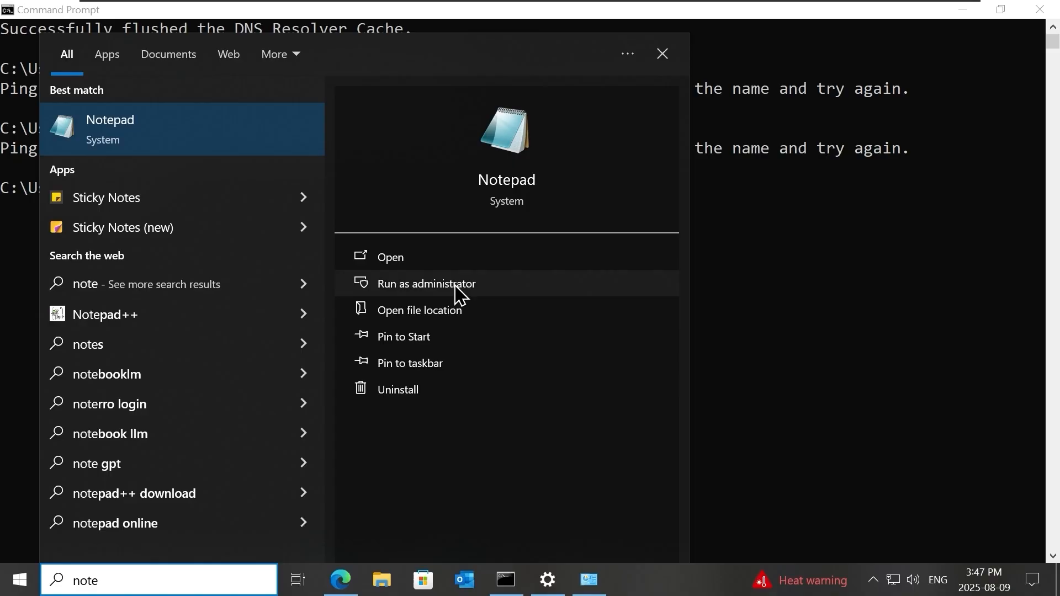
left_click(460, 285)
left_click(442, 391)
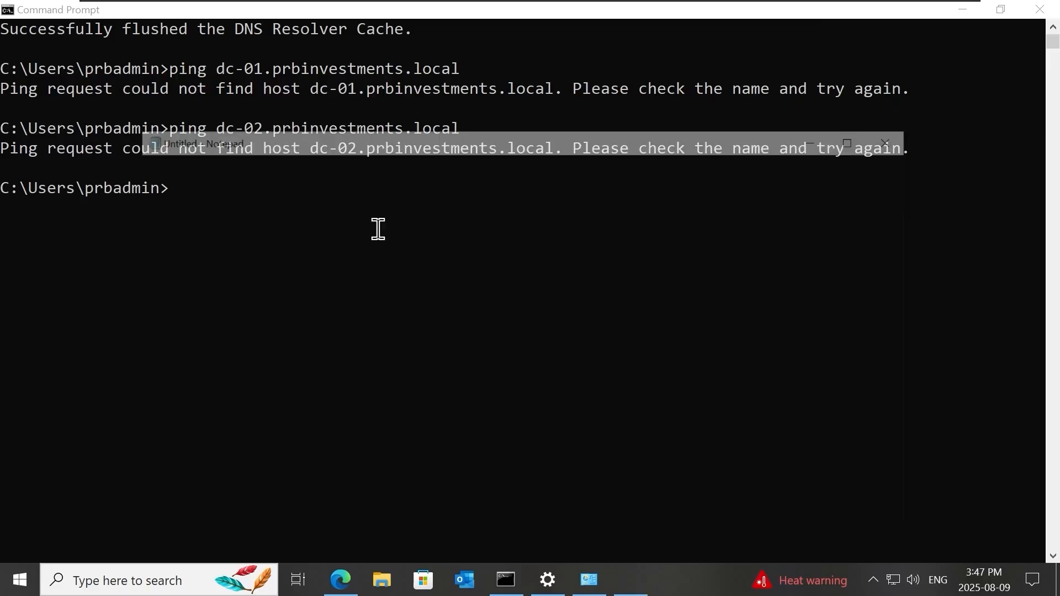
left_click(853, 137)
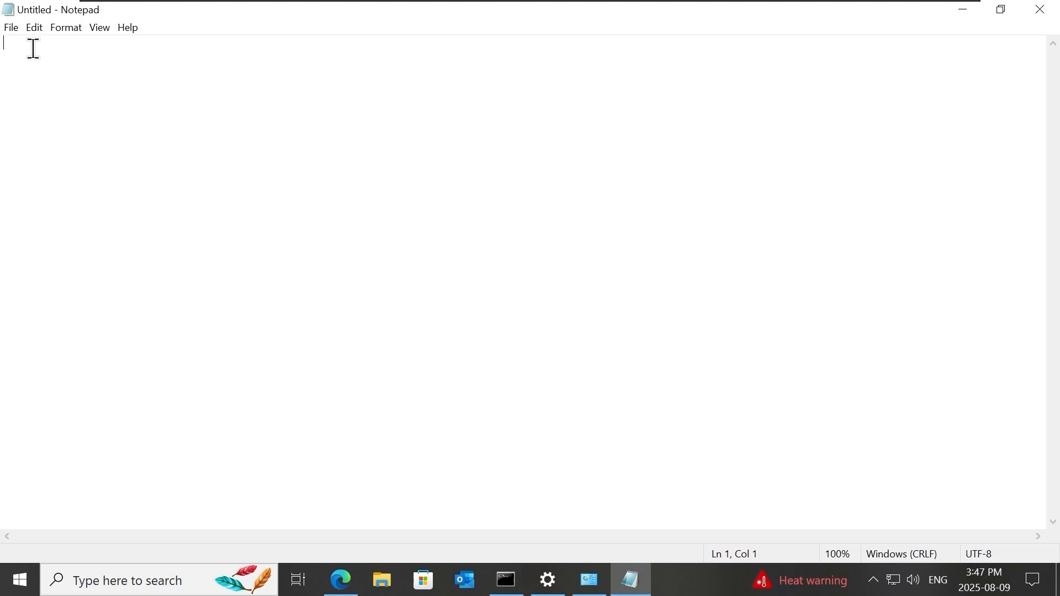
- Start opening a file in Notepad and browse to C:\Windows\System32\drivers\etc
left_click(12, 27)
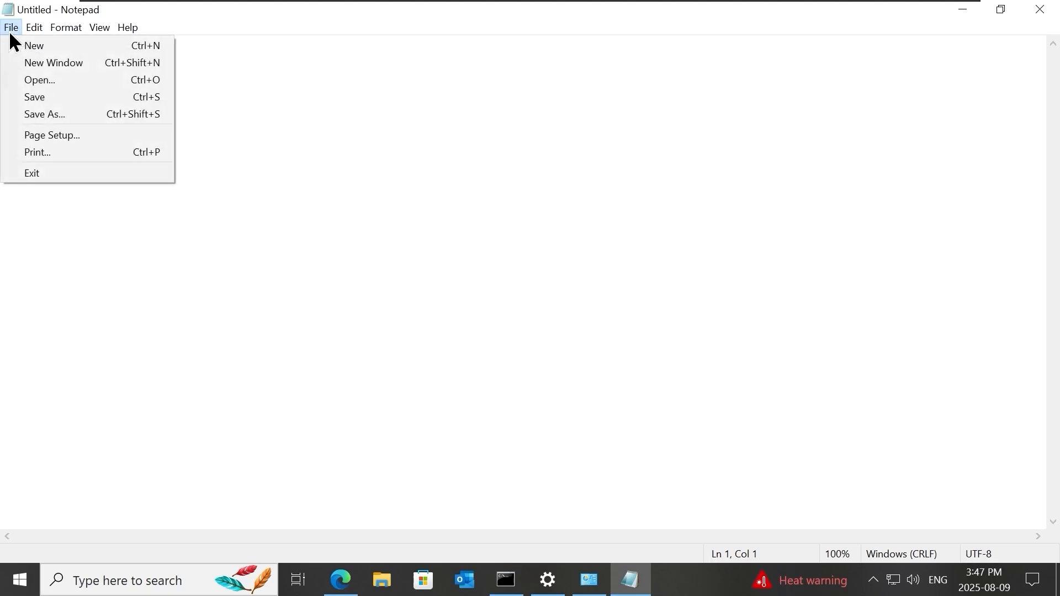
left_click(70, 81)
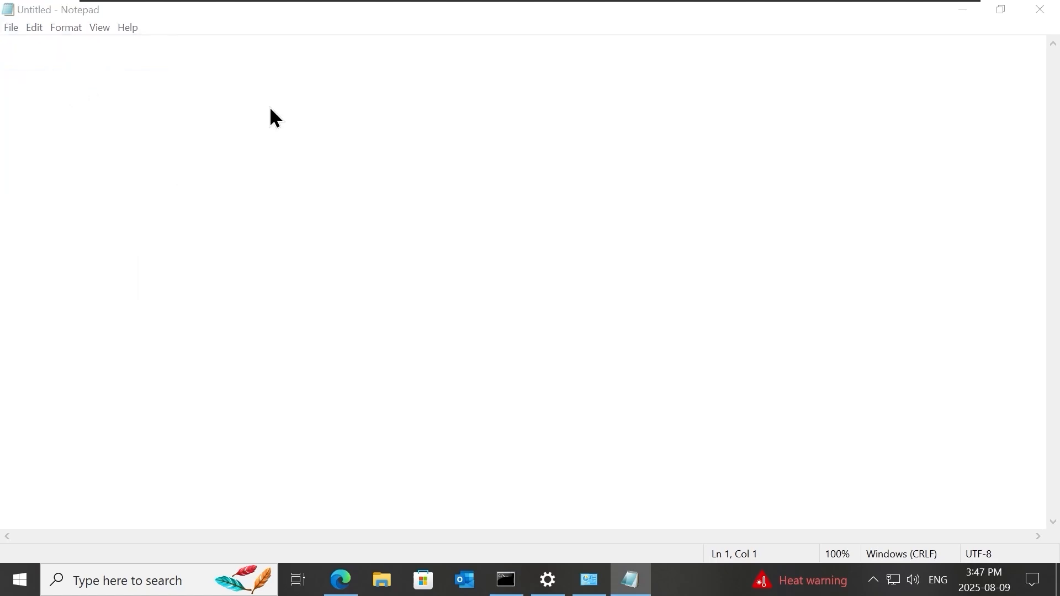
left_click(74, 317)
scroll(347, 299, "down", 3)
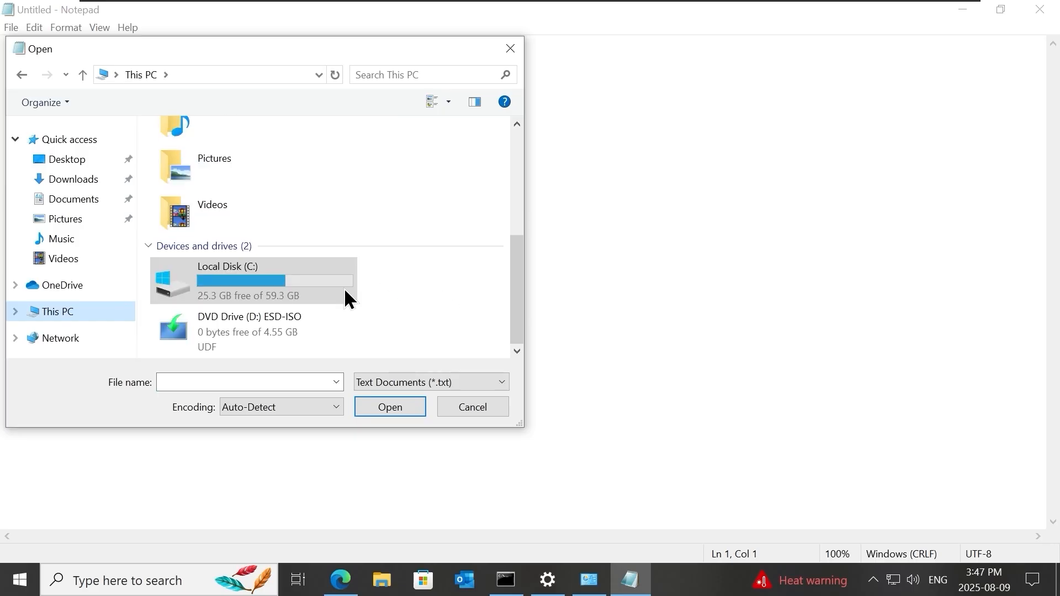
double_click(342, 287)
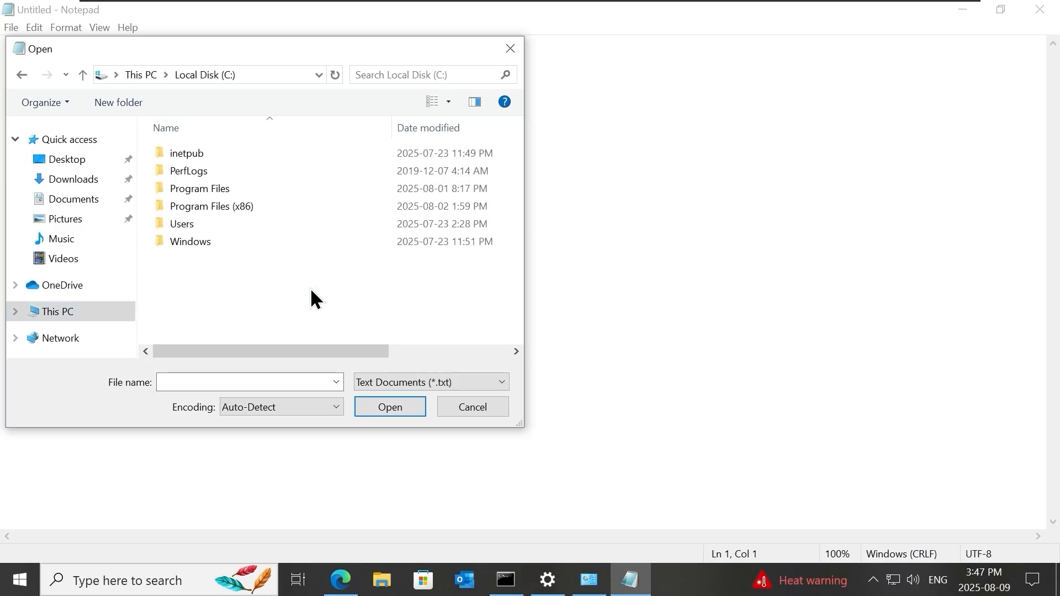
double_click(250, 246)
scroll(362, 261, "down", 6)
scroll(362, 255, "down", 13)
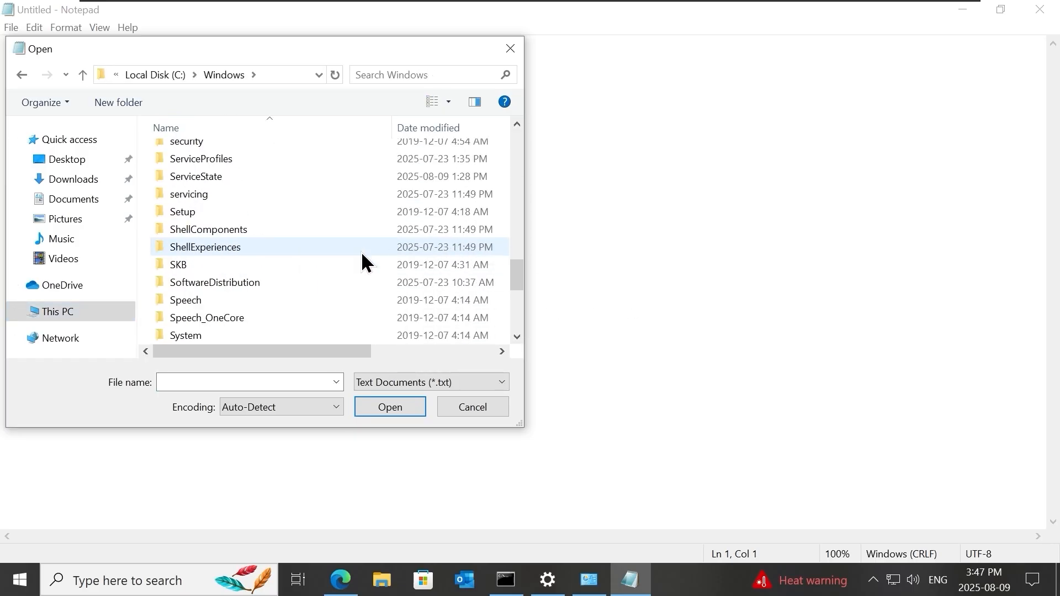
double_click(262, 248)
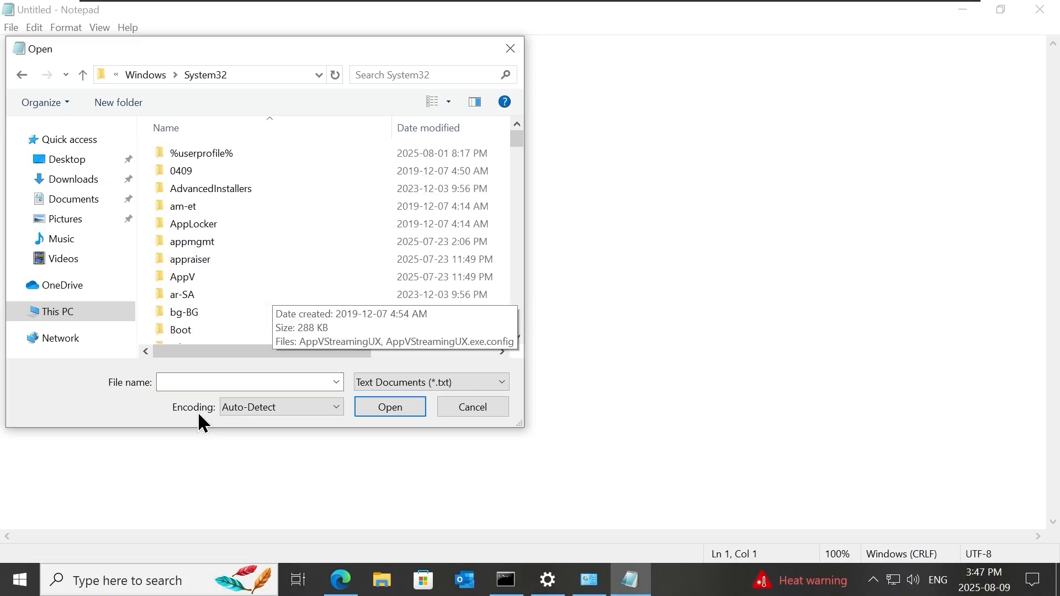
scroll(305, 236, "down", 3)
scroll(305, 236, "down", 6)
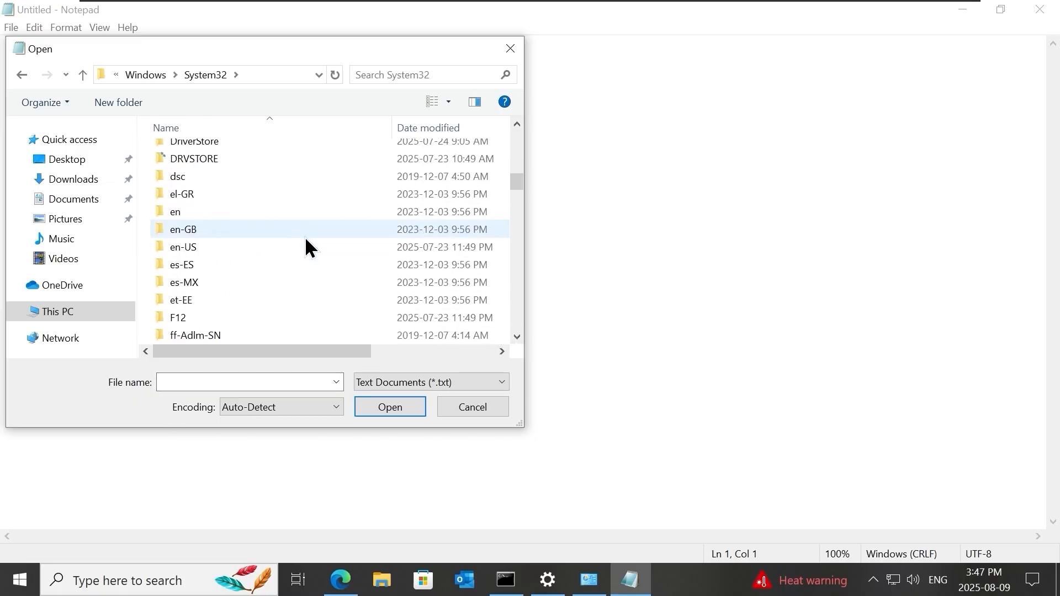
double_click(243, 148)
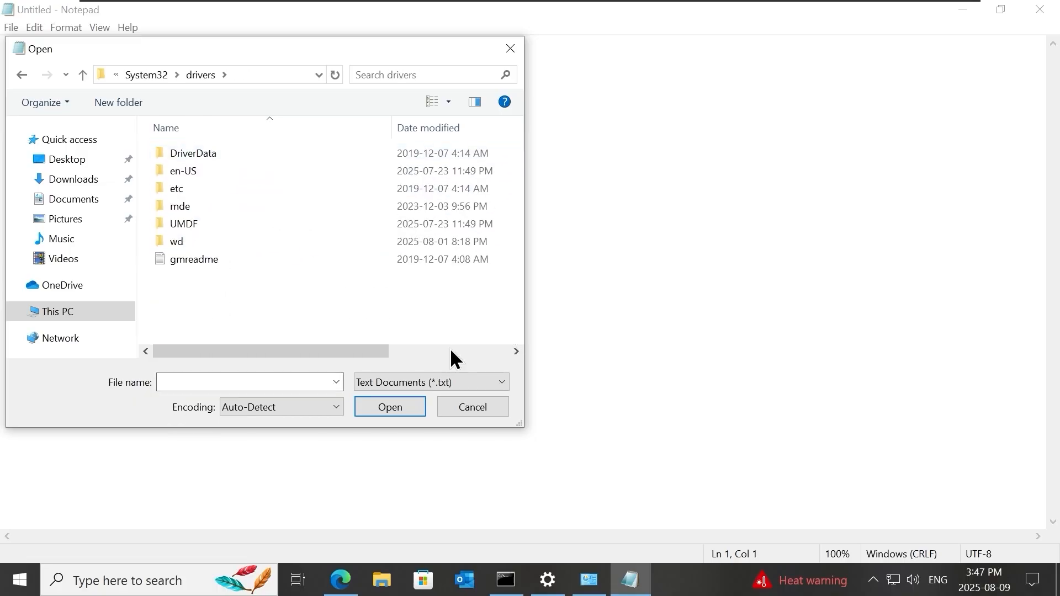
double_click(244, 190)
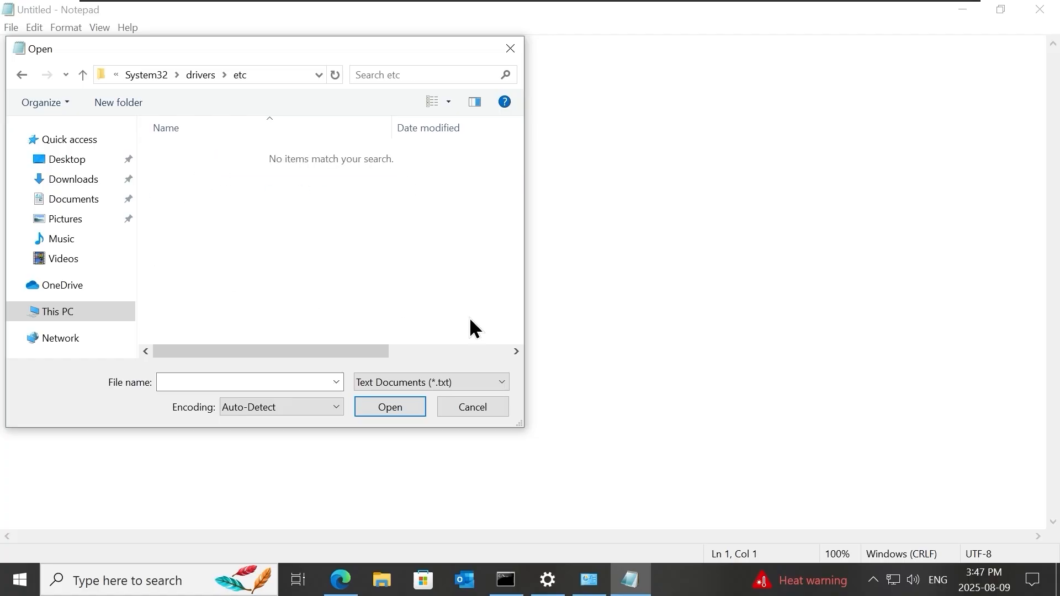
- Show all file types in the etc folder and open the hosts file
left_click(439, 388)
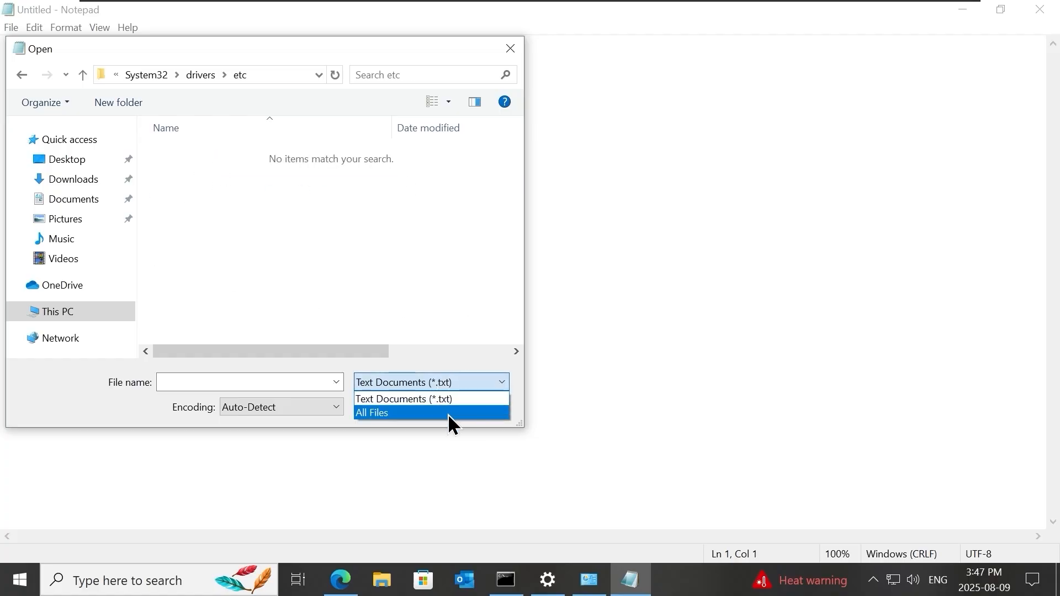
left_click(412, 413)
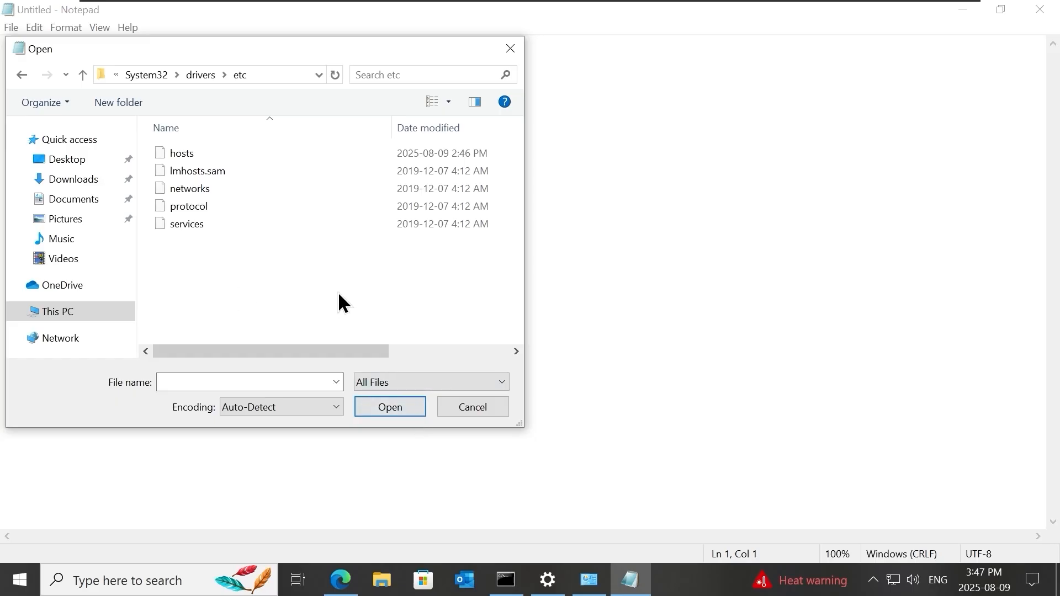
left_click(251, 152)
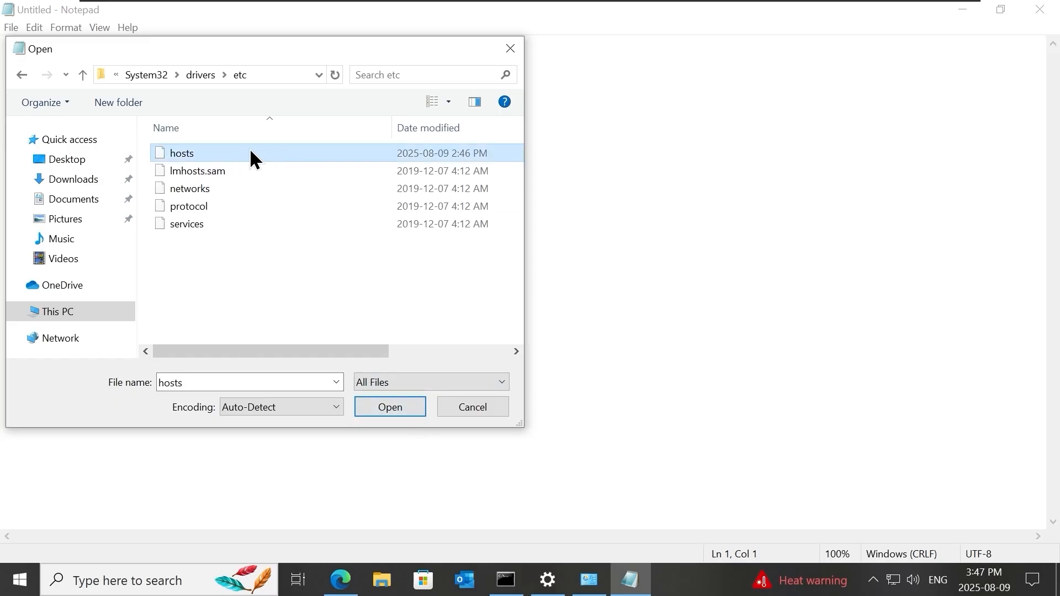
left_click(384, 411)
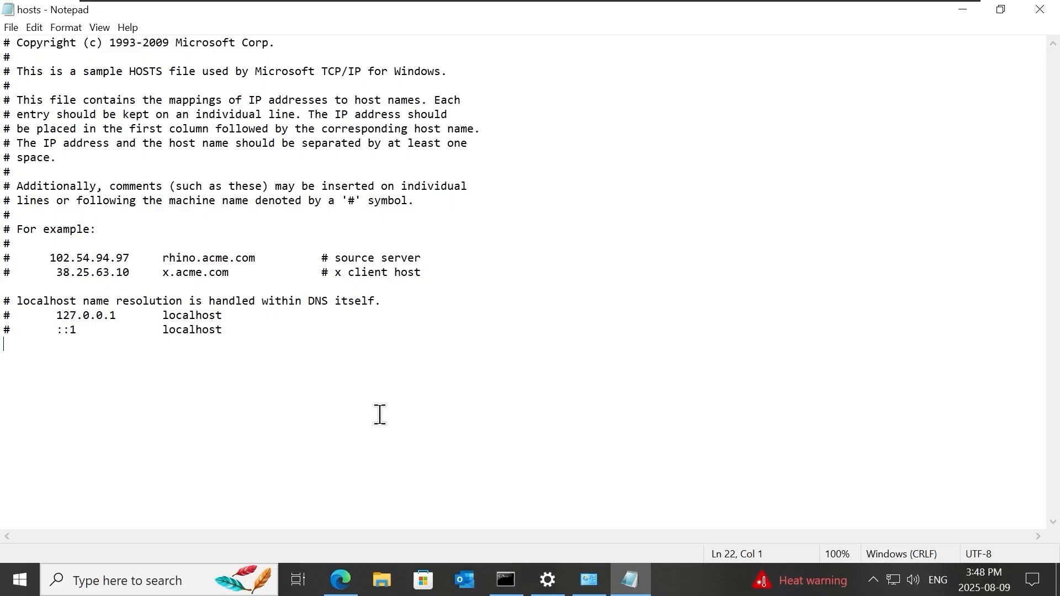
- Add the comment line "### Local DNS Settings" at the end of the hosts file
key("Return")
type("###")
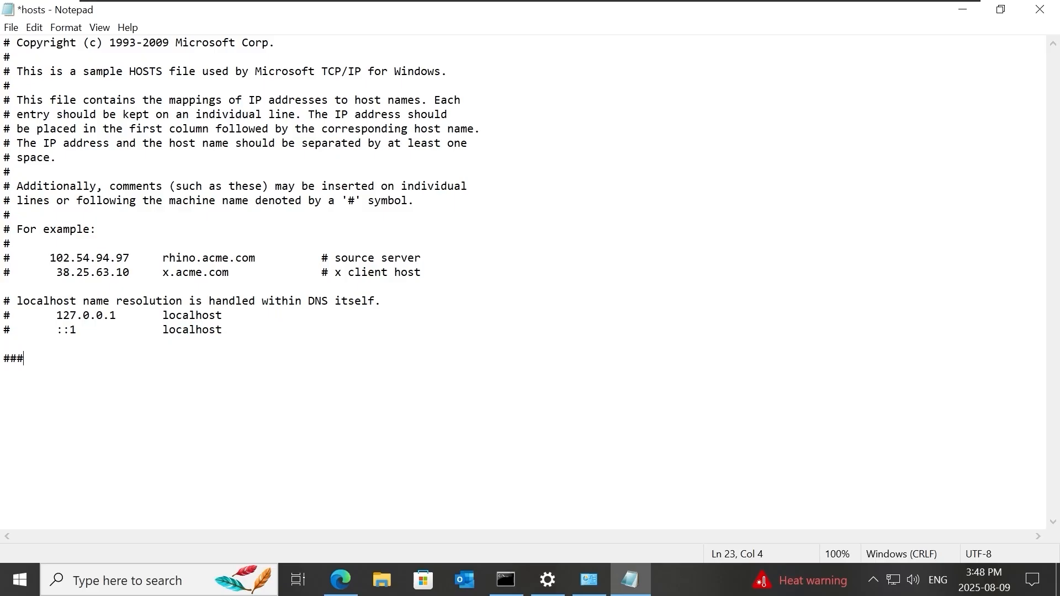
type(" Local DNS Settings")
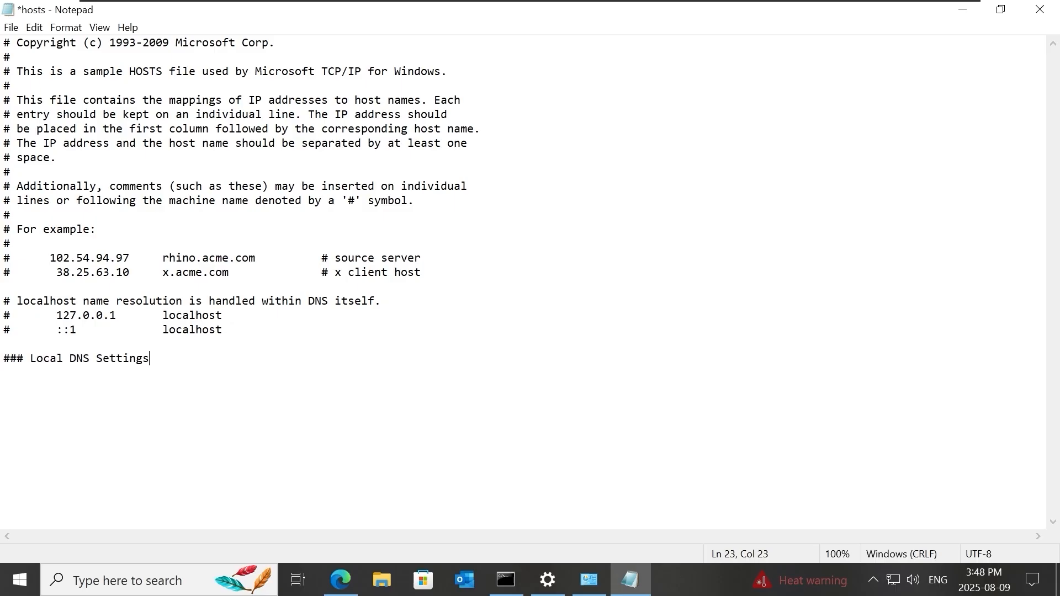
- Below the comment, map 172.20.20.20 to dc-01.prbinvestments.local with alias dc-01, and begin another entry with 172.20.20.23
key("Return")
key("Return")
type("172.20.20.")
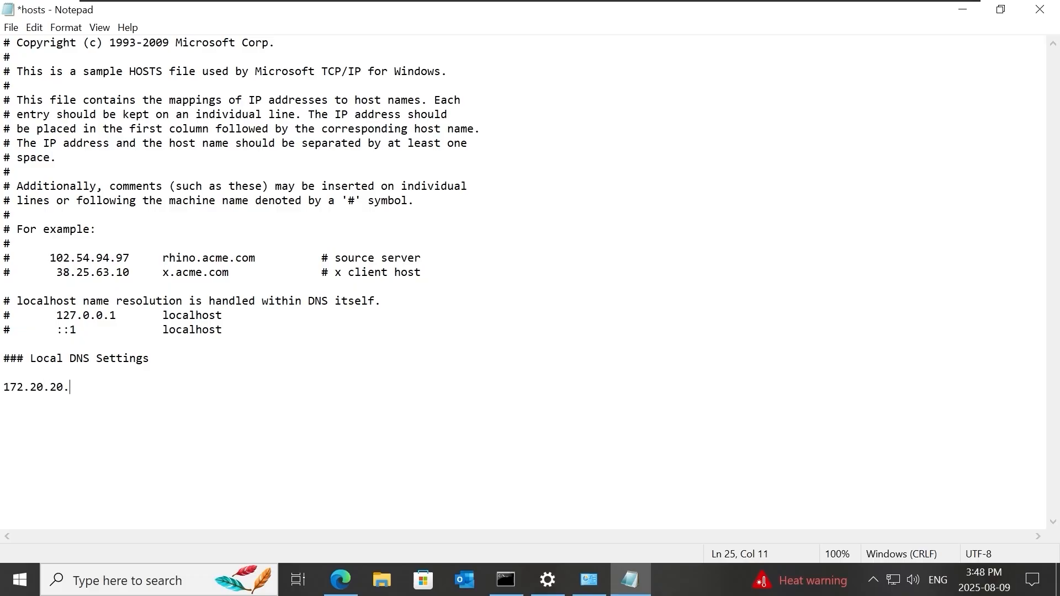
type("20")
key("Tab")
type("dc-01.prbinvestm")
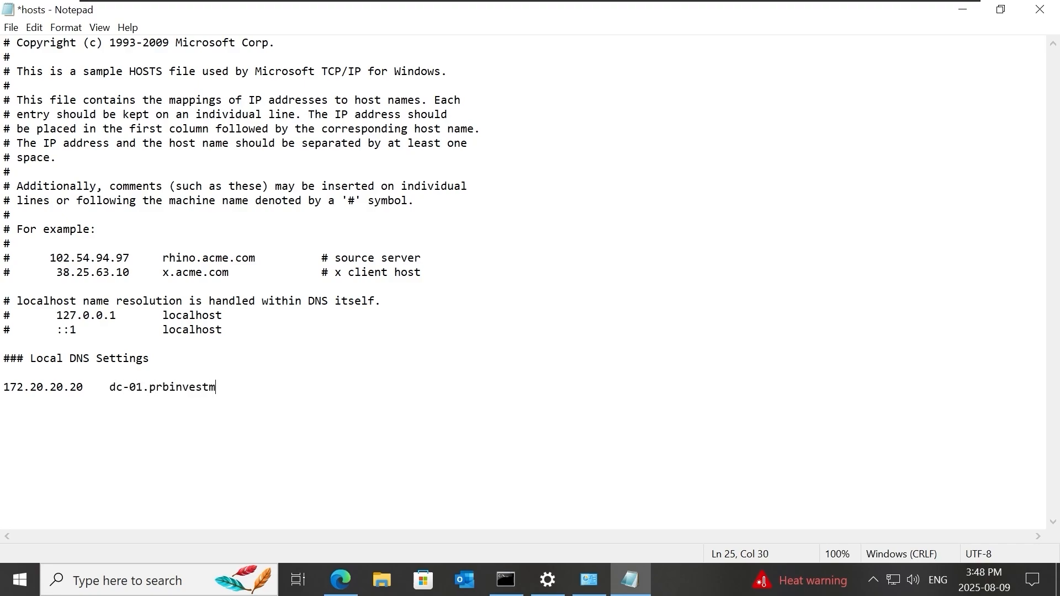
type("ents.local      dc-01 172.20.20.23")
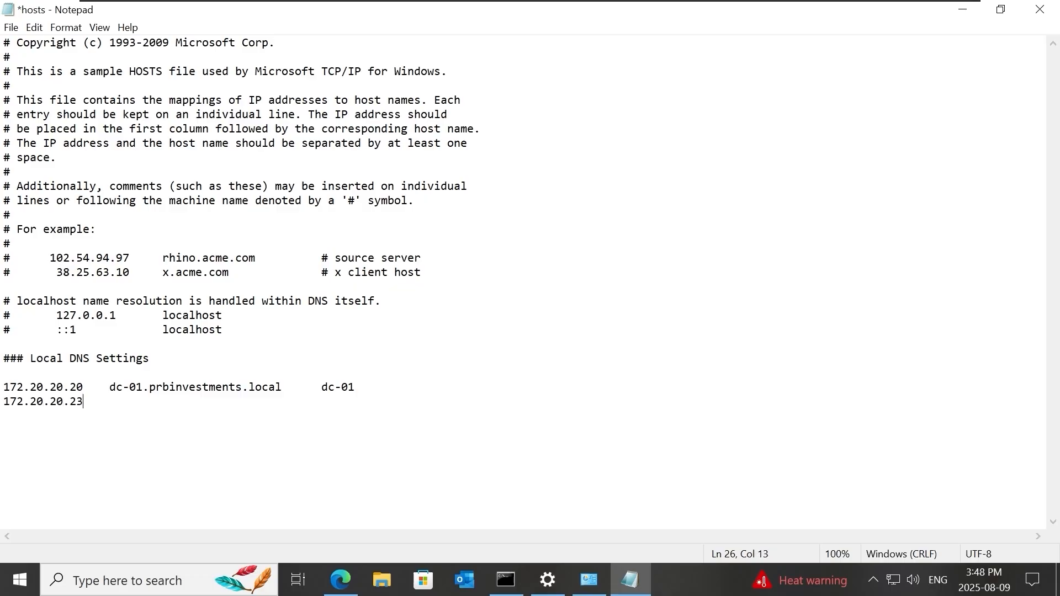
- Complete the 172.20.20.23 entry with dhcp-01.prbinvestments.local and alias dhcp-01, and save the hosts file
key("Tab")
type("dhcp-01pr")
key("BackSpace")
key("BackSpace")
type(".prbinvestments.local")
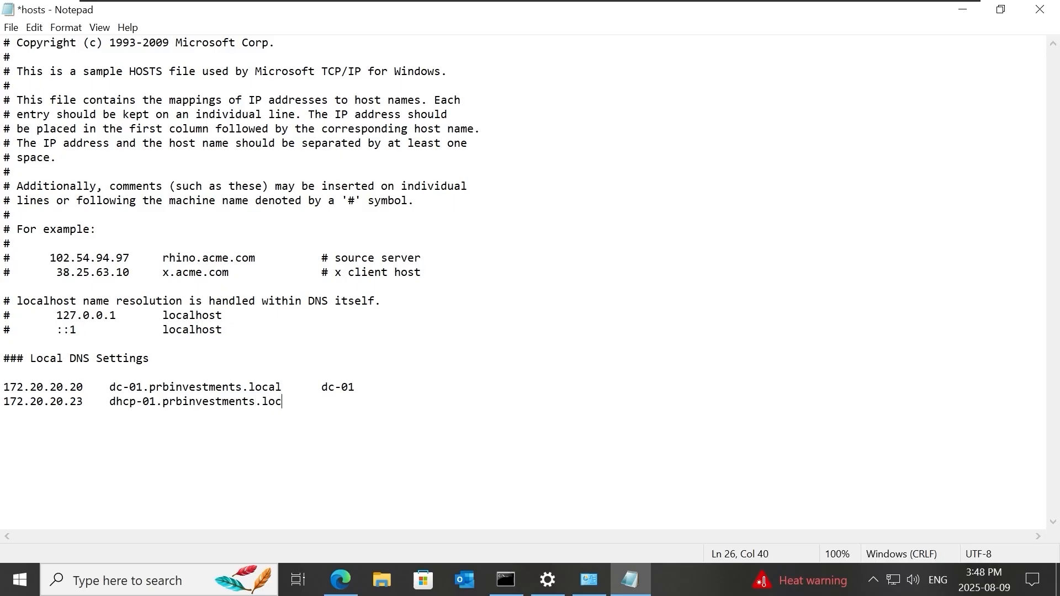
key("Tab")
type("dhcp-02")
key("BackSpace")
type("1")
left_click(15, 30)
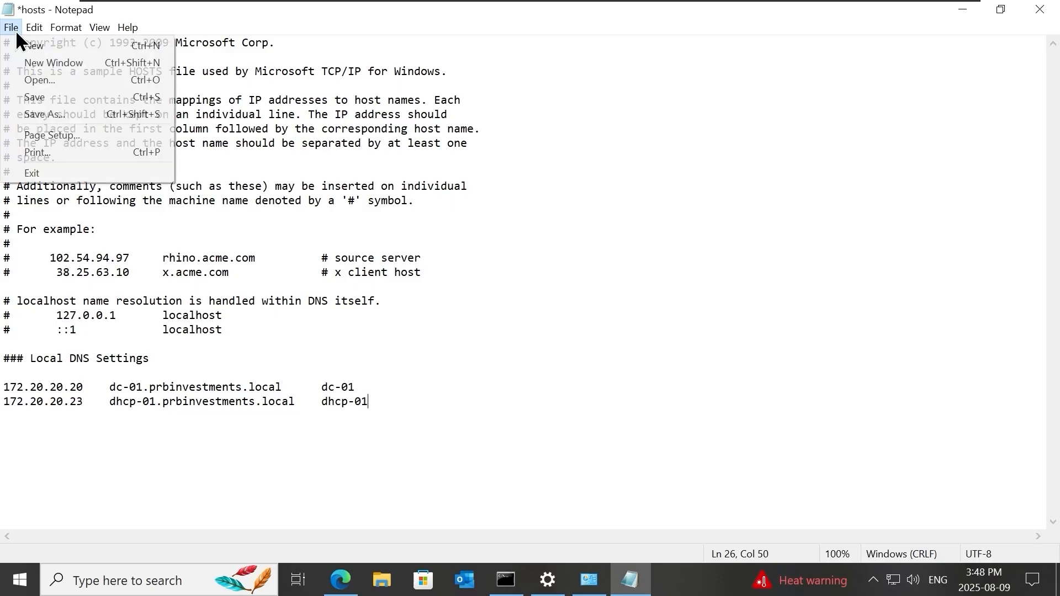
left_click(53, 98)
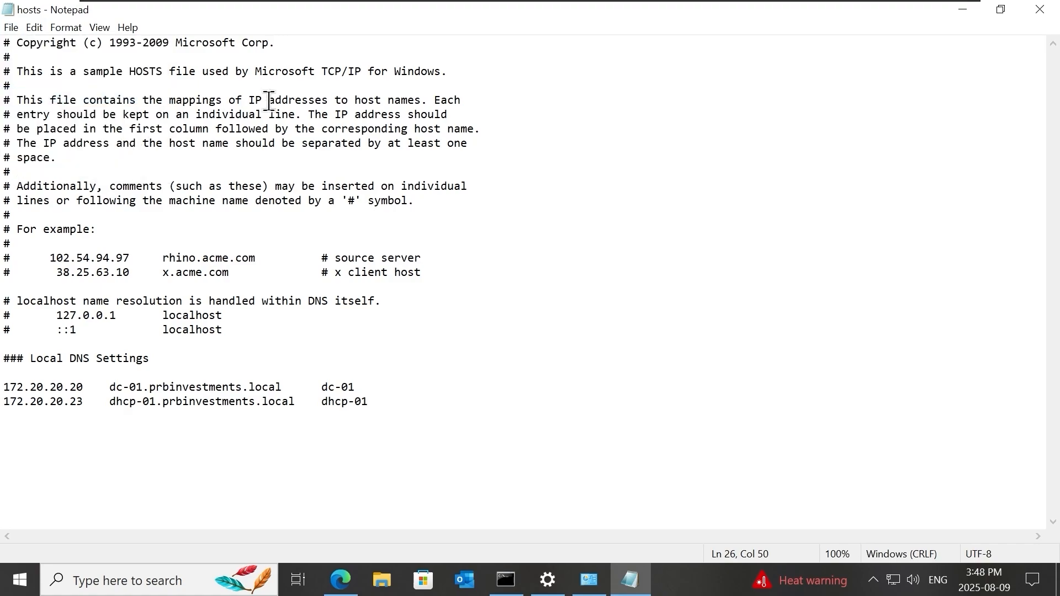
- Return to the Command Prompt and rerun the ping to dc-01.prbinvestments.local
left_click(505, 580)
key("Escape")
key("Up")
key("Up")
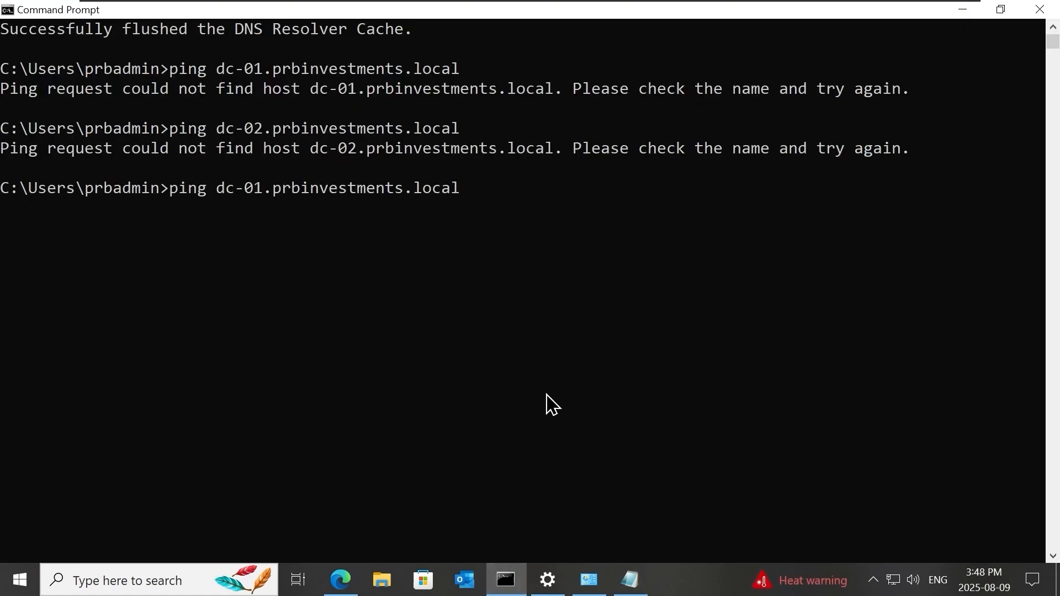
key("Return")
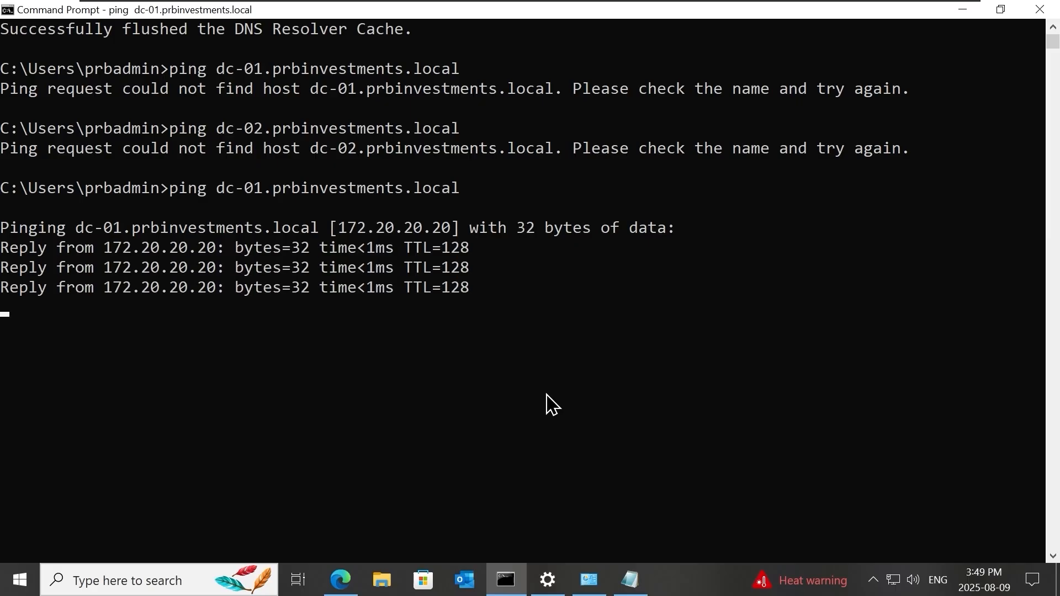
- Change the recalled ping command's host to dc-02.prbinvestments.local, run it and highlight its output
key("Up")
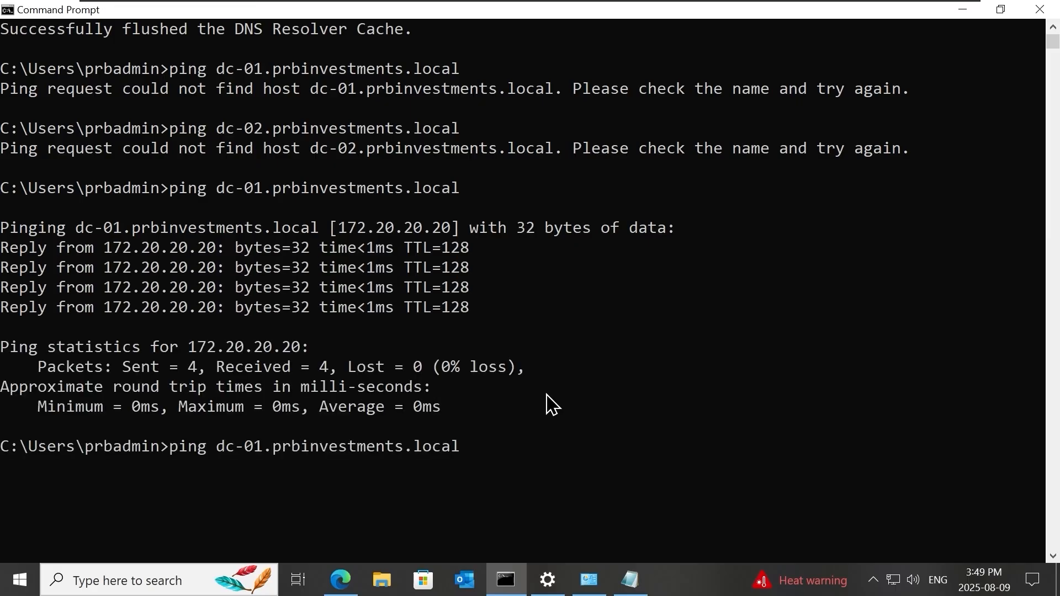
key("Left")
key("Left")
key("Left")
key("Left")
key("Left")
key("Left")
key("Left")
key("Left")
key("Left")
key("Left")
key("Left")
key("Left")
key("Left")
key("Left")
key("Left")
key("Left")
key("Left")
key("Left")
key("Left")
key("Left")
key("BackSpace")
type("2")
key("Return")
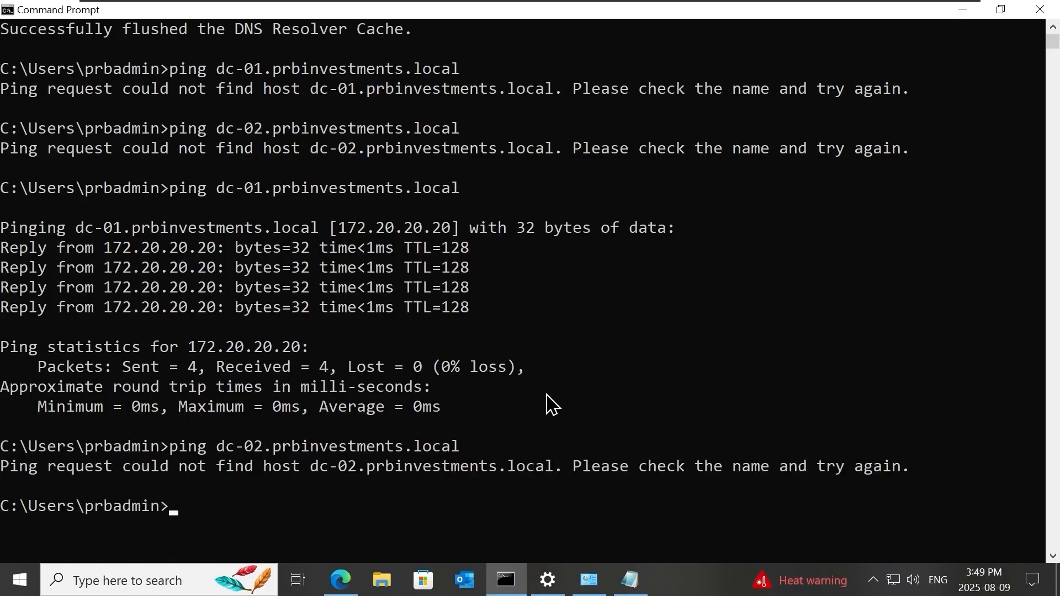
left_click_drag(286, 506, 3, 452)
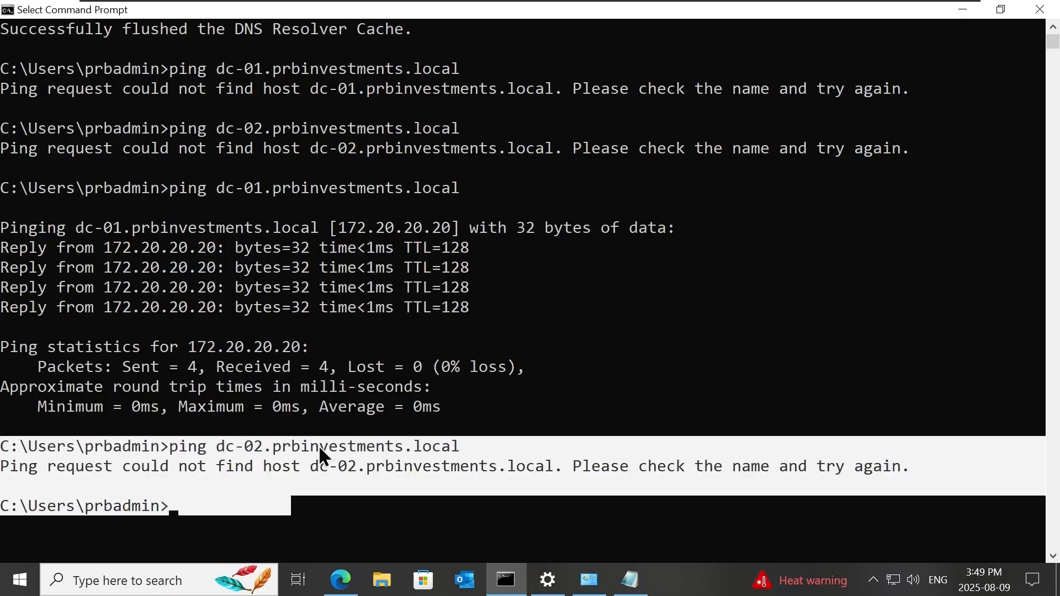
left_click(317, 446)
- Change the recalled ping command's host to dhcp-01.prbinvestments.local and run it
key("Up")
key("Left")
key("Left")
key("Left")
key("Left")
key("Left")
key("Left")
key("Left")
key("Left")
key("Left")
key("Left")
key("Left")
key("Left")
key("Left")
key("Left")
key("Left")
key("Left")
key("Left")
key("Left")
key("Left")
key("Left")
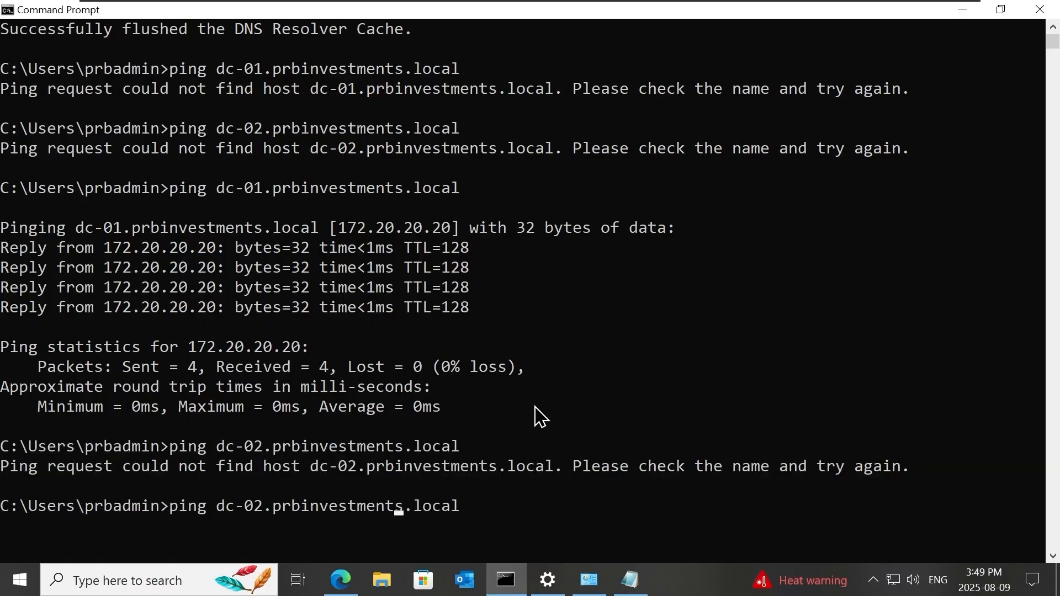
key("BackSpace")
key("BackSpace")
key("BackSpace")
key("BackSpace")
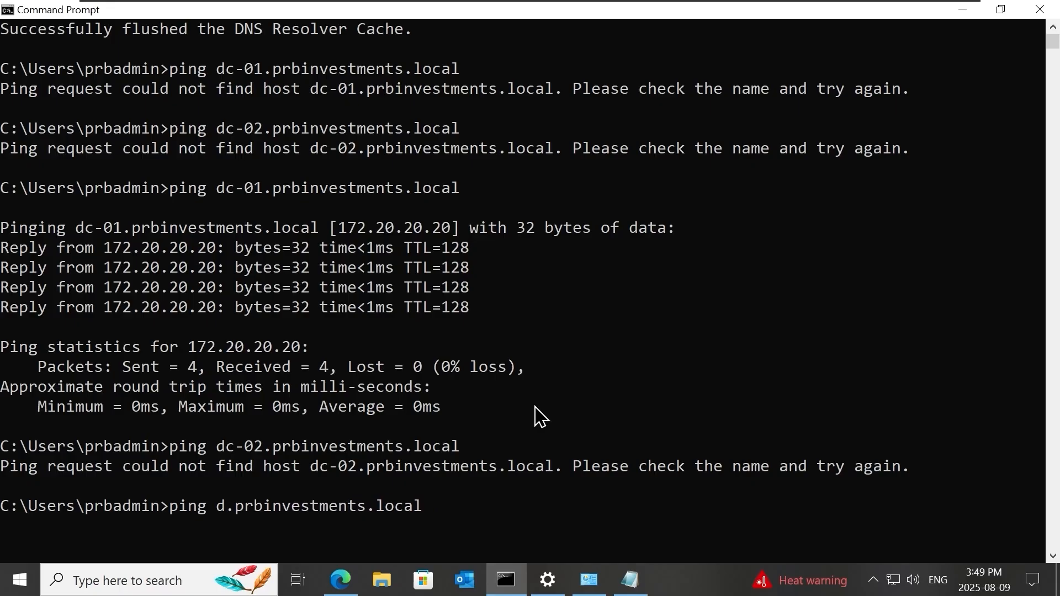
type("hcp-01")
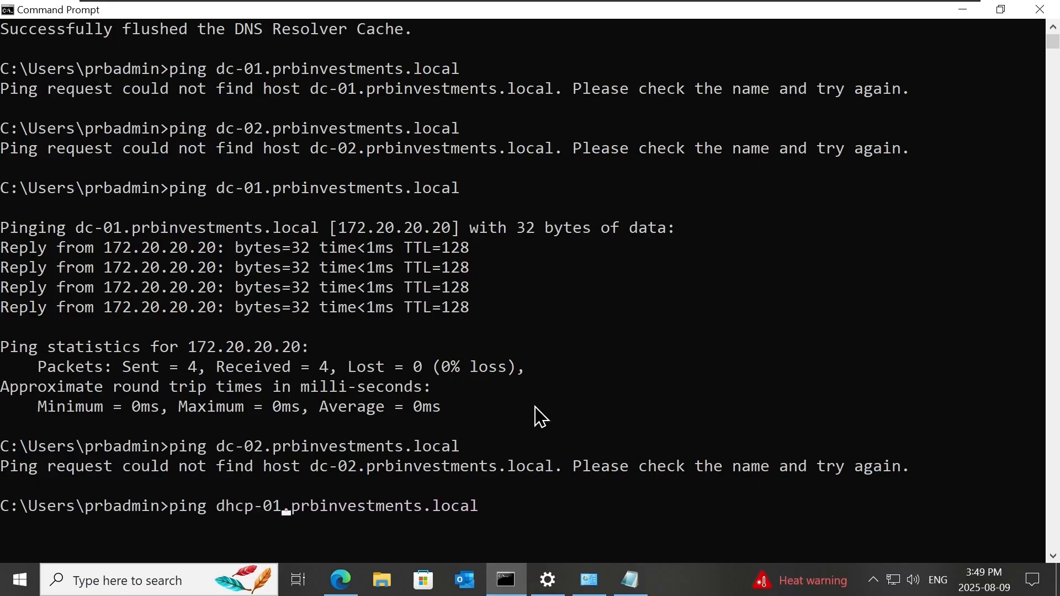
key("Return")
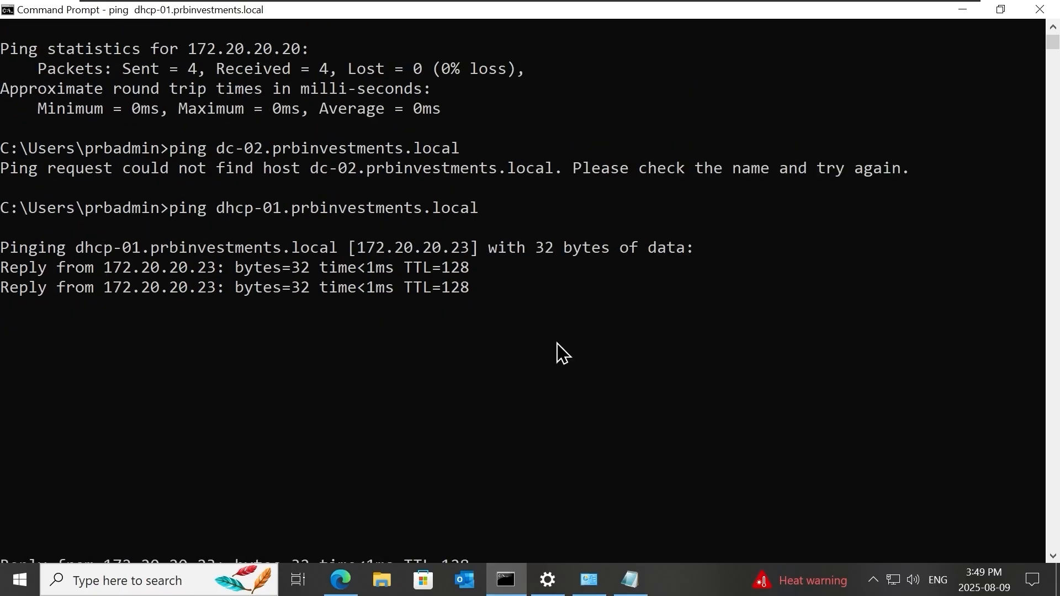
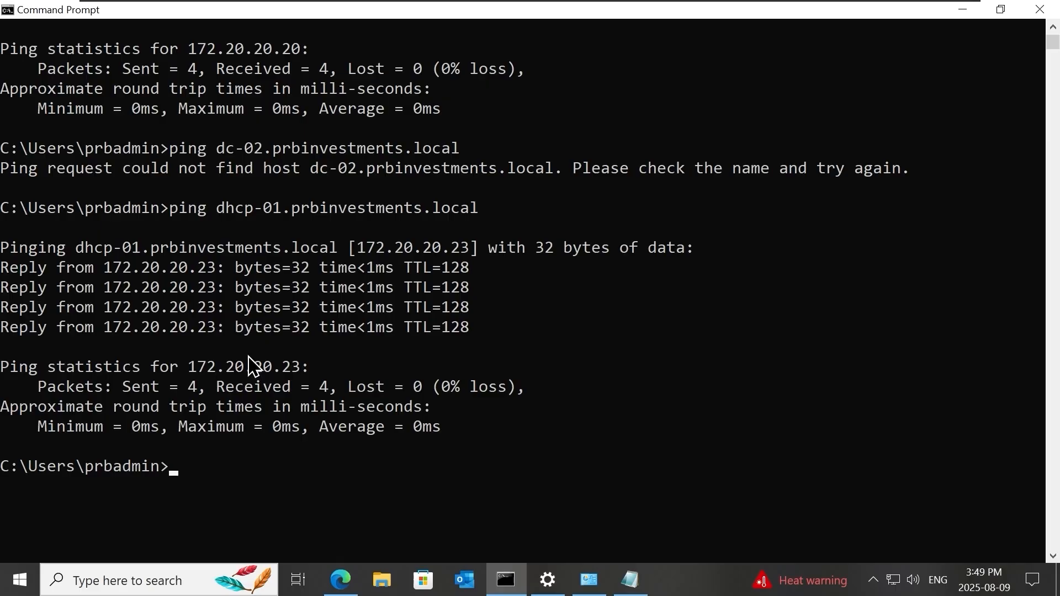
- Return to the hosts file in Notepad and comment out the 172.20.20.20 and 172.20.20.23 entries with #
left_click(625, 577)
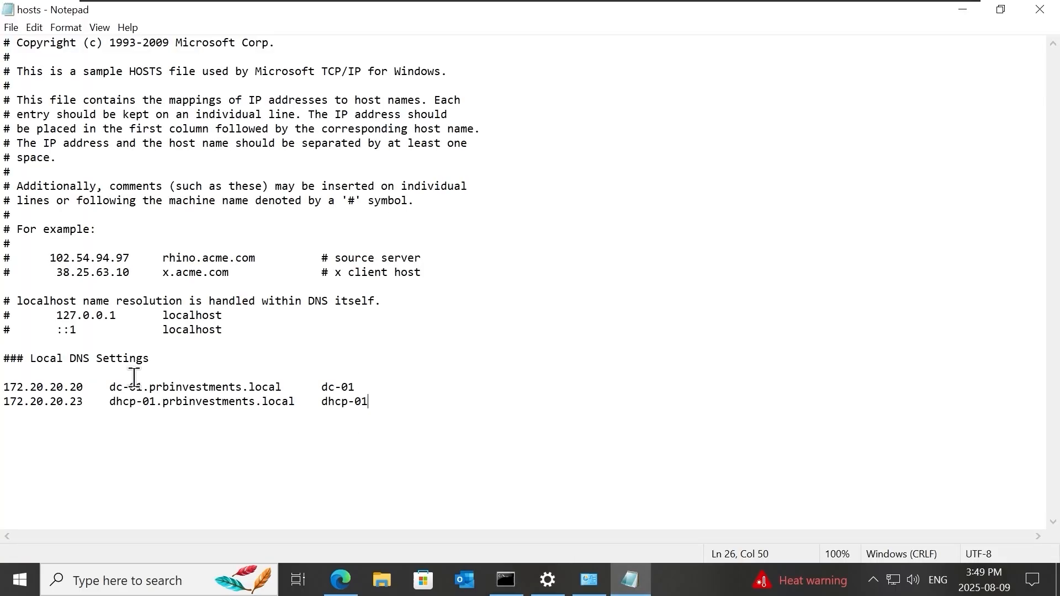
left_click_drag(406, 404, 3, 386)
left_click(250, 437)
left_click(4, 387)
type("#")
key("Down")
key("Home")
type("#")
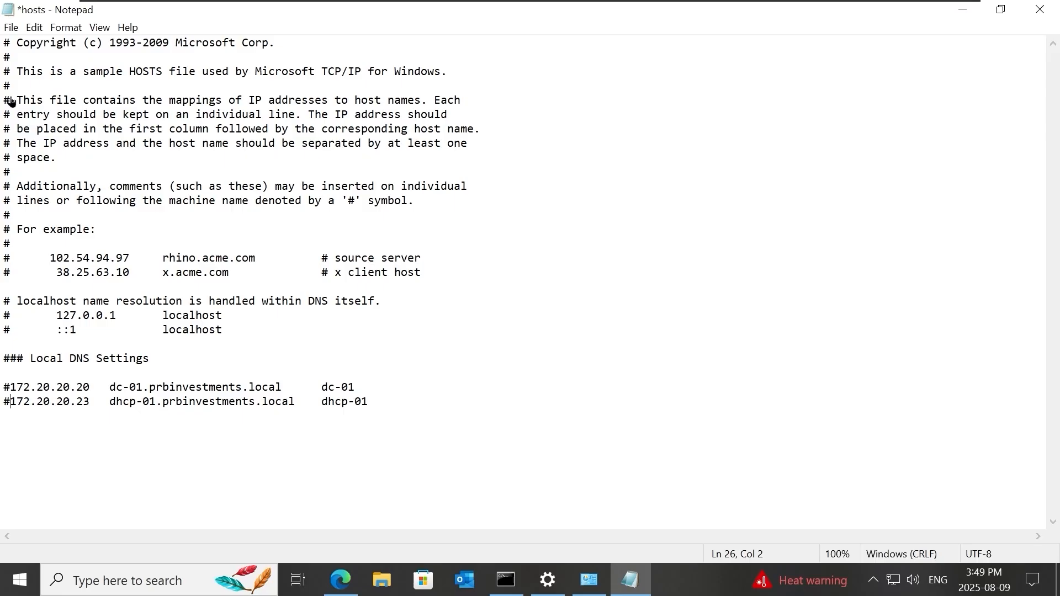
- Save the hosts file and close Notepad
left_click(11, 28)
left_click(70, 97)
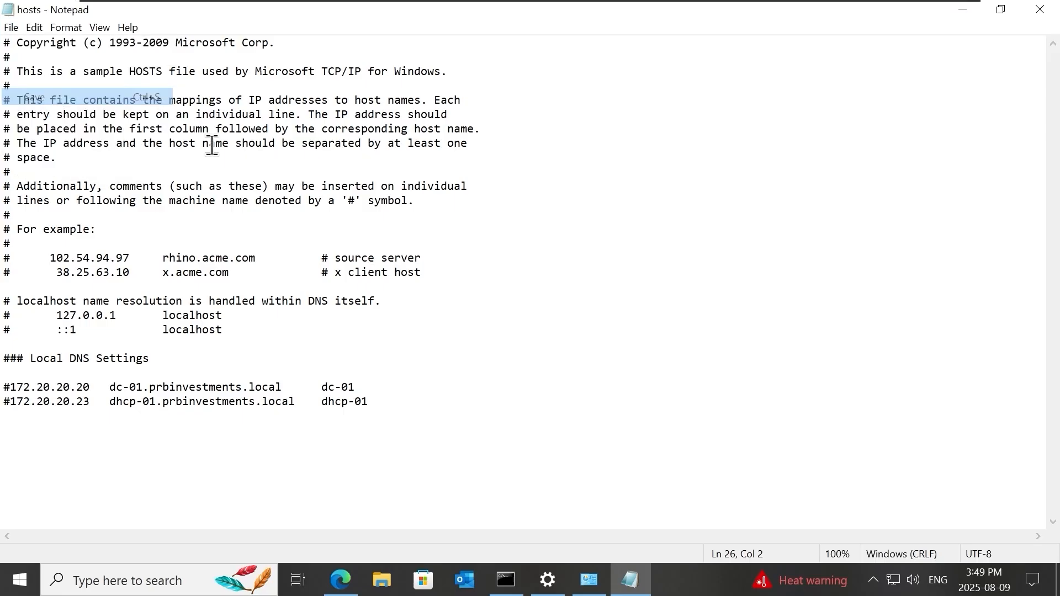
left_click(1026, 16)
- In Network Connections, set Ethernet0's Internet Protocol Version 4 to obtain the DNS server address automatically and apply the change
left_click(591, 581)
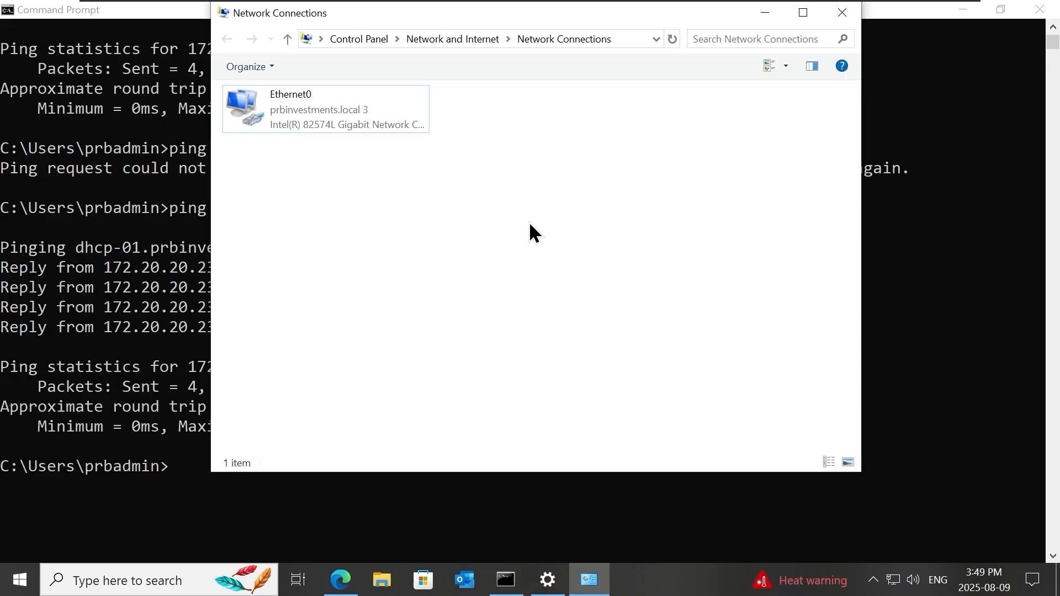
right_click(357, 118)
left_click(410, 277)
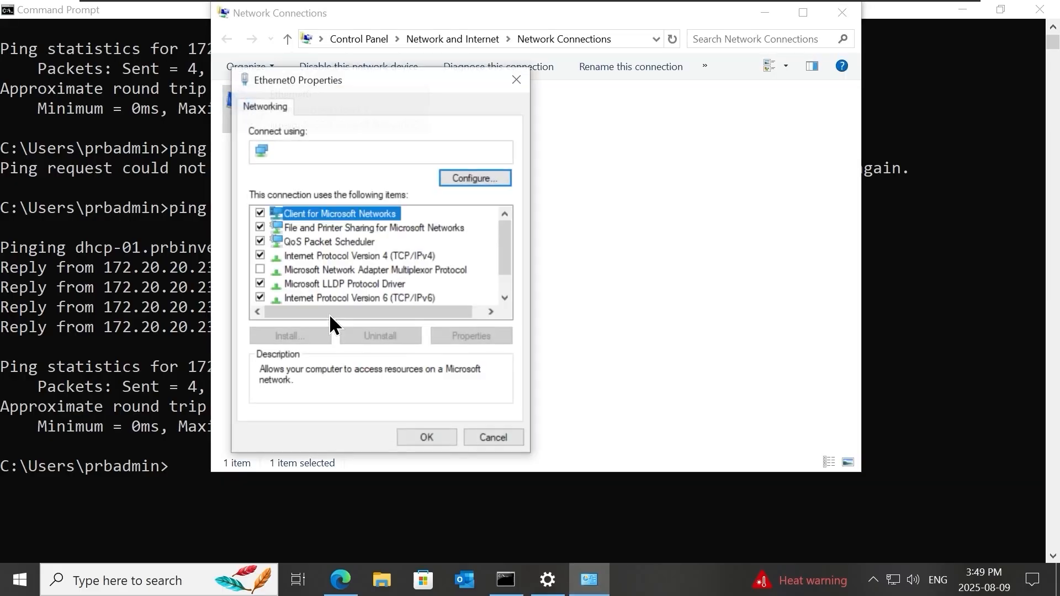
left_click(406, 256)
left_click(471, 336)
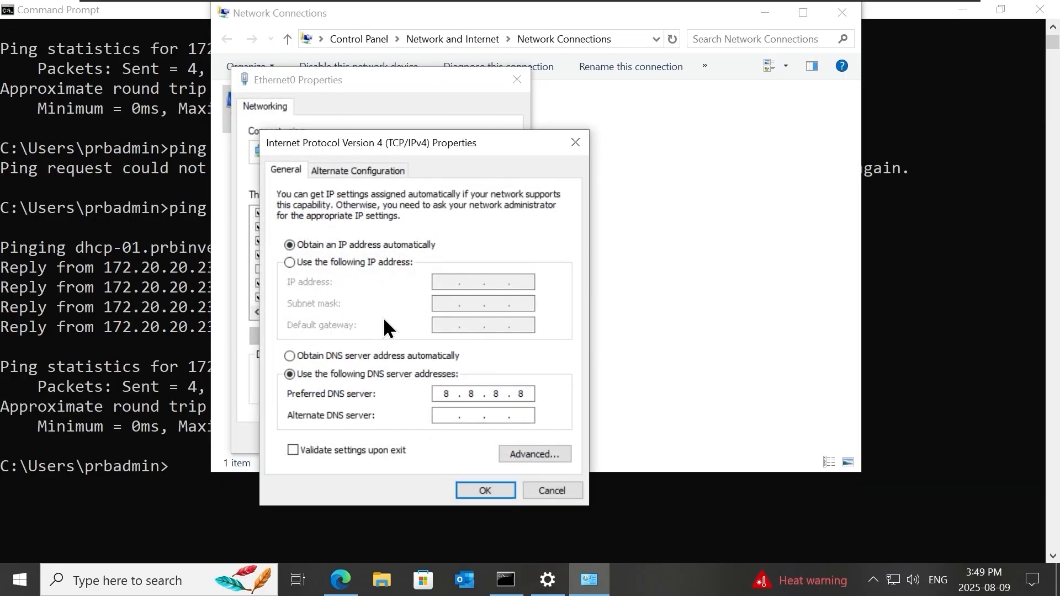
left_click(405, 356)
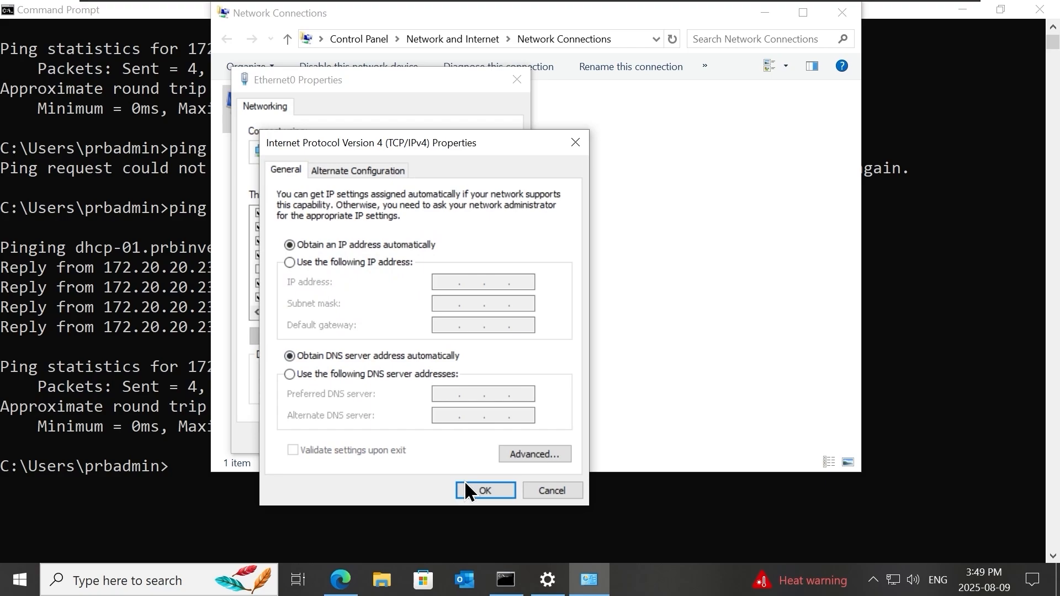
left_click(465, 480)
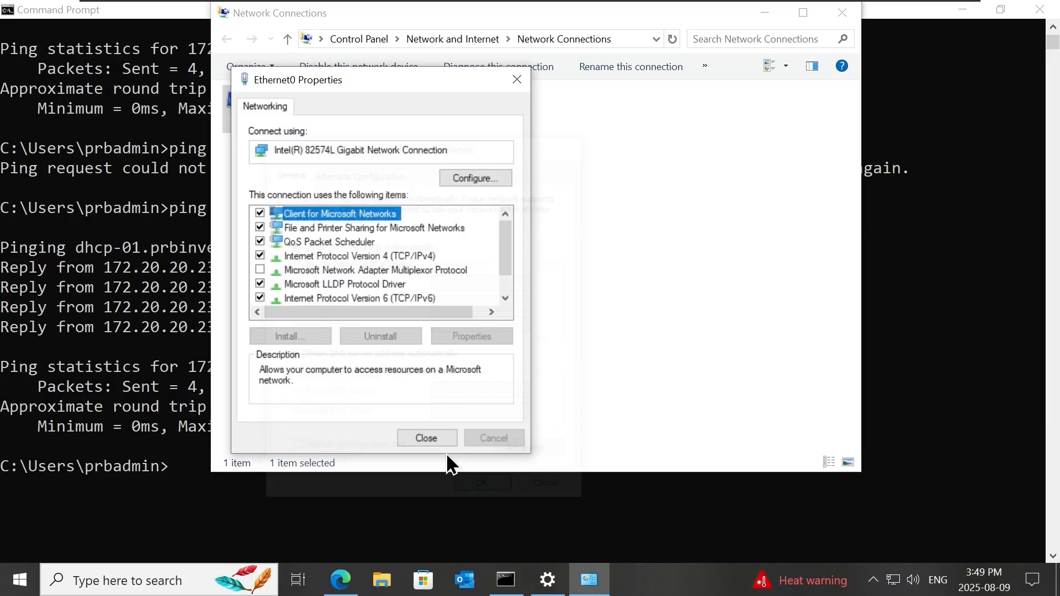
left_click(422, 435)
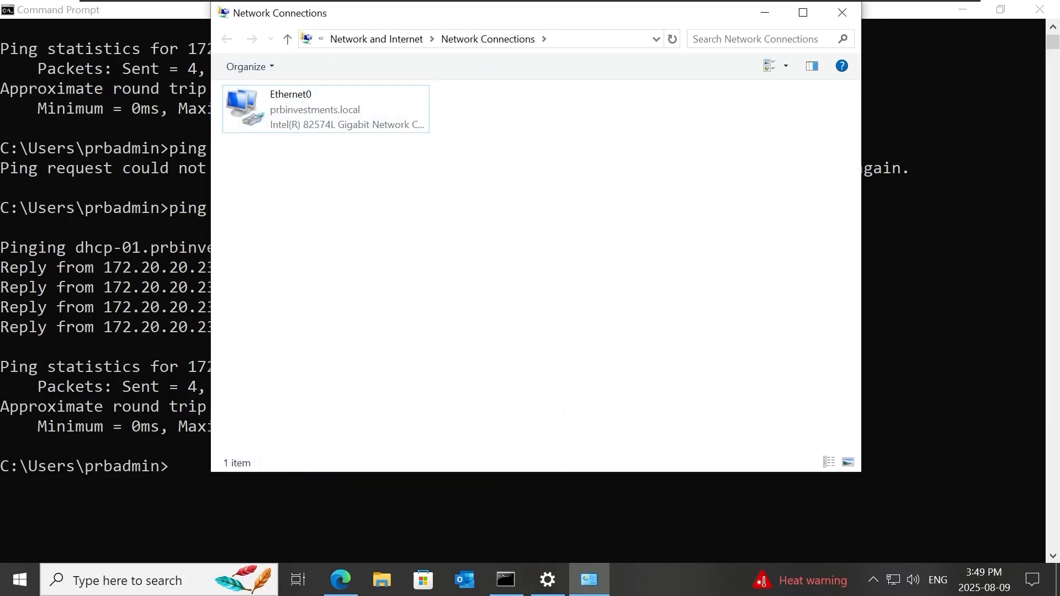
- Minimize Network Connections and switch to the dc-01 virtual machine
left_click(766, 13)
left_click(623, 326)
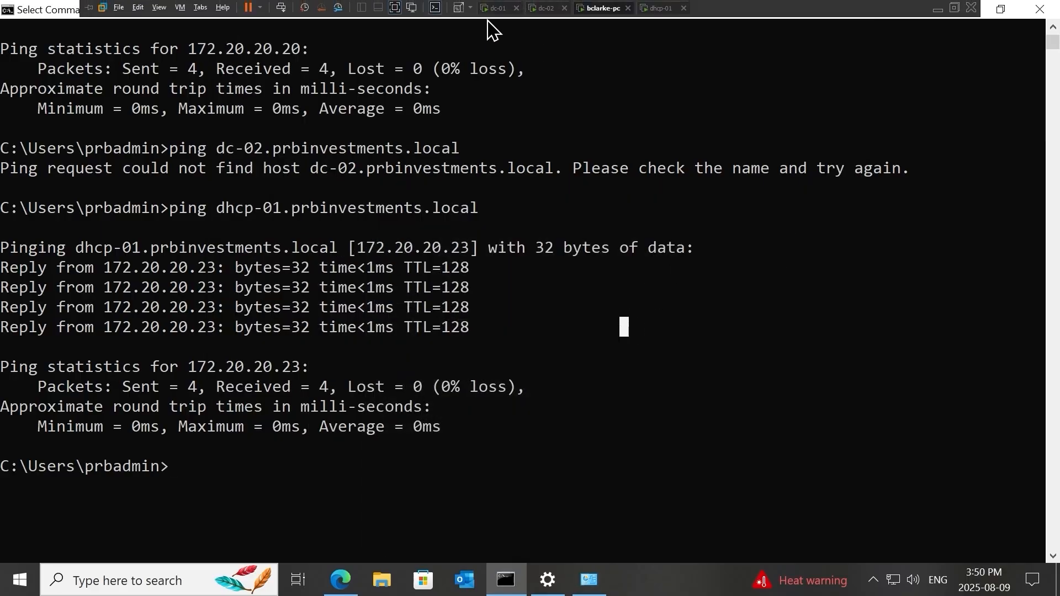
left_click(496, 8)
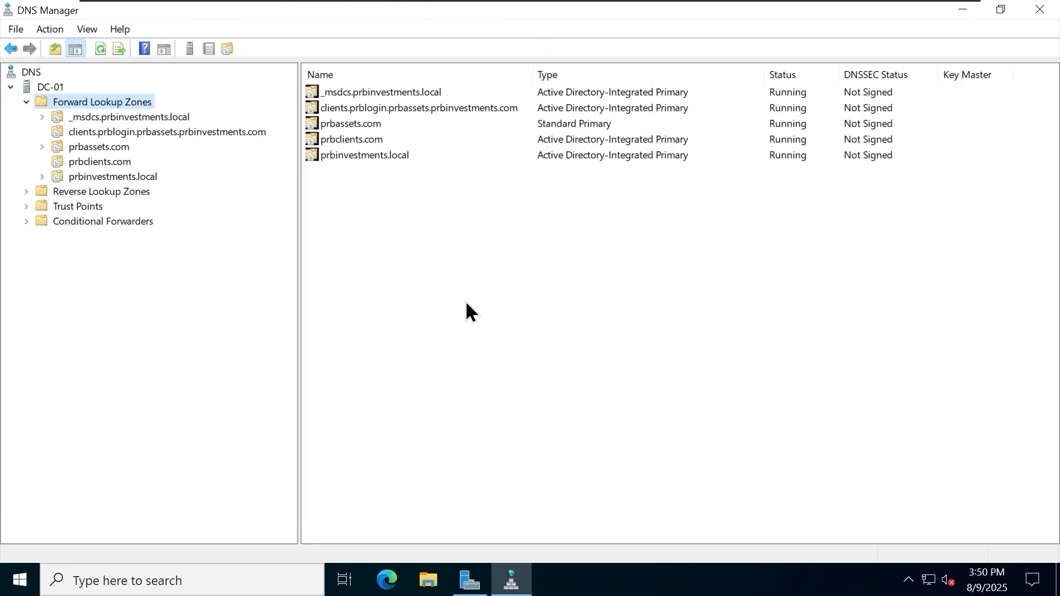
- View the prbinvestments.local zone's records, then switch to Command Prompt and ping 172.20.20.254
left_click(132, 178)
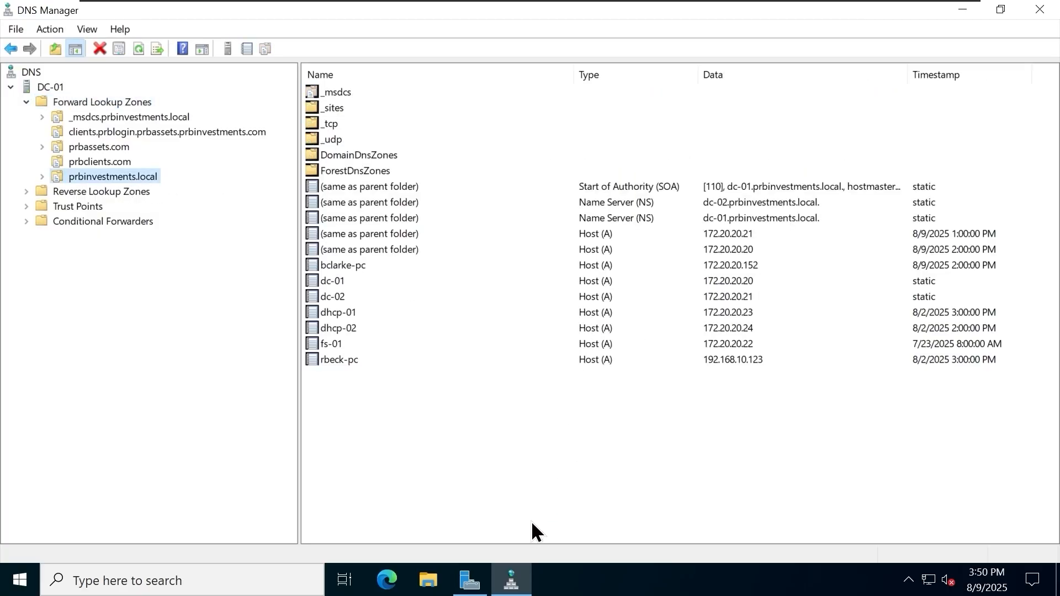
left_click(36, 588)
type("c")
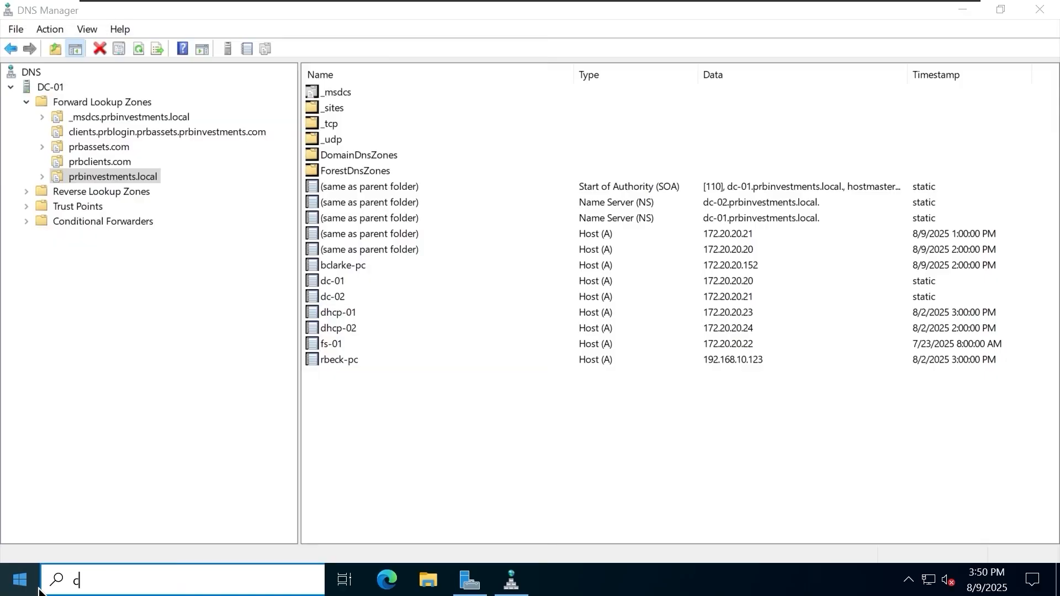
type("md")
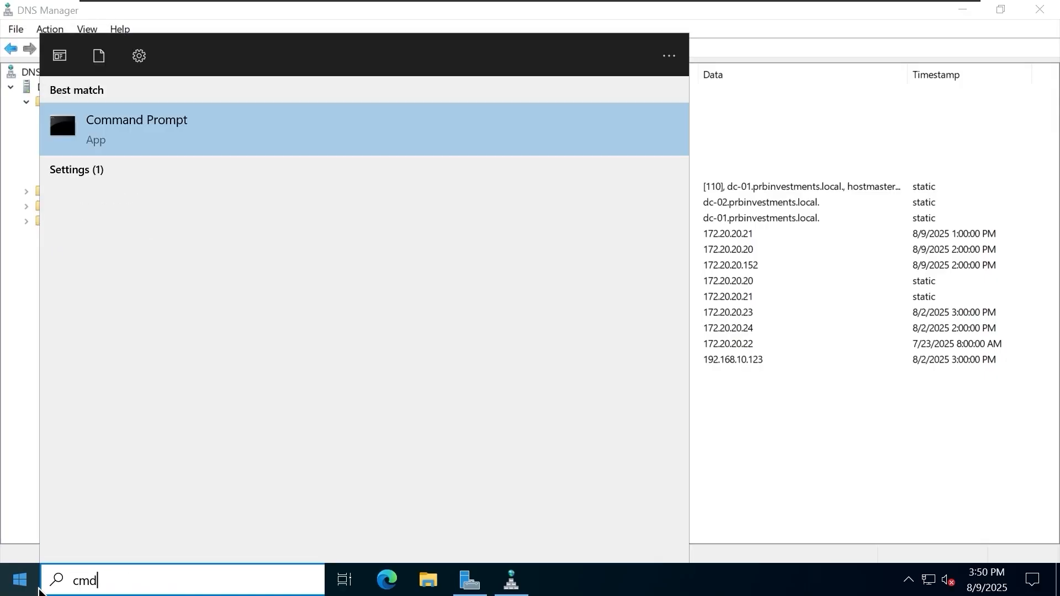
key("Return")
double_click(468, 99)
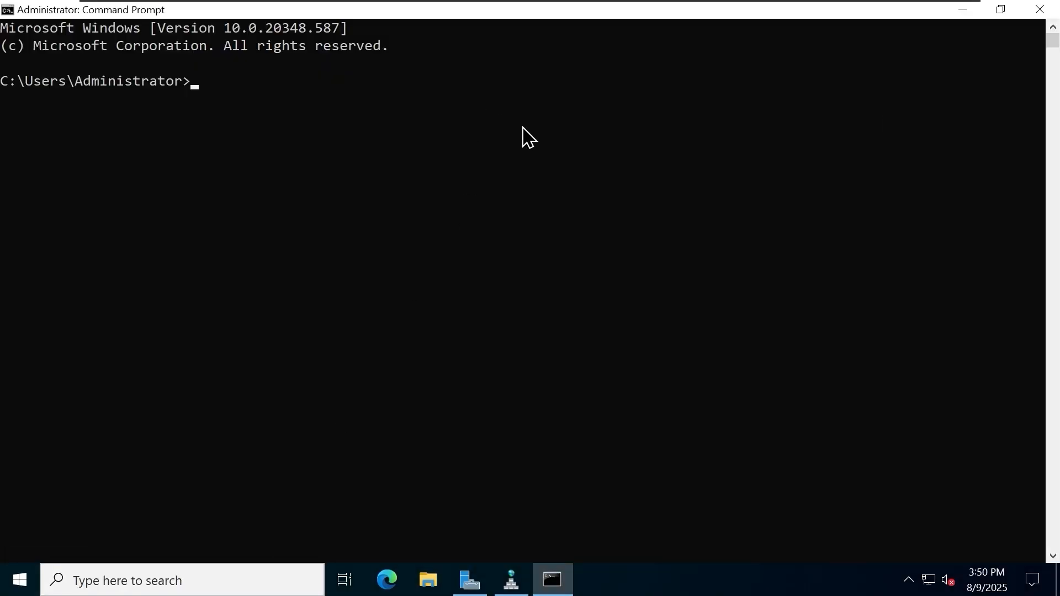
type("ping 172.20.20.254")
key("Return")
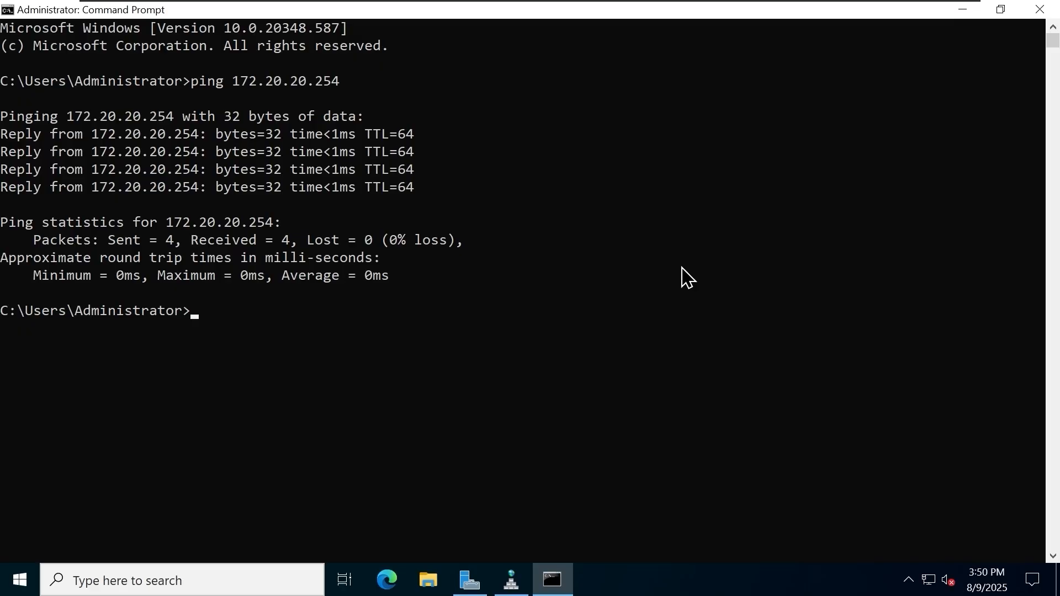
- Ping the firewall by its host name opnsense.prbinvestments.local
type("ping opnsense.prbl")
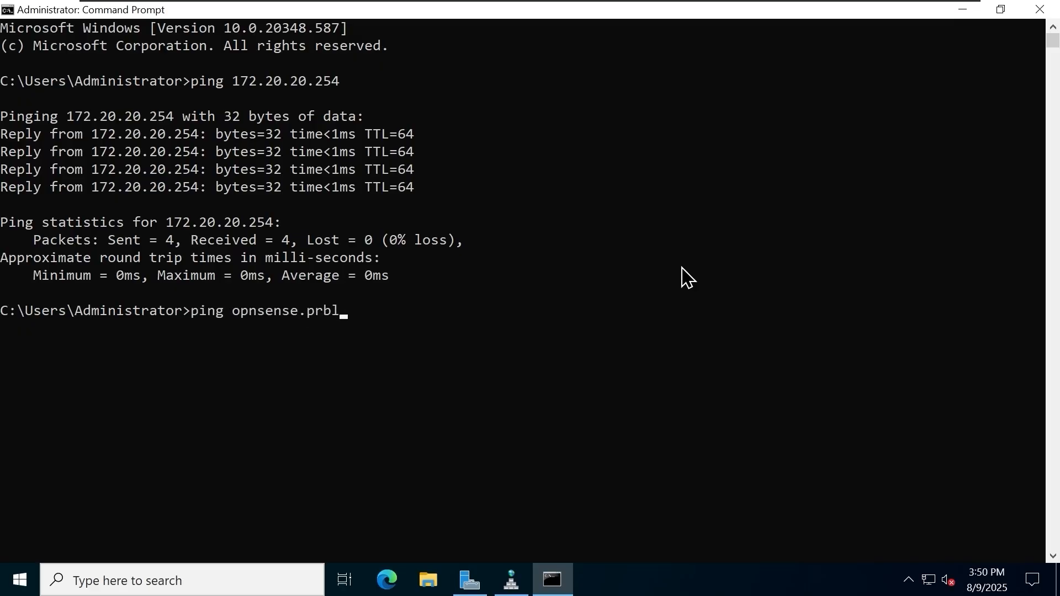
key("BackSpace")
type("investmetn")
key("BackSpace")
key("BackSpace")
type("nts.local")
key("Return")
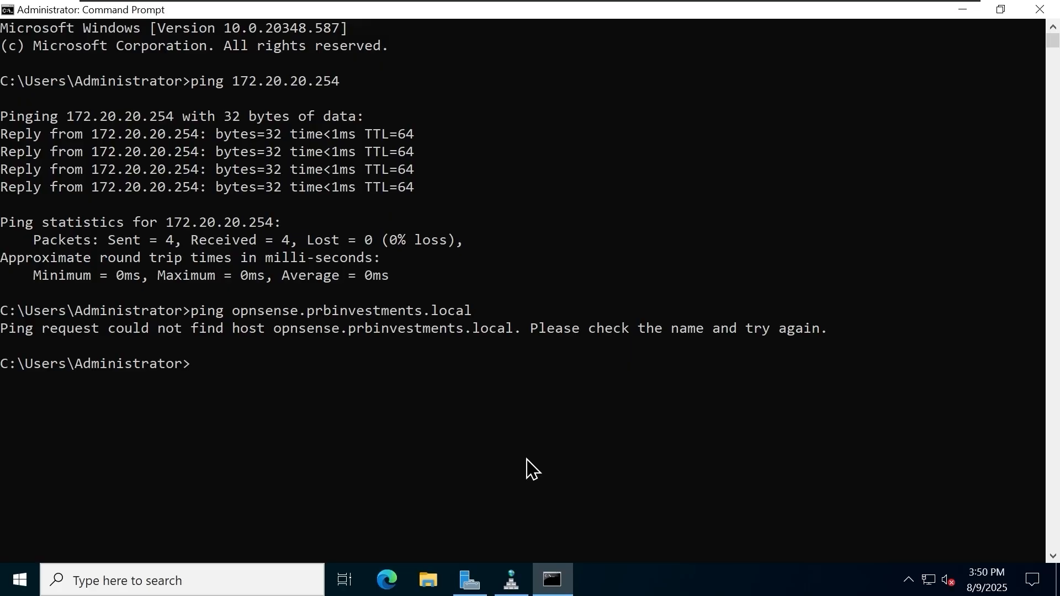
- Switch to DNS Manager and add a host (A) record named opnsense with IP address 172.20.20.254 to the prbinvestments.local zone
left_click(511, 580)
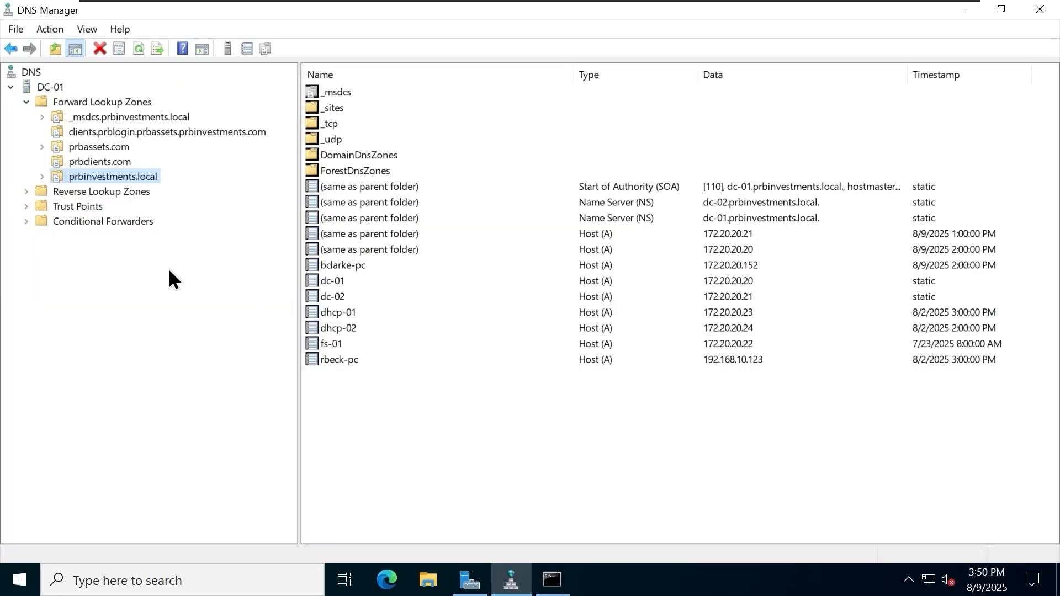
right_click(132, 177)
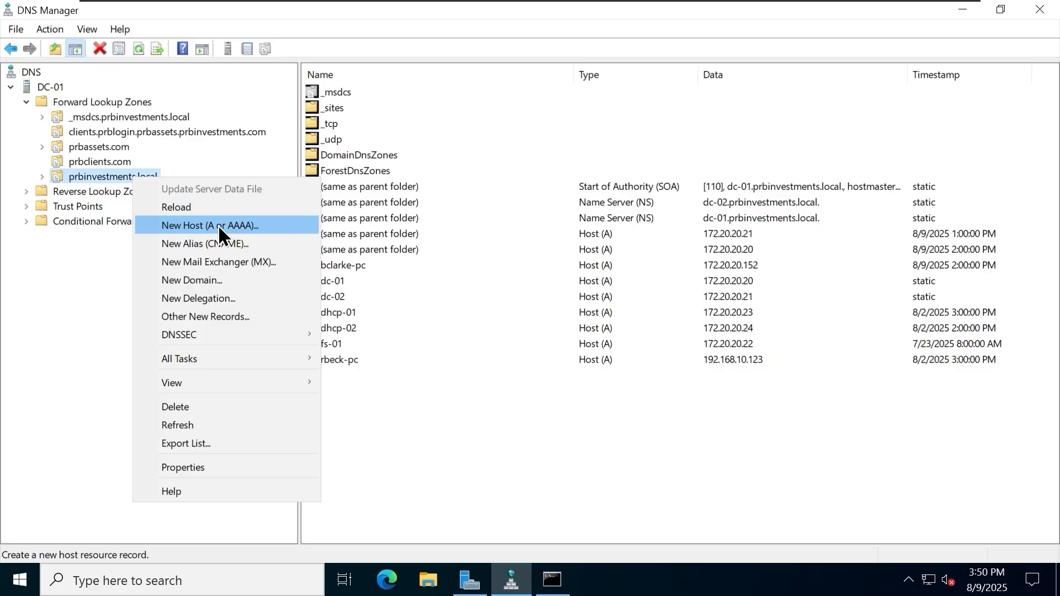
left_click(218, 224)
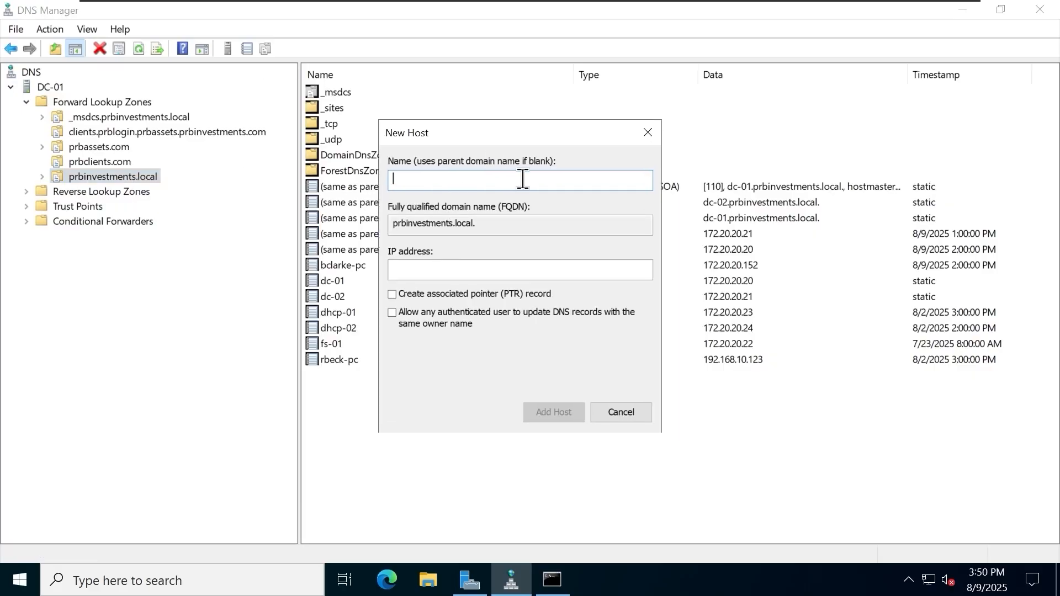
type("opns")
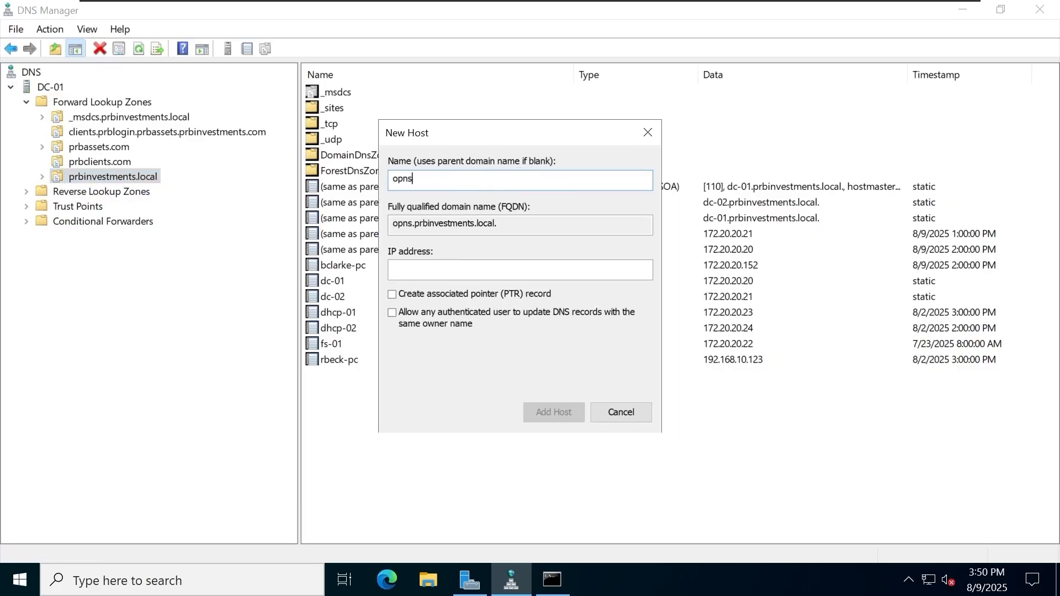
type("ense")
left_click(582, 266)
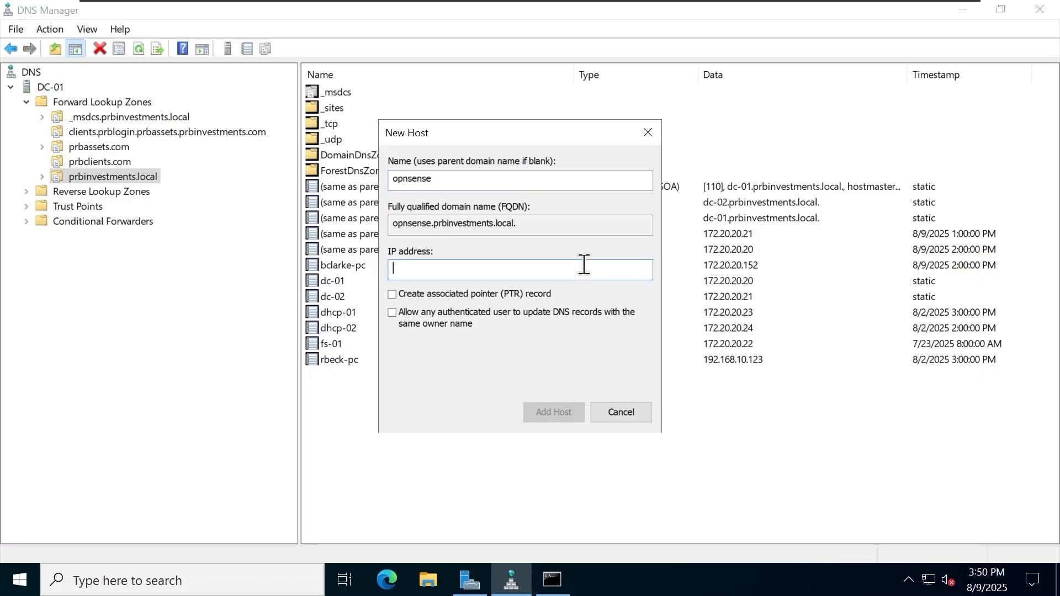
type("172.20.20.254")
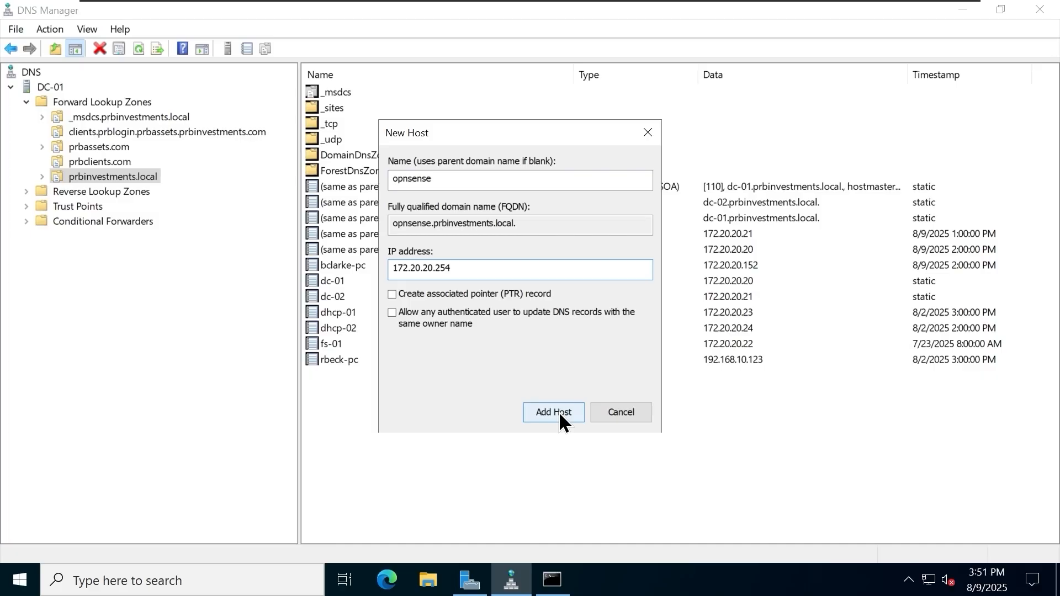
left_click(558, 412)
left_click(638, 397)
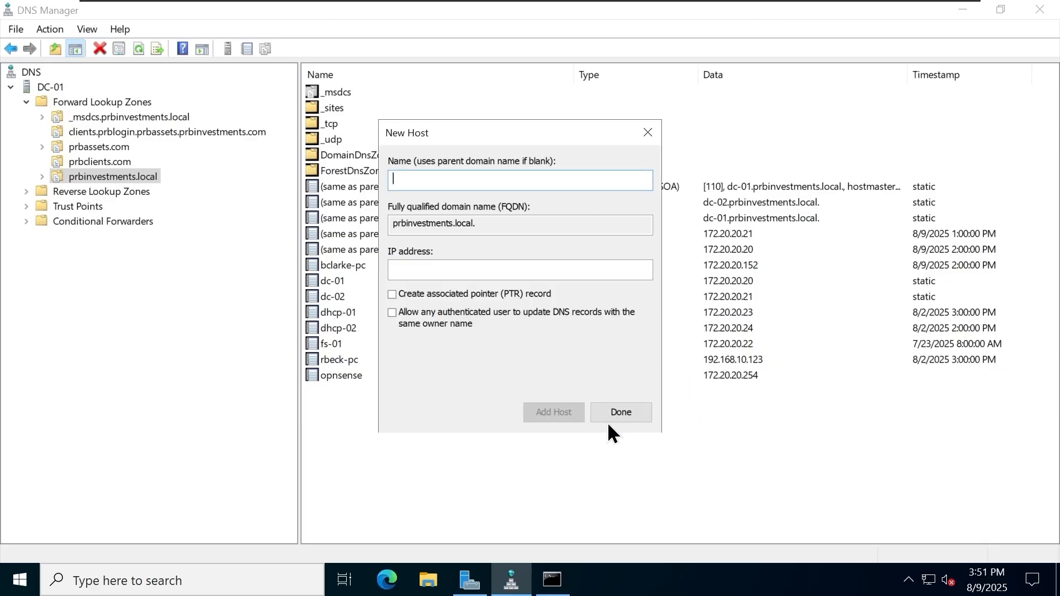
left_click(621, 412)
left_click(537, 375)
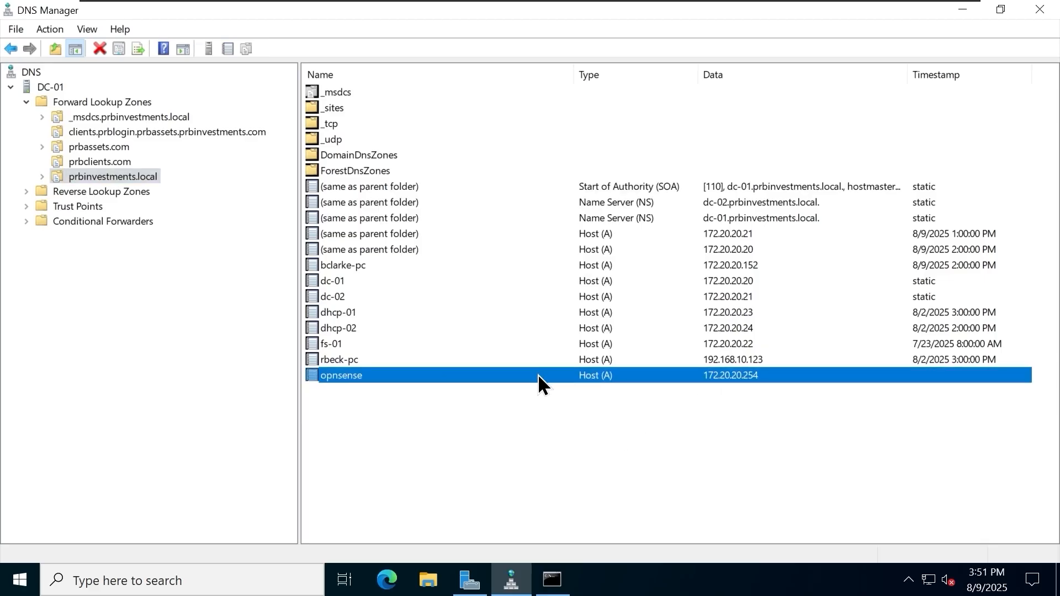
left_click(526, 456)
- Add a host (A) record named opnsense with IP address 172.20.20.254 to the prbassets.com forward lookup zone
left_click(118, 147)
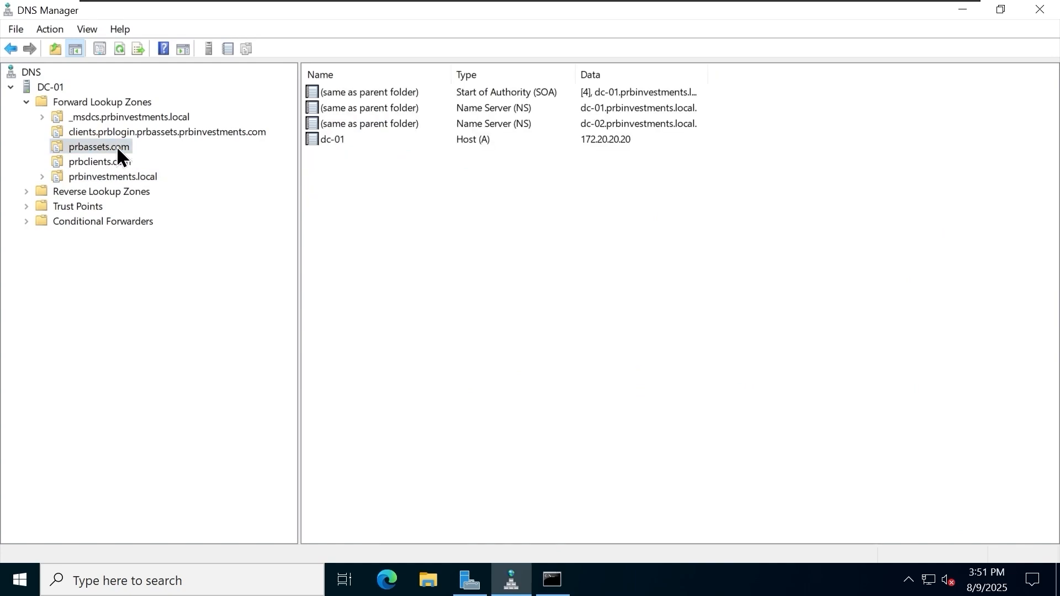
right_click(117, 147)
left_click(227, 191)
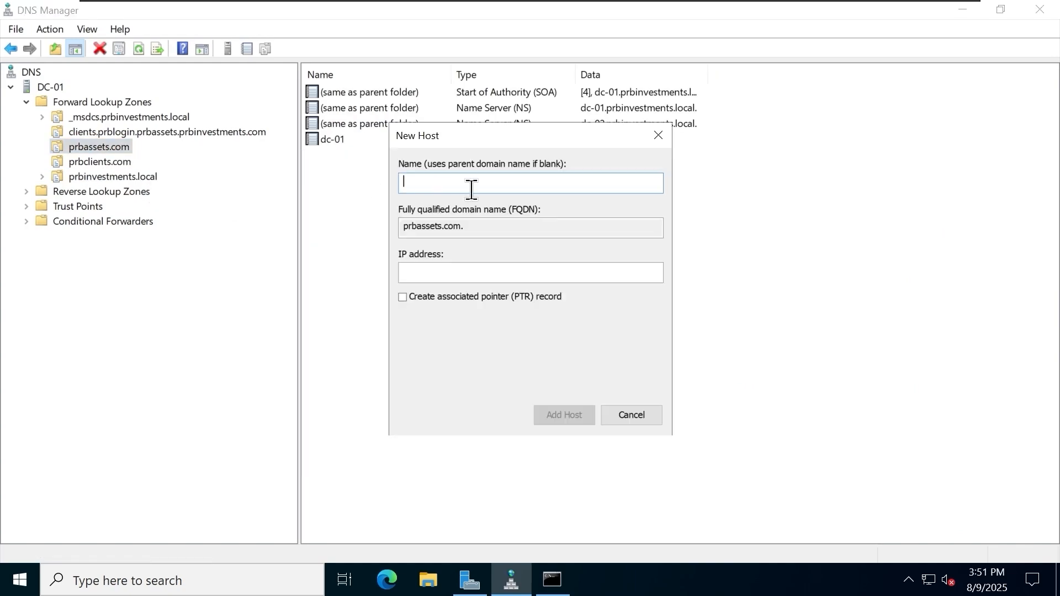
type("opnsense")
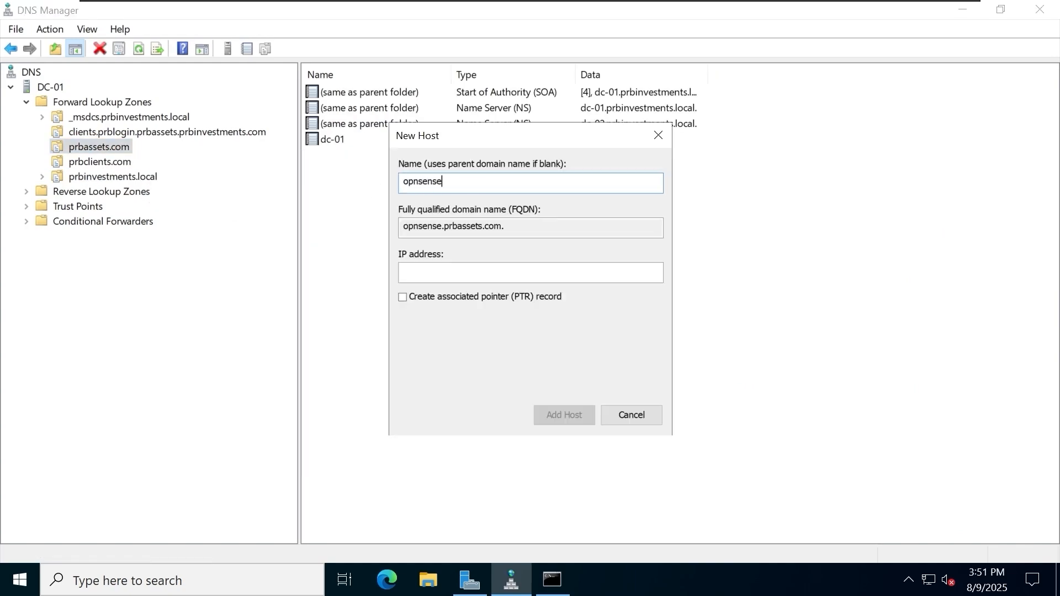
left_click(578, 276)
type("172.")
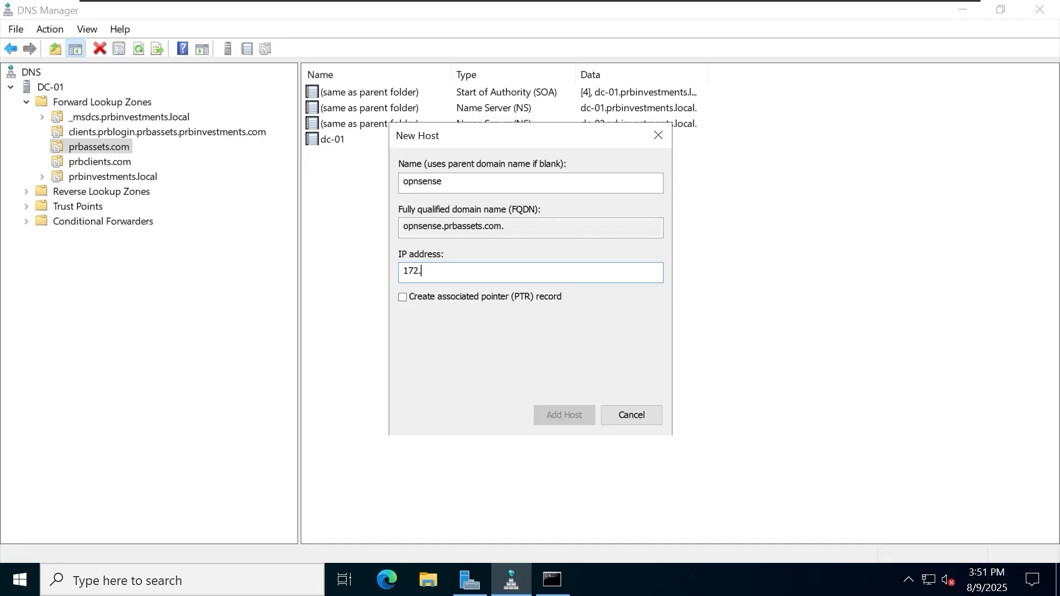
type("20.20.254")
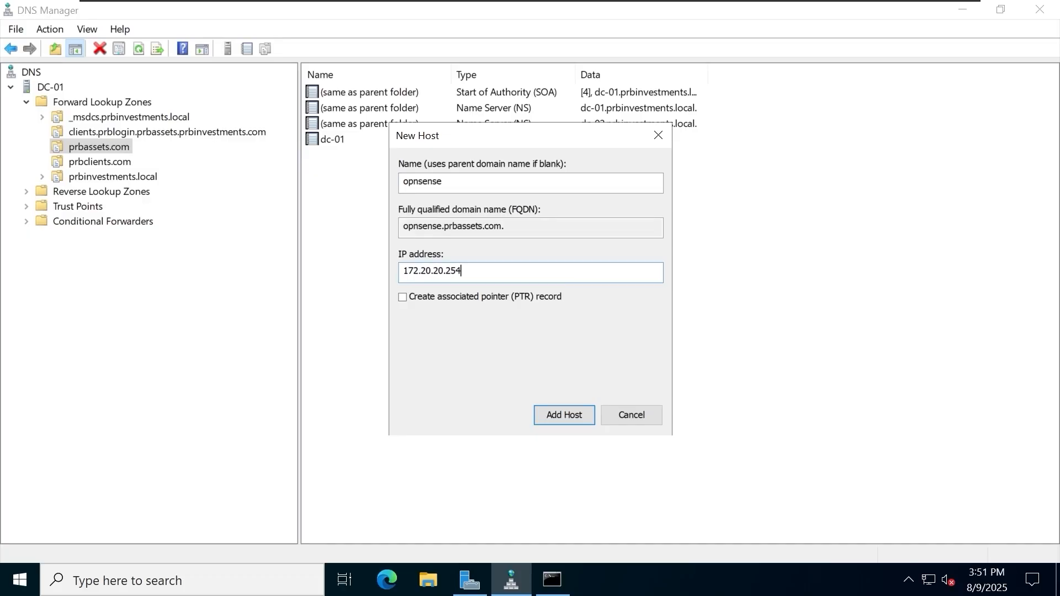
left_click(568, 415)
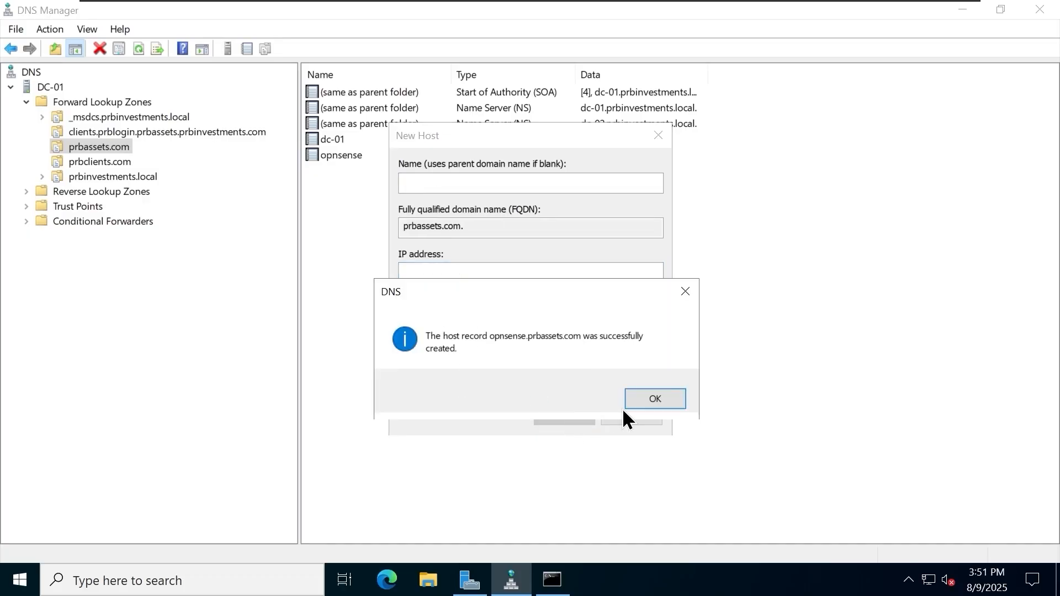
left_click(657, 399)
left_click(641, 419)
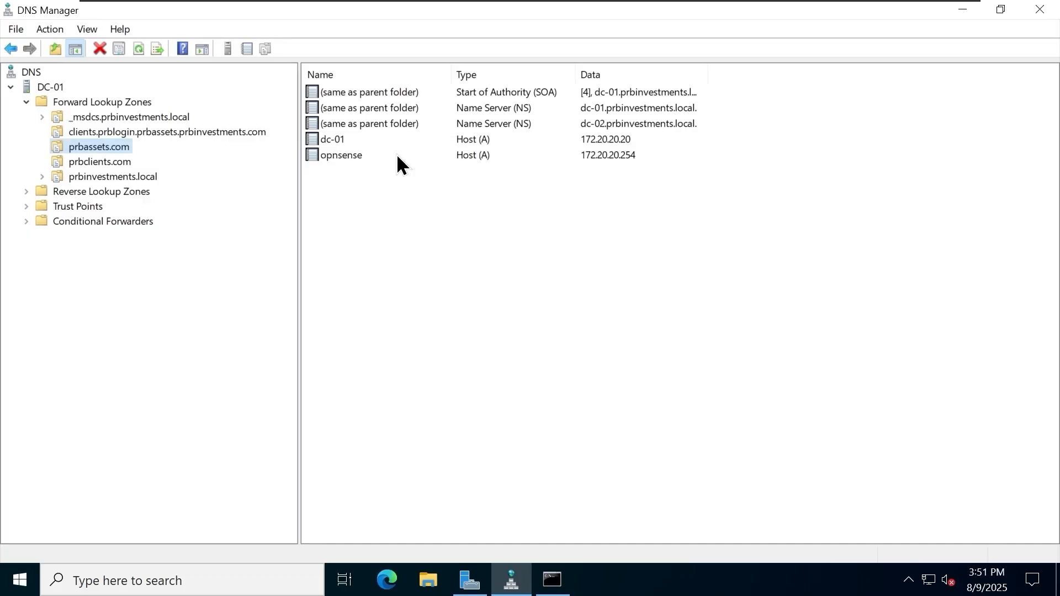
left_click(396, 154)
left_click(130, 178)
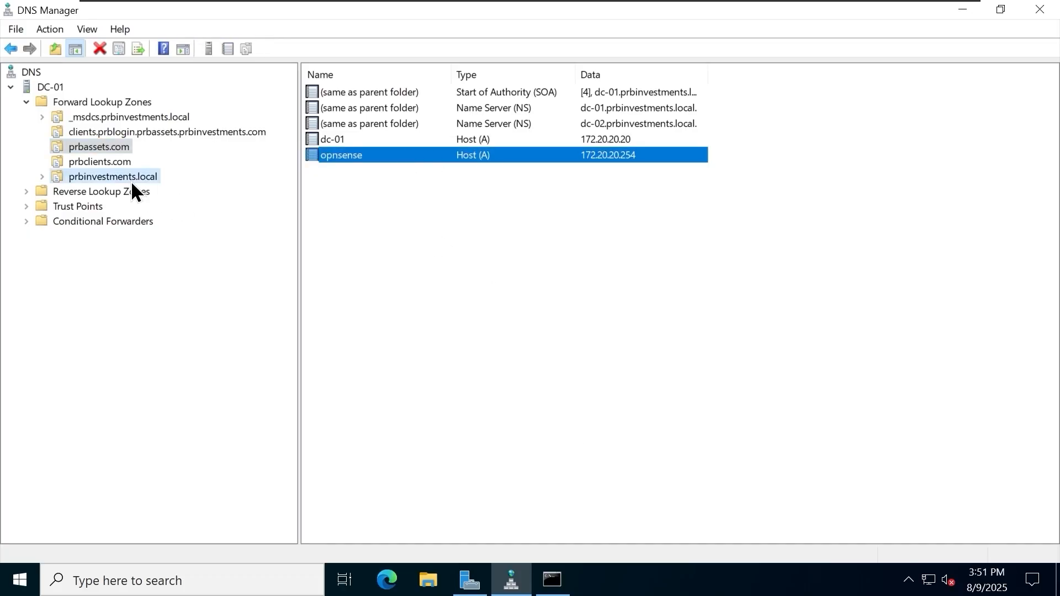
- Switch to Command Prompt and repeat the ping of opnsense.prbinvestments.local to test the new record
left_click(552, 580)
left_click(534, 381)
key("Up")
key("Return")
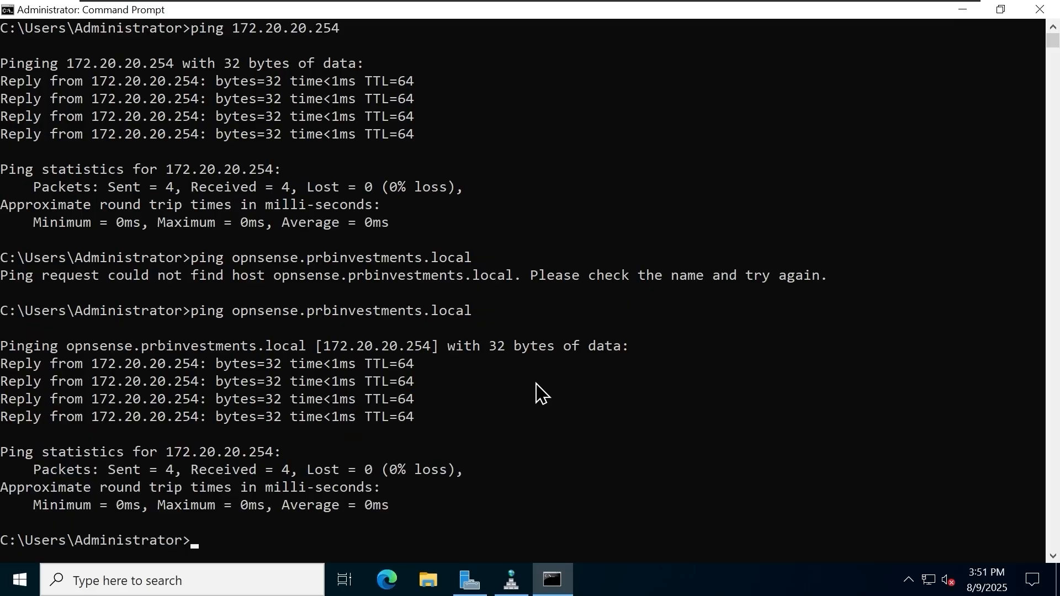
- Ping opnsense.prbassets.com to test name resolution in the second zone
key("Up")
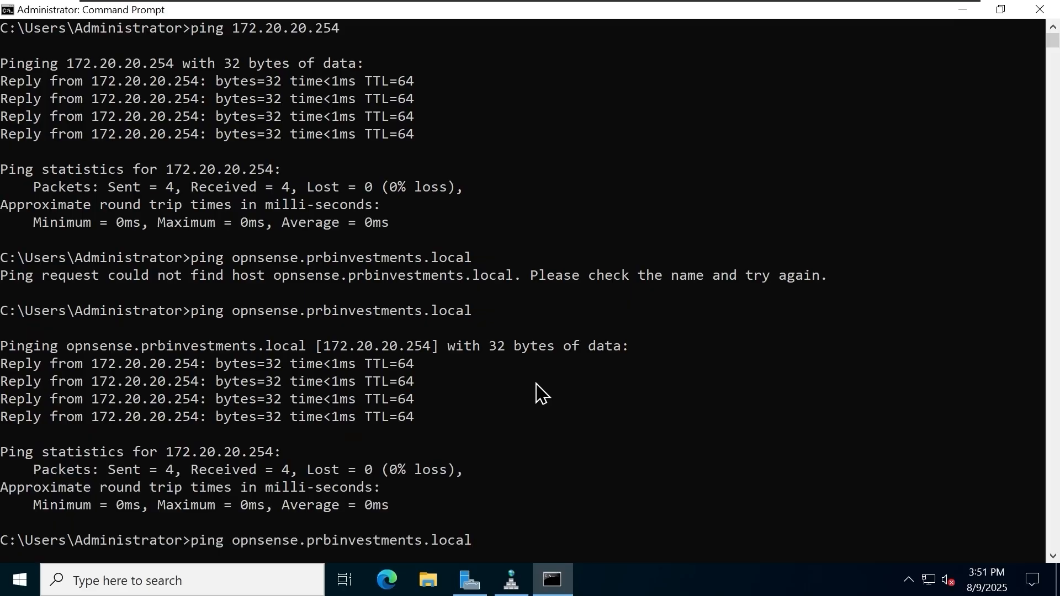
key("BackSpace")
key("BackSpace")
key("BackSpace")
key("BackSpace")
key("BackSpace")
key("BackSpace")
key("BackSpace")
key("BackSpace")
key("BackSpace")
key("BackSpace")
key("BackSpace")
key("BackSpace")
key("BackSpace")
key("BackSpace")
key("BackSpace")
key("BackSpace")
key("BackSpace")
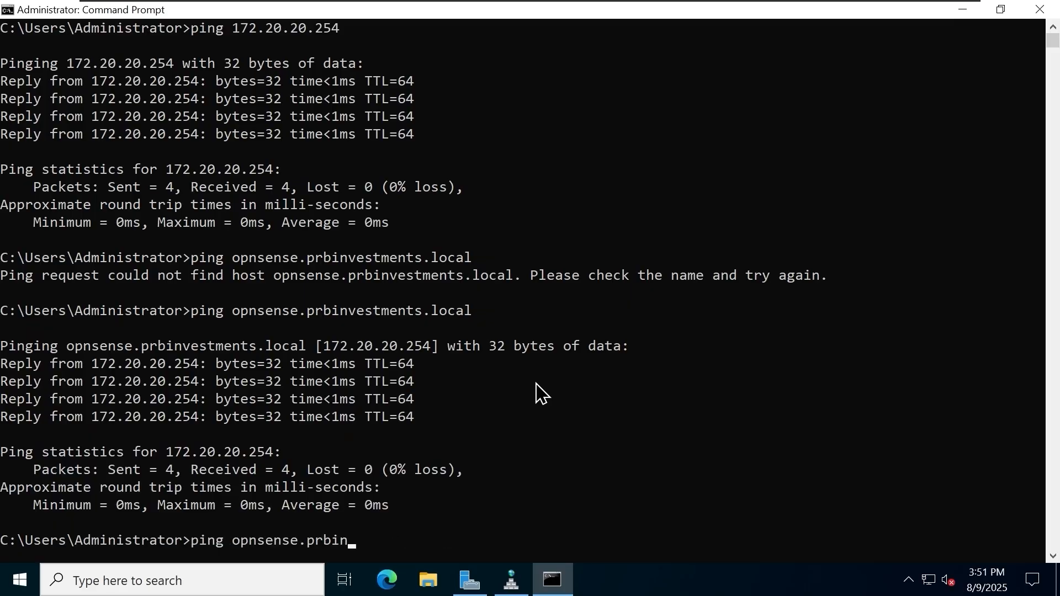
type("assets.com")
key("Return")
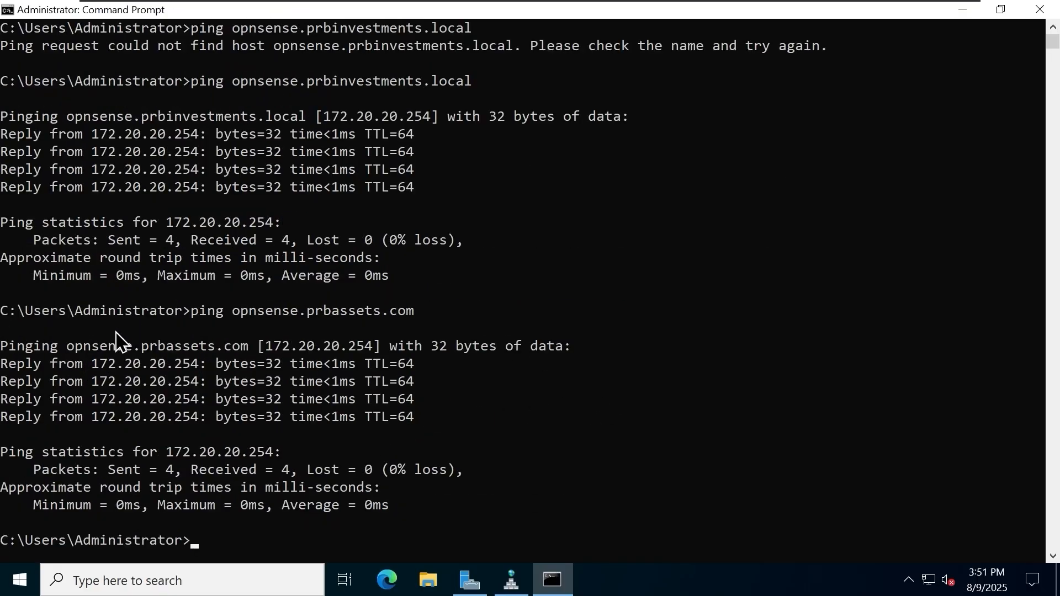
- Switch to Microsoft Edge and load the OPNsense login page at 172.20.20.254
left_click(393, 578)
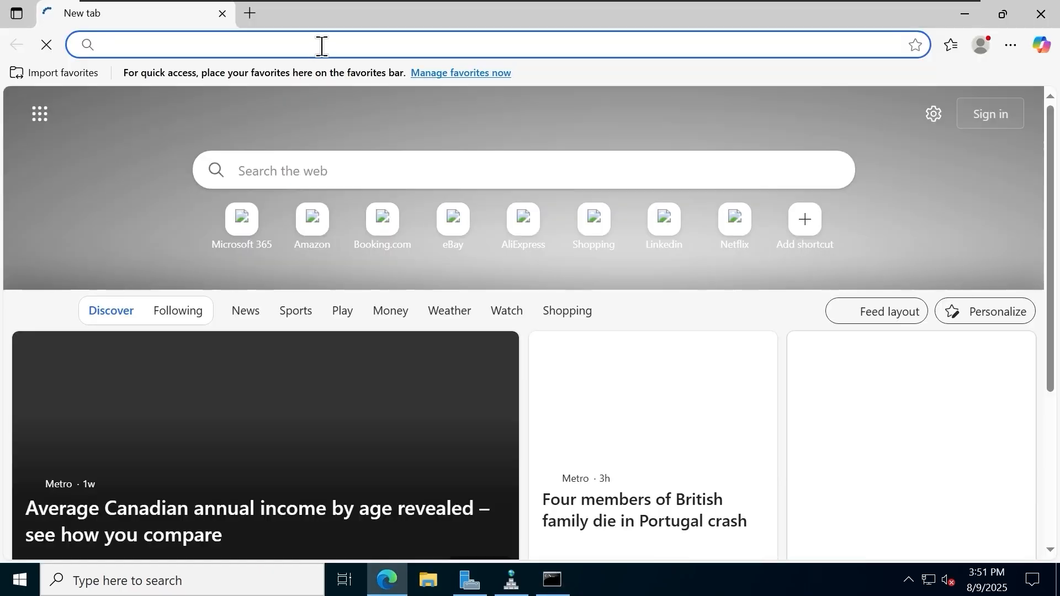
left_click(321, 45)
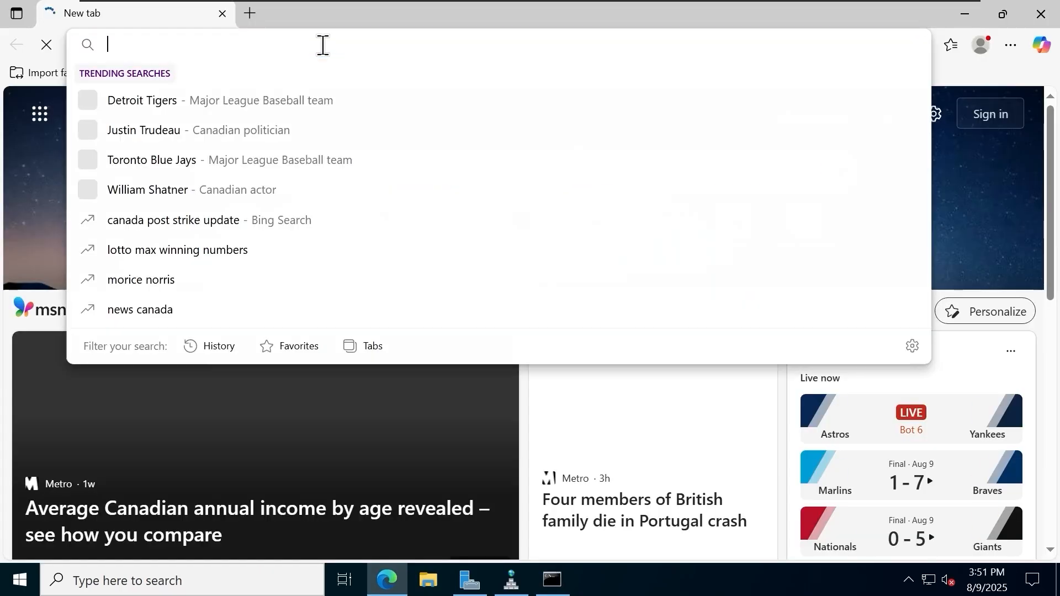
type("172.20.20254")
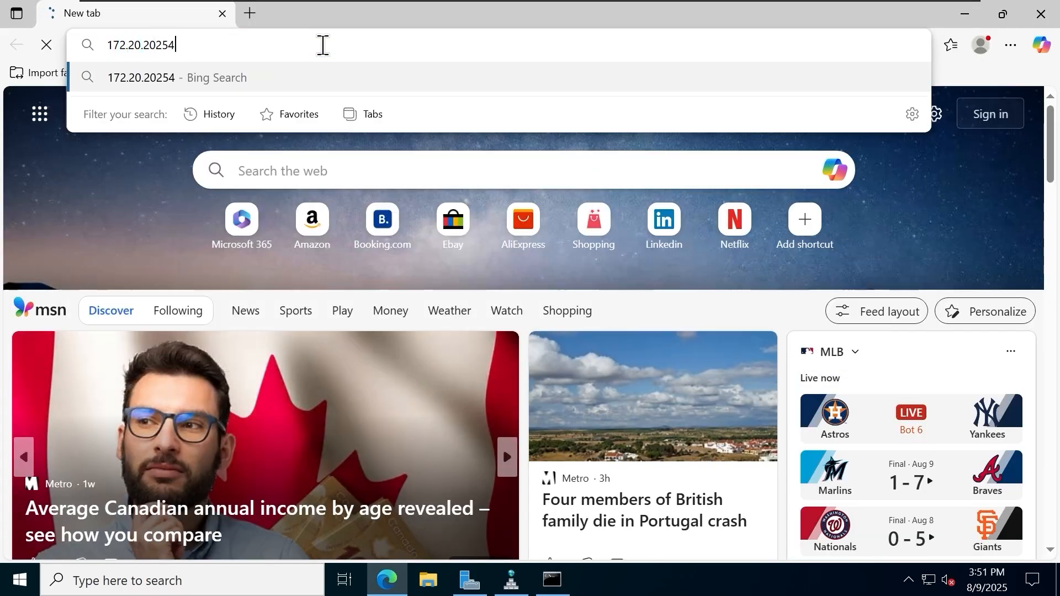
key("BackSpace")
key("BackSpace")
key("BackSpace")
type(".254")
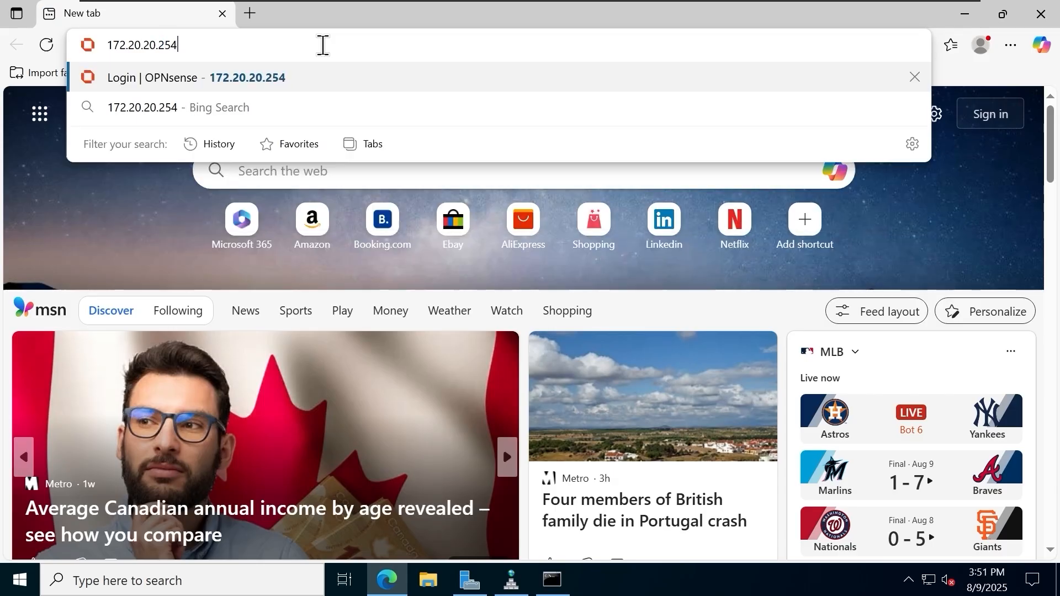
key("Return")
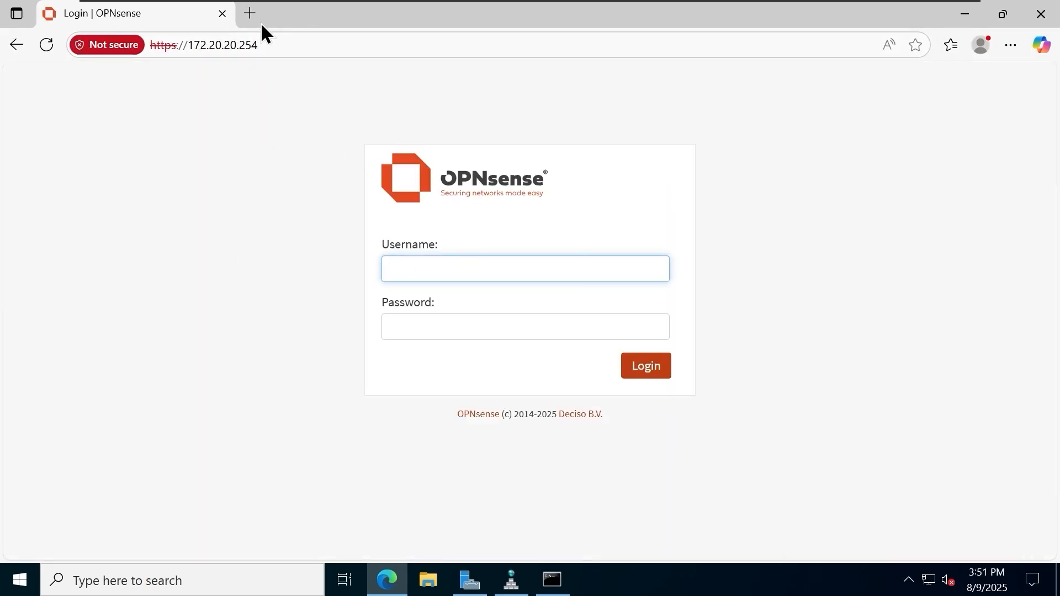
left_click(250, 13)
type("https://op")
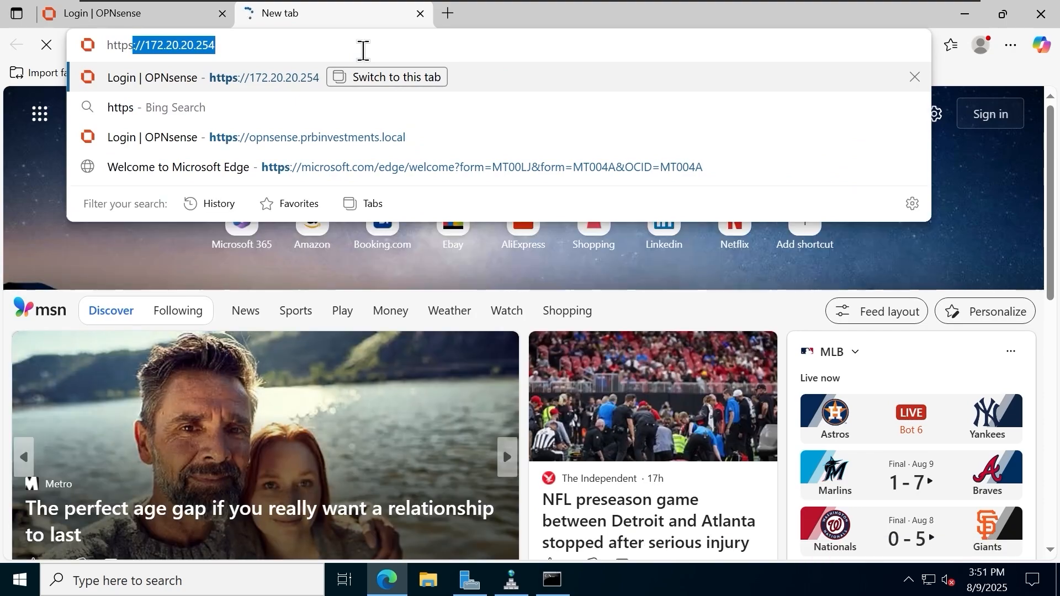
type("nsense.prbinvestments.local")
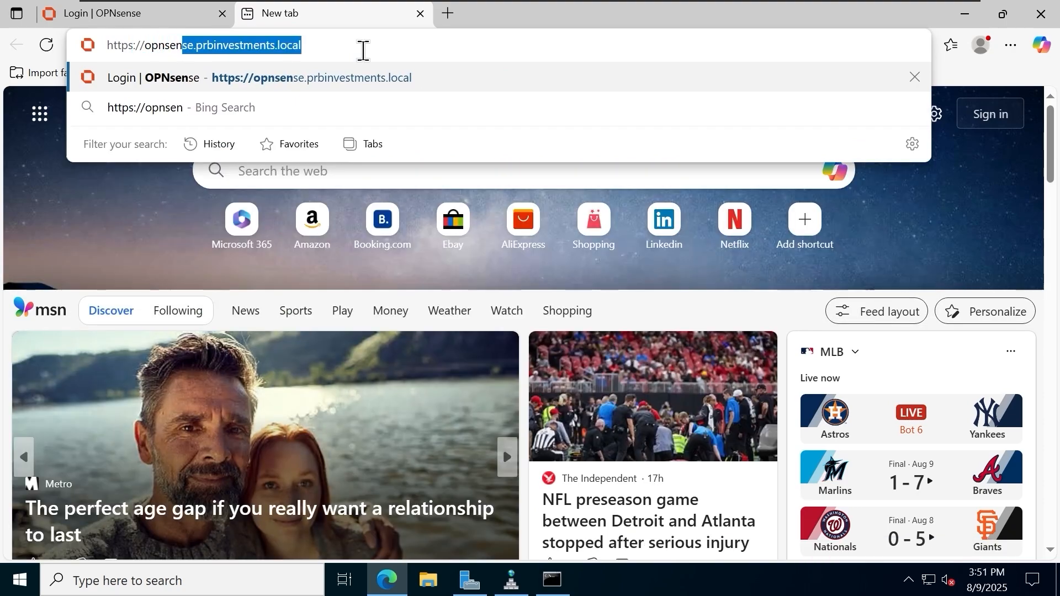
key("End")
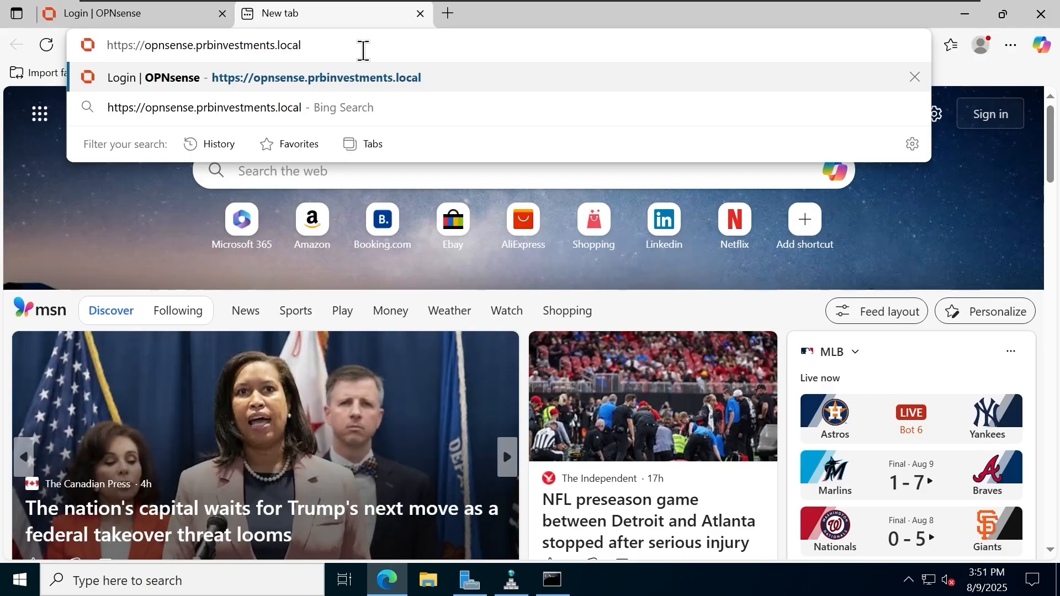
key("Return")
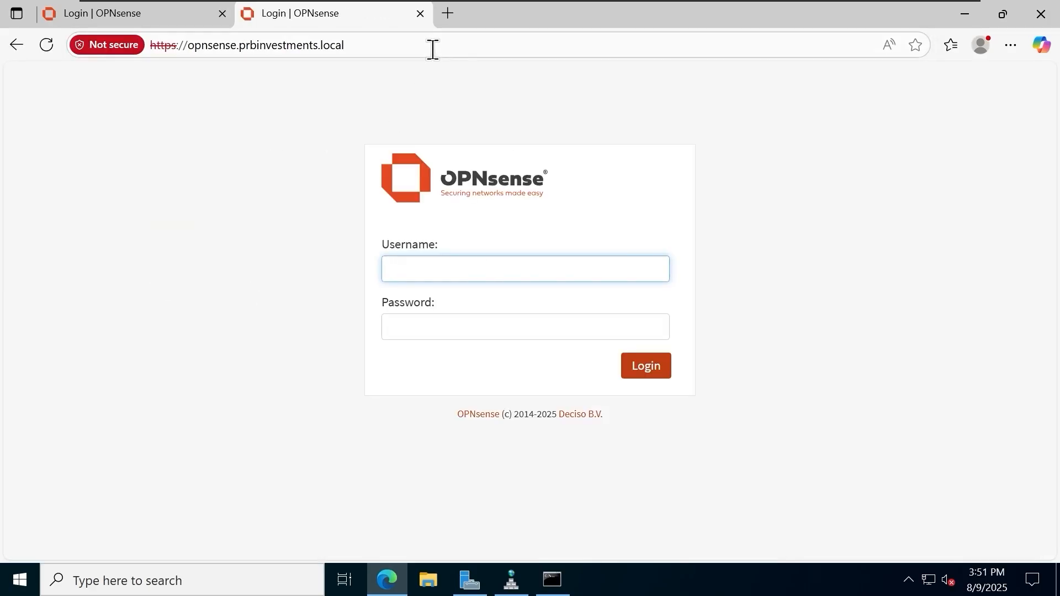
left_click(447, 13)
type("https")
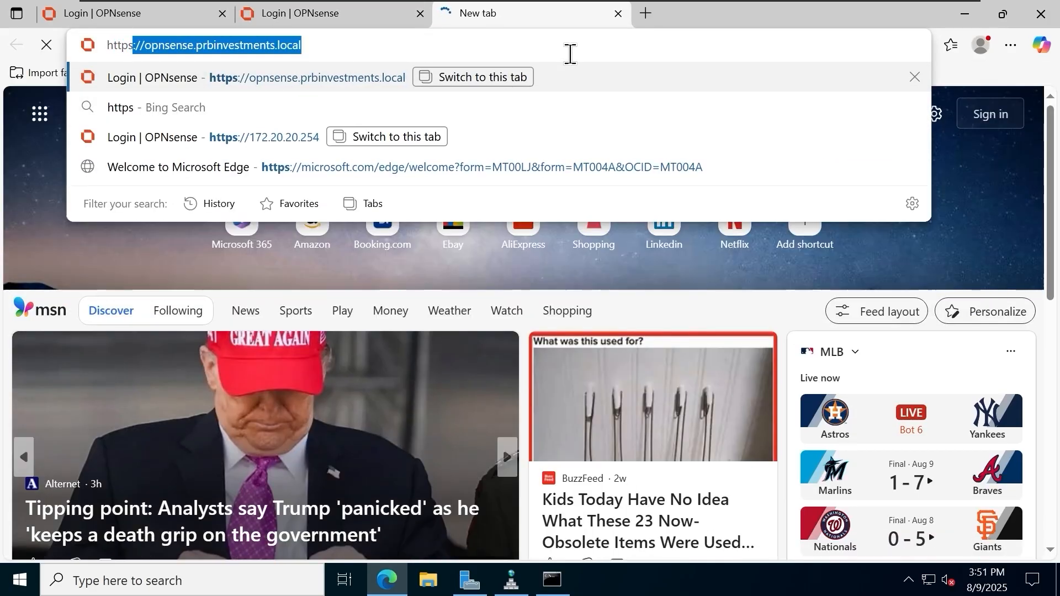
type("://op")
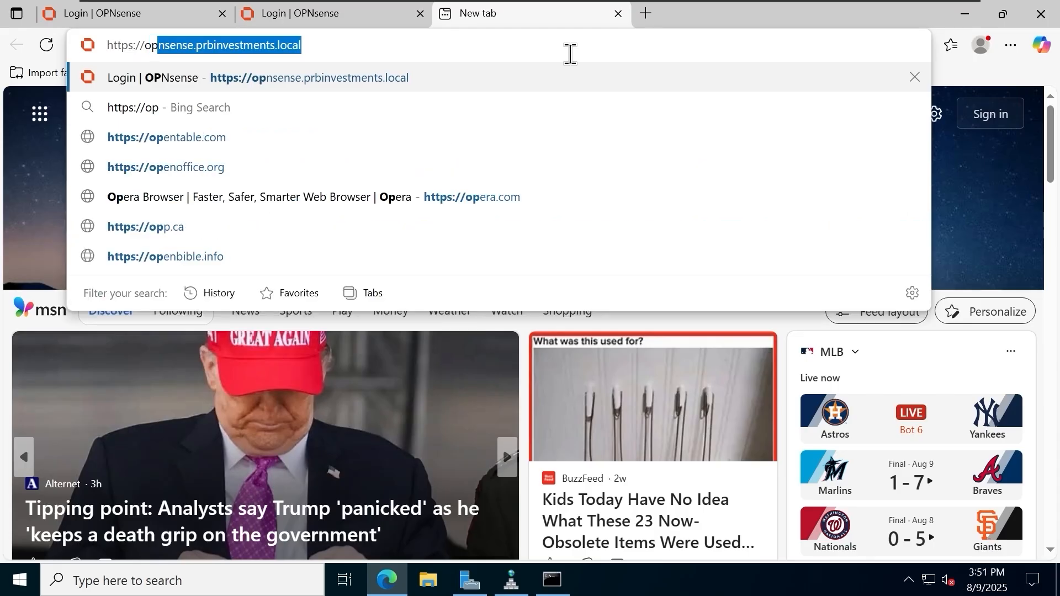
type("nsense.prbass")
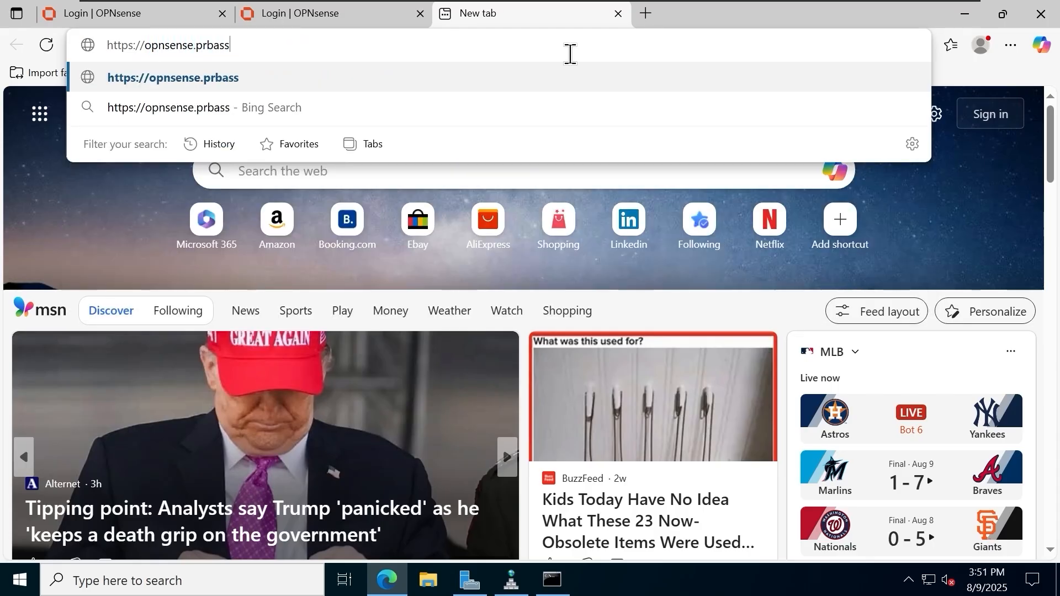
type("ets.com")
key("Return")
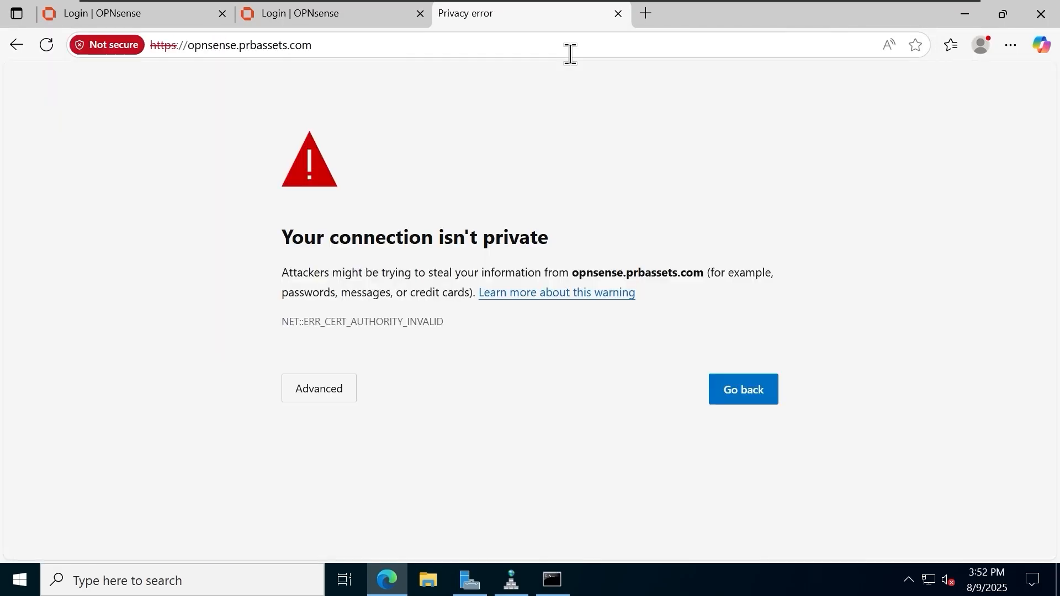
left_click(320, 393)
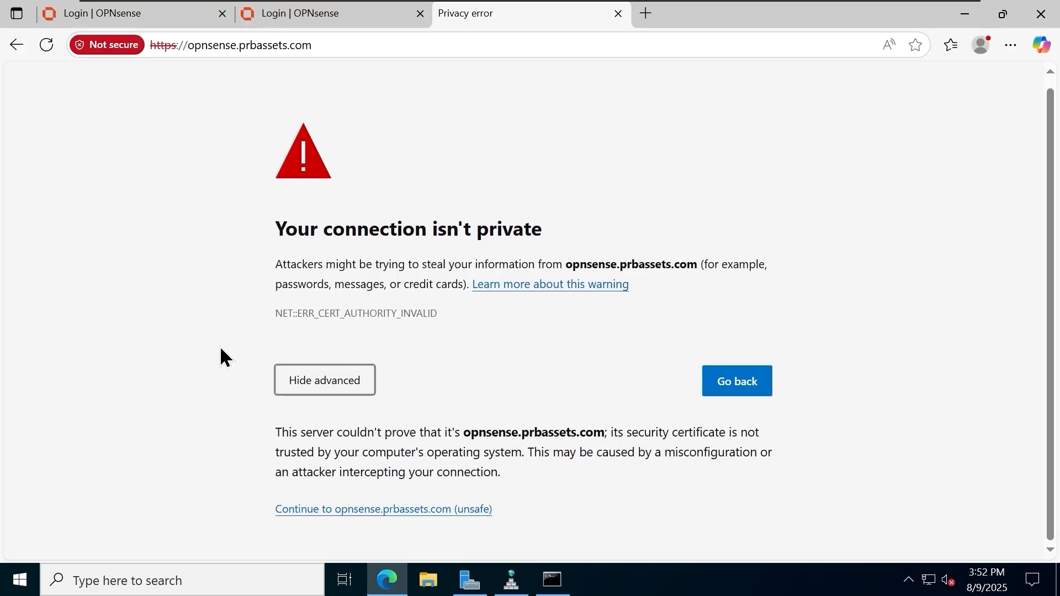
left_click(407, 509)
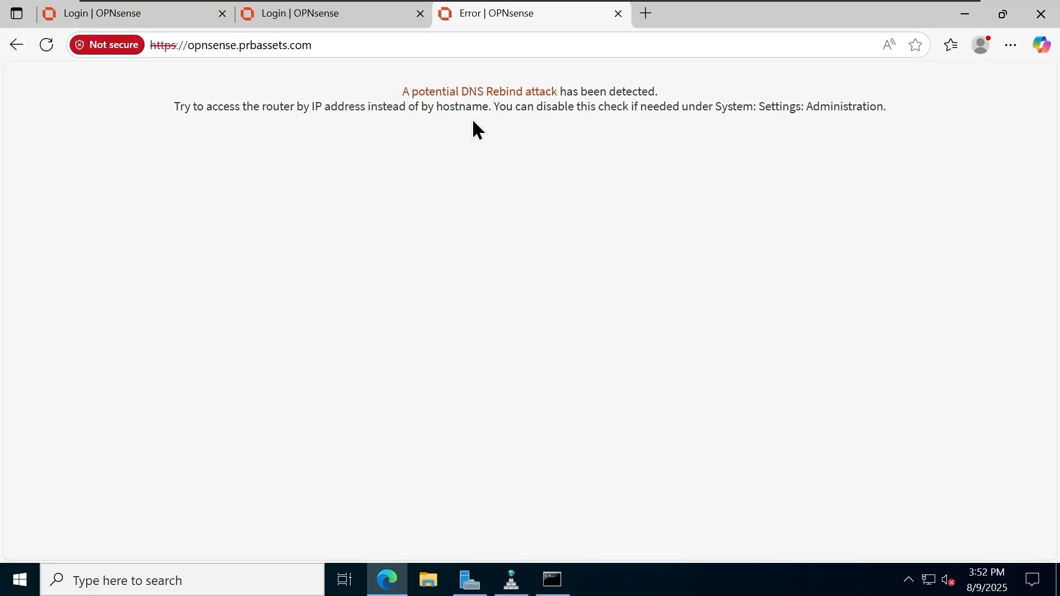
- Read the notice on the opnsense.prbassets.com page about reaching the router by hostname
left_click_drag(345, 105, 908, 111)
left_click(911, 109)
left_click_drag(402, 91, 932, 118)
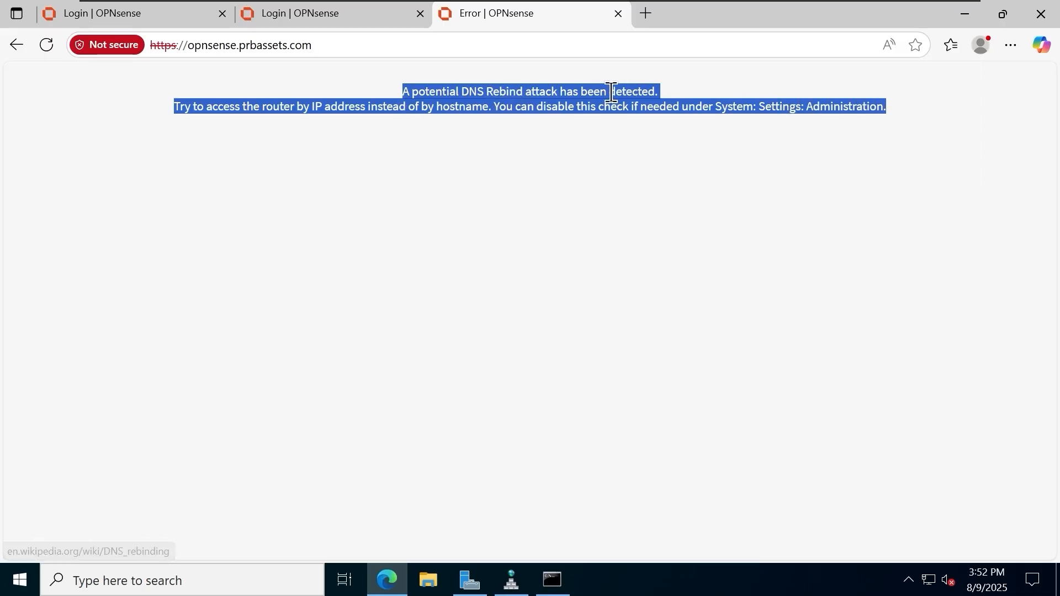
left_click_drag(161, 113, 348, 109)
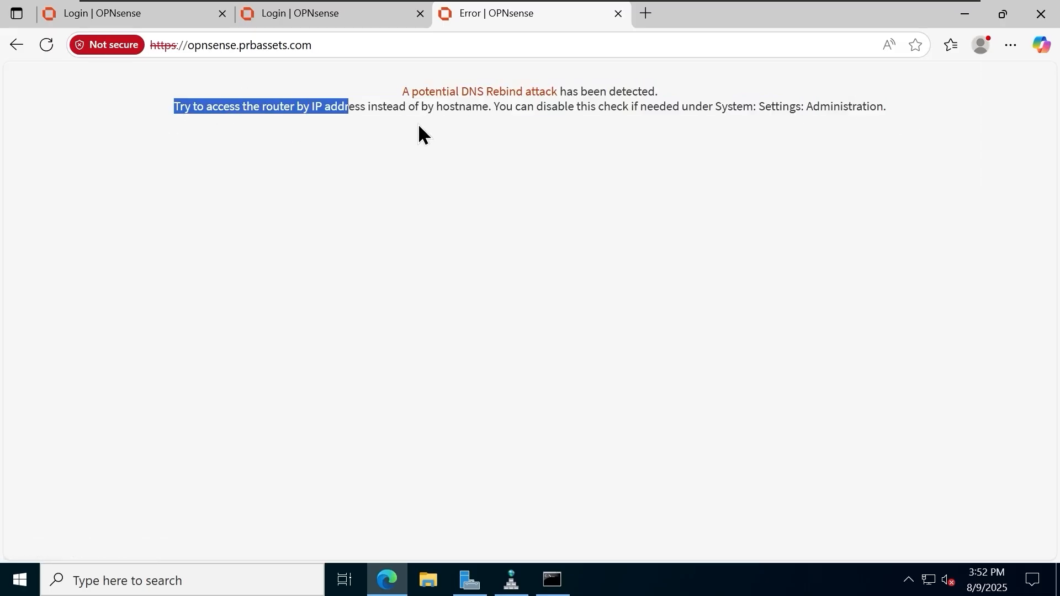
left_click_drag(418, 123, 813, 125)
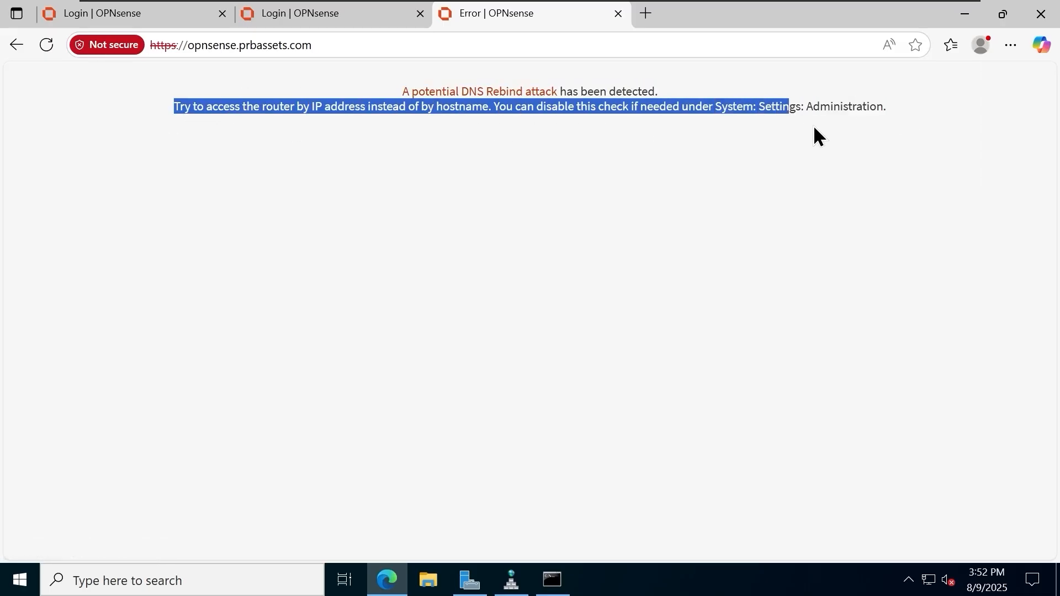
left_click(786, 144)
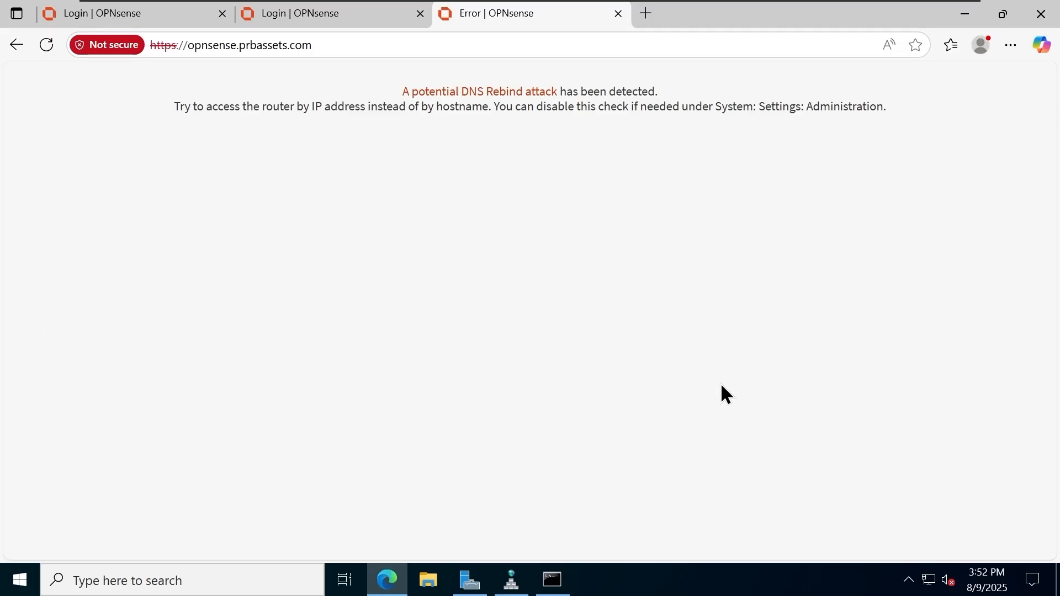
- Switch to Server Manager and open the Internet Protocol Version 6 properties of the Ethernet0 adapter on dc-01
left_click(469, 579)
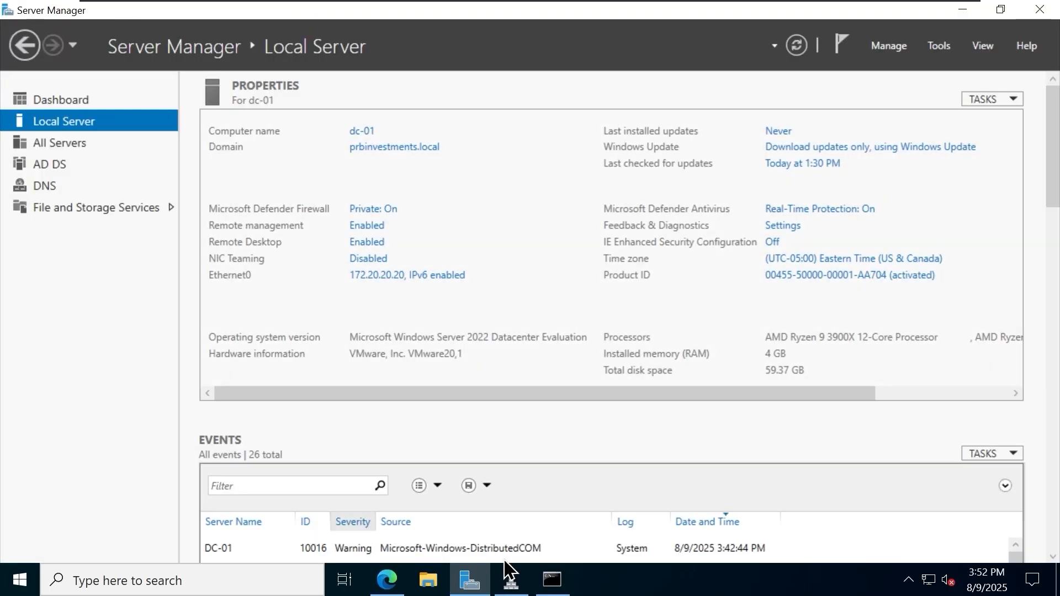
left_click(411, 275)
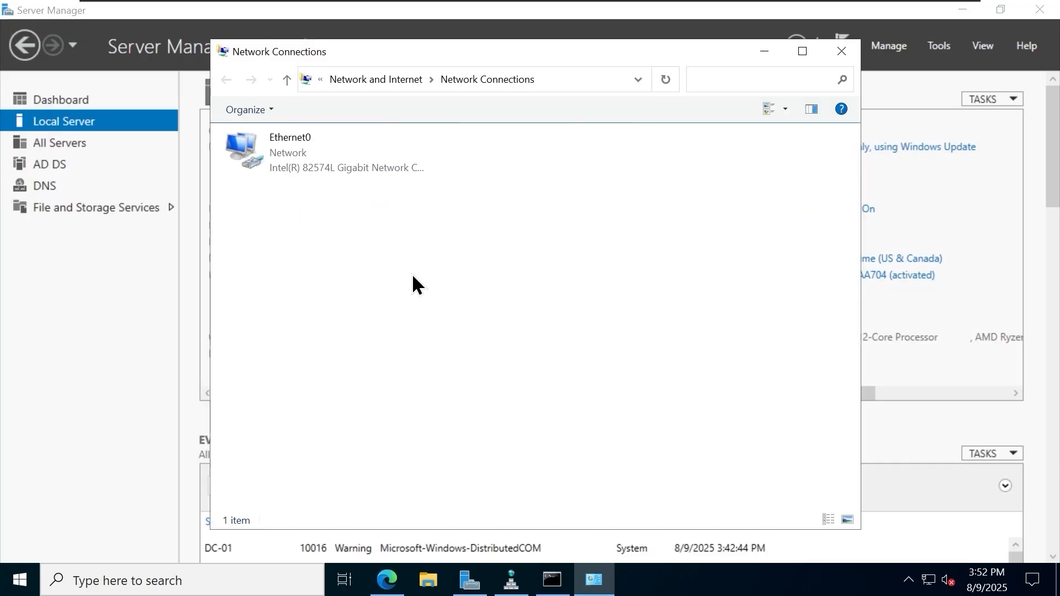
left_click(297, 162)
right_click(298, 172)
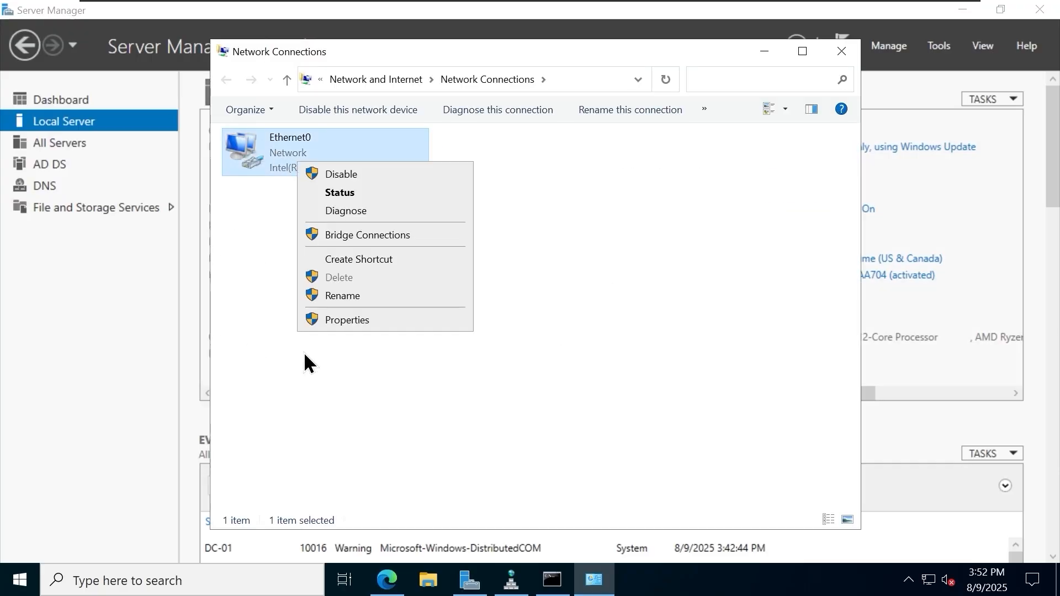
left_click(369, 320)
left_click(412, 337)
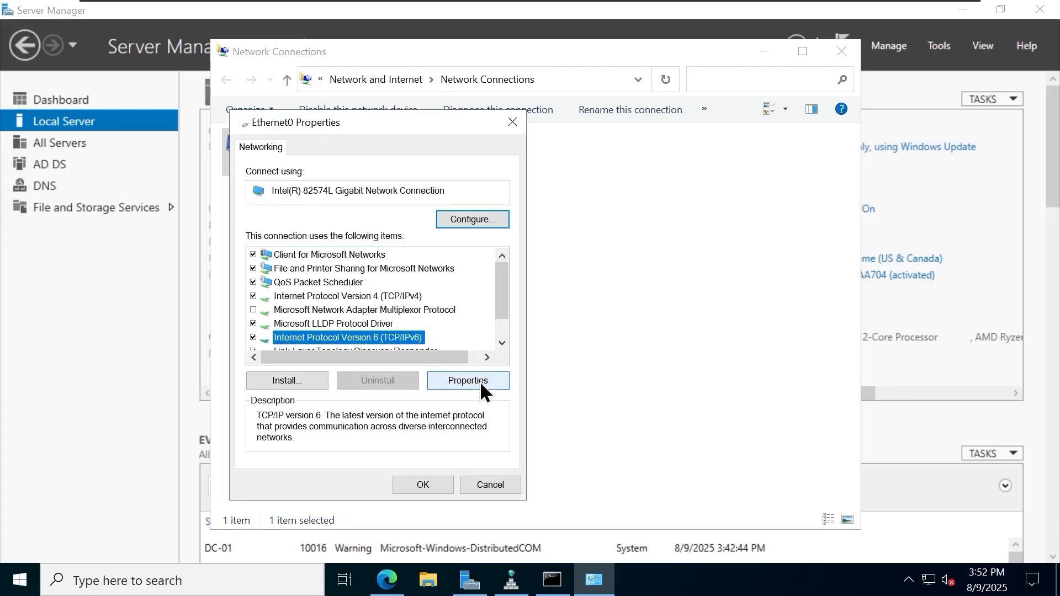
left_click(479, 380)
- Assign the static IPv6 address fd00:1234:5678::1 with subnet prefix length 64 to the adapter
left_click(297, 241)
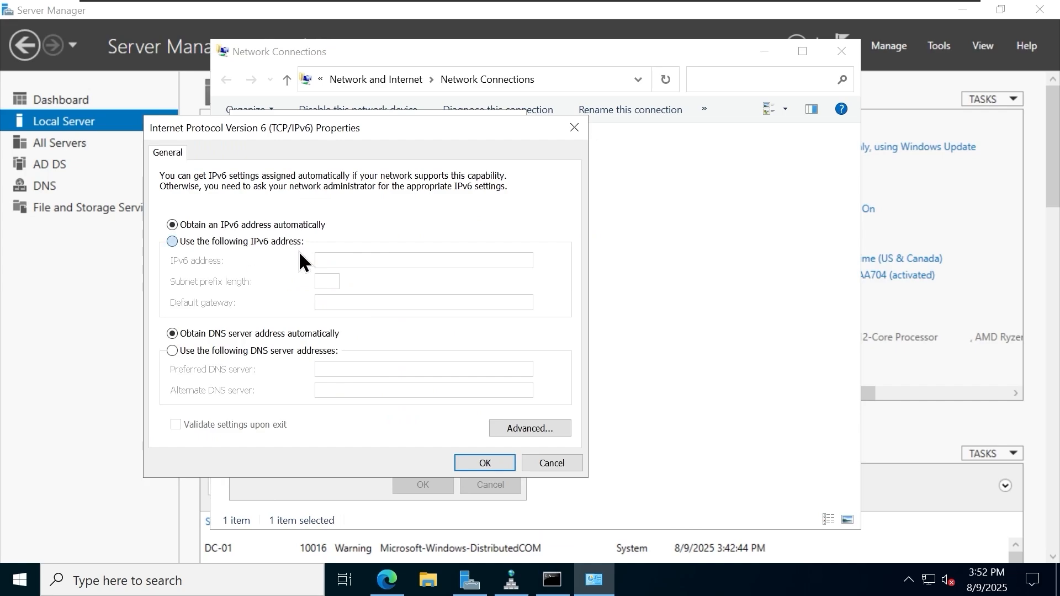
left_click(473, 262)
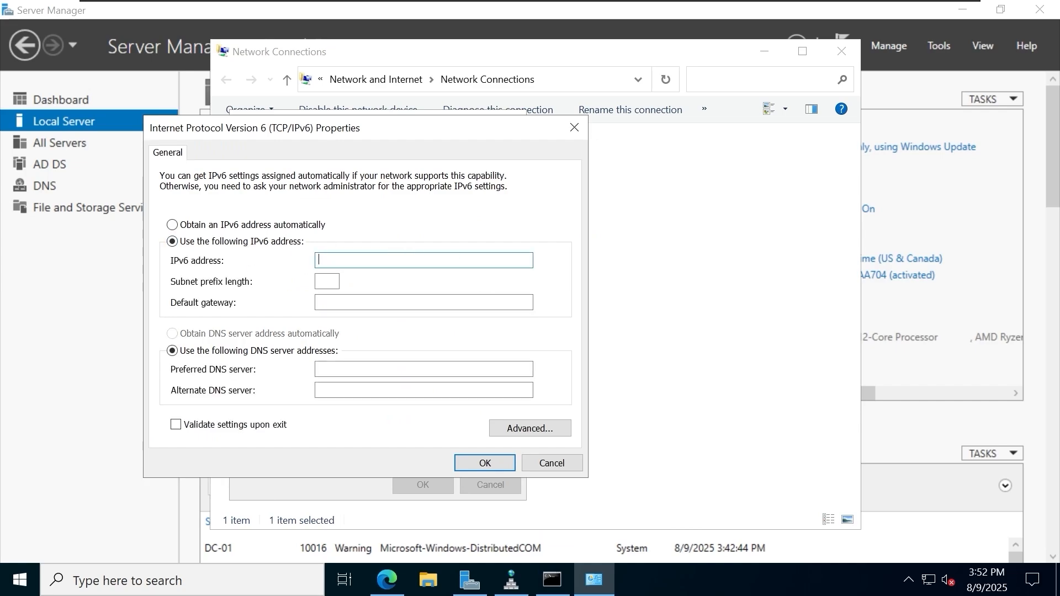
type("fd00:1234")
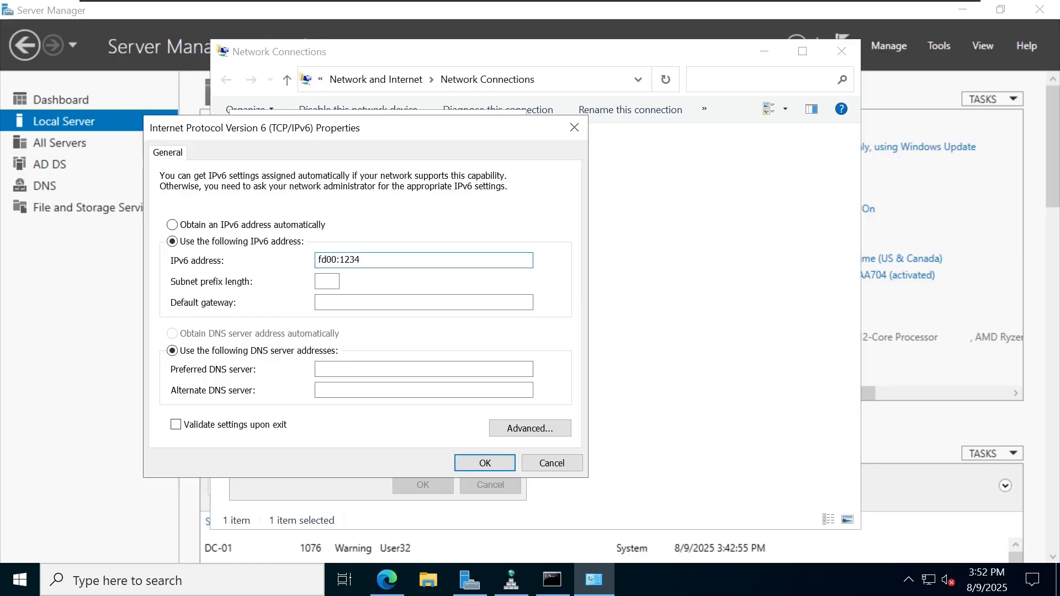
type(":5678::1")
key("Tab")
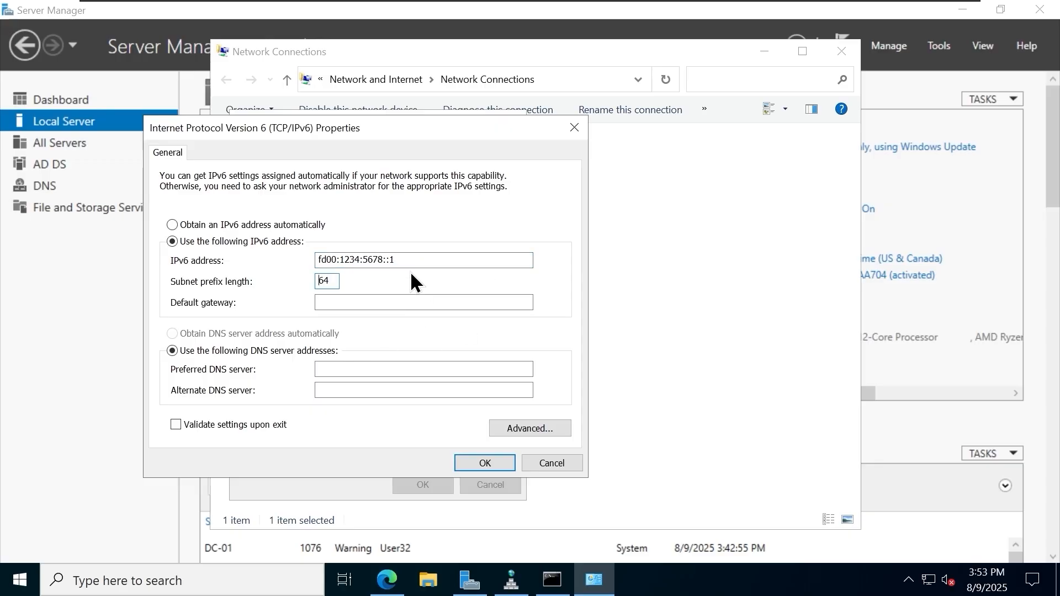
- Copy the server's IPv6 address into the preferred DNS server and apply the adapter settings
left_click_drag(408, 260, 279, 255)
key("ctrl+c")
left_click(484, 371)
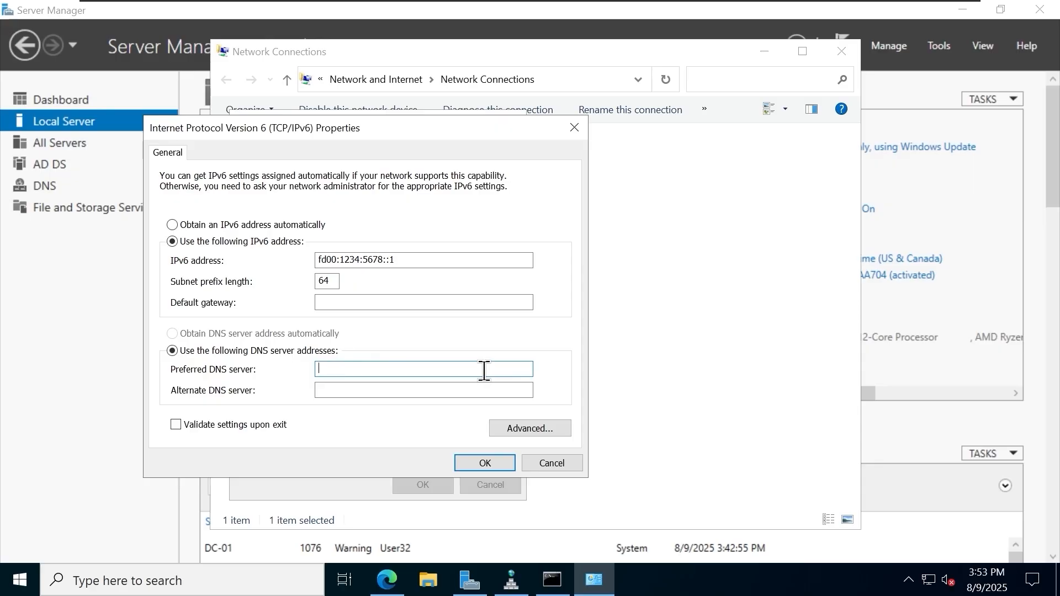
key("ctrl+v")
left_click(493, 461)
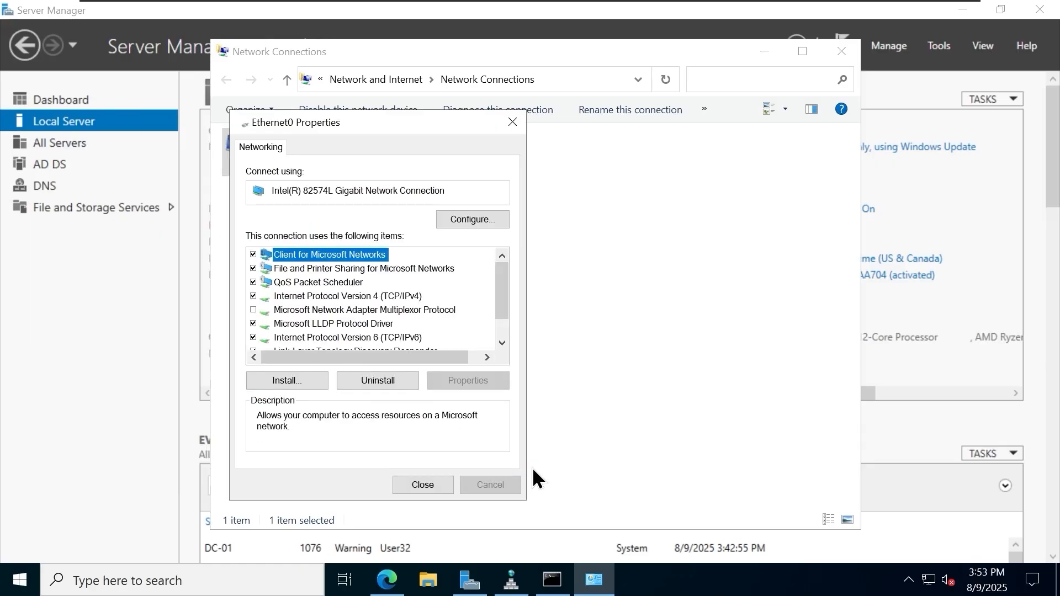
left_click(423, 485)
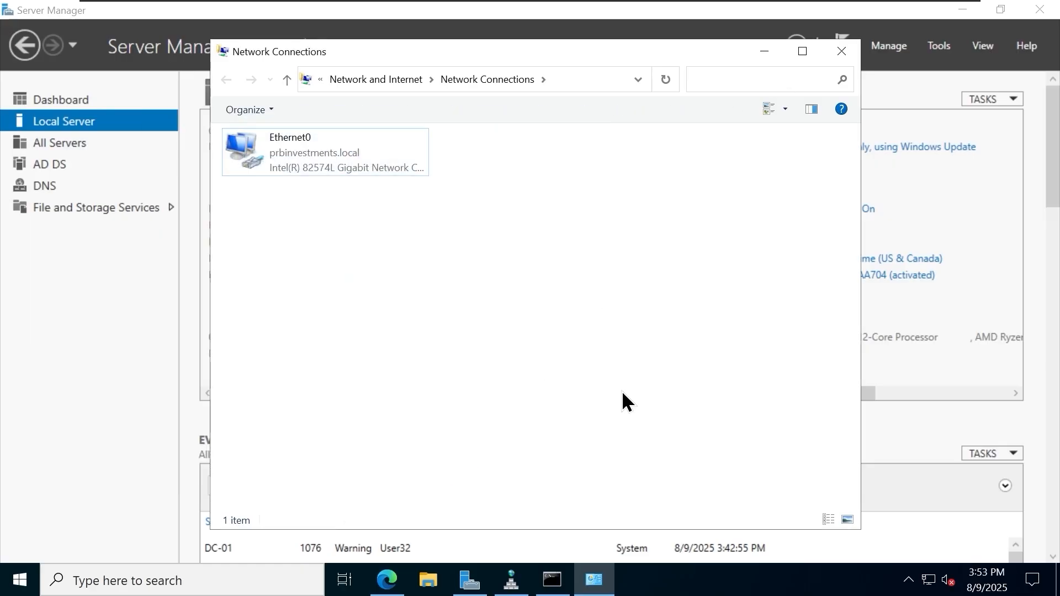
- Switch to the client PC virtual machine and open its Ethernet0 adapter's Internet Protocol Version 6 properties
mouse_move(542, 583)
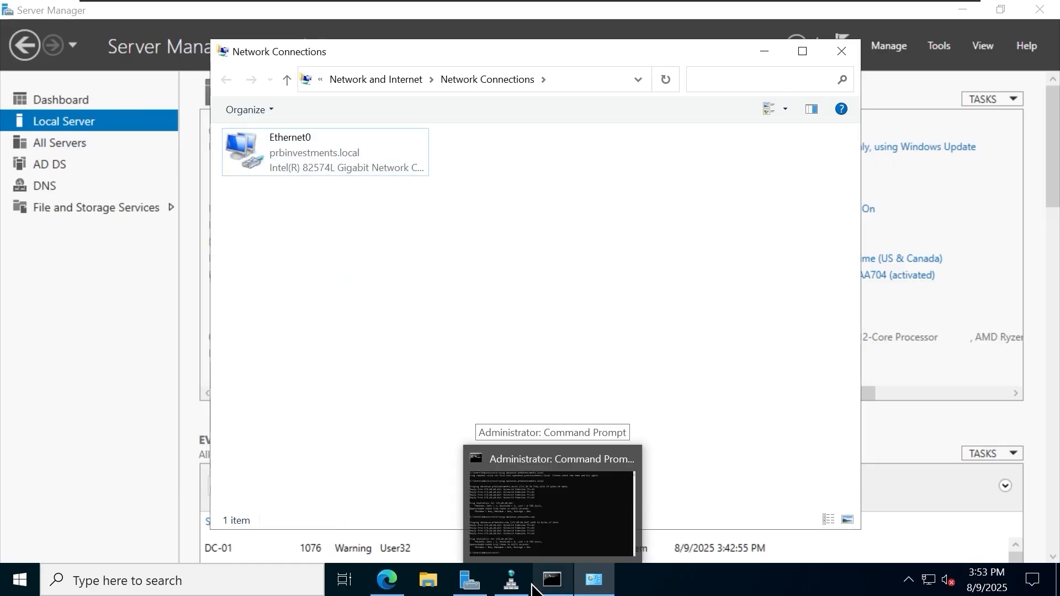
mouse_move(645, 3)
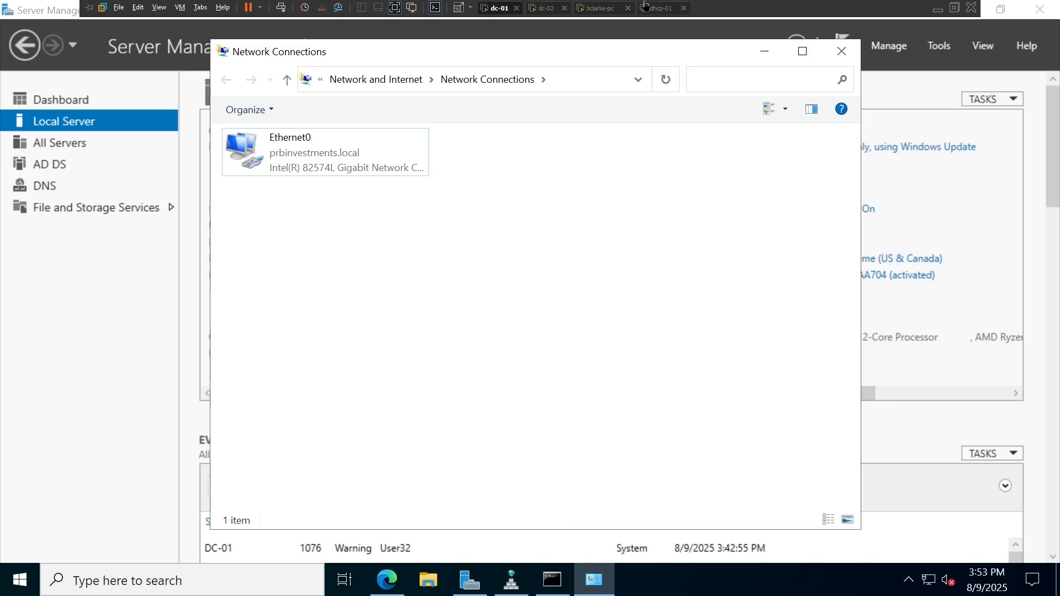
left_click(603, 9)
left_click(589, 577)
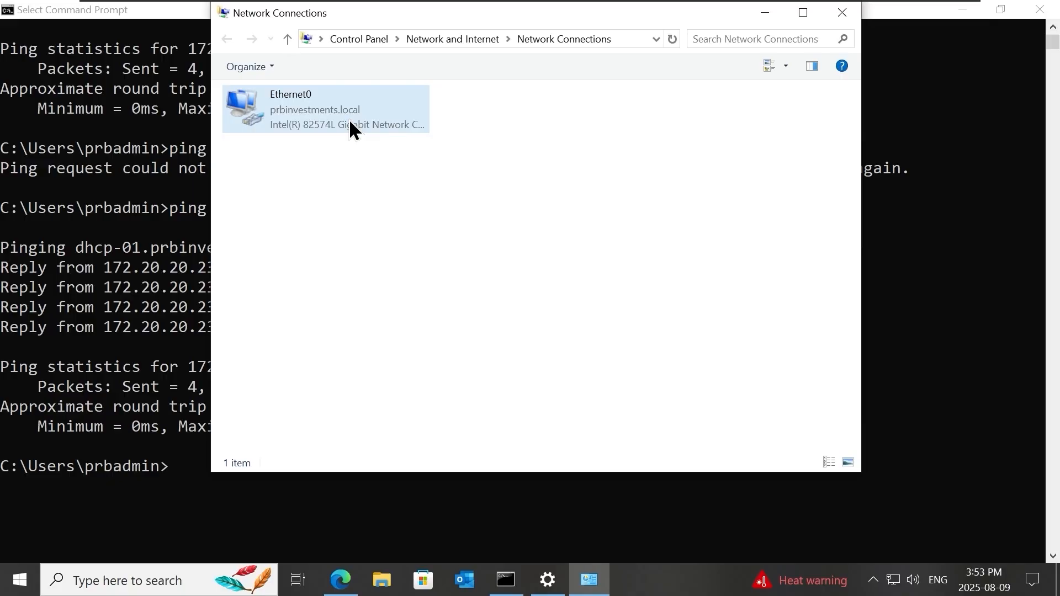
right_click(349, 118)
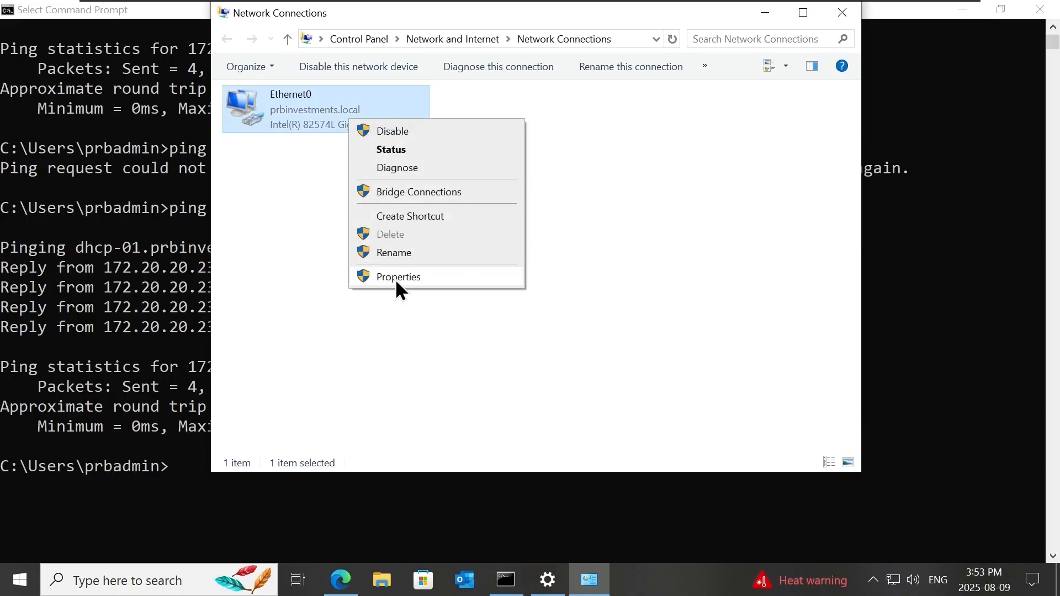
left_click(395, 278)
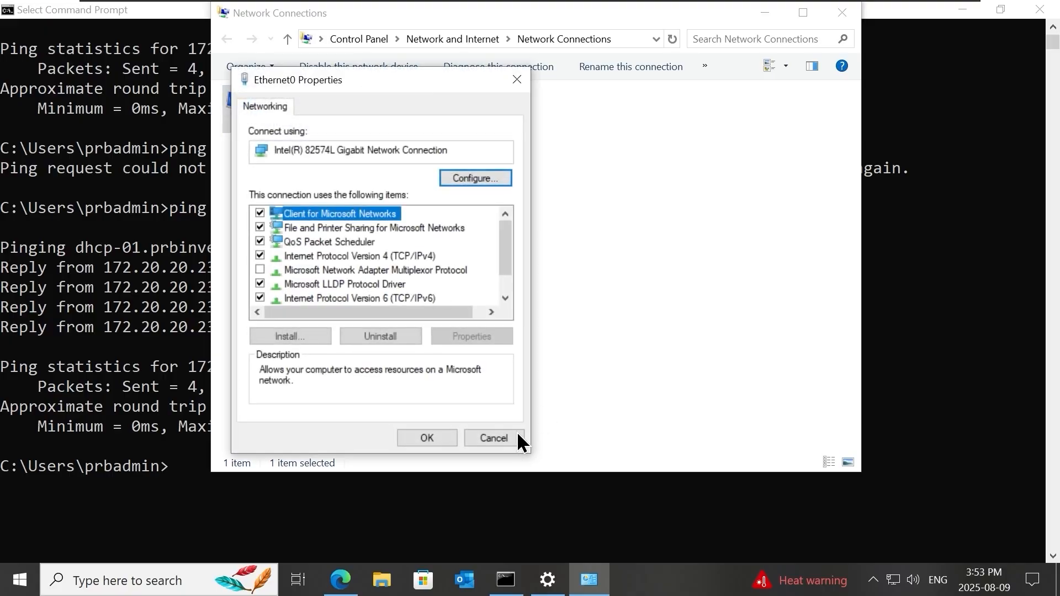
left_click(367, 299)
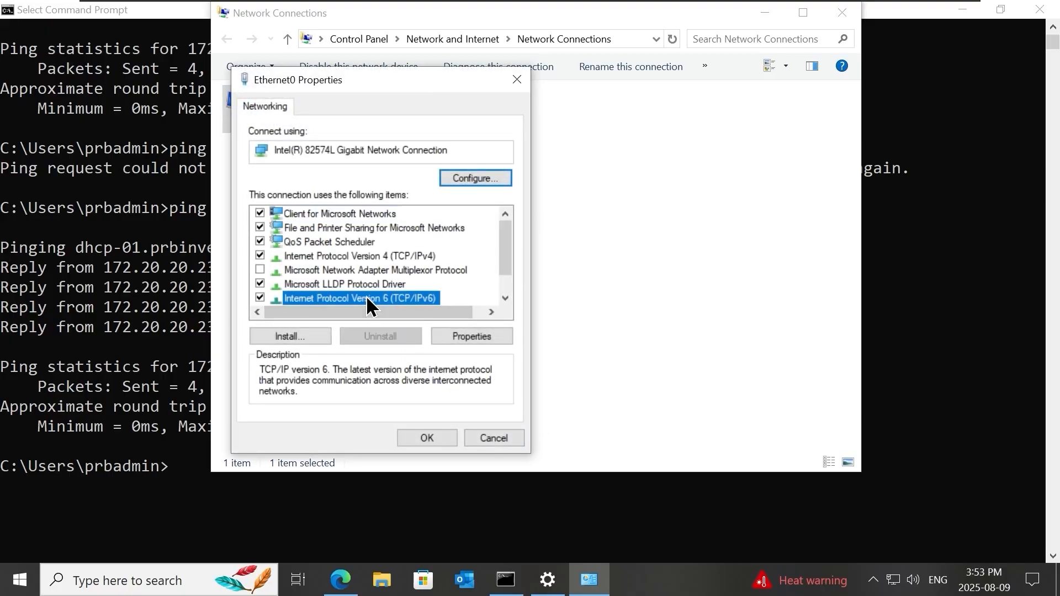
left_click(496, 336)
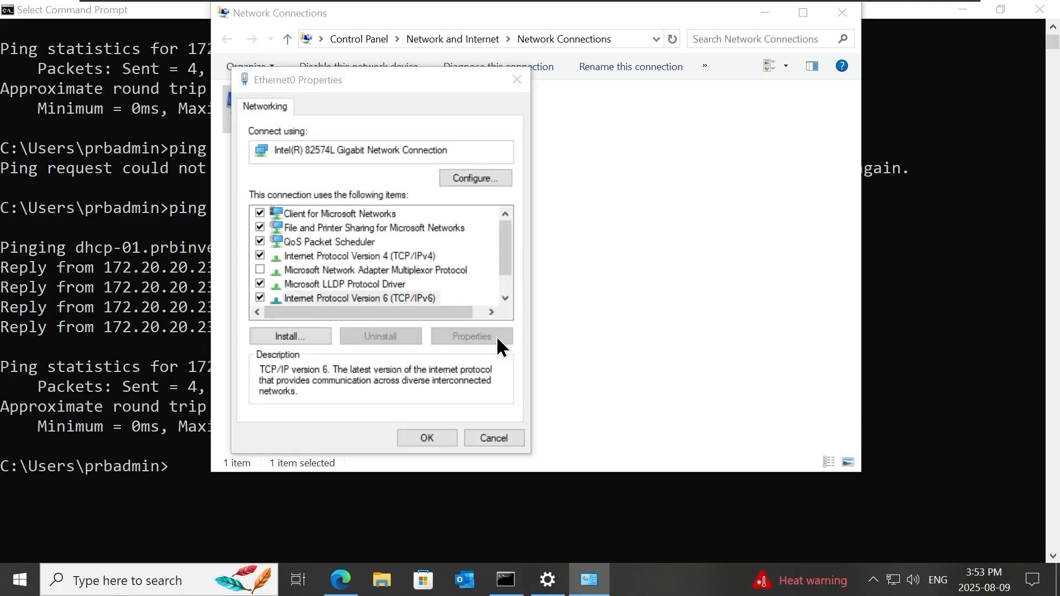
- Assign the static IPv6 address fd00:1234:5678::10 with subnet prefix length 64 to the client's adapter
left_click(379, 262)
left_click(522, 282)
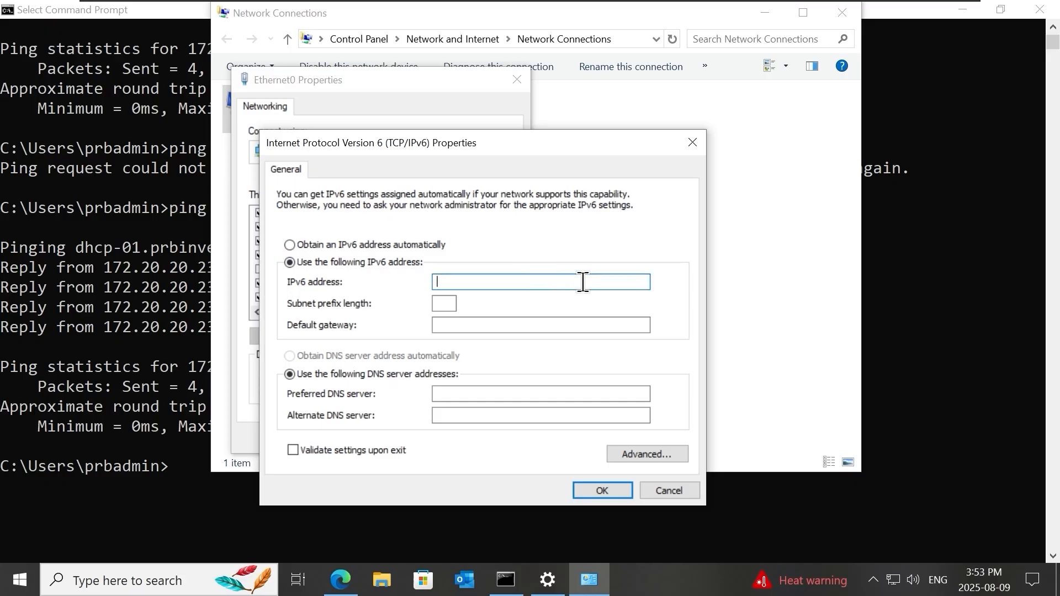
type("fd00:1234:5678::10")
key("Tab")
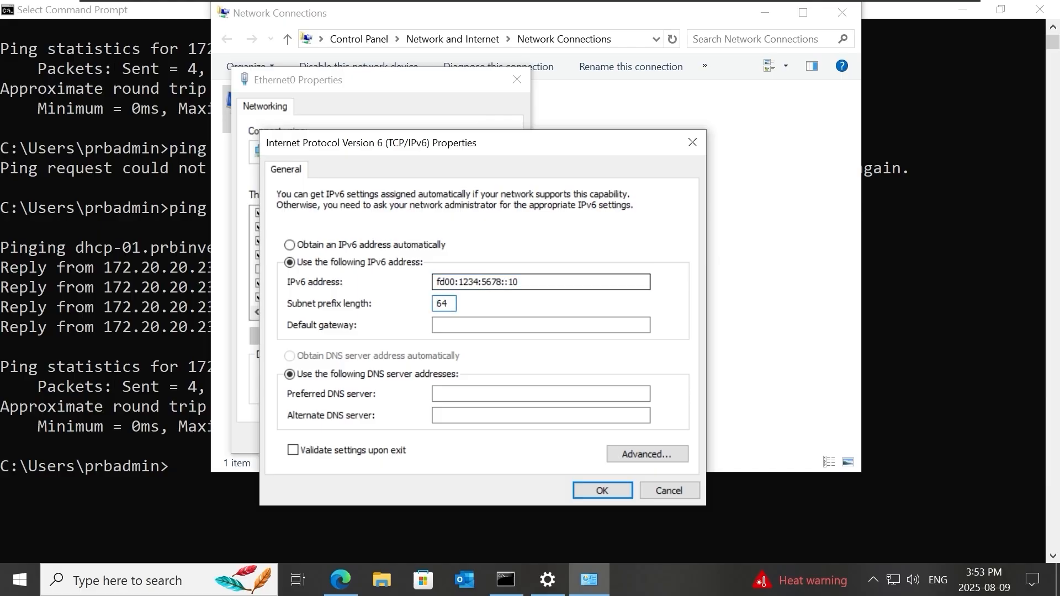
- Set the client's preferred DNS server to fd00:1234:5678::1, apply the IPv6 settings and close the Ethernet0 adapter properties
left_click(564, 393)
type("fd")
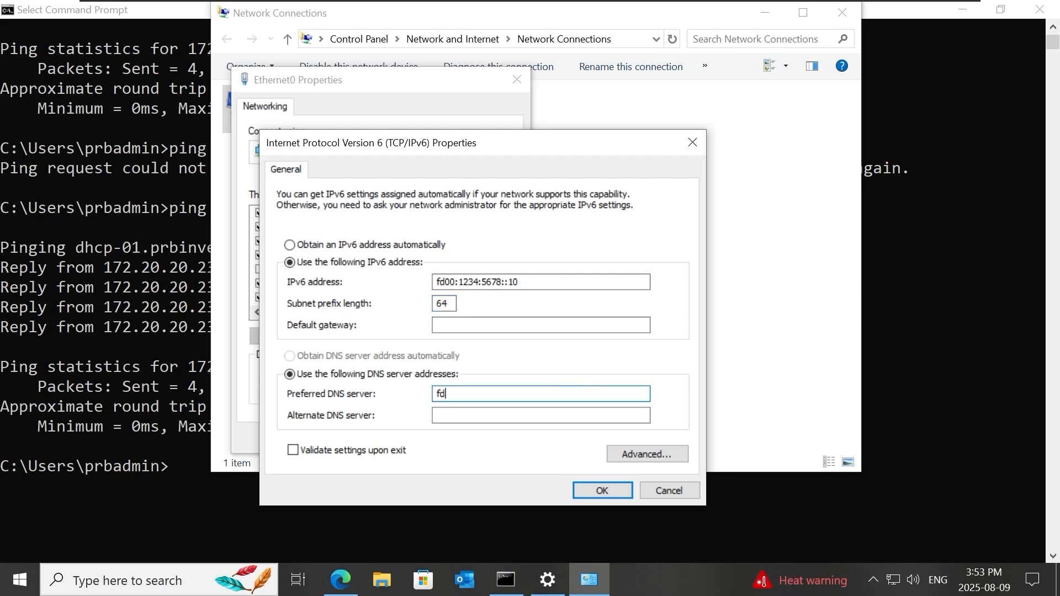
type("00:1234:5678::1")
left_click(599, 492)
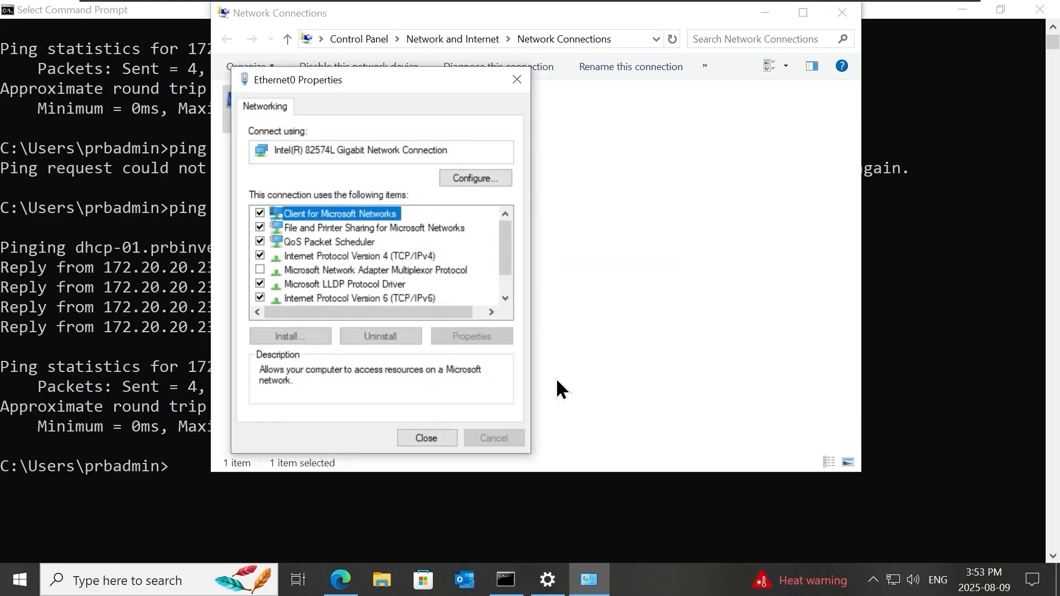
left_click(426, 439)
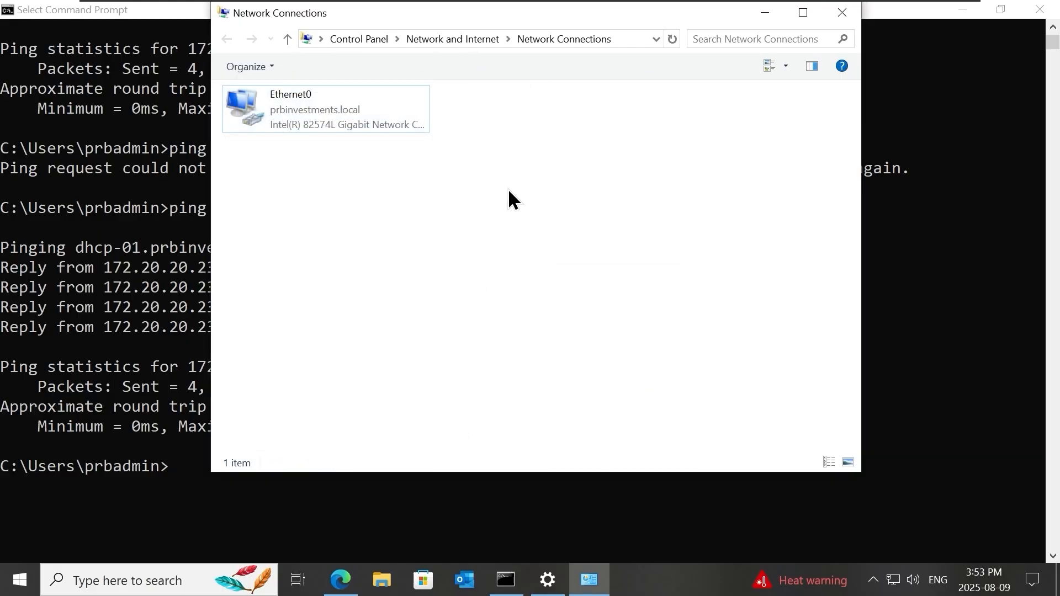
- Switch to the dc-01 virtual machine and select the prbclients.com forward lookup zone in DNS Manager
left_click(496, 8)
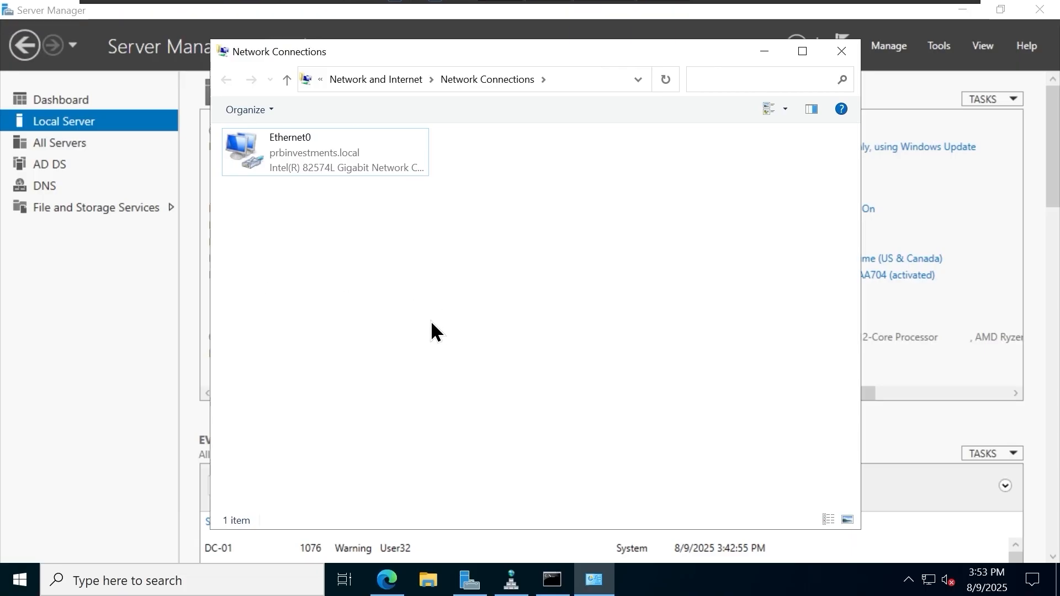
left_click(511, 579)
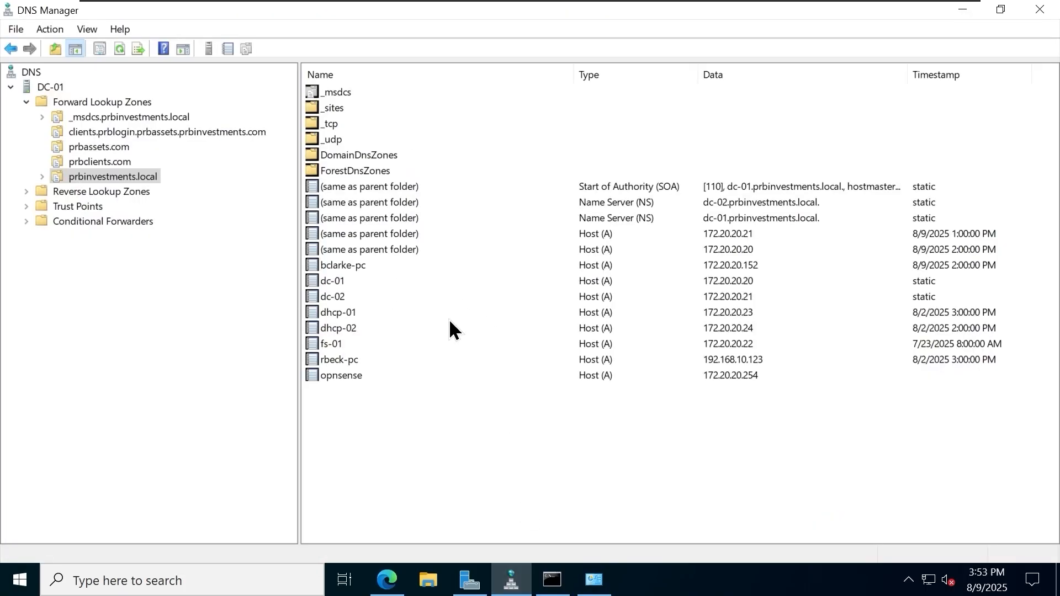
right_click(137, 176)
key("Escape")
left_click(118, 159)
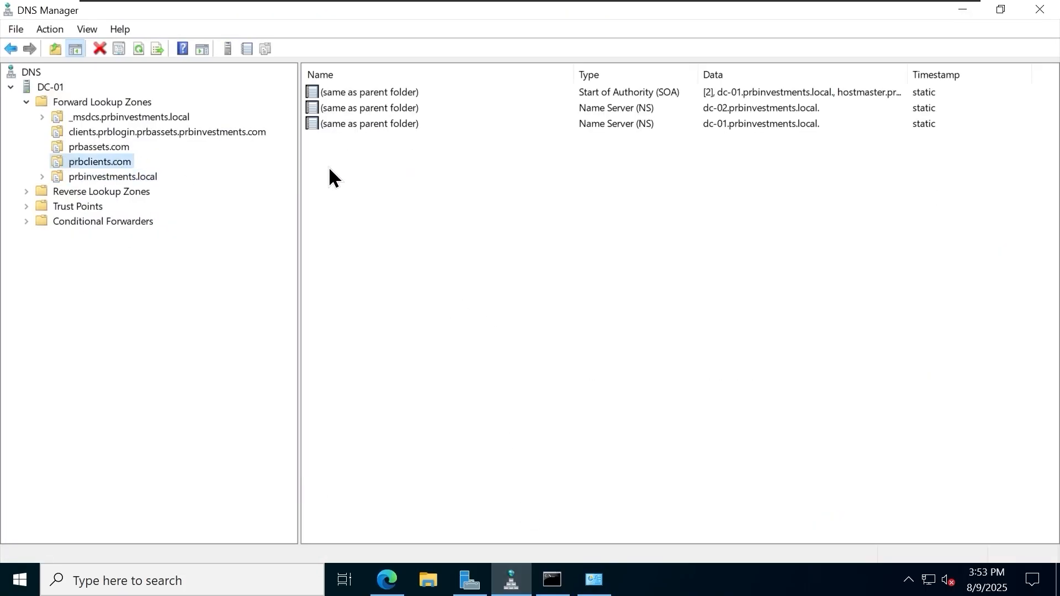
- Create an IPv6 host record in the prbclients.com zone named dc-01 with the IP address fd00:1234:5678::1
right_click(104, 163)
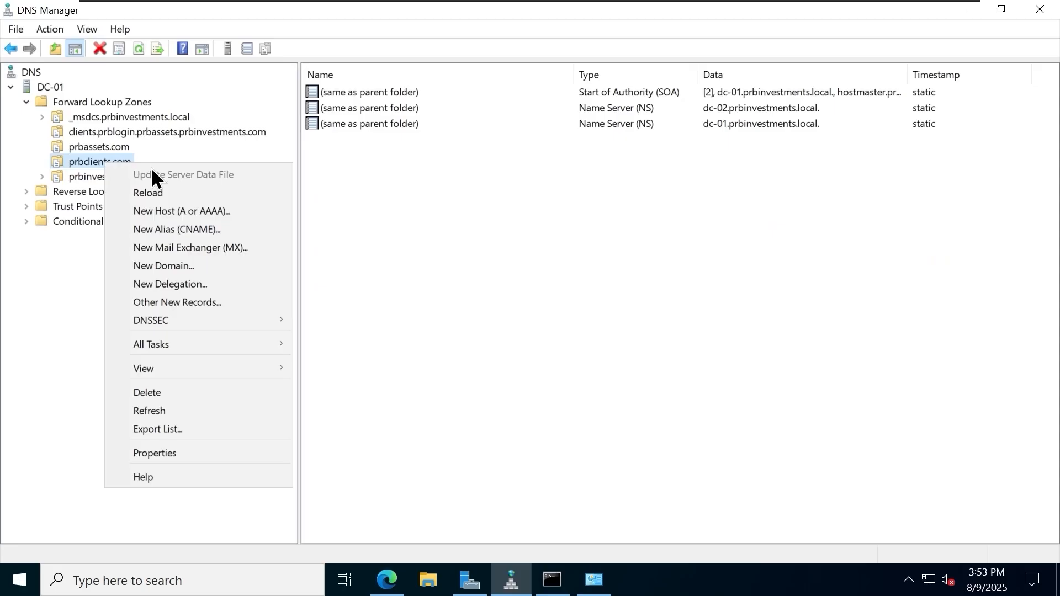
left_click(224, 214)
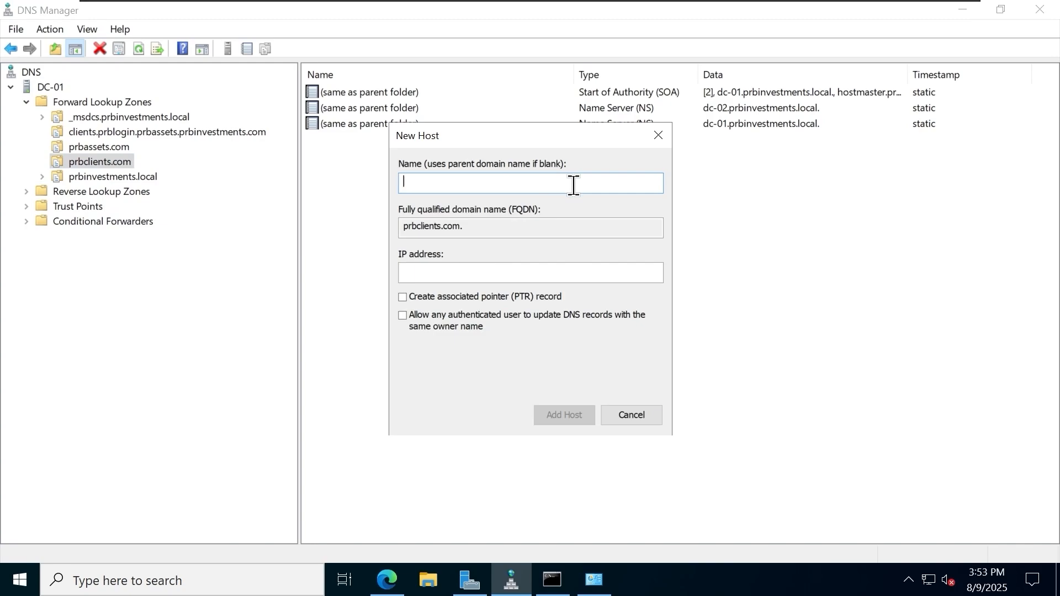
type("dc-01")
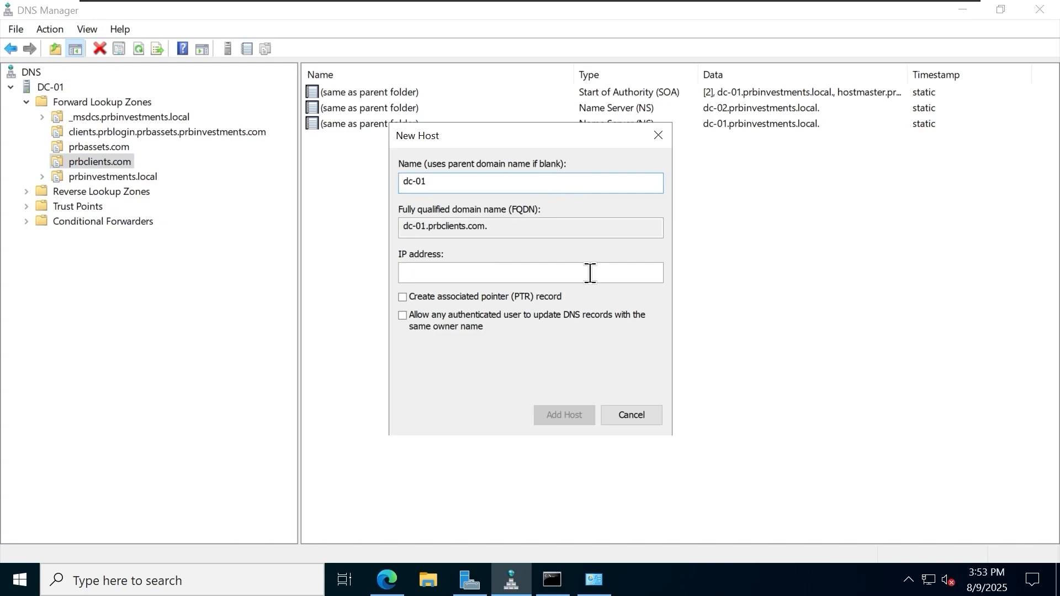
left_click(576, 274)
type("fd00:1234:5678")
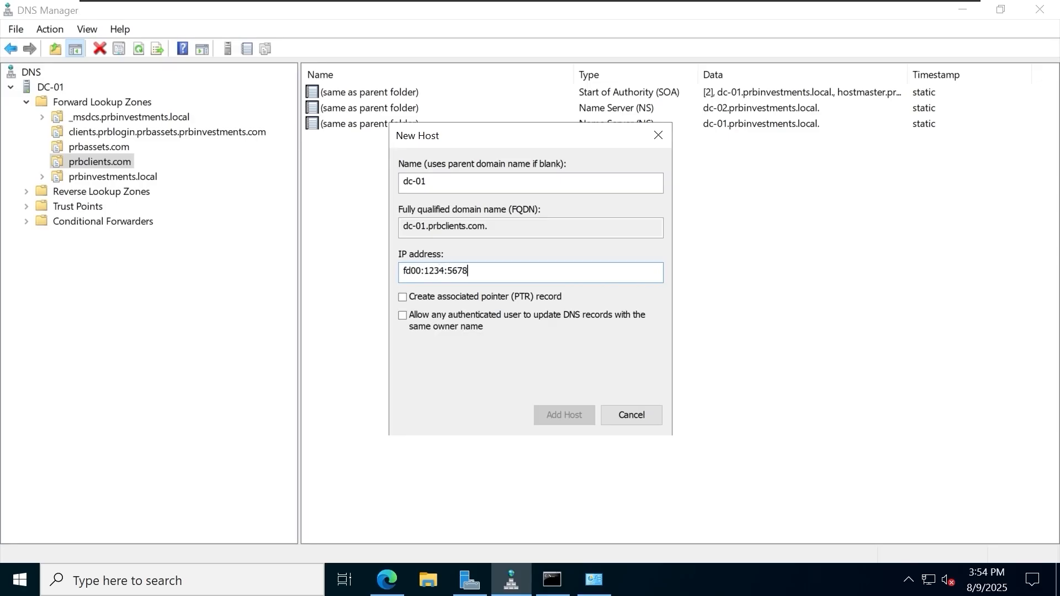
type("::1")
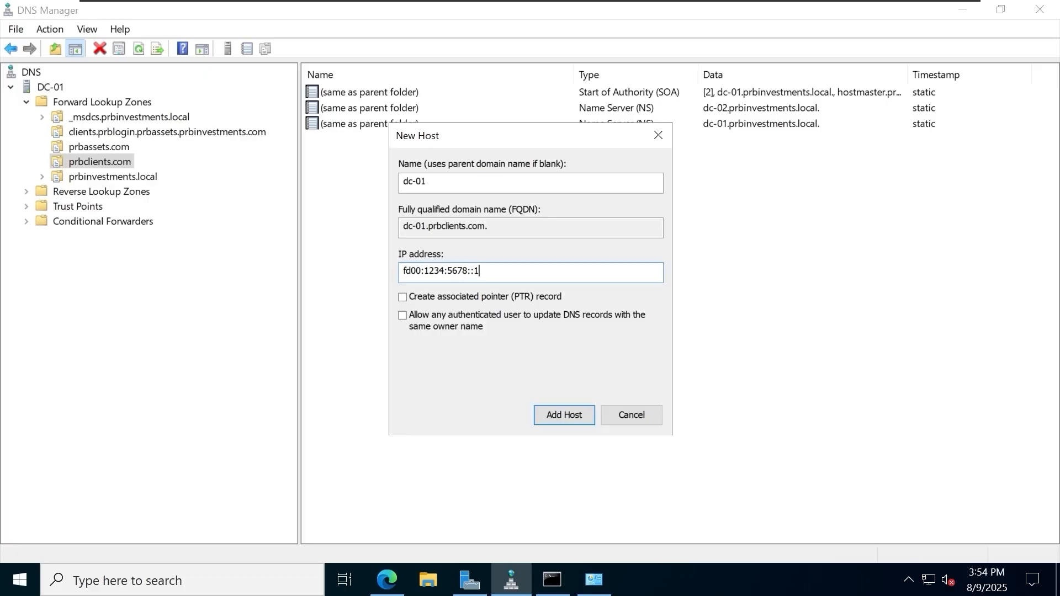
left_click(552, 414)
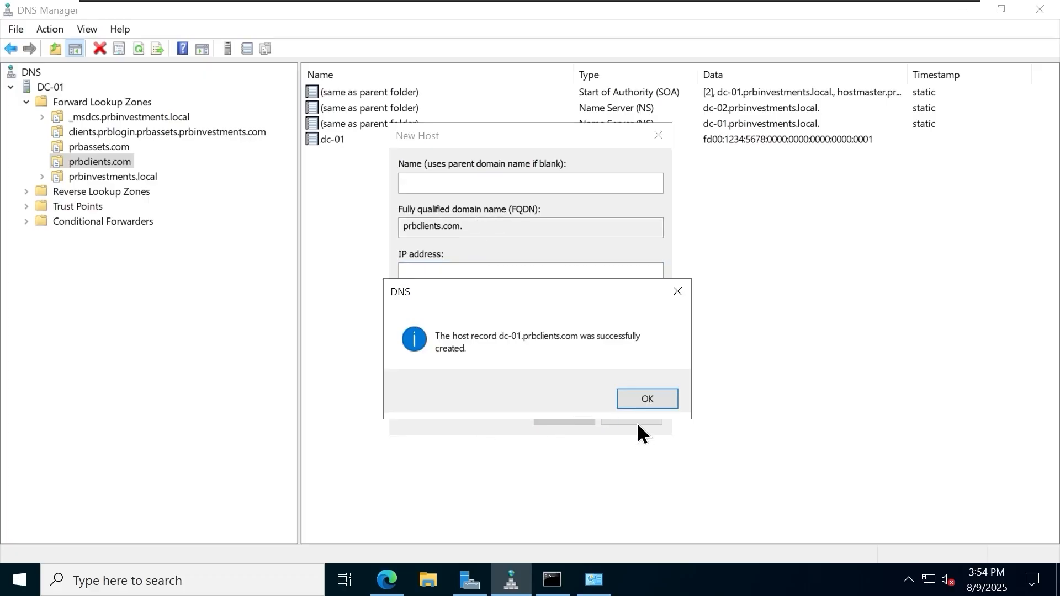
left_click(658, 403)
key("Escape")
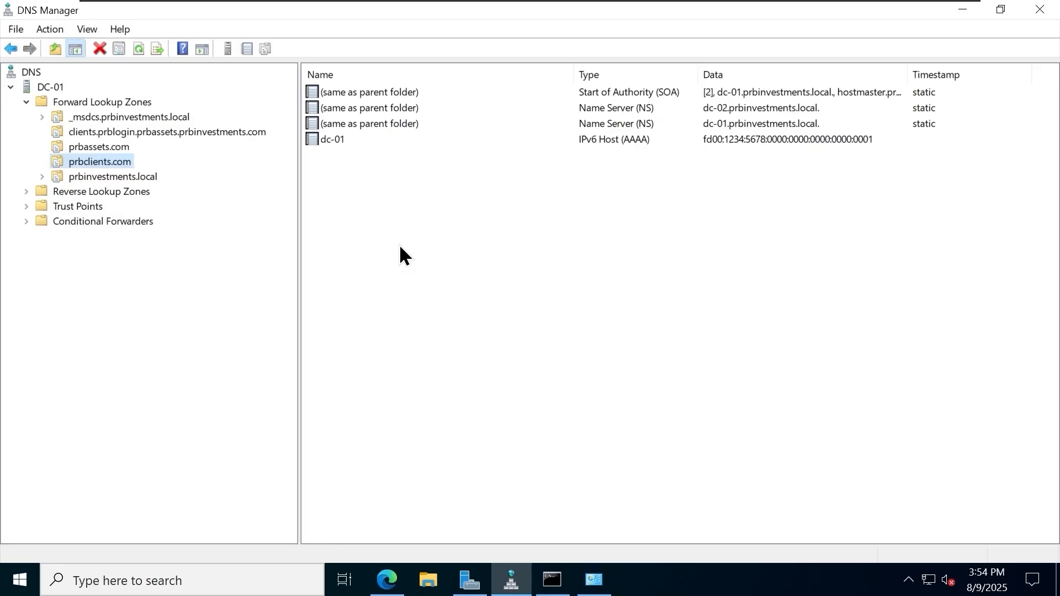
- Add an IPv6 host record named bclarke-pc to the prbclients.com zone with the IP address fd00:1234:5678::10
right_click(123, 173)
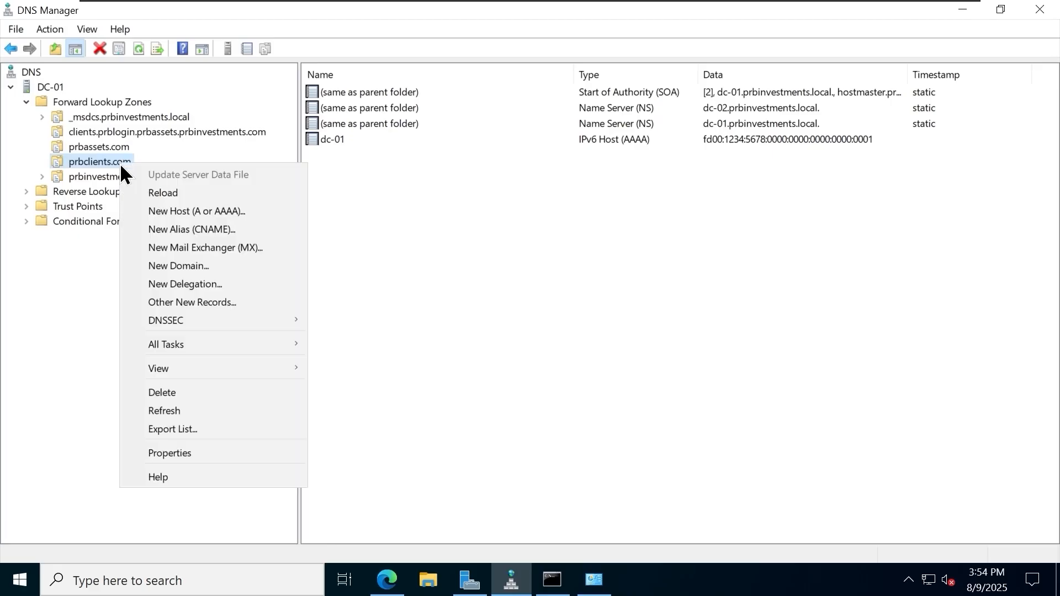
left_click(214, 211)
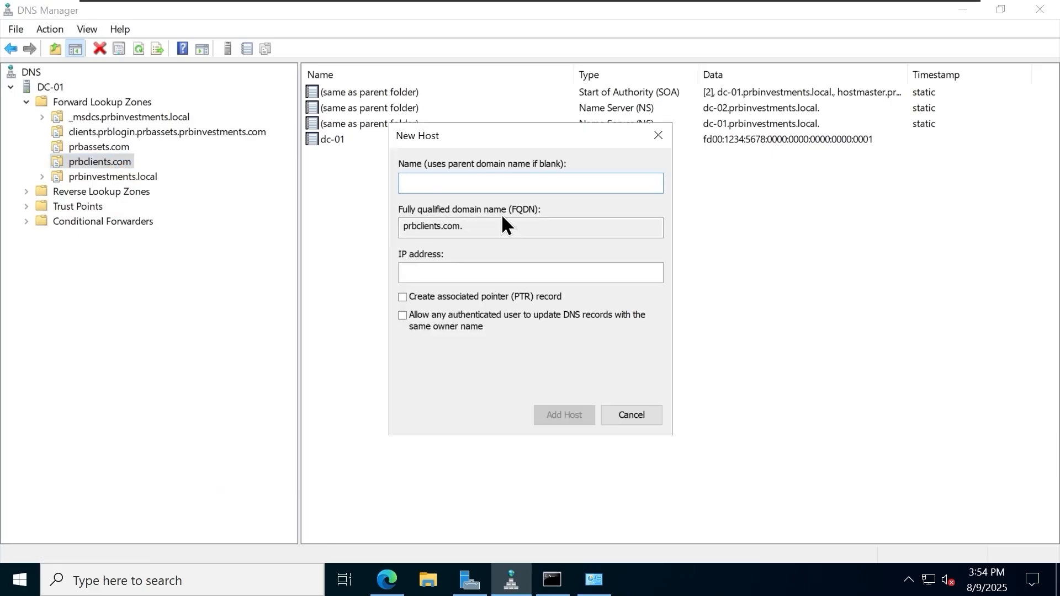
type("bclakr")
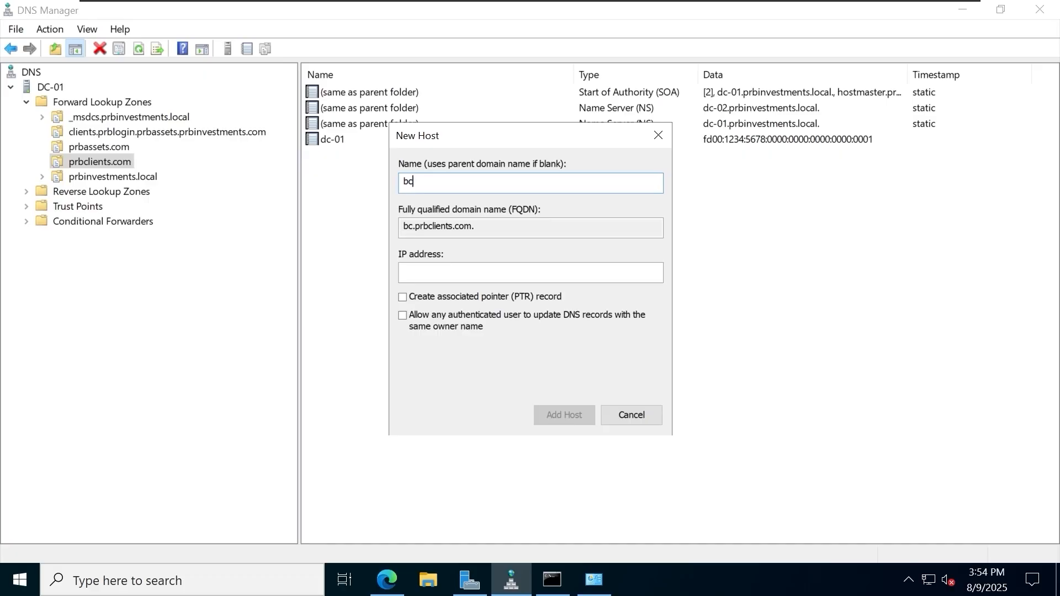
key("BackSpace")
key("BackSpace")
type("rke-pc")
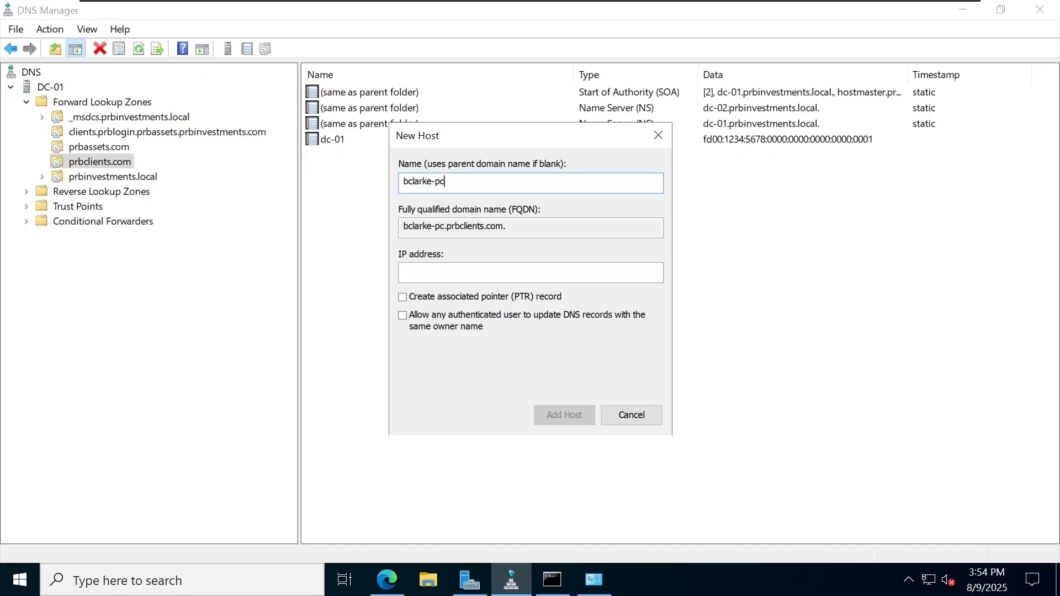
left_click(509, 279)
type("fd00:123")
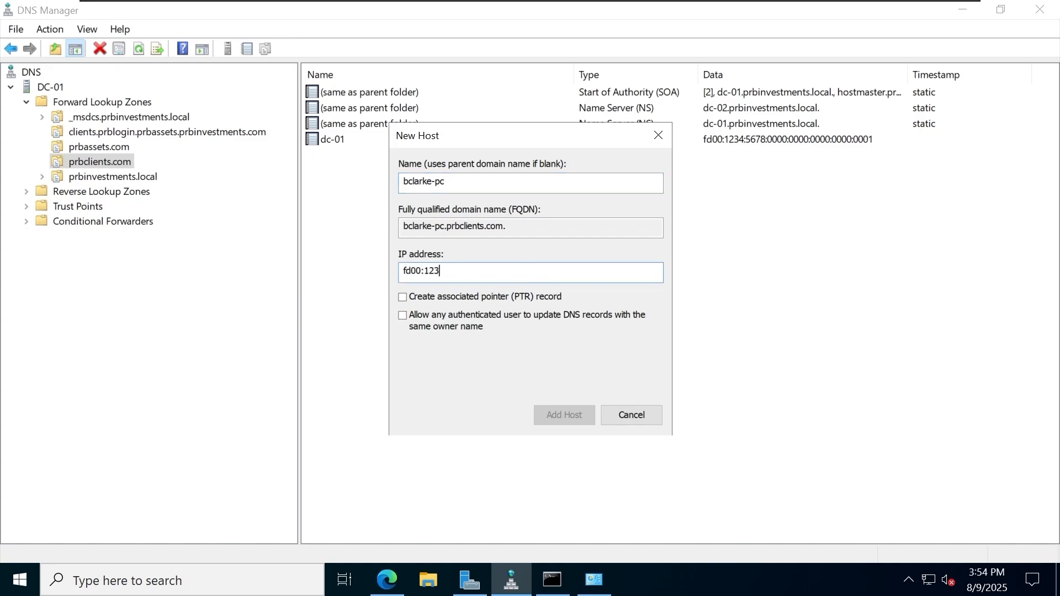
type("4:5678::10")
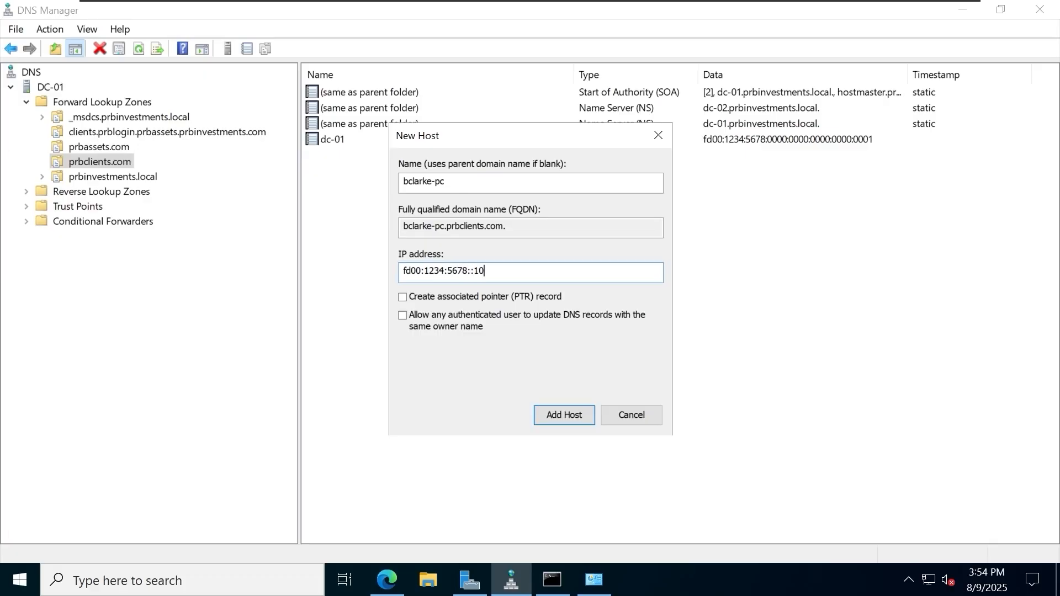
left_click(552, 414)
left_click(660, 398)
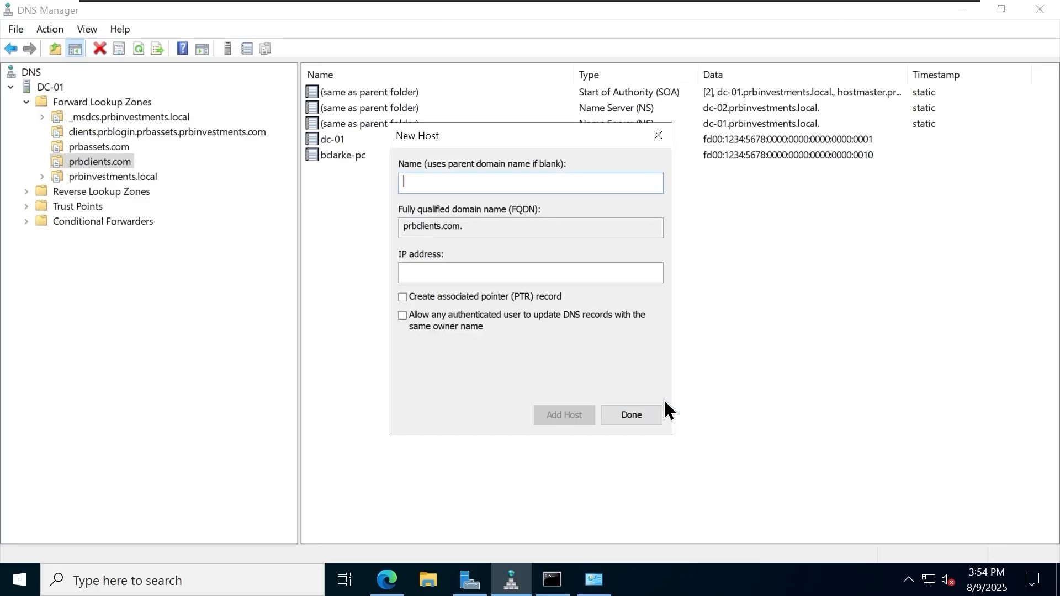
left_click(606, 412)
left_click(431, 155)
left_click(458, 212)
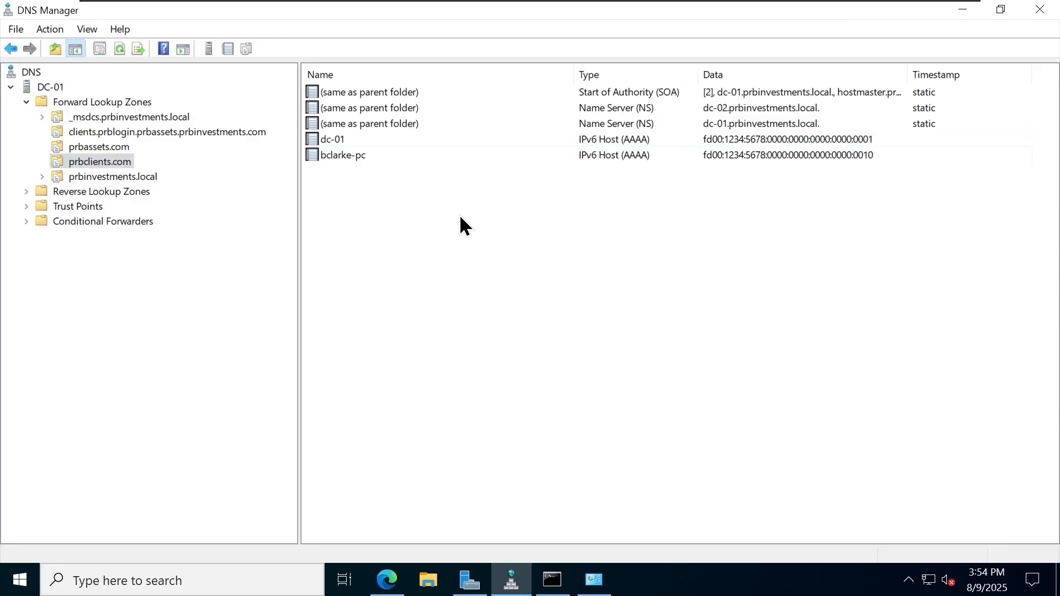
- Switch to the client PC virtual machine, clear its command prompt and ping dc-01.prbclients.com
mouse_move(459, 5)
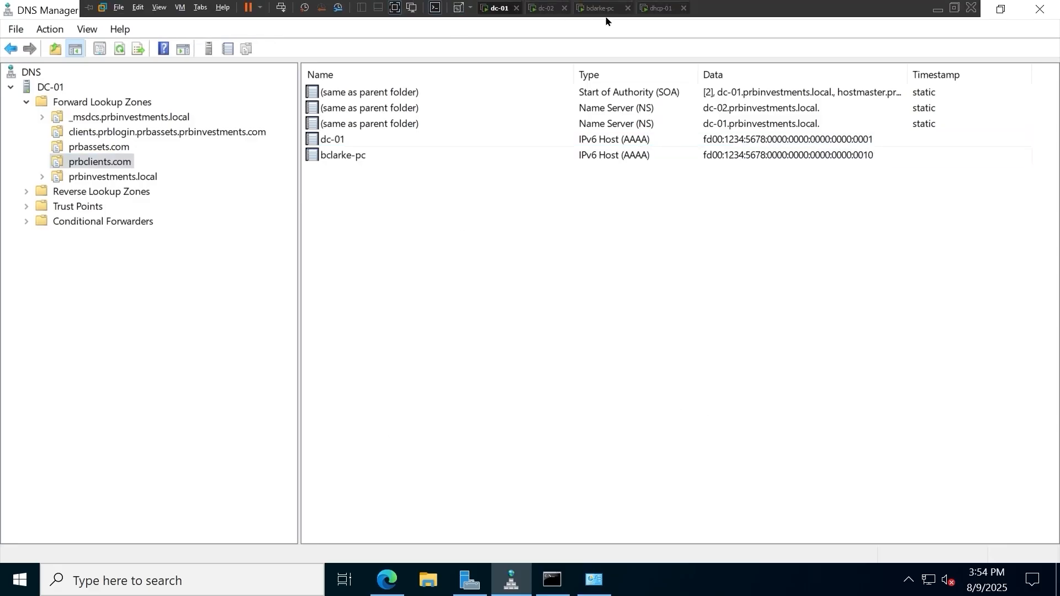
left_click(601, 8)
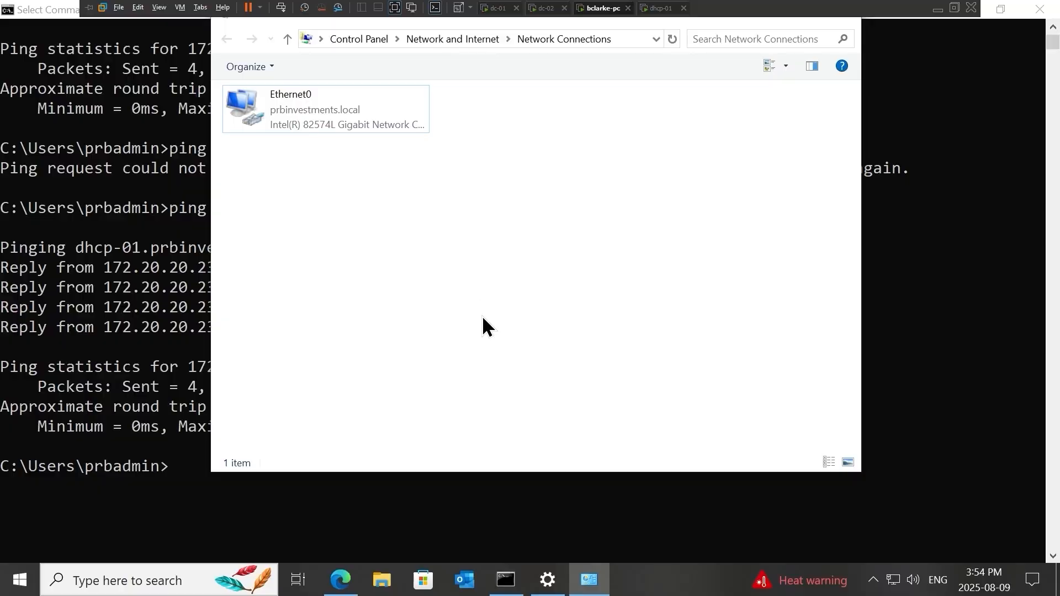
left_click(169, 455)
type("cls")
key("Return")
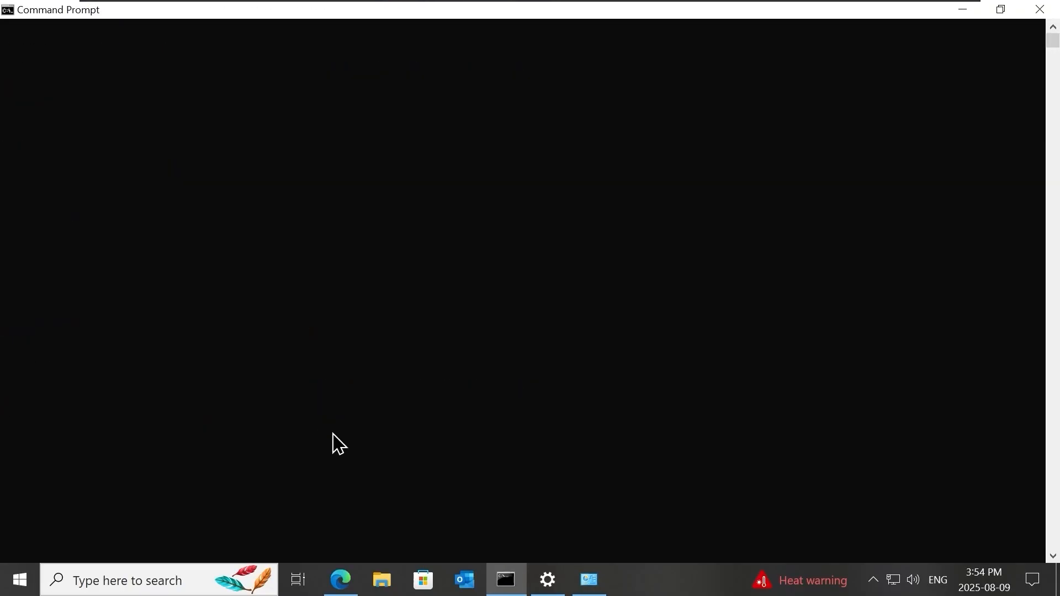
type("ping dc")
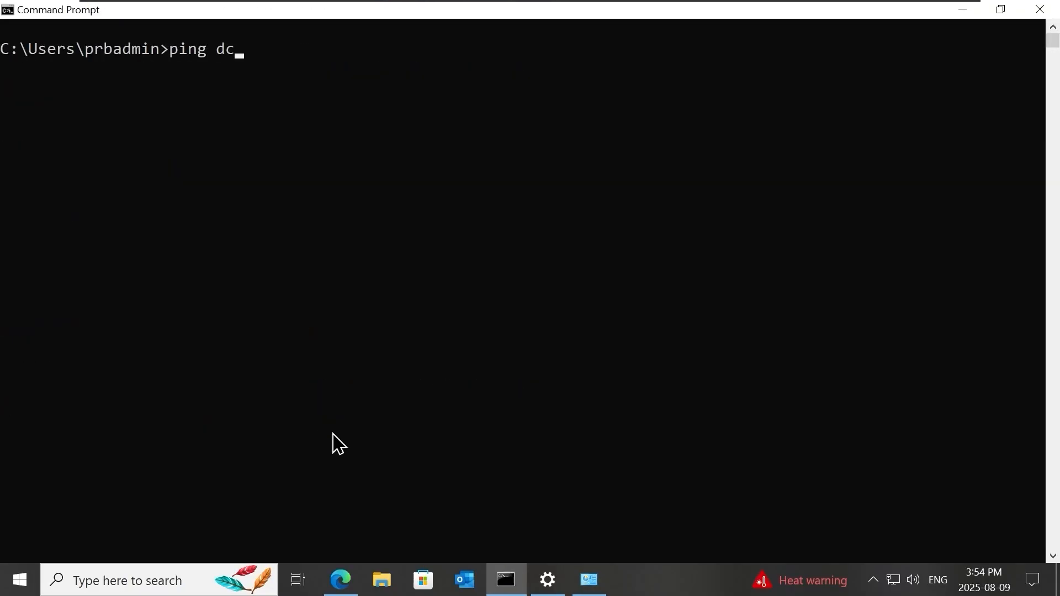
type("-01.prbclie")
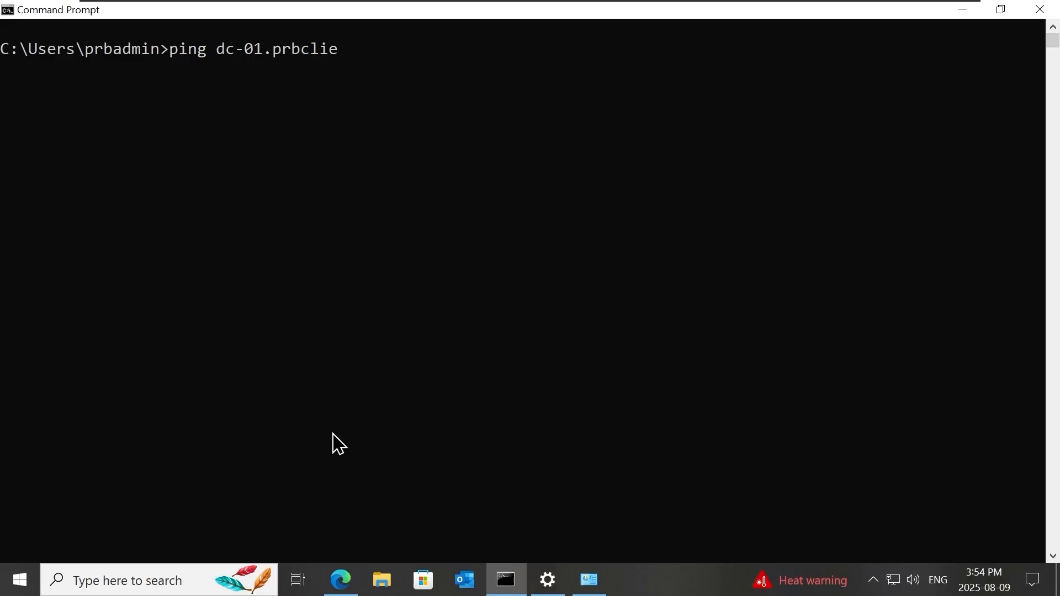
type("nts.com")
key("Return")
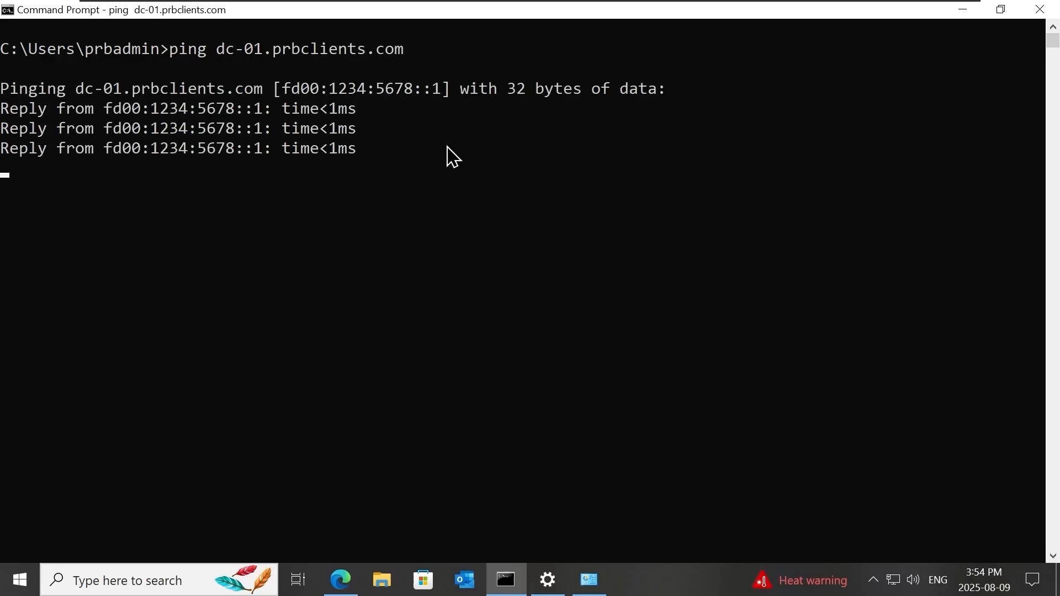
- Try to ping bclarke.prbclients.com by editing the previous ping command
key("Up")
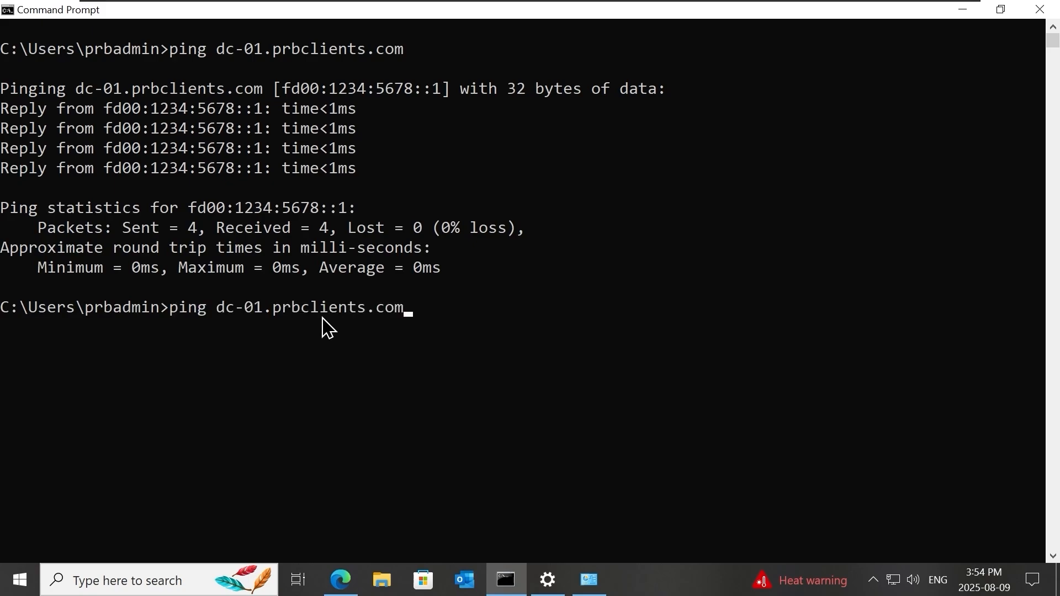
key("Left")
key("Left")
key("Left")
key("Left")
key("Left")
key("Left")
key("Left")
key("Left")
key("Left")
key("Left")
key("Left")
key("Left")
key("Left")
key("Left")
key("Left")
key("BackSpace")
key("BackSpace")
key("BackSpace")
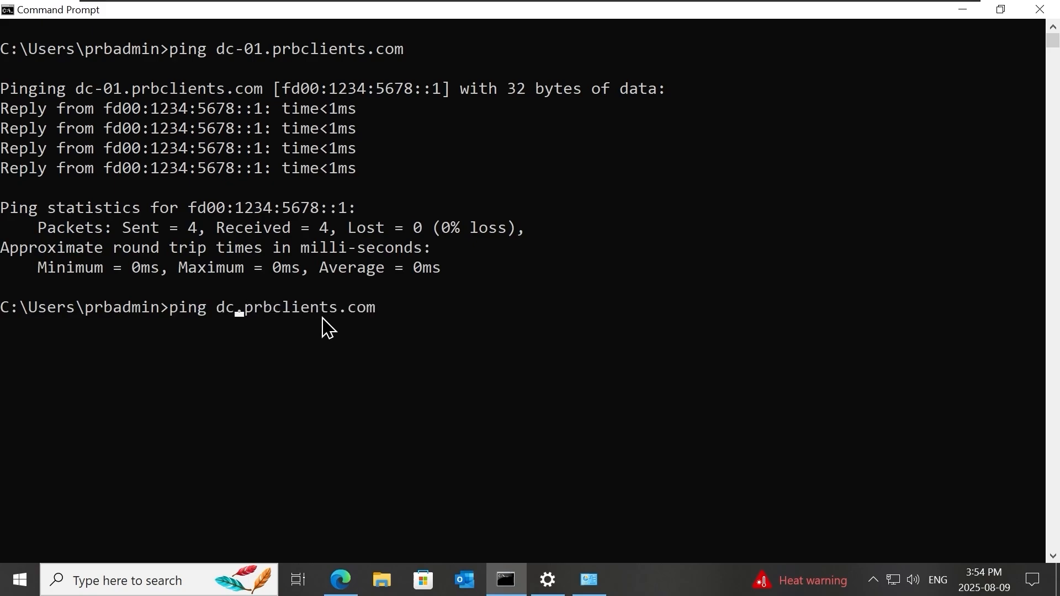
key("BackSpace")
key("BackSpace")
type("c")
key("BackSpace")
type("bclarke.p")
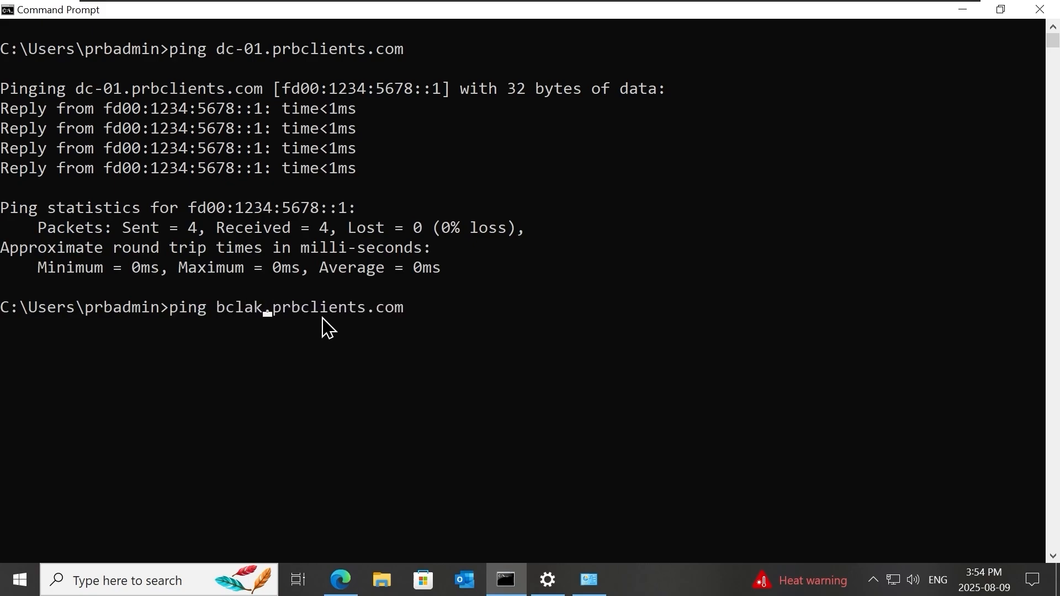
type("r")
key("BackSpace")
key("BackSpace")
type("rke")
key("Return")
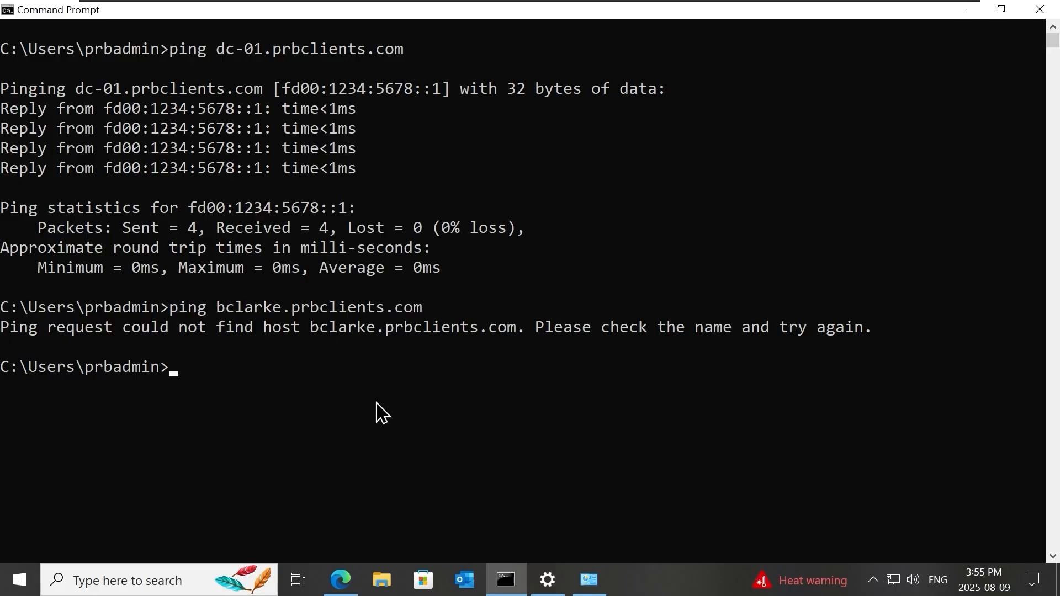
key("Up")
key("Left")
key("Left")
key("Left")
key("Left")
key("Left")
key("Left")
key("Left")
key("Left")
key("Left")
key("Left")
key("Left")
key("Left")
key("Left")
key("Left")
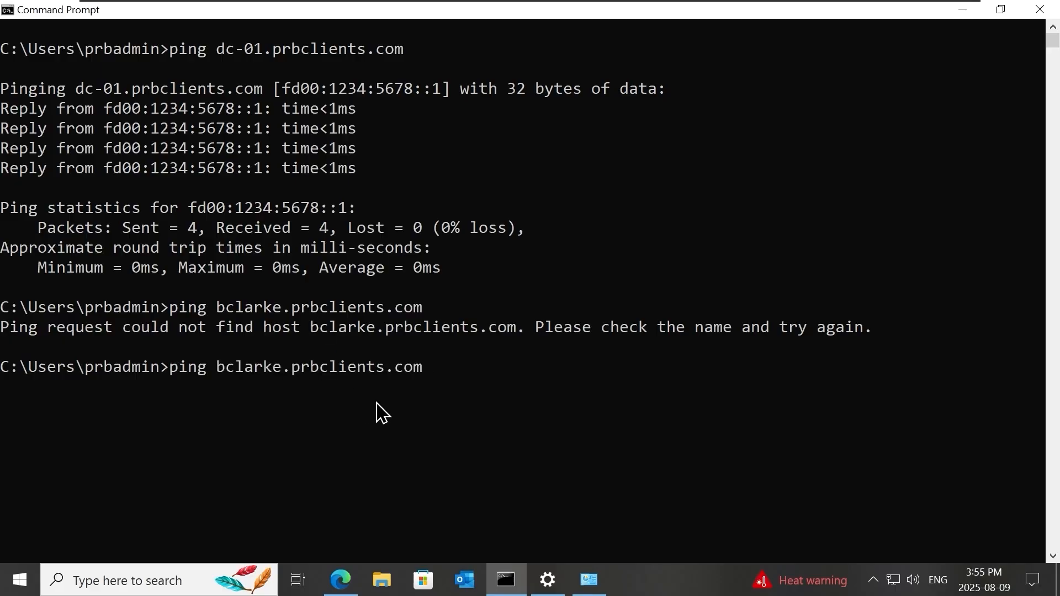
key("Left")
key("Left")
type("-pc")
key("Return")
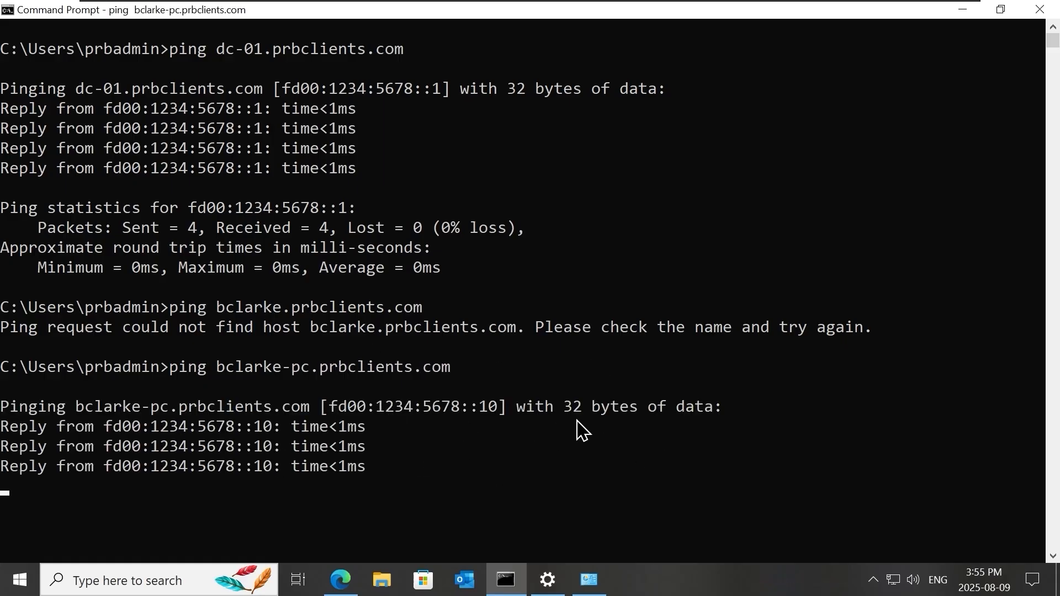
- Clear the command prompt and look up dc-01.prbclients.com with nslookup
type("cls")
key("Return")
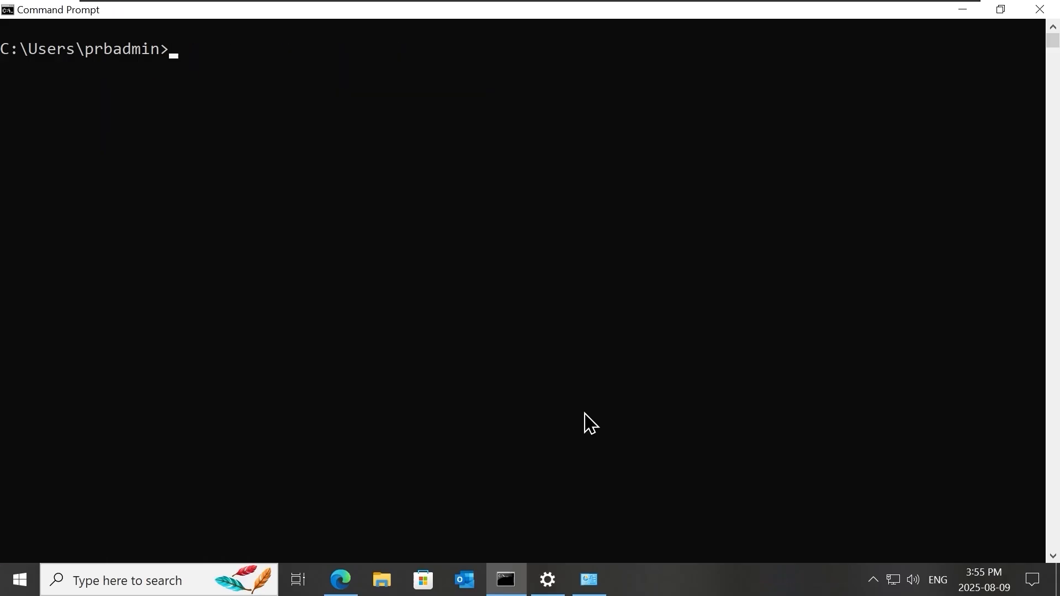
type("nslookup ")
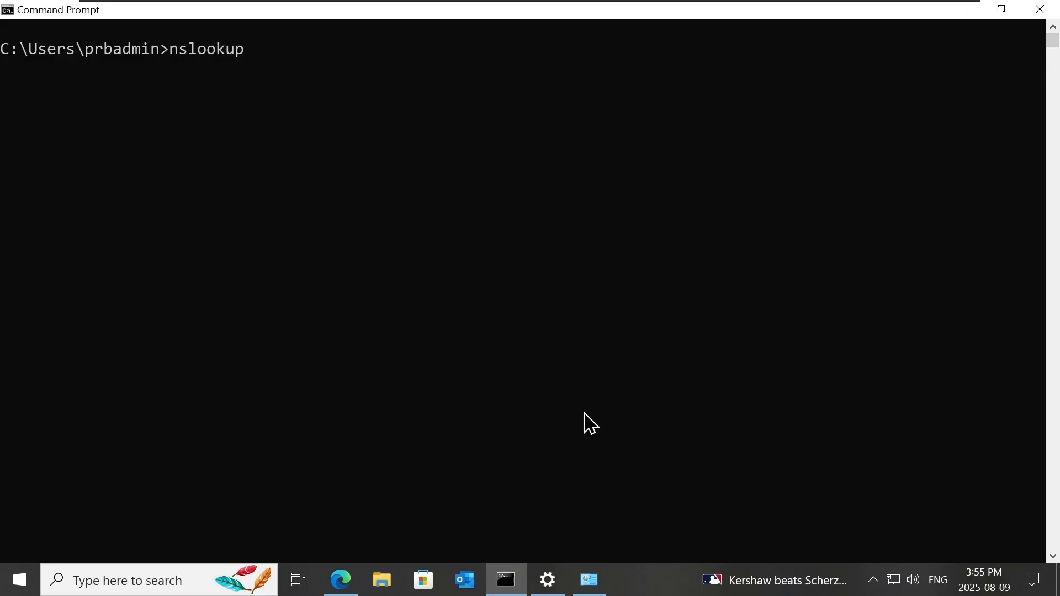
type("dc-01.prbcli")
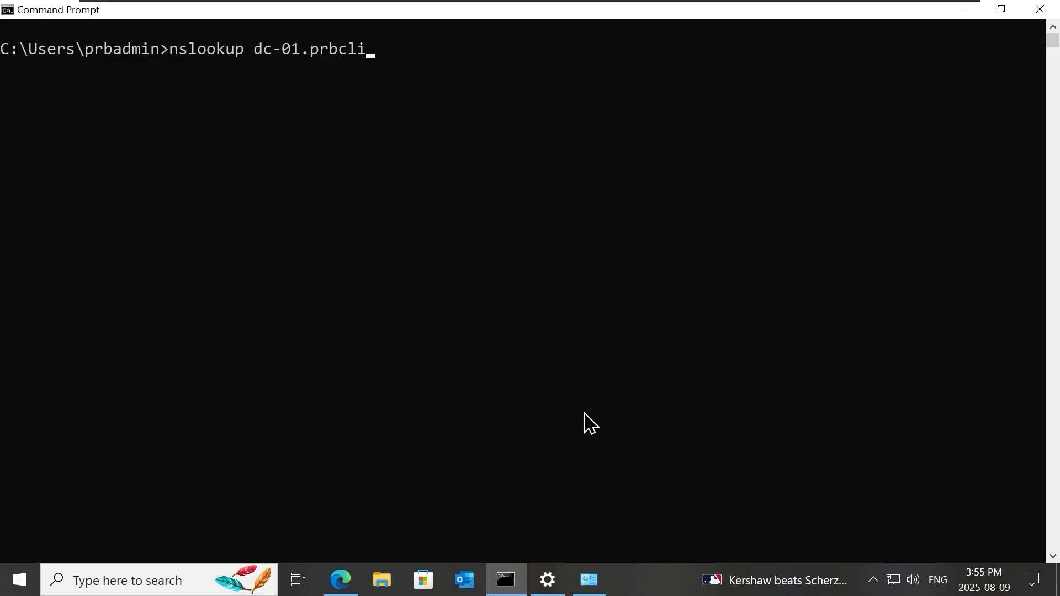
type("ents.com")
key("Return")
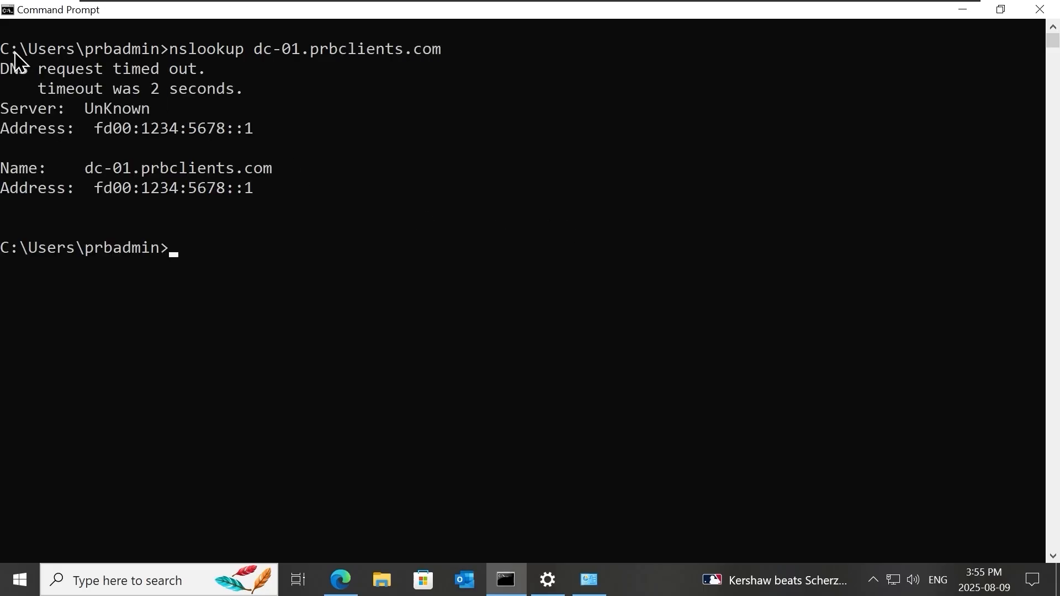
left_click(202, 188)
left_click_drag(287, 169, 262, 194)
left_click(32, 170)
left_click(304, 247)
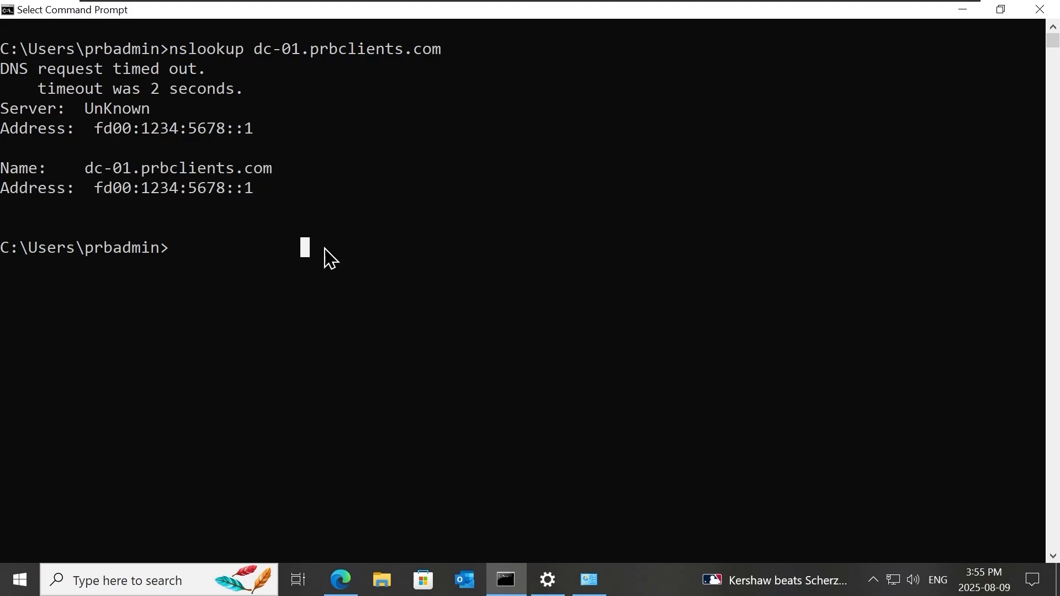
left_click(323, 247)
left_click(352, 307)
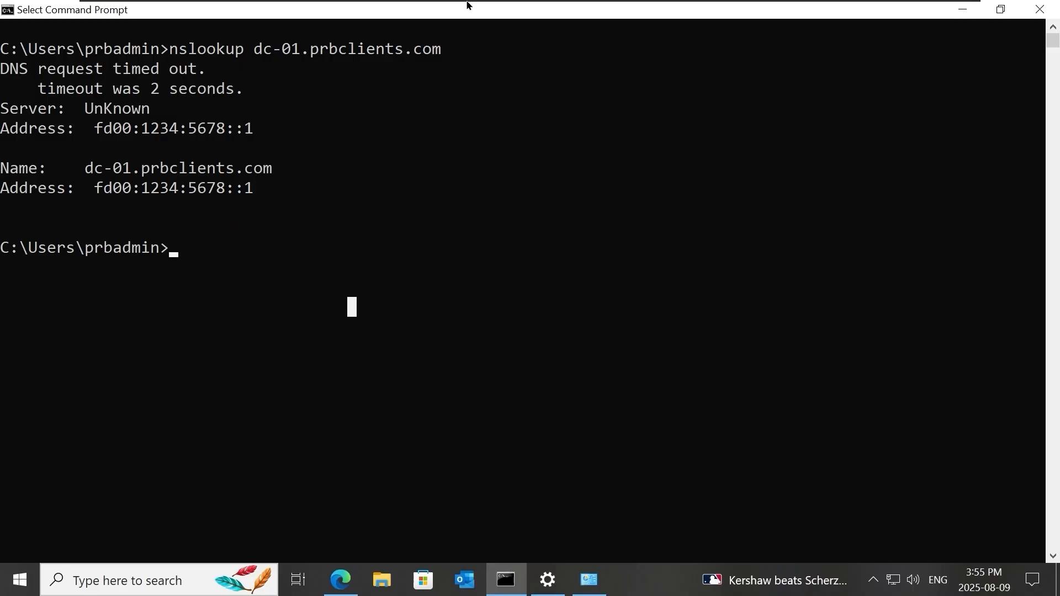
- Switch to the dc-01 virtual machine and examine the dhcp host record in the clients.prblogin.prbassets.prbinvestments.com zone
left_click(493, 9)
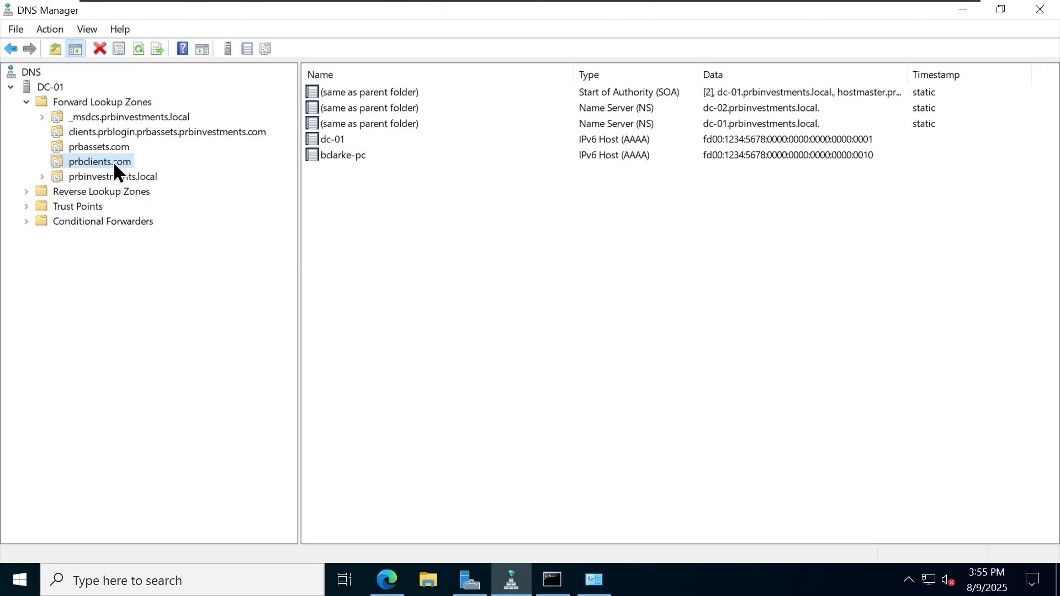
left_click(182, 132)
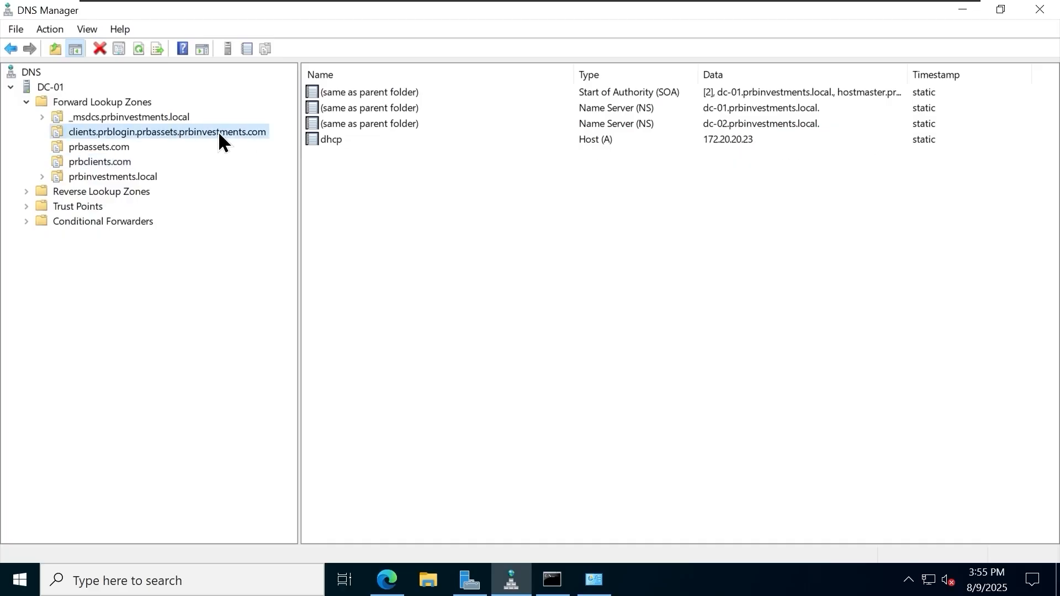
left_click(395, 141)
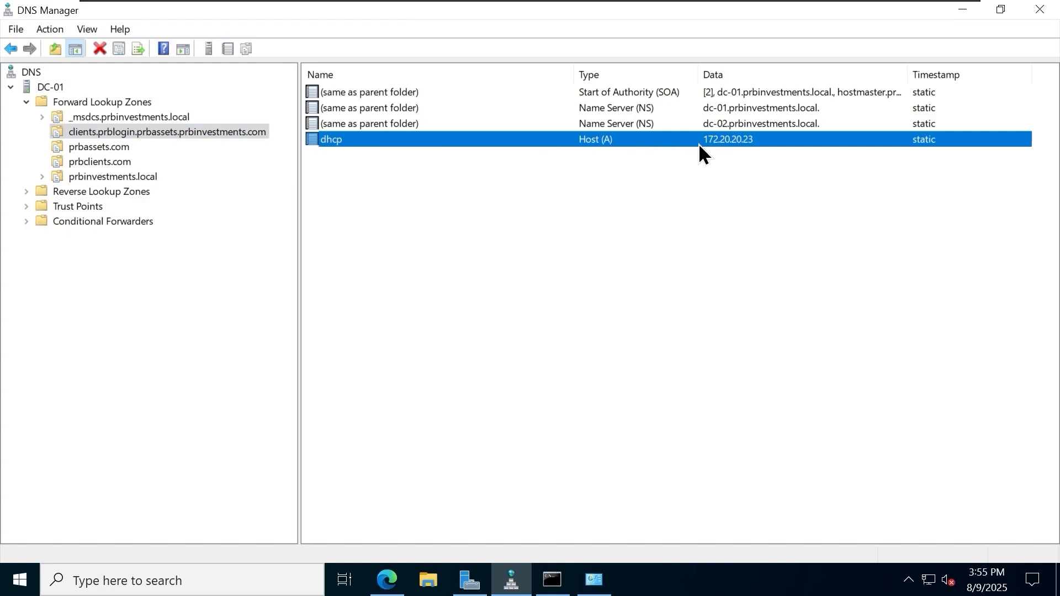
left_click(194, 204)
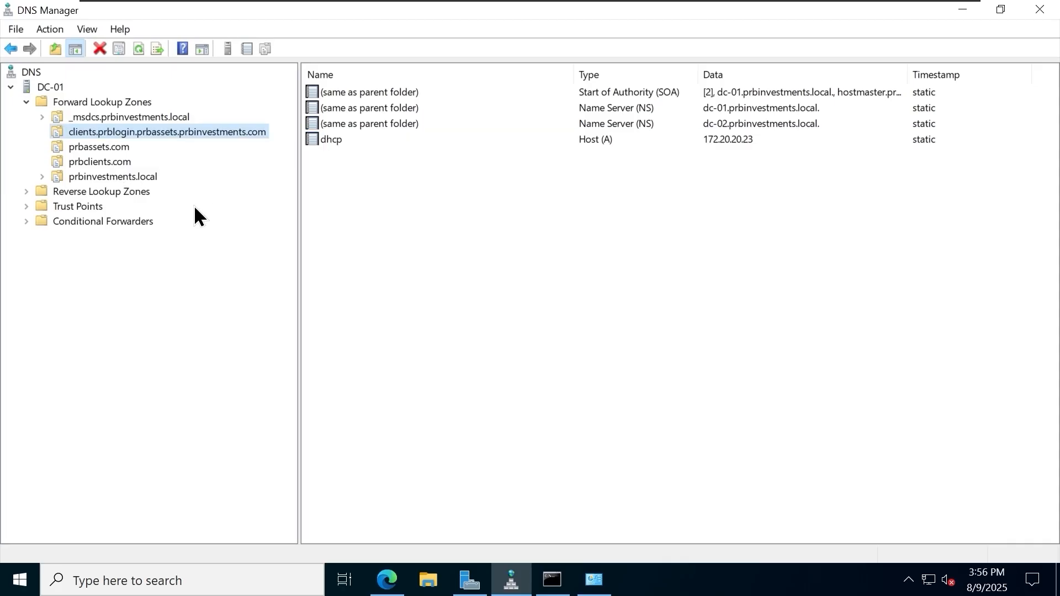
- Add a CNAME alias named dhcp to the prbinvestments.local zone, targeting dhcp.clients.prblogin.prbassets.prbinvestments.com
right_click(121, 177)
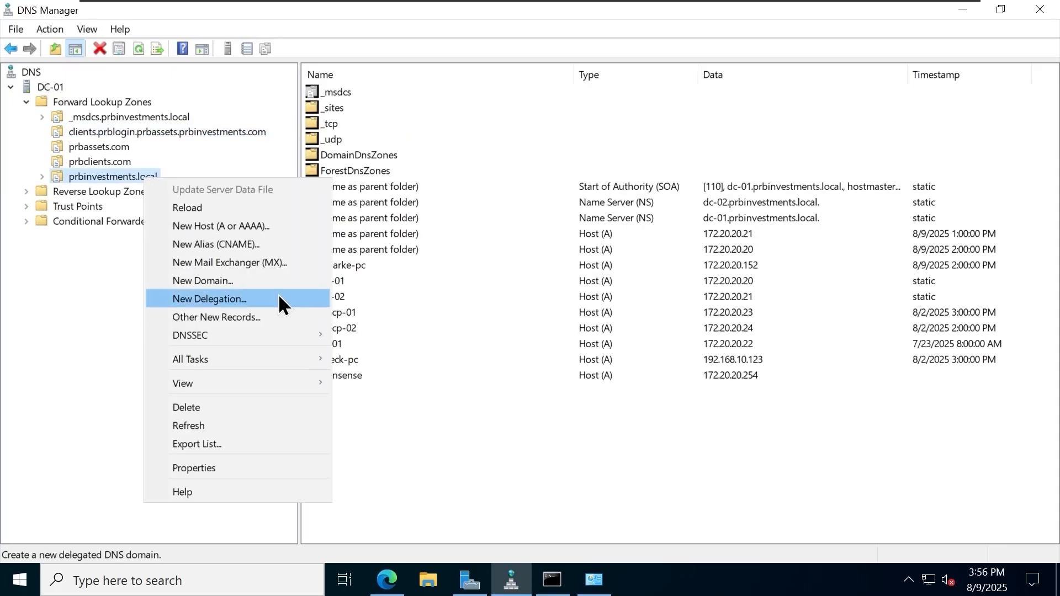
left_click(272, 244)
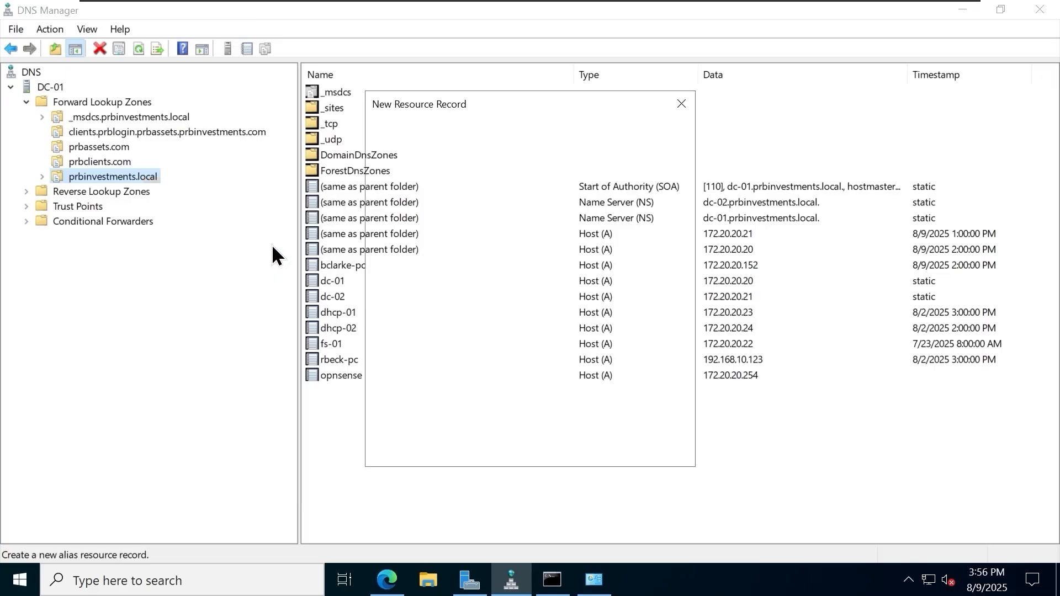
type("dhcp")
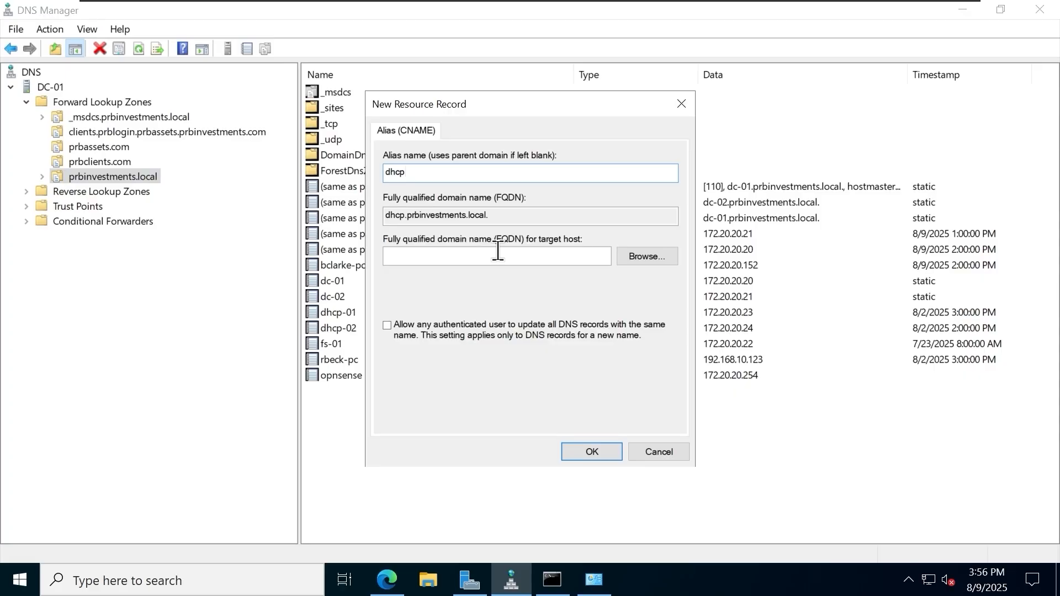
left_click(561, 256)
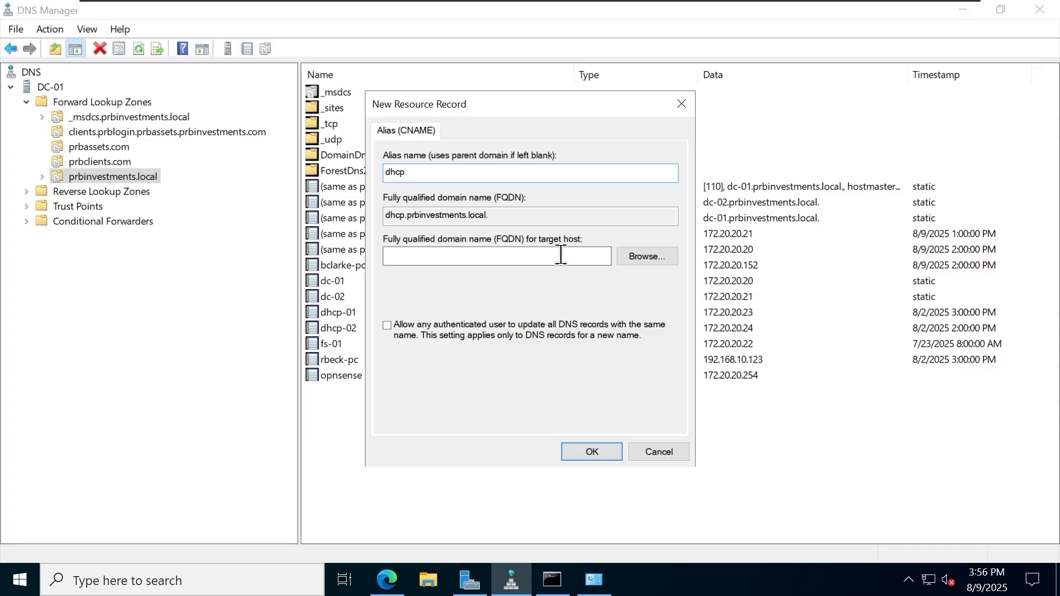
type("dhcp./")
key("BackSpace")
type("cl")
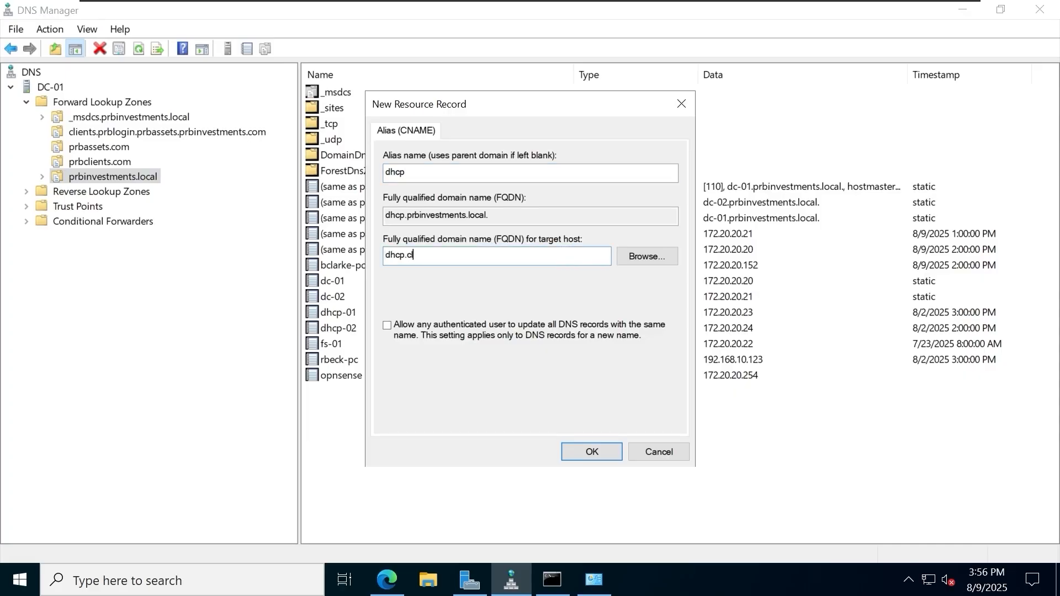
type("ients.prblogin.prbassets")
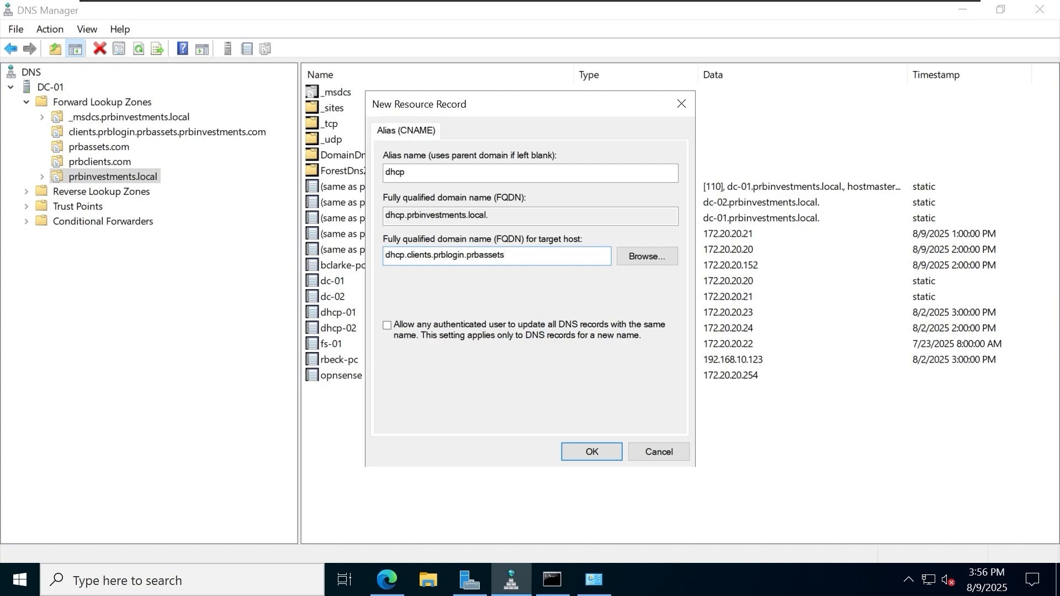
type(".prbinvestments.com")
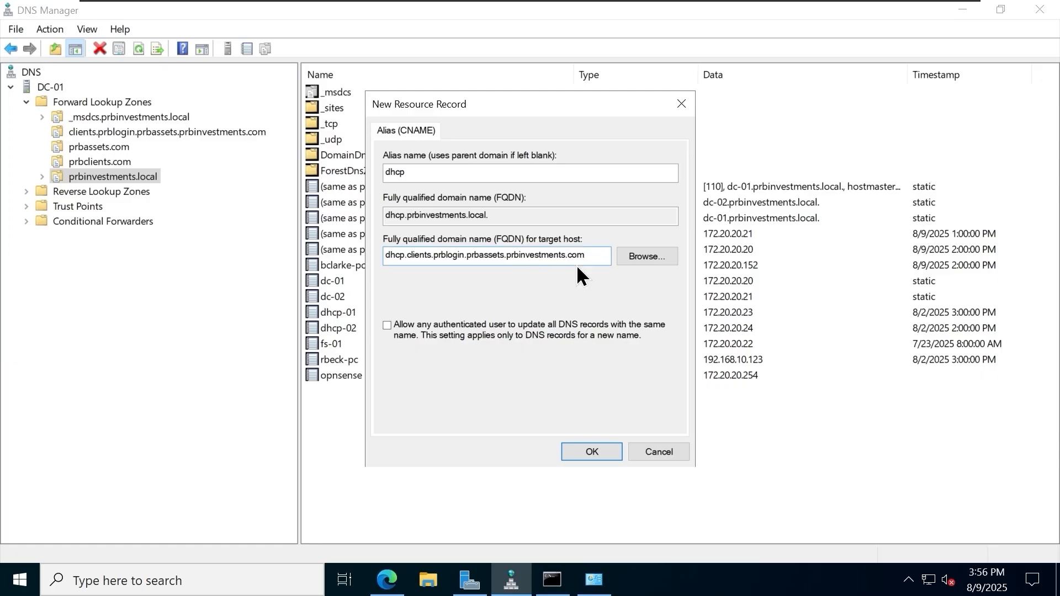
left_click(589, 452)
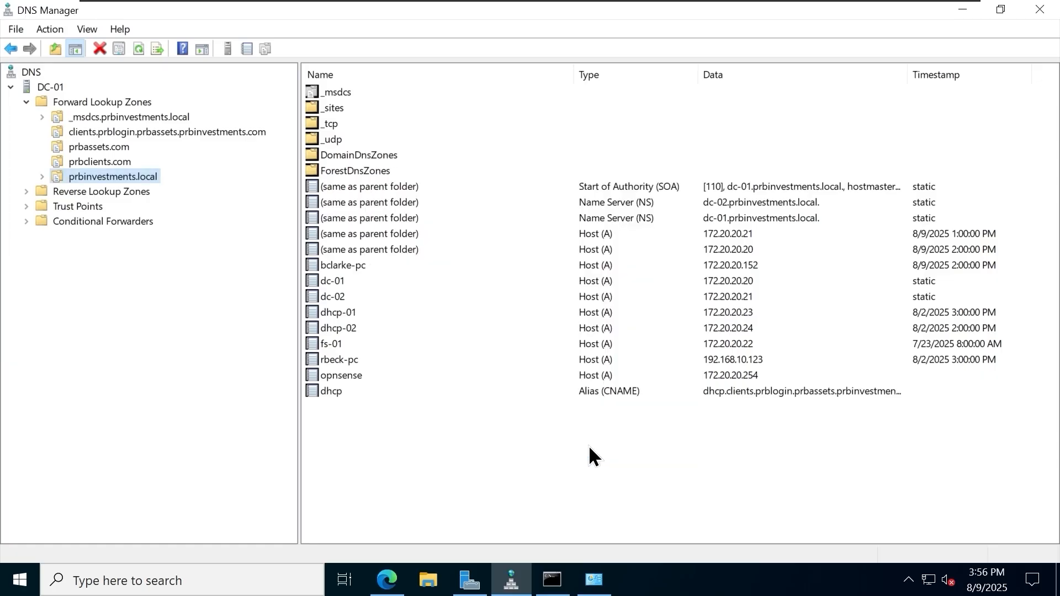
left_click(566, 459)
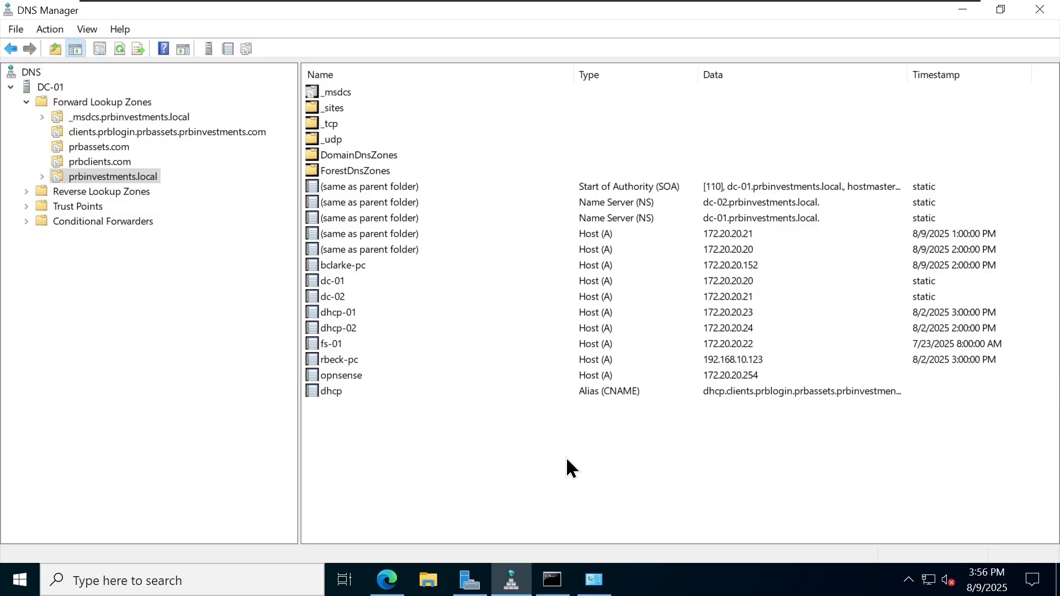
left_click(372, 313)
left_click(370, 327)
left_click(372, 390)
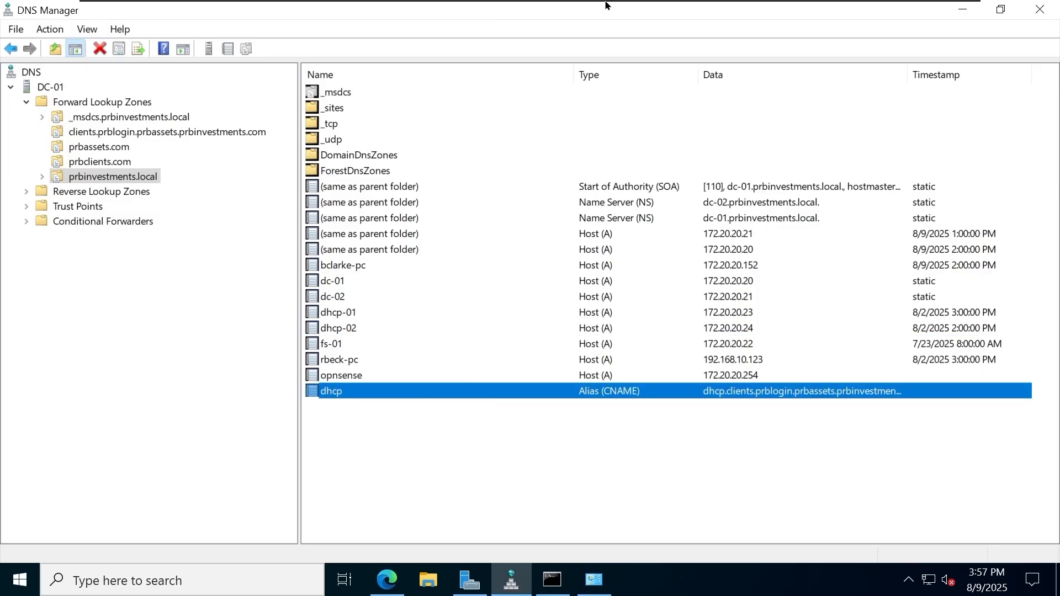
- Switch to the client PC virtual machine, clear its command prompt and ping dhcp.prbinvestments.local, highlighting the resolved host name
mouse_move(608, 3)
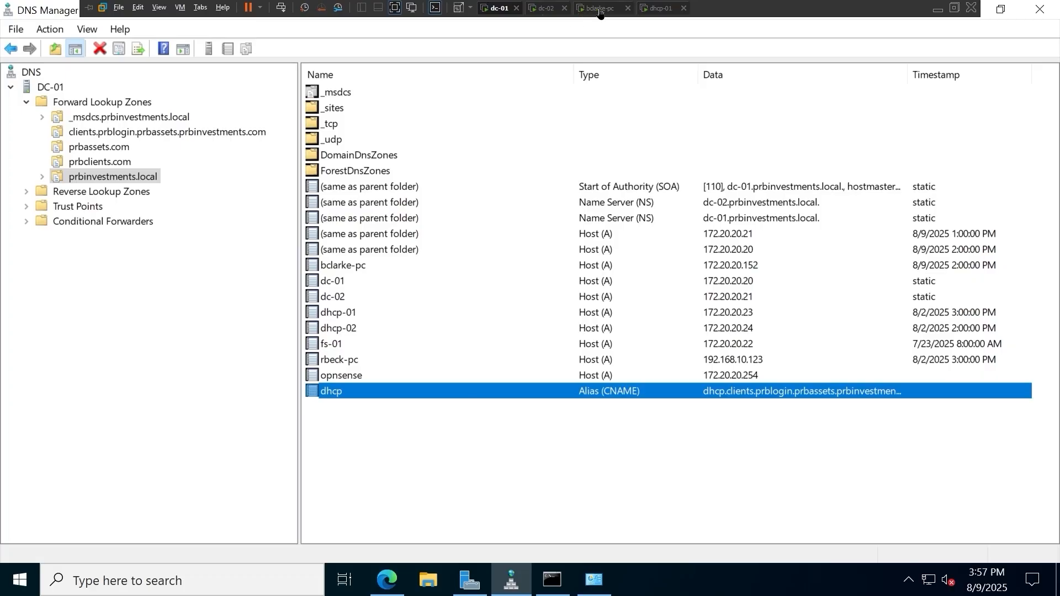
left_click(599, 8)
type("cls")
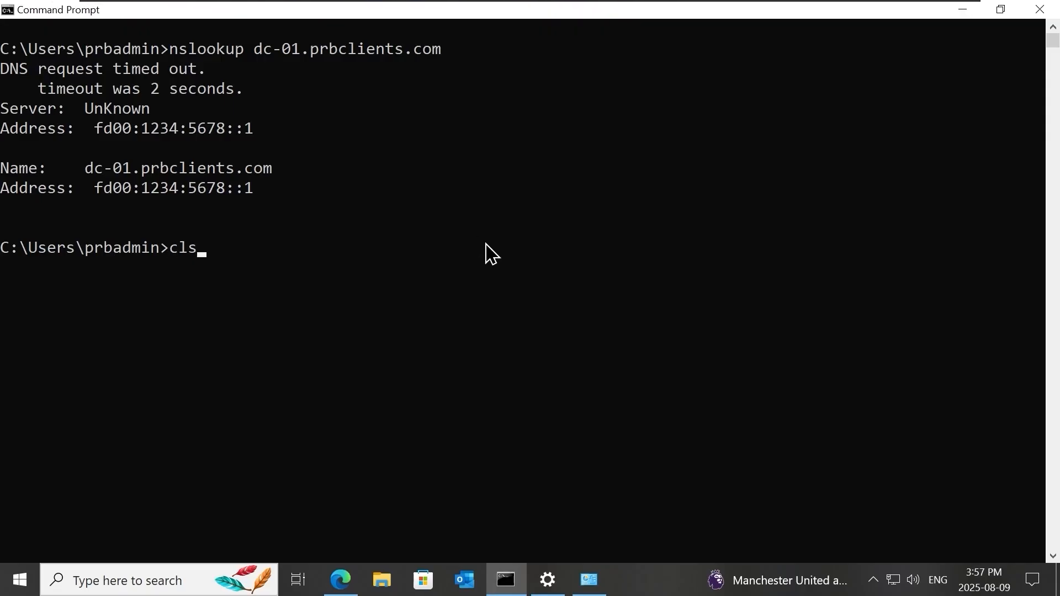
key("Return")
type("ping dchp")
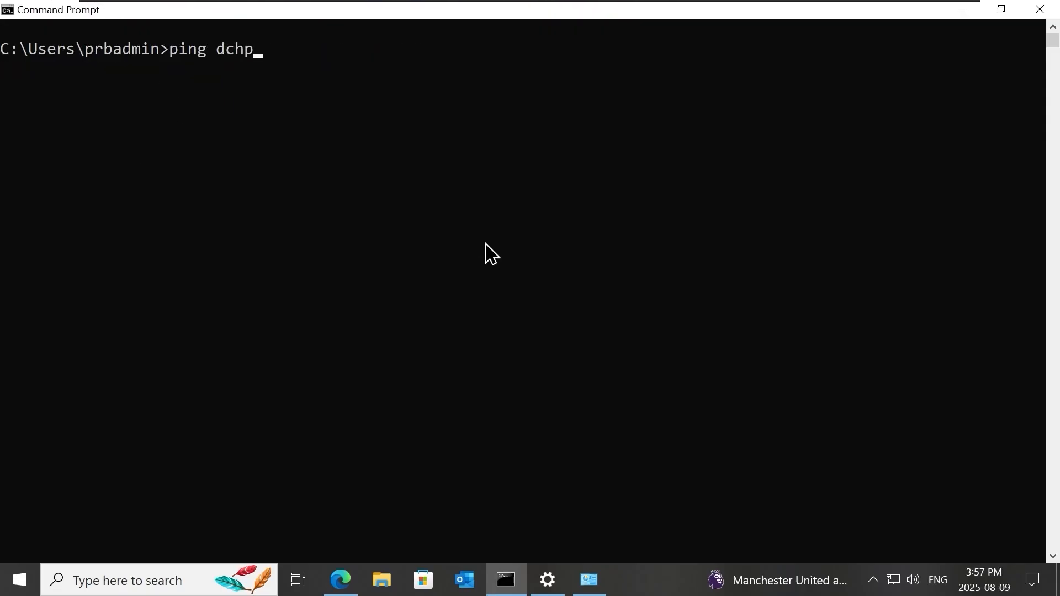
key("BackSpace")
key("BackSpace")
key("BackSpace")
type("hcp.prin")
key("BackSpace")
key("BackSpace")
key("BackSpace")
type("rbinvestment")
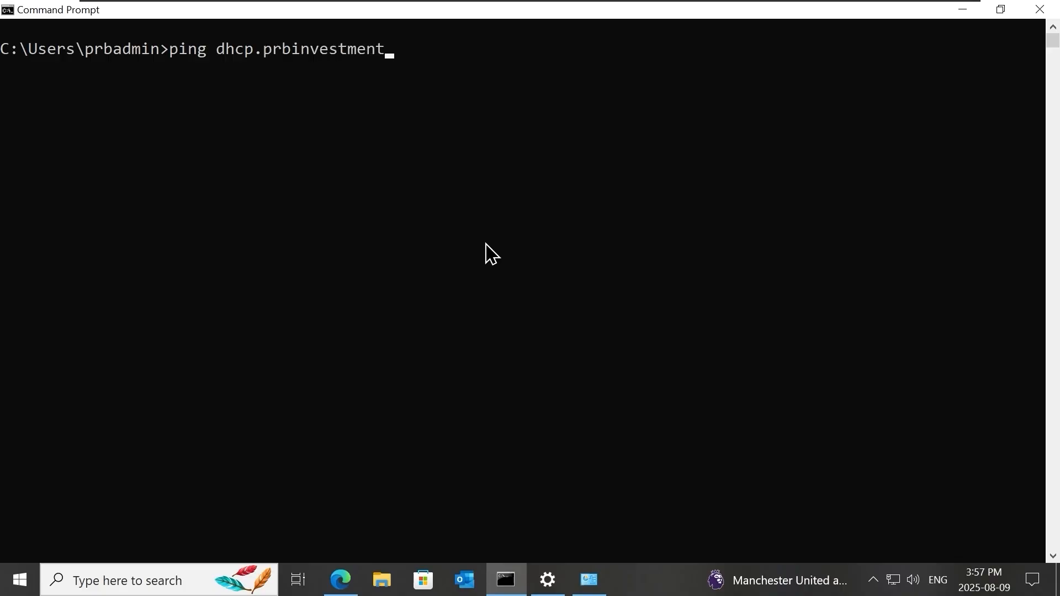
type("s.local")
key("Return")
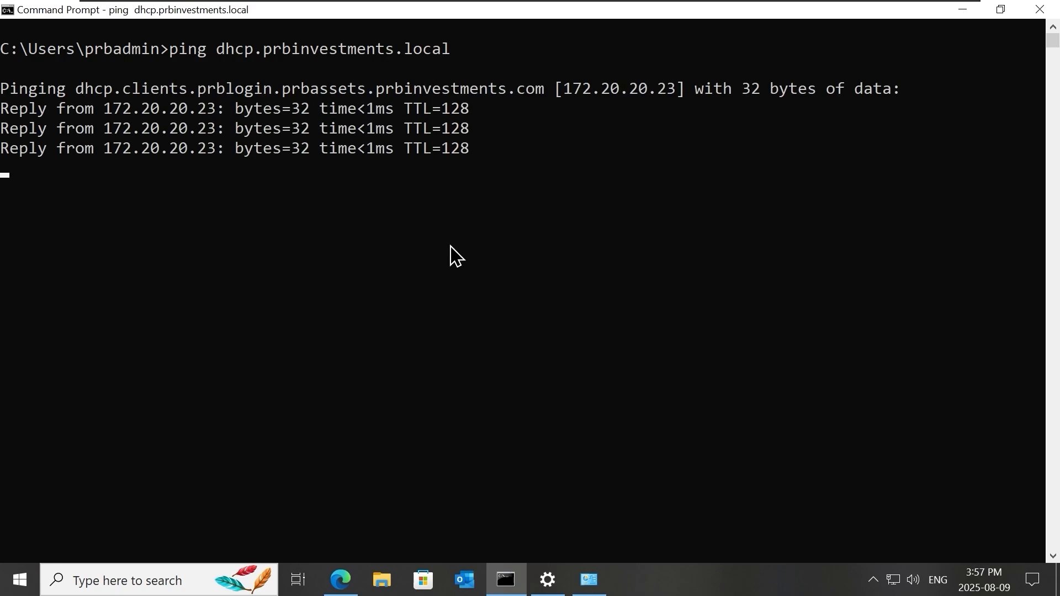
left_click_drag(75, 90, 542, 95)
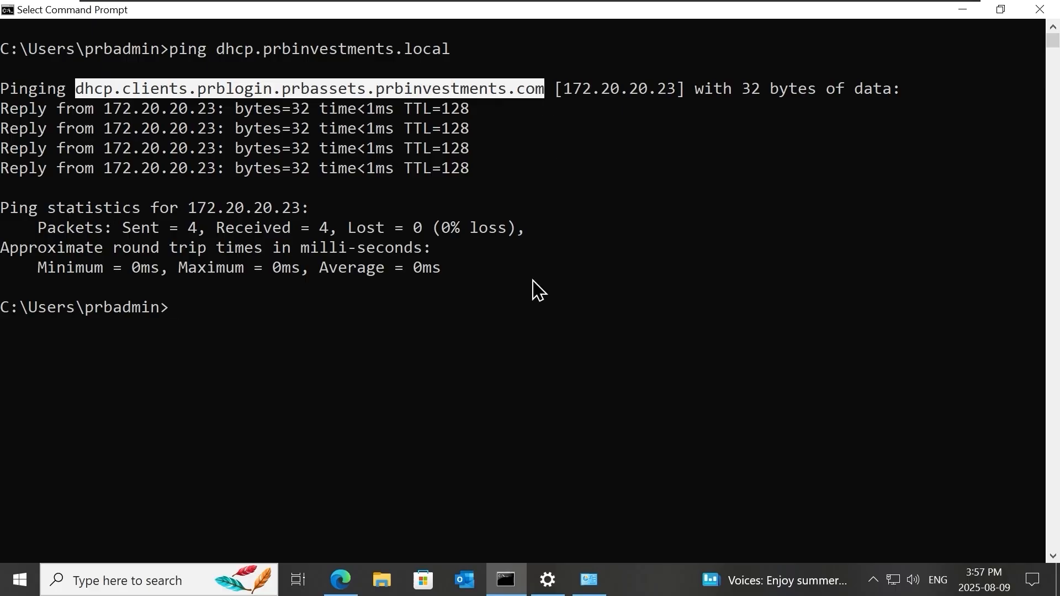
left_click(447, 371)
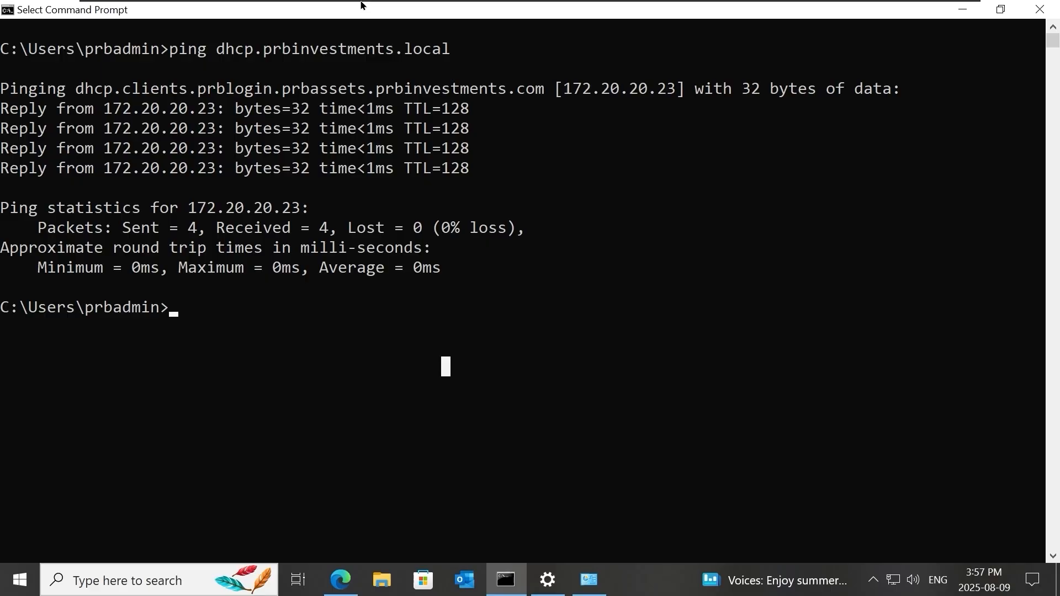
- Switch back to the dc-01 virtual machine and view the new Mail Exchanger (MX) record form for prbinvestments.local without creating a record
mouse_move(363, 6)
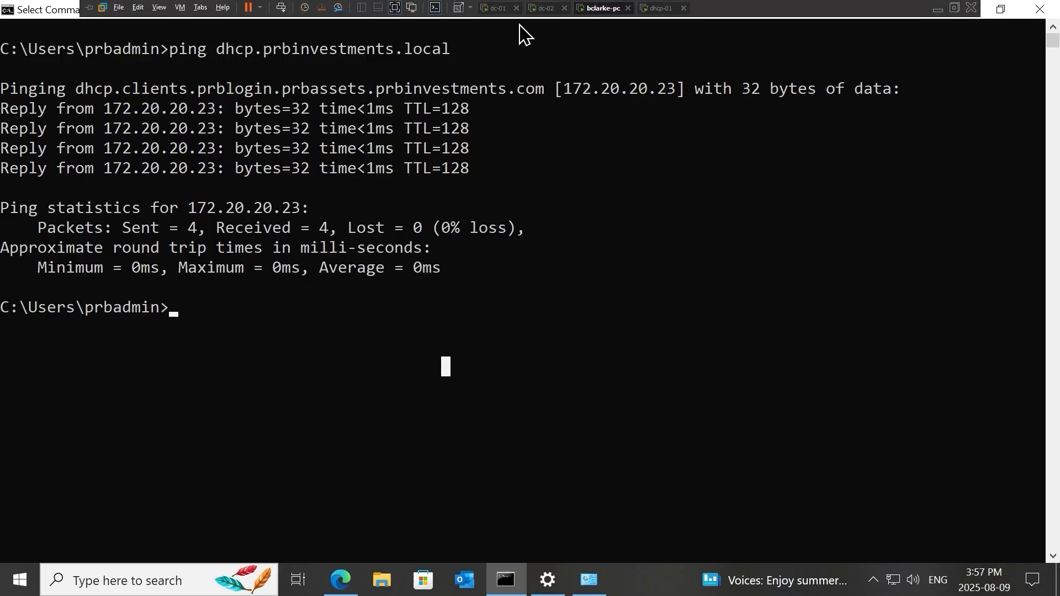
left_click(495, 8)
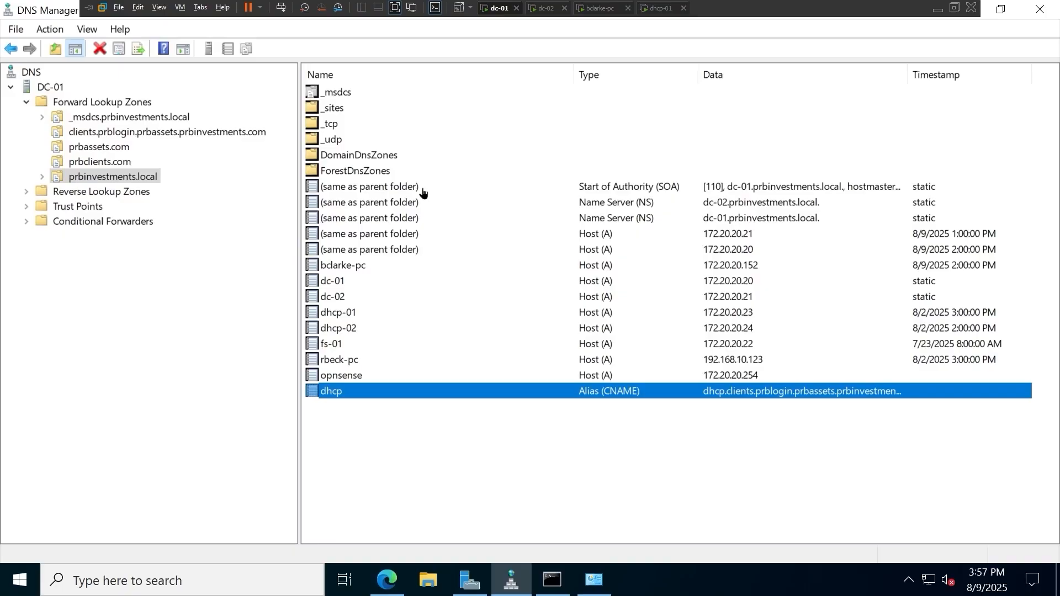
right_click(154, 178)
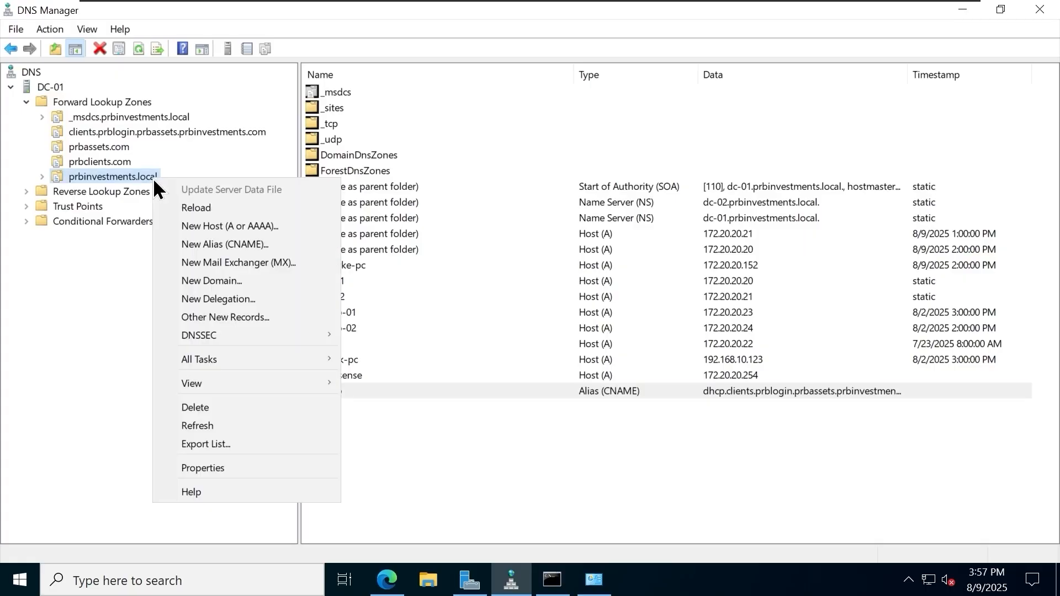
left_click(309, 263)
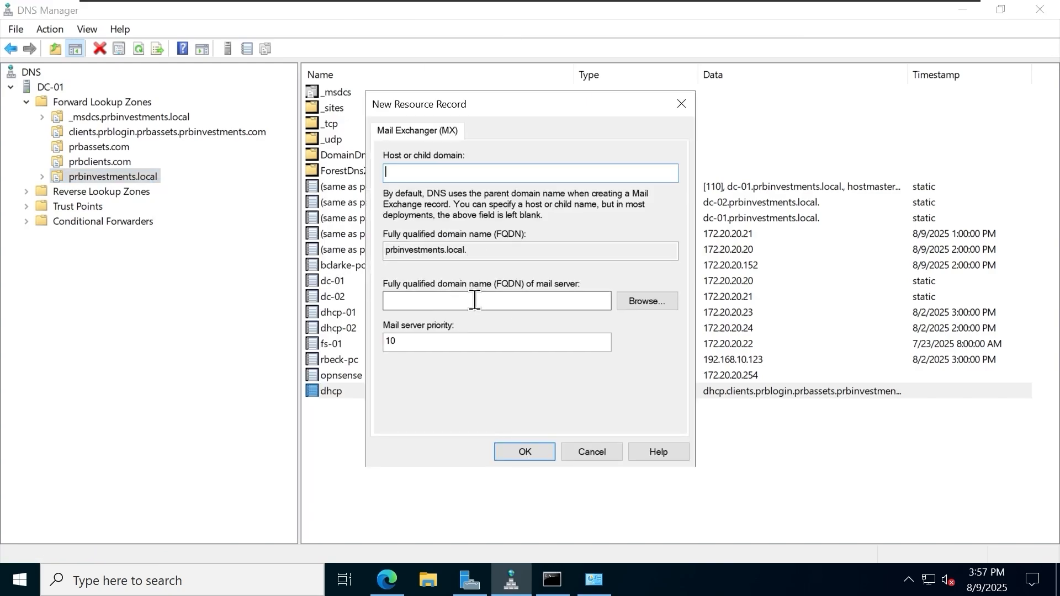
left_click(592, 452)
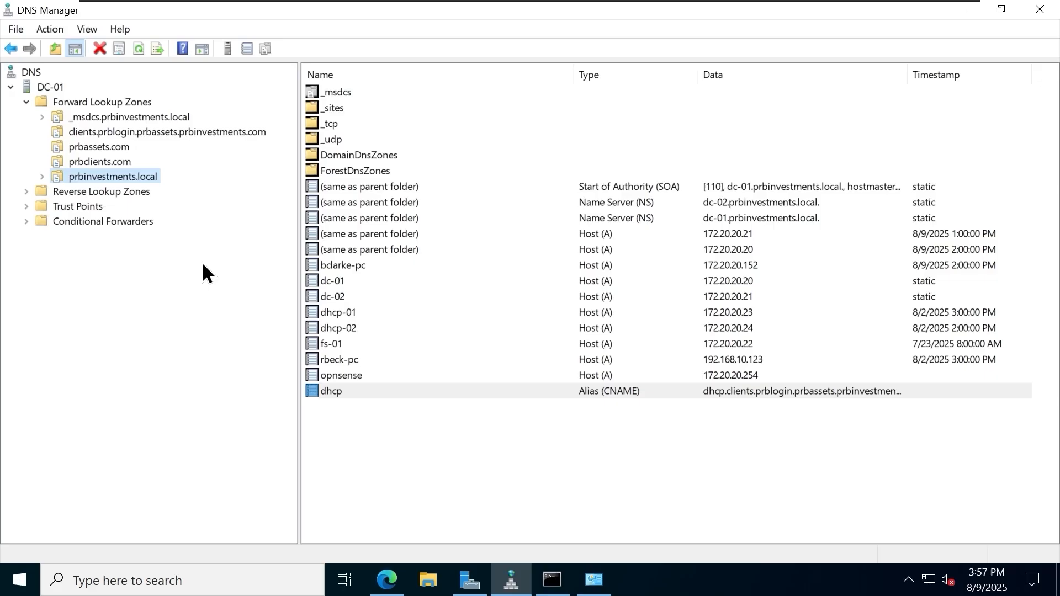
- Start another new record in the prbinvestments.local zone, select the Text (TXT) type and highlight its description
right_click(150, 182)
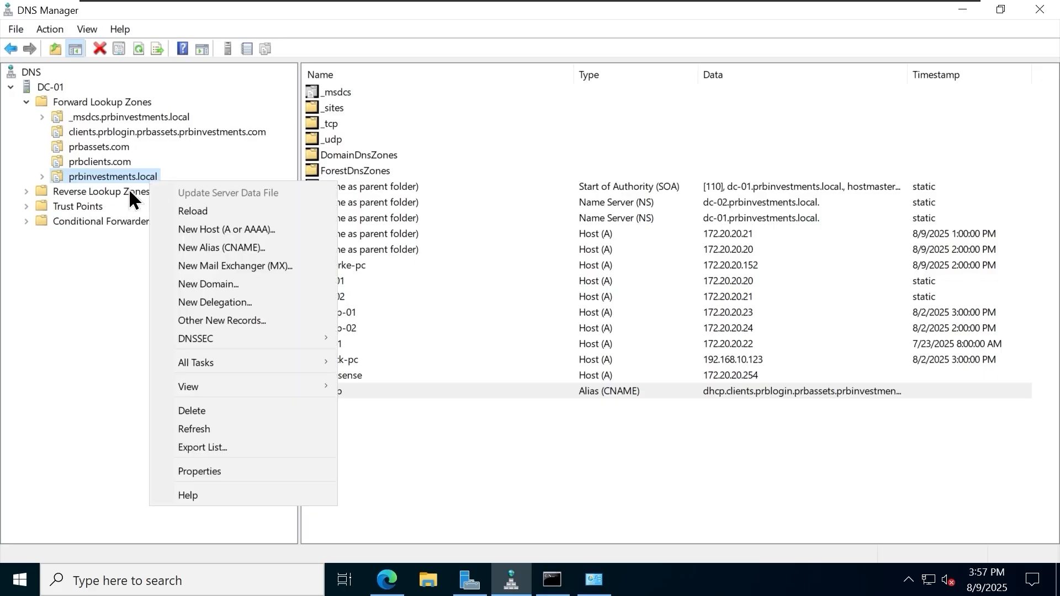
left_click(281, 321)
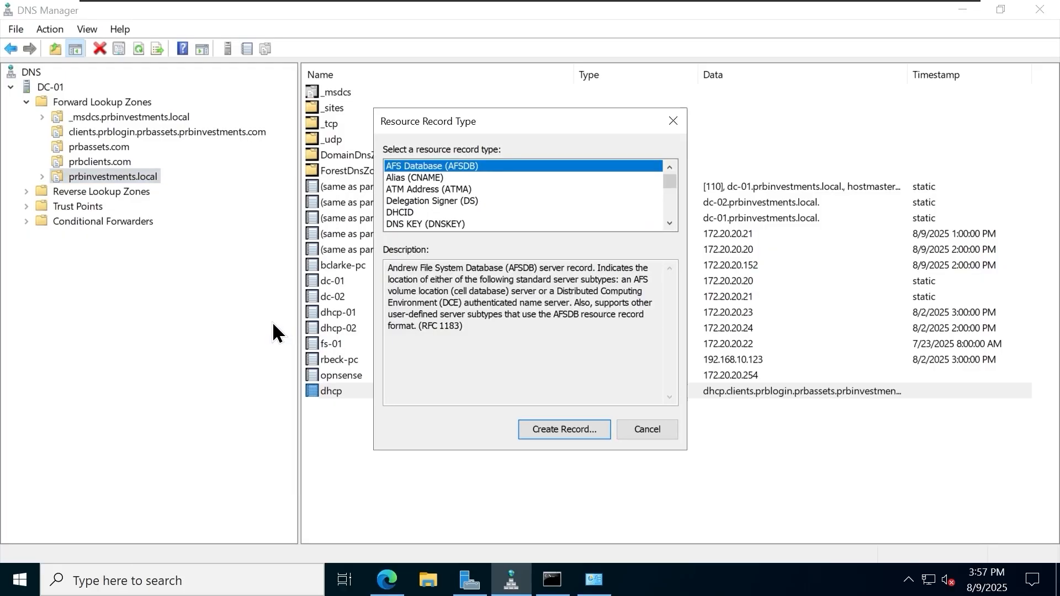
left_click_drag(454, 116, 296, 106)
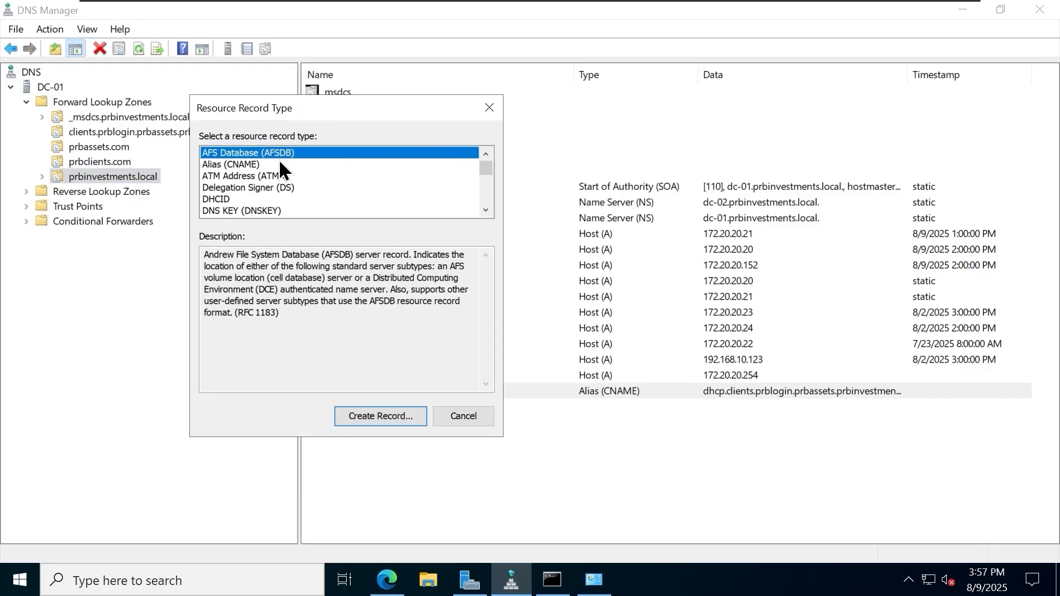
left_click_drag(279, 159, 302, 204)
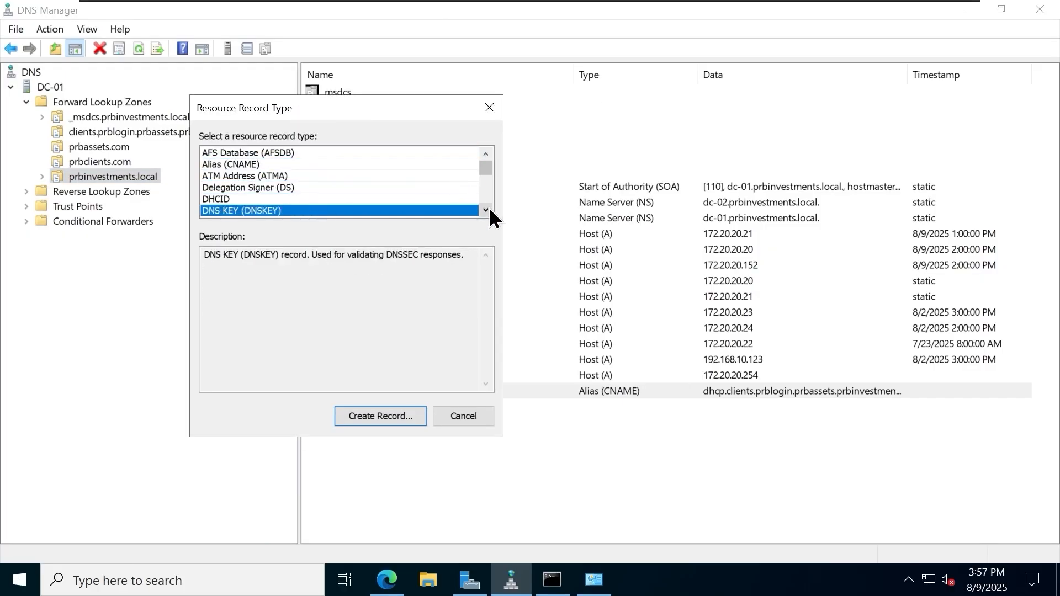
left_click(486, 209)
left_click(486, 209)
left_click(485, 210)
left_click(485, 210)
scroll(465, 203, "down", 1)
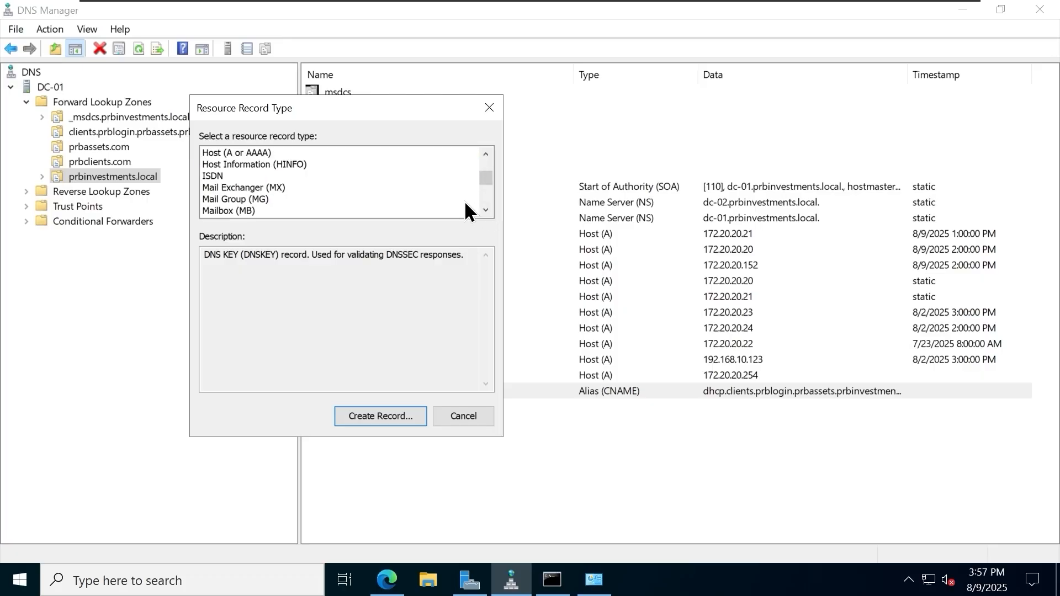
scroll(465, 209, "down", 2)
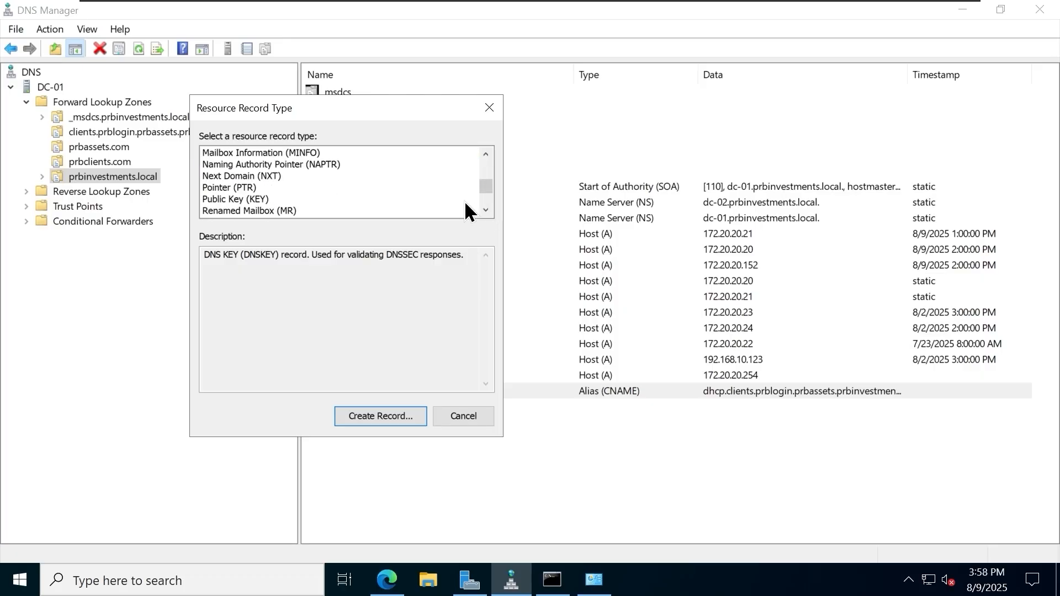
scroll(465, 210, "down", 3)
left_click(246, 189)
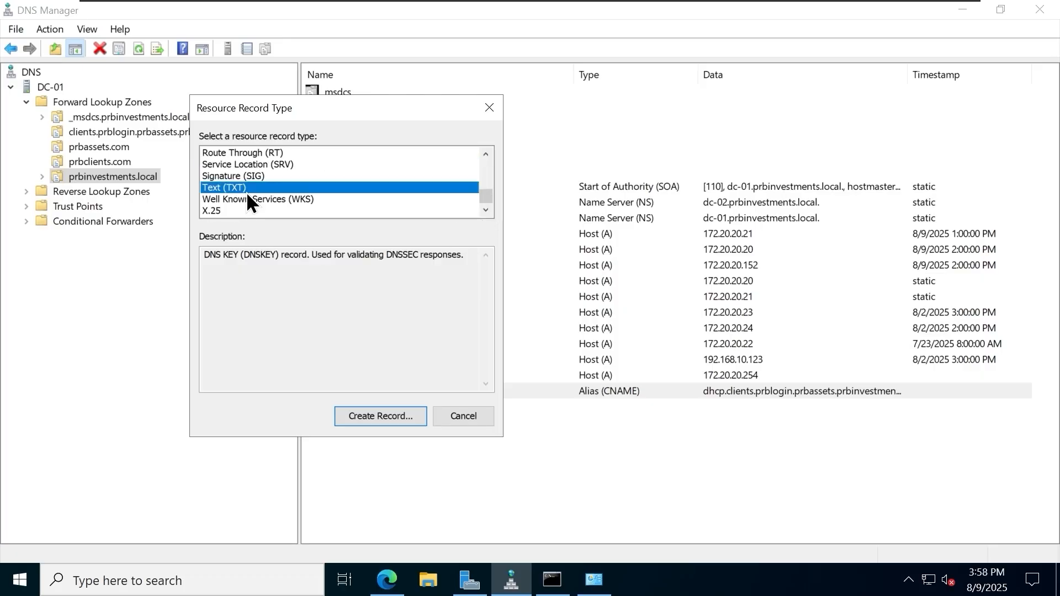
left_click_drag(385, 311, 203, 254)
left_click(341, 316)
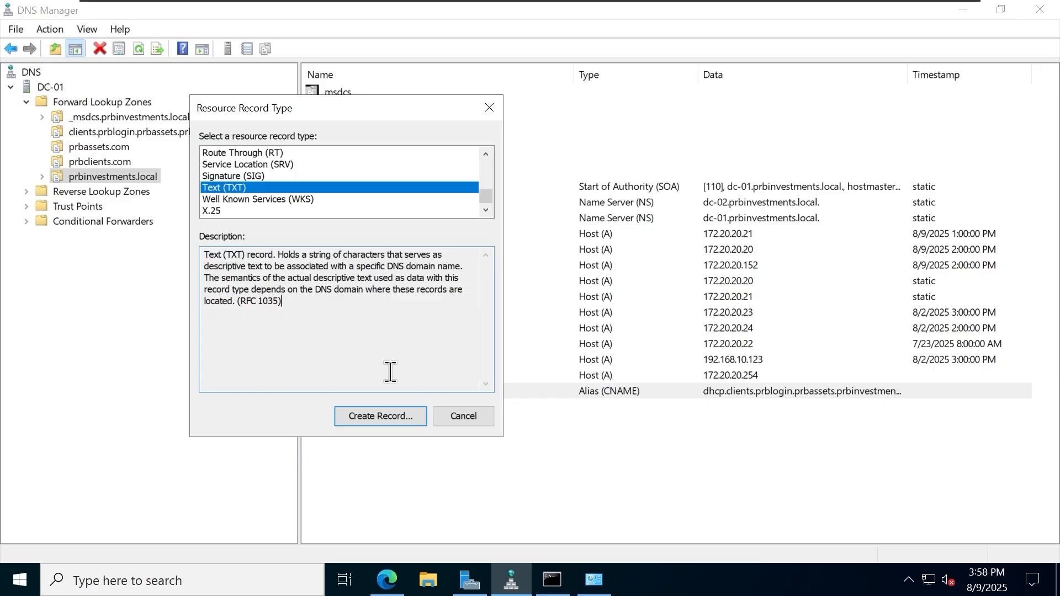
- Begin creating the TXT record and name it _domain_verify
left_click(381, 416)
type("_domain_")
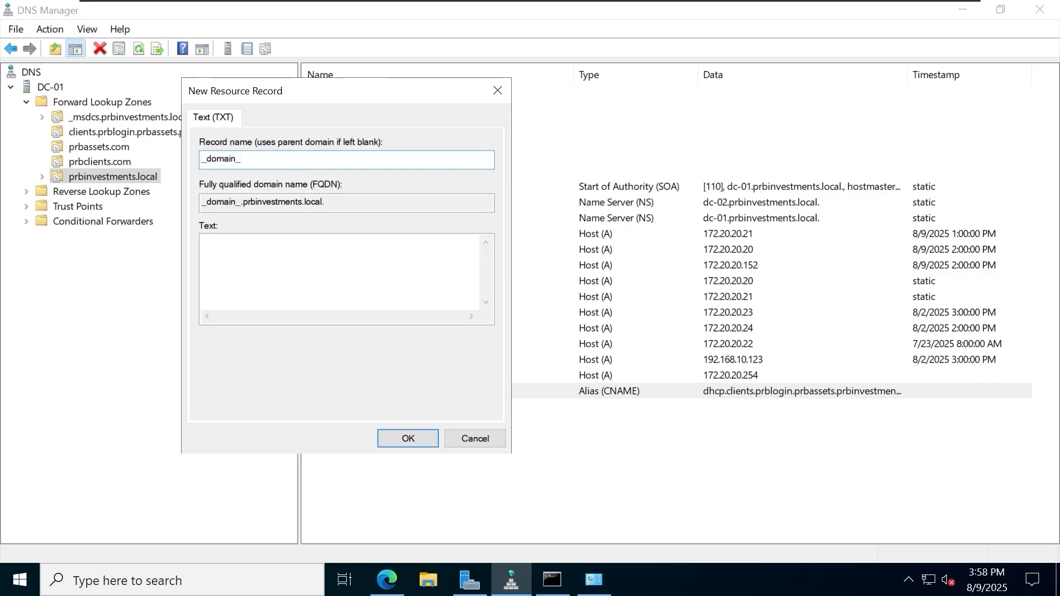
type("verify")
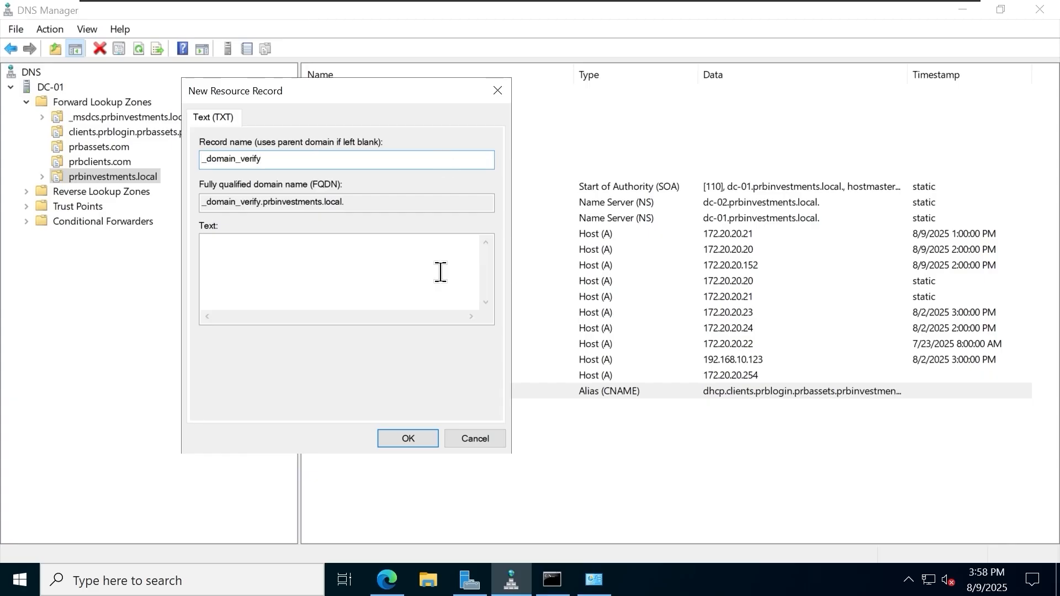
- Set the TXT record's text to "thistxtrecordistoprovethatIowntheprbinvestments.localdomainandIamtheadministratorforthisdomain", save it and select the new record for review
left_click(394, 266)
type("thistxtrecordistoprovethati")
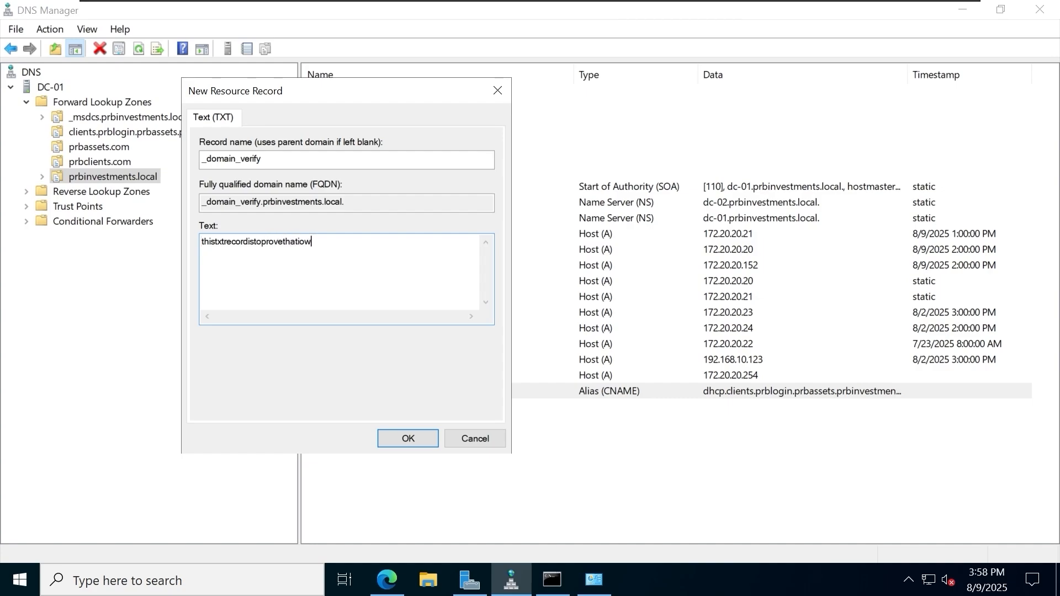
key("BackSpace")
type("Iowntheprbinvet")
key("BackSpace")
type("stments.lo")
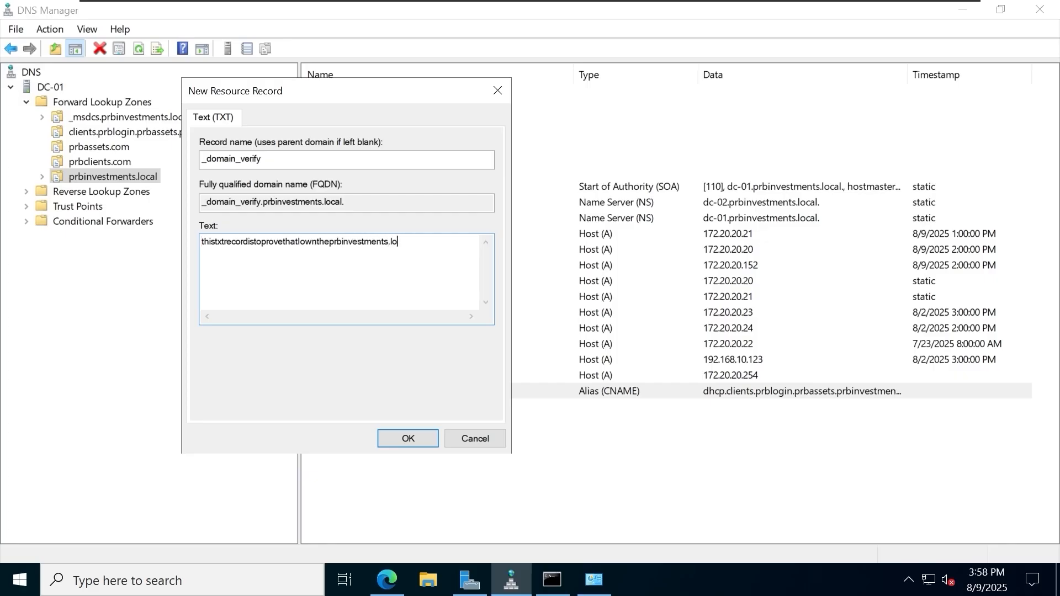
type("caldomainandIamthead")
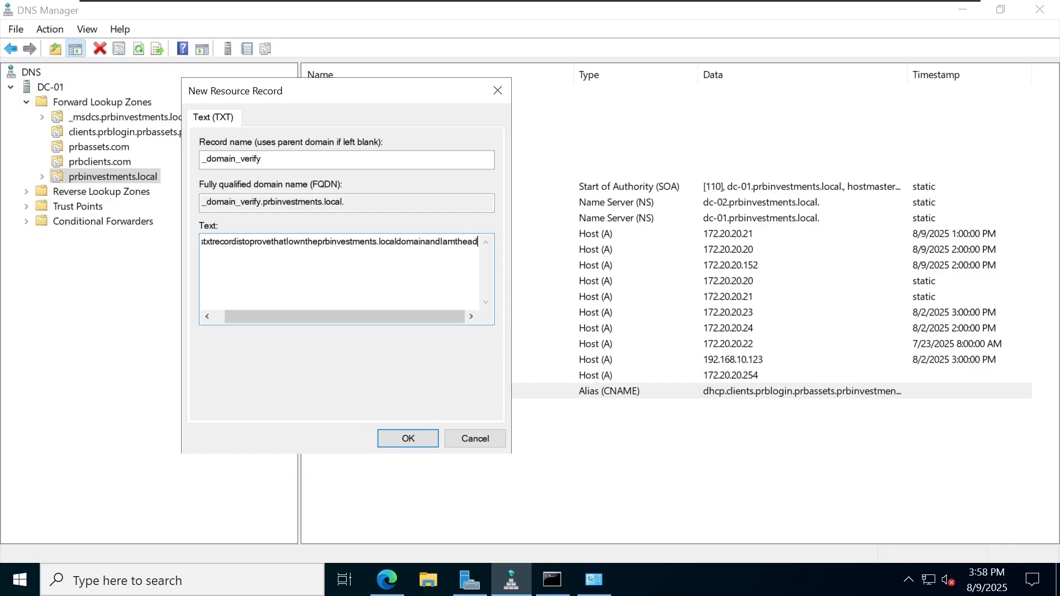
type("ministr")
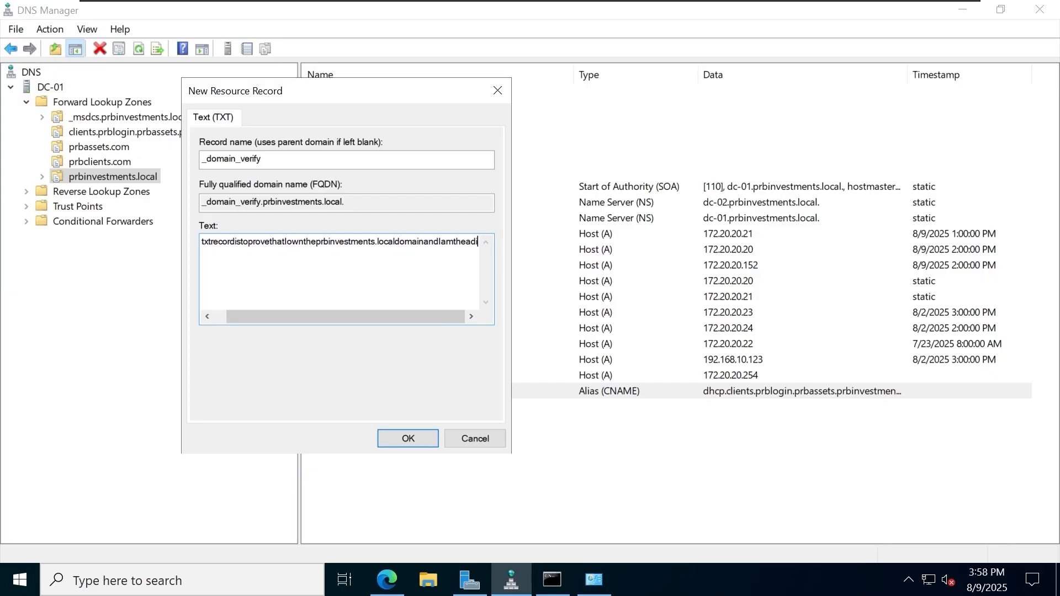
type("atorthis")
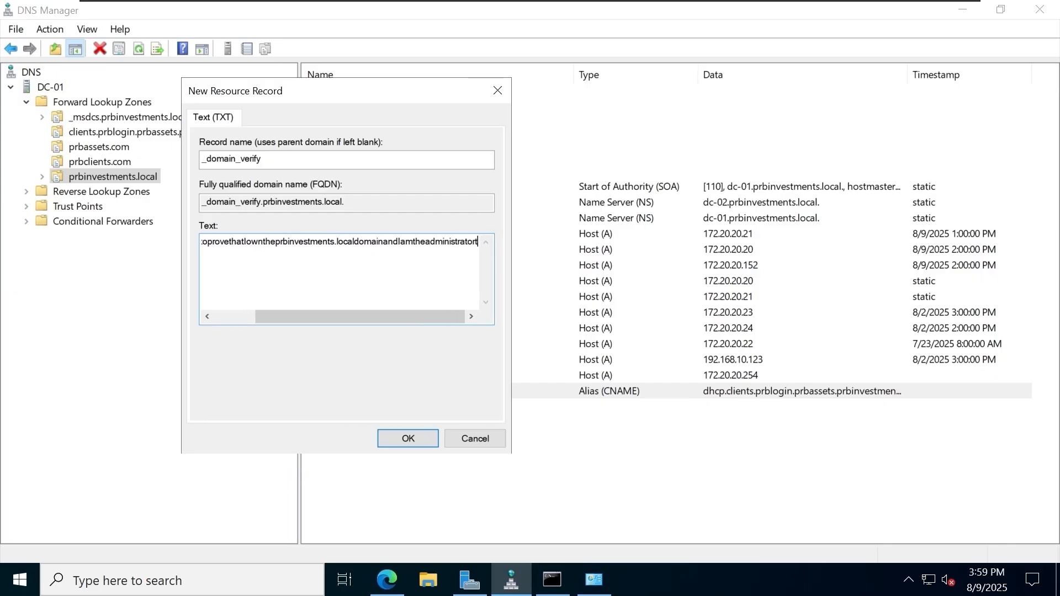
key("BackSpace")
key("BackSpace")
key("BackSpace")
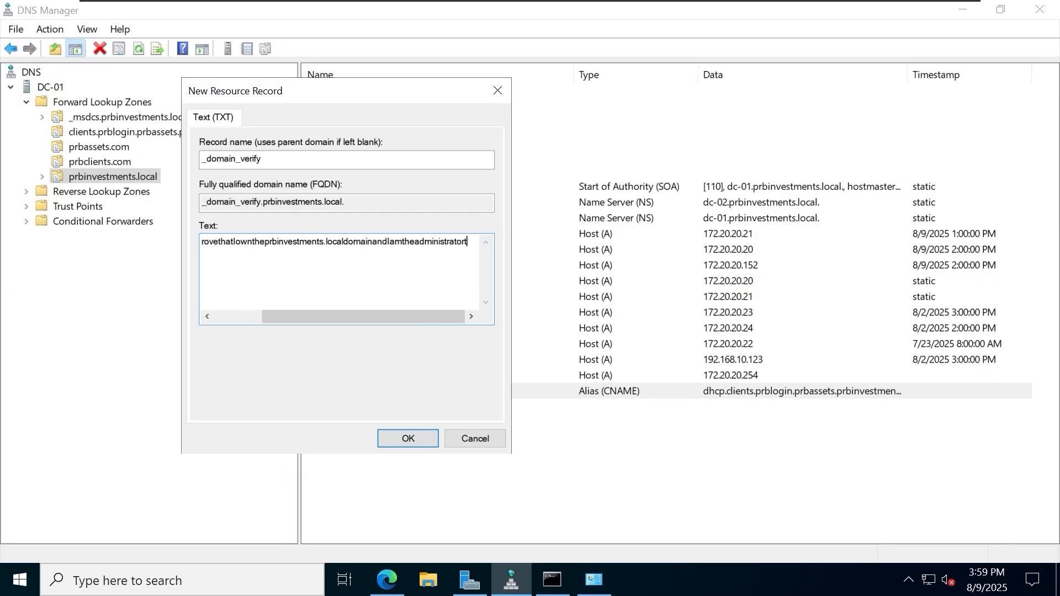
type("forthisdoman")
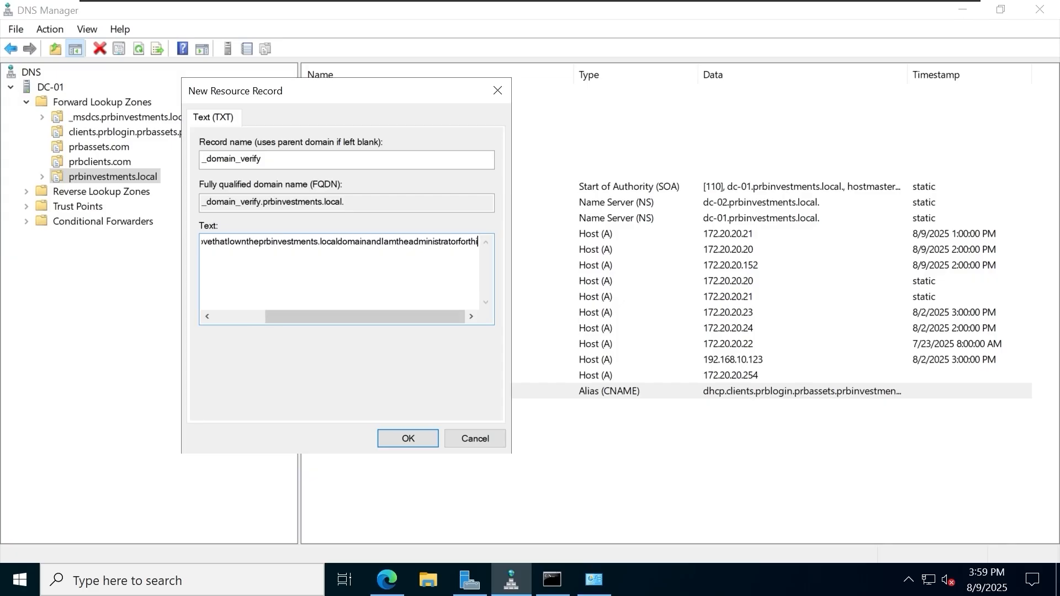
key("BackSpace")
key("BackSpace")
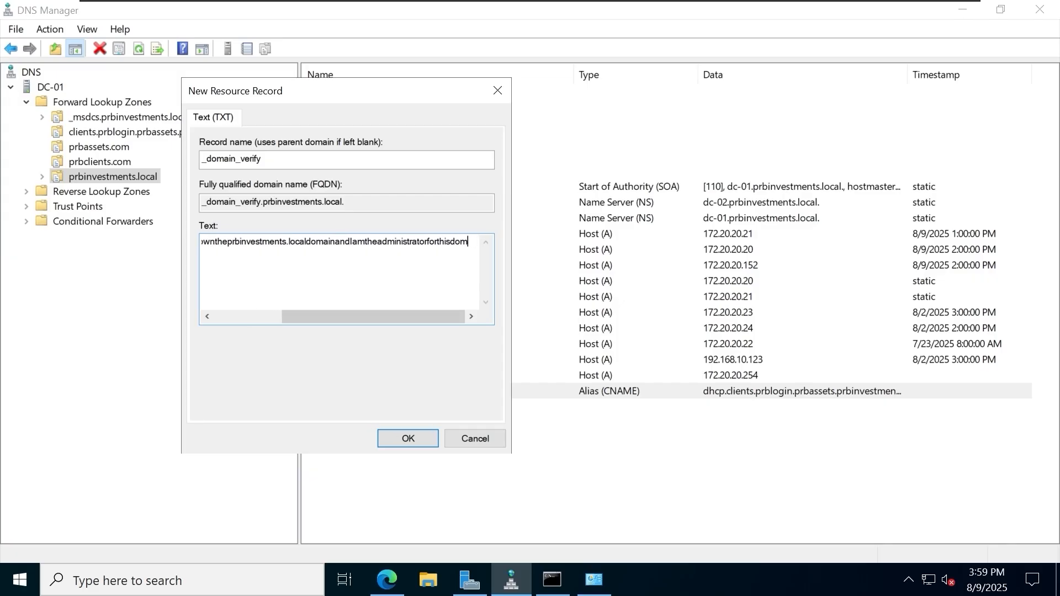
type("ain")
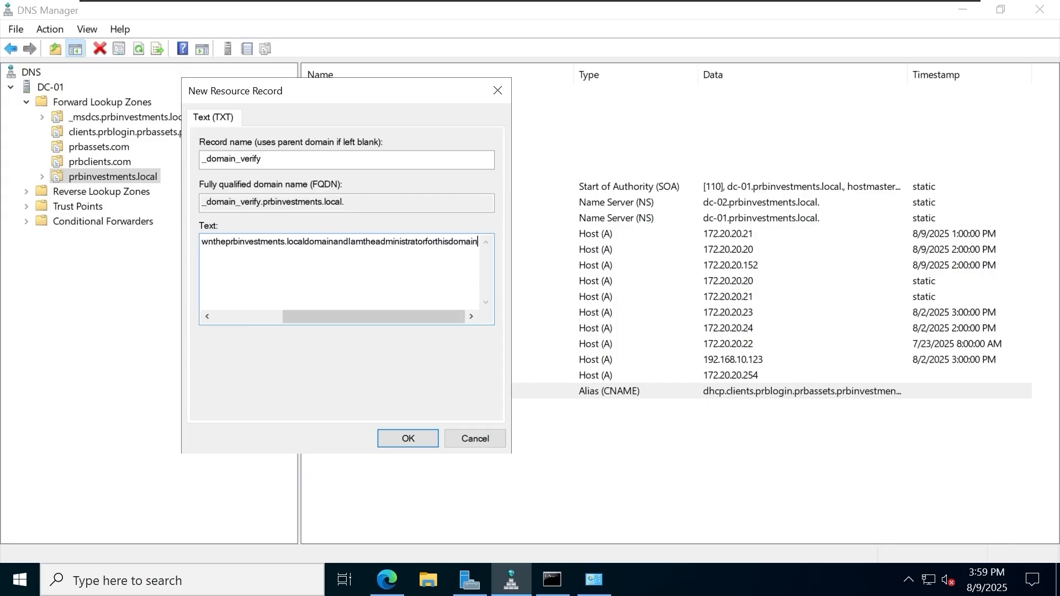
left_click(400, 442)
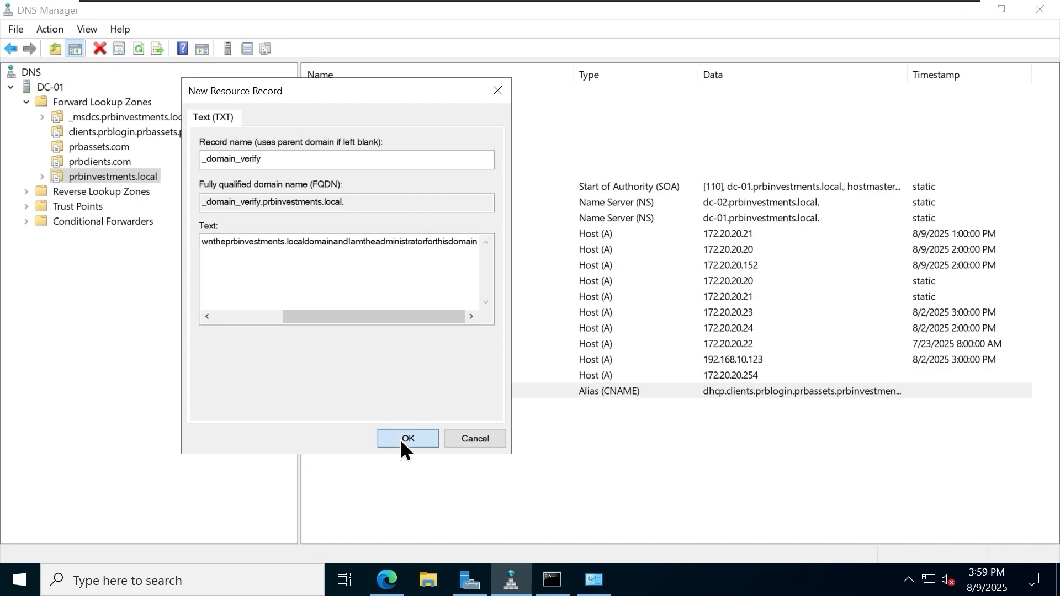
left_click(478, 423)
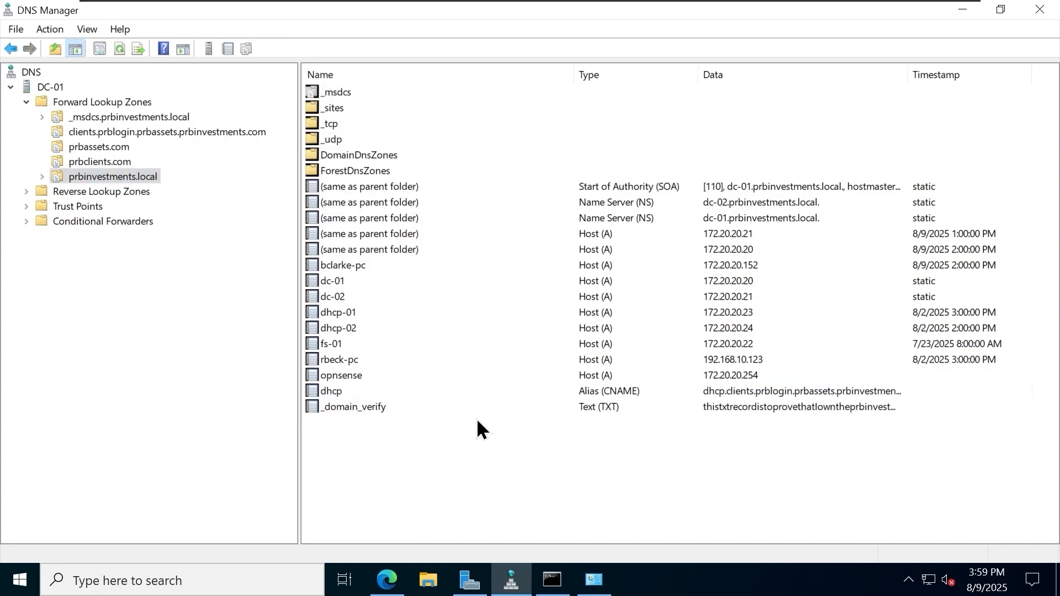
left_click(445, 412)
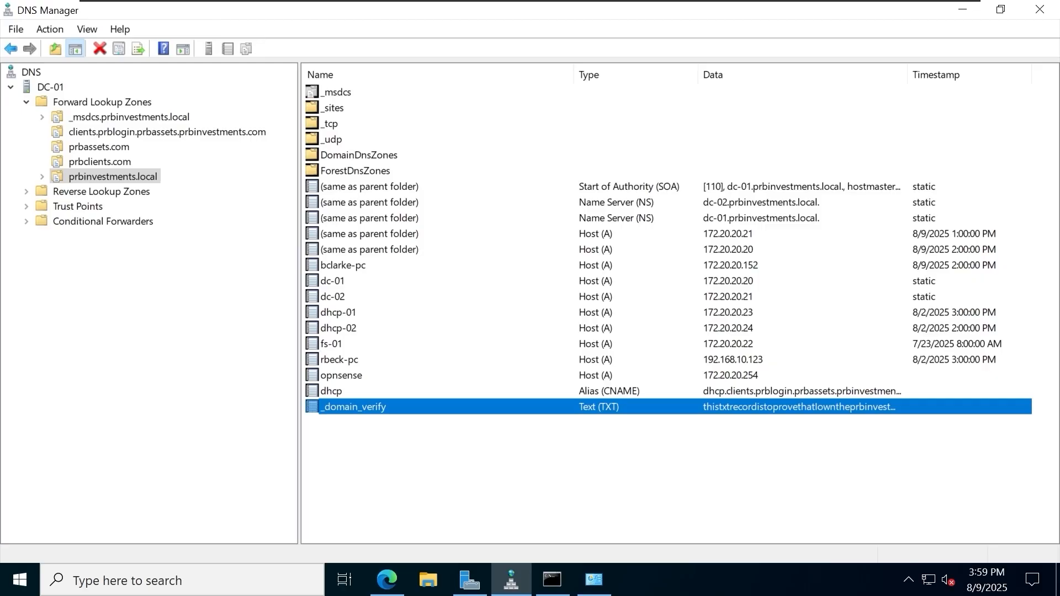
left_click(588, 446)
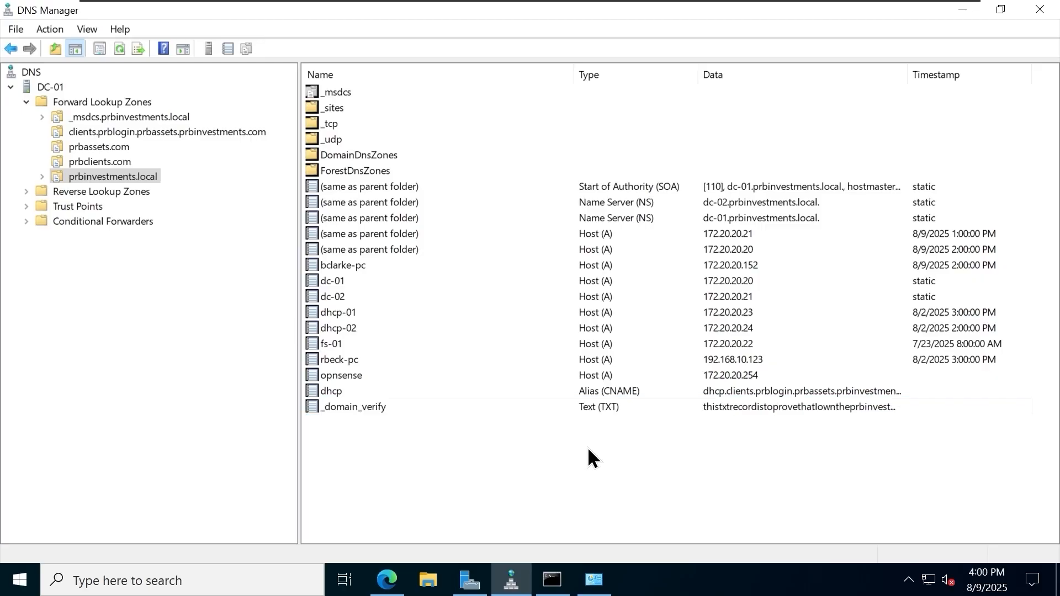
- Switch to the client PC virtual machine and clear its command prompt
mouse_move(546, 1)
left_click(592, 9)
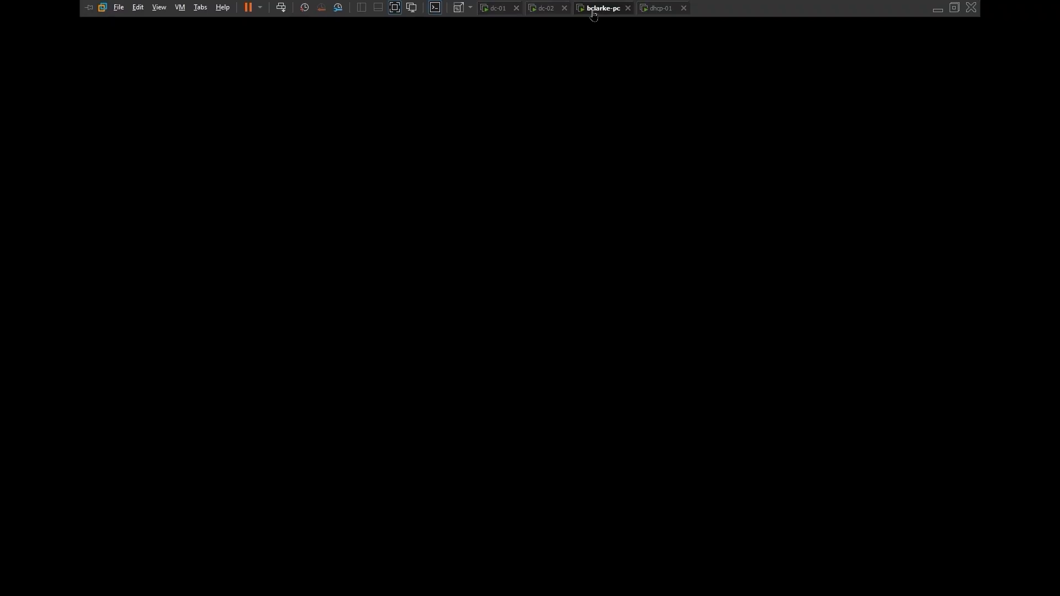
key("Escape")
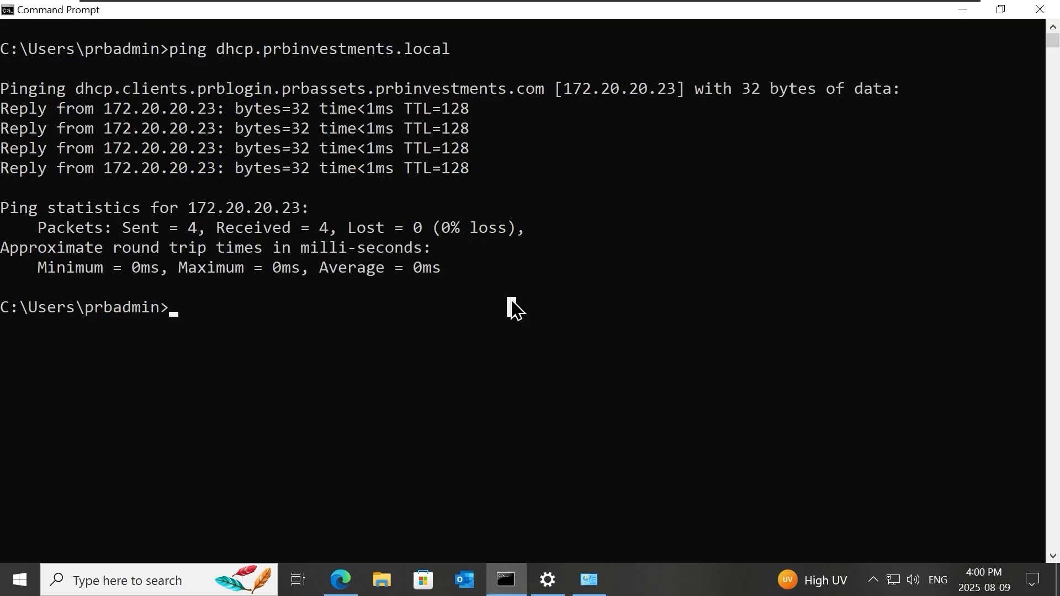
type("cls")
key("Return")
- Run nslookup -type=txt _domain_verify.prbinvestments.local and highlight the returned text record
type("m")
key("BackSpace")
type("nslookup")
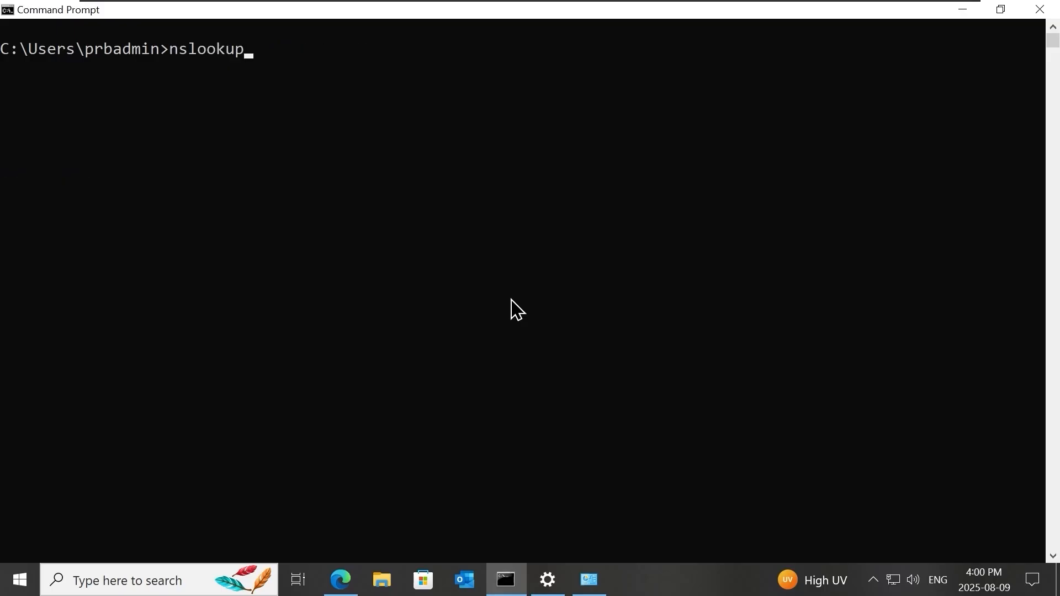
type(" -type=txt")
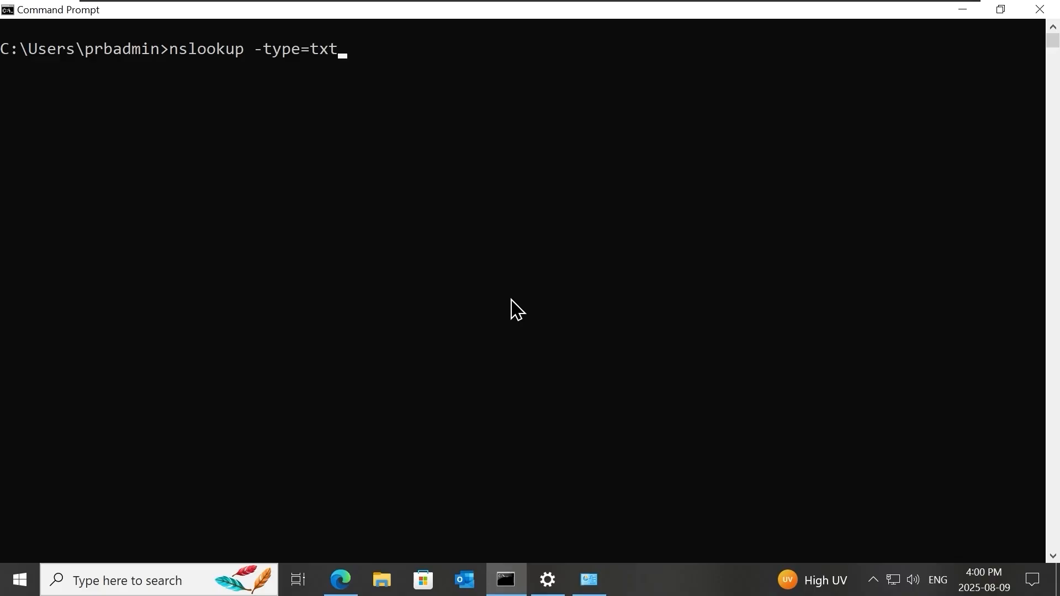
type(" _domain_ver")
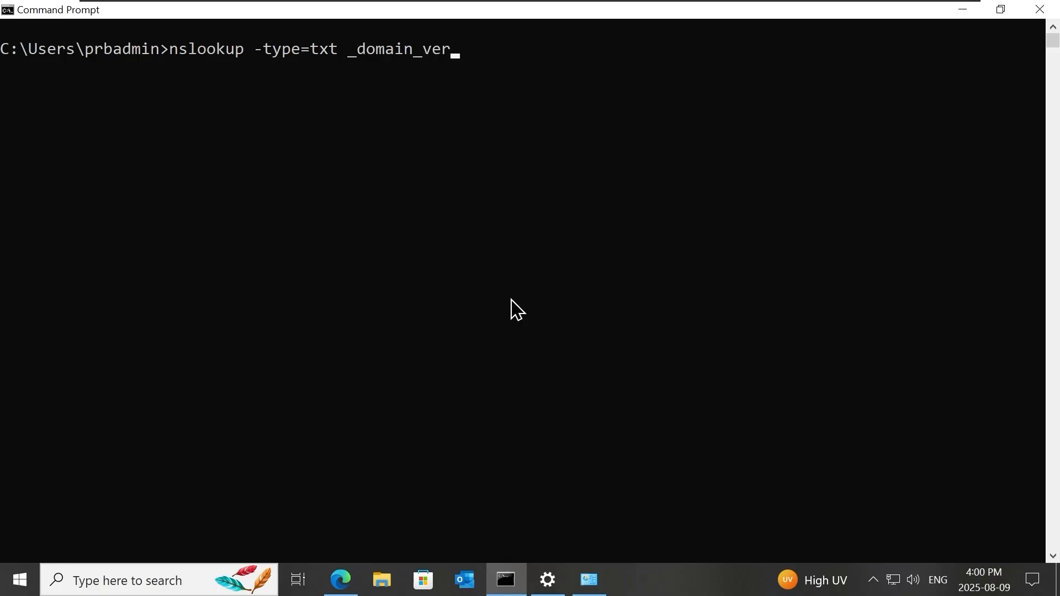
type("ify.prbinvestmentst")
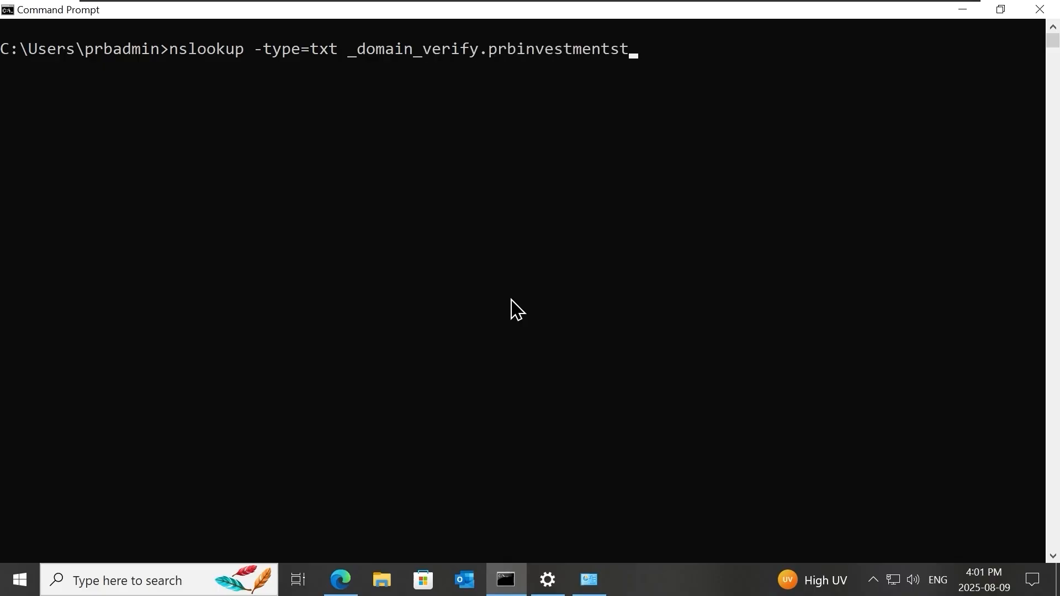
key("BackSpace")
type(".local")
key("Return")
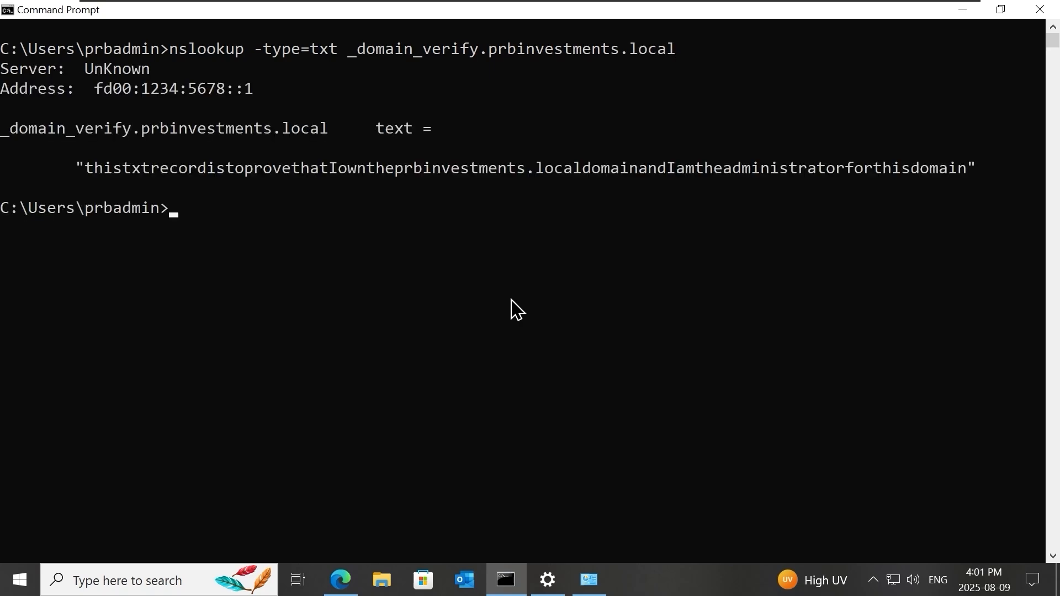
left_click_drag(259, 239, 1, 136)
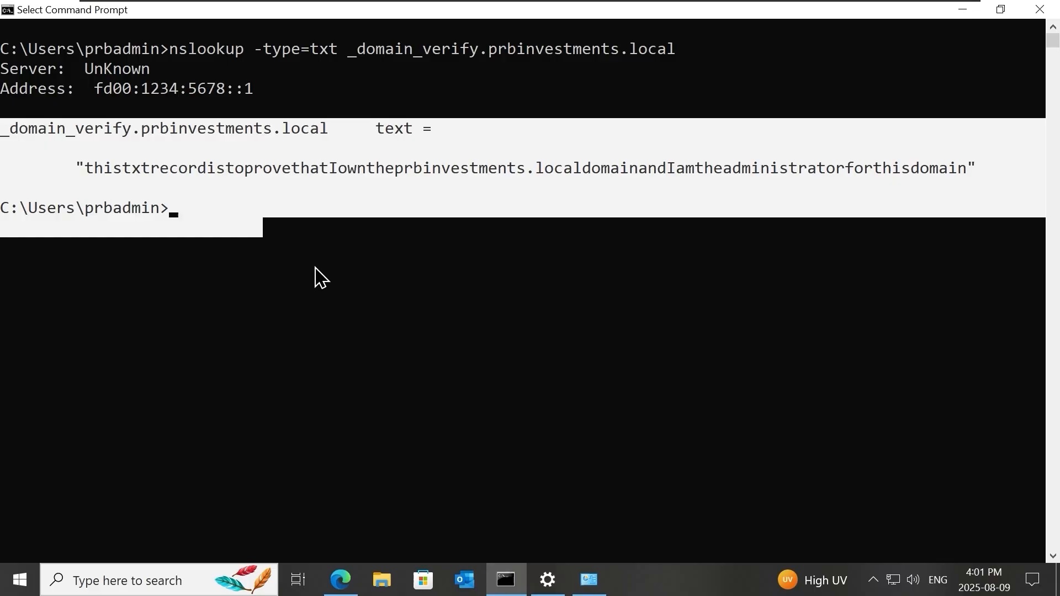
left_click(221, 227)
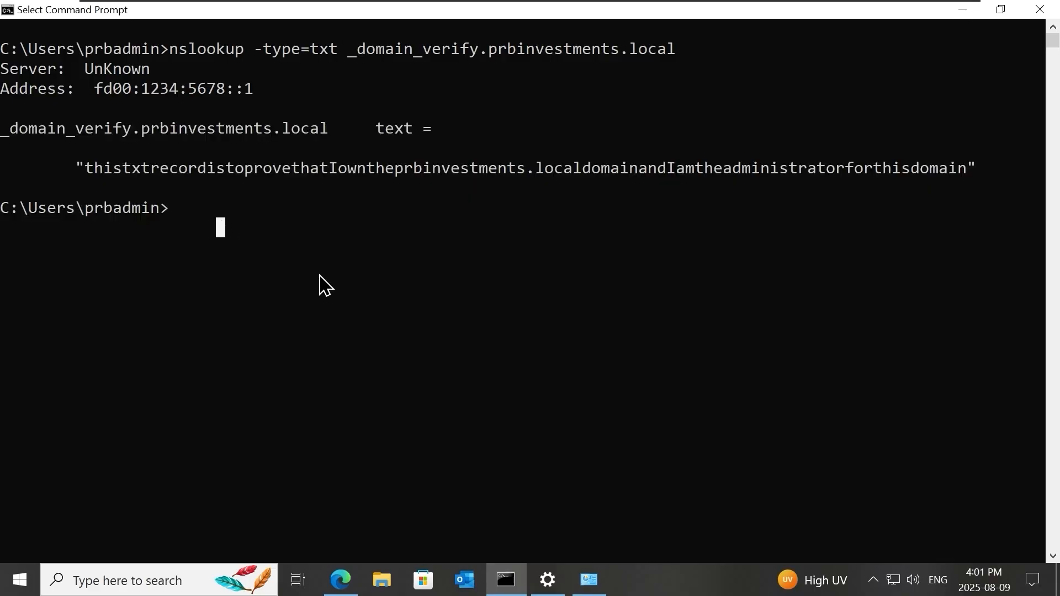
- Rerun the TXT lookup against _domain_test.prbinvestments.local instead and highlight the response for comparison
key("Escape")
key("Up")
key("Left")
key("Left")
key("Left")
key("Left")
key("Left")
key("Left")
key("Left")
key("Left")
key("Left")
key("Left")
key("Left")
key("Left")
key("Left")
key("Left")
key("Left")
key("Left")
key("Left")
key("Left")
key("Left")
key("Left")
key("Right")
key("Right")
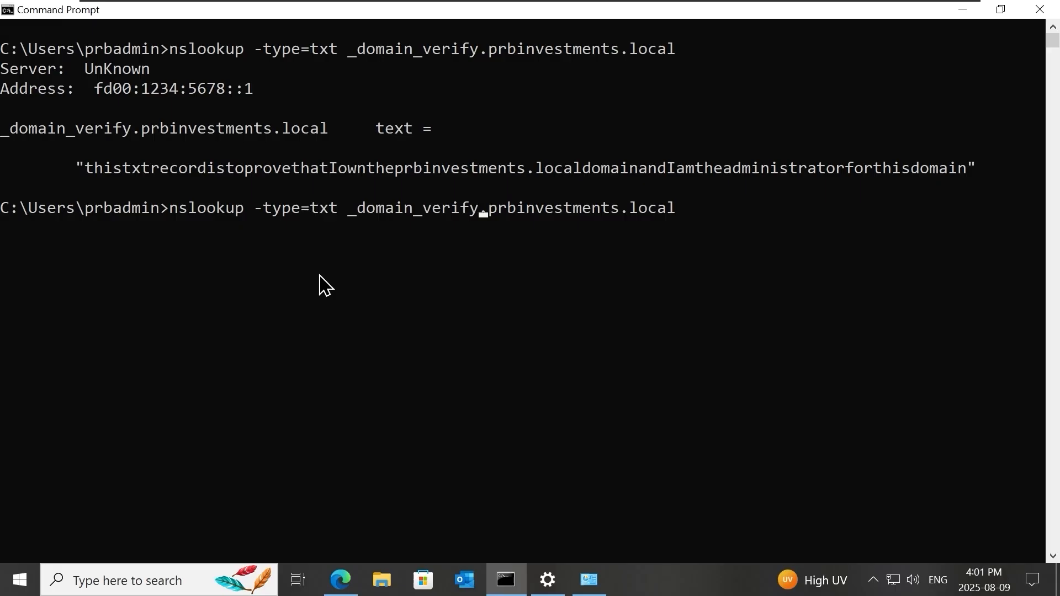
key("BackSpace")
key("BackSpace")
key("BackSpace")
key("BackSpace")
key("BackSpace")
key("BackSpace")
type("test")
key("Return")
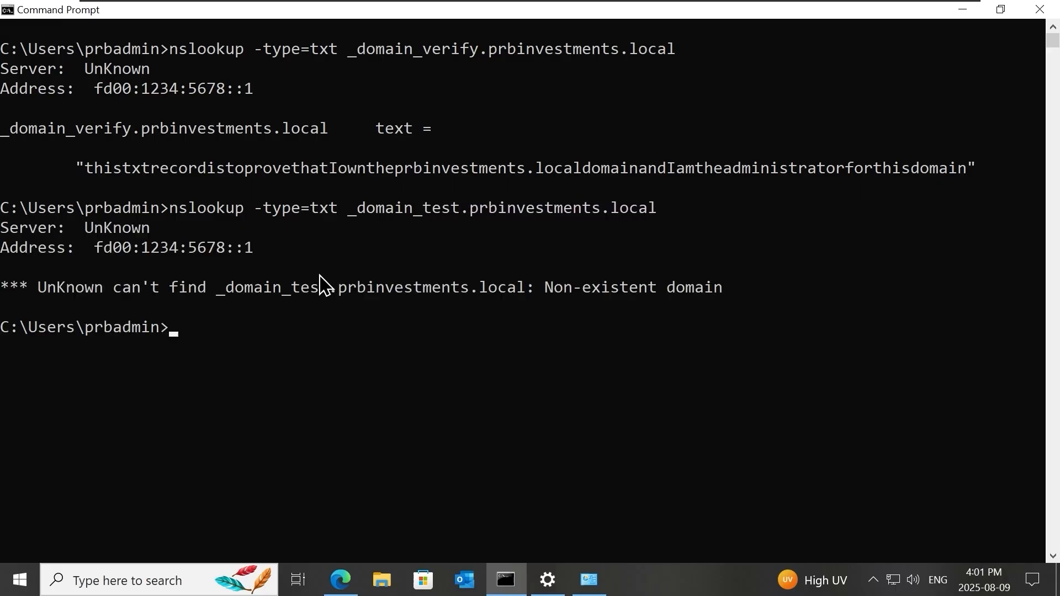
left_click_drag(212, 346, 6, 252)
left_click(119, 314)
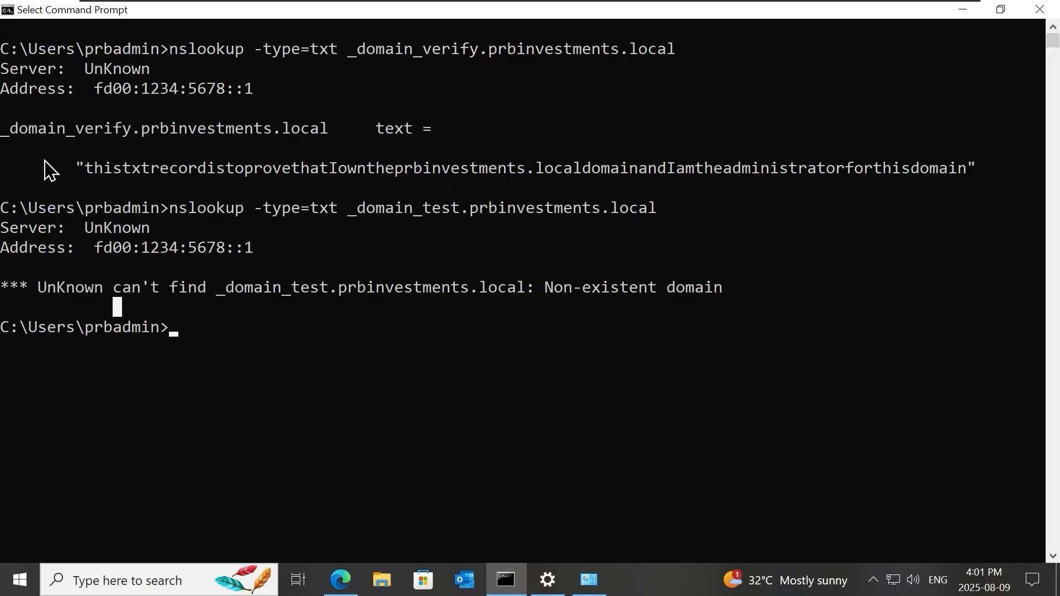
- Clear the command prompt, run nslookup dc-01 and highlight the returned addresses
left_click(243, 356)
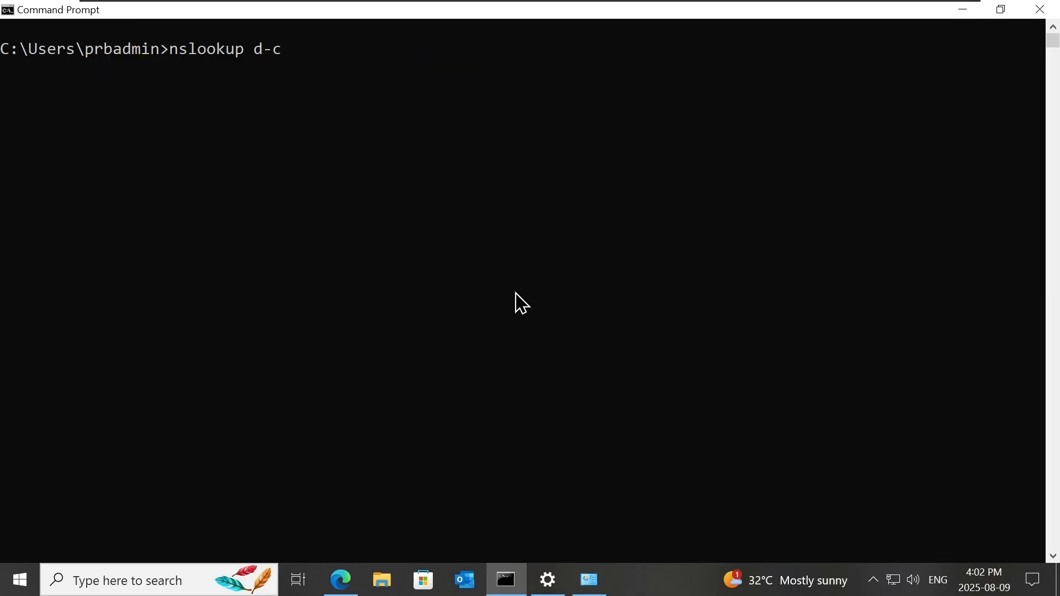
type("01")
key("Return")
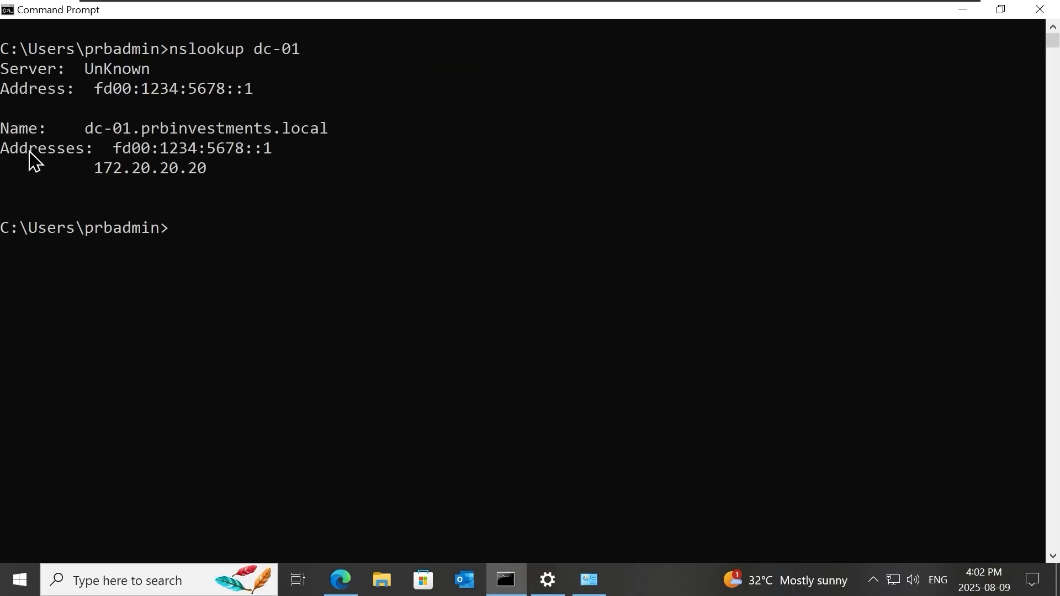
left_click_drag(9, 151, 191, 166)
left_click(318, 265)
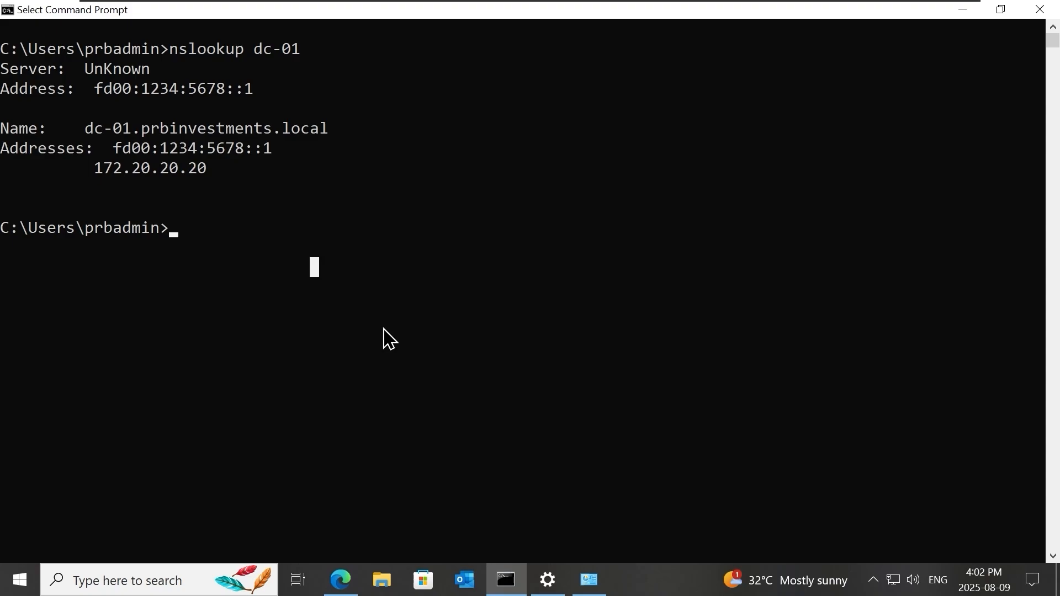
- Run a reverse lookup with nslookup 172.20.20.20 and highlight the response
key("Escape")
key("Up")
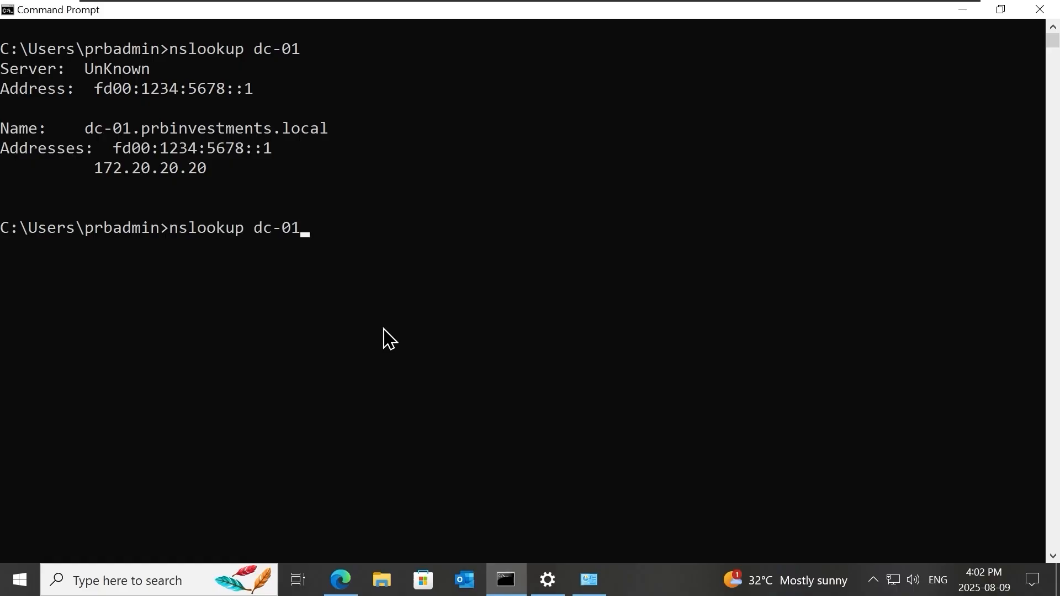
key("BackSpace")
key("BackSpace")
key("BackSpace")
key("BackSpace")
key("BackSpace")
type("172.20.20.20")
key("Return")
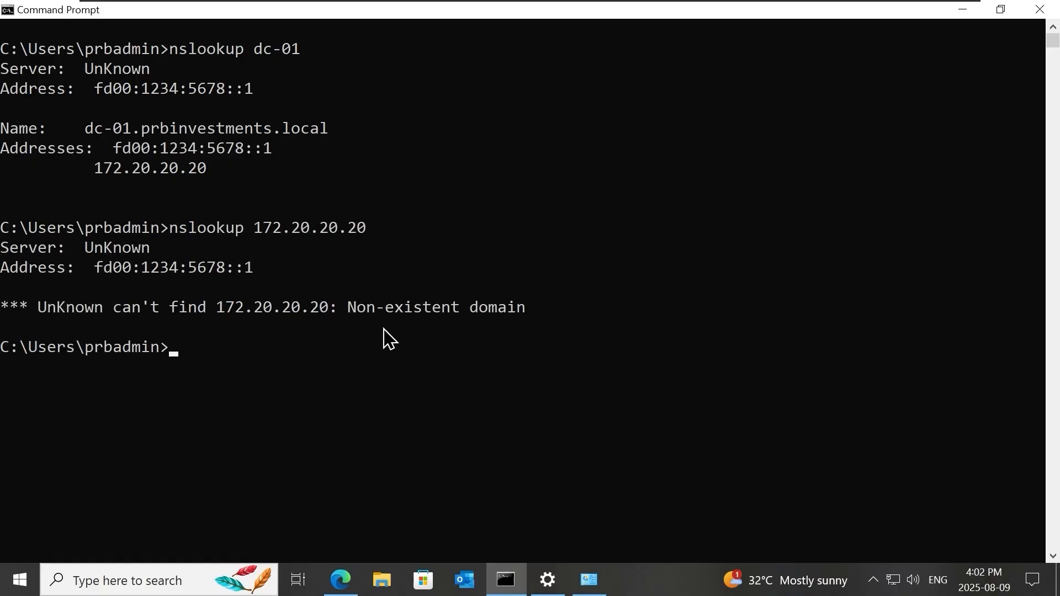
left_click_drag(255, 356, 5, 265)
left_click(220, 346)
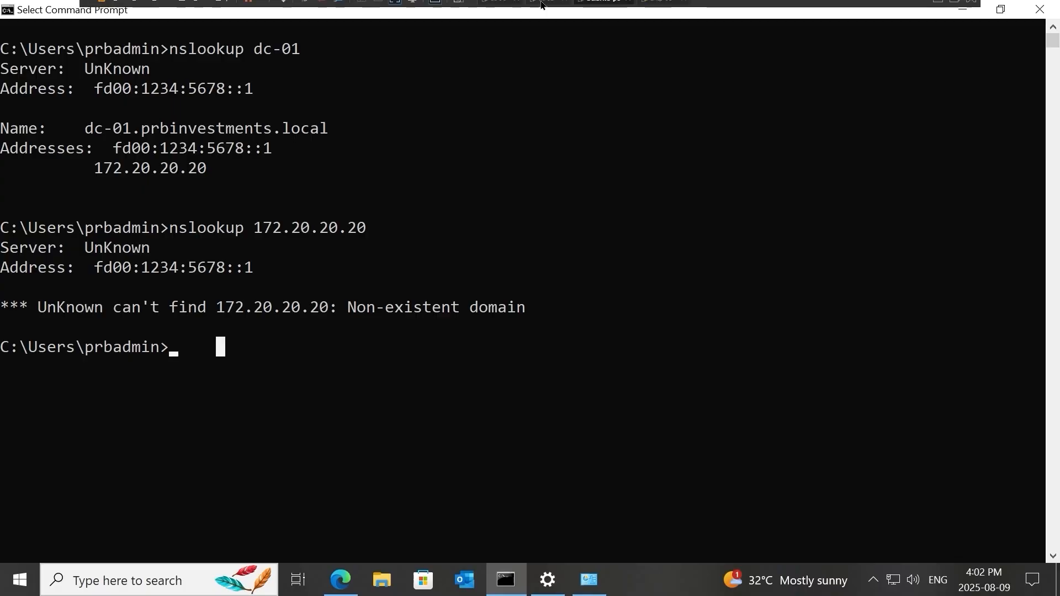
- On dc-01, start a new reverse lookup zone as an Active Directory-stored primary zone replicated to all DNS servers in the domain
left_click(499, 27)
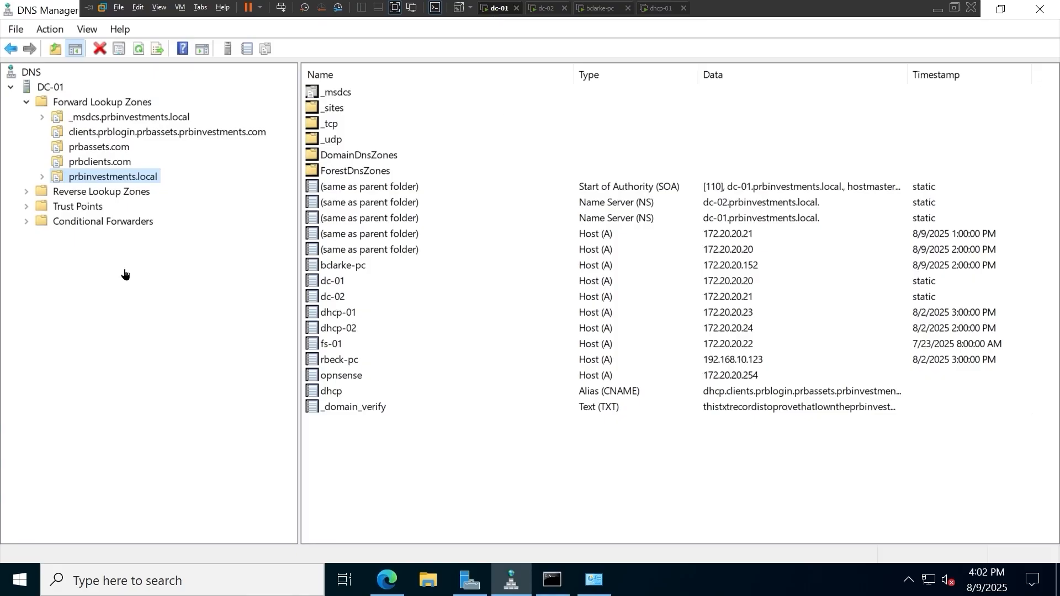
left_click(131, 192)
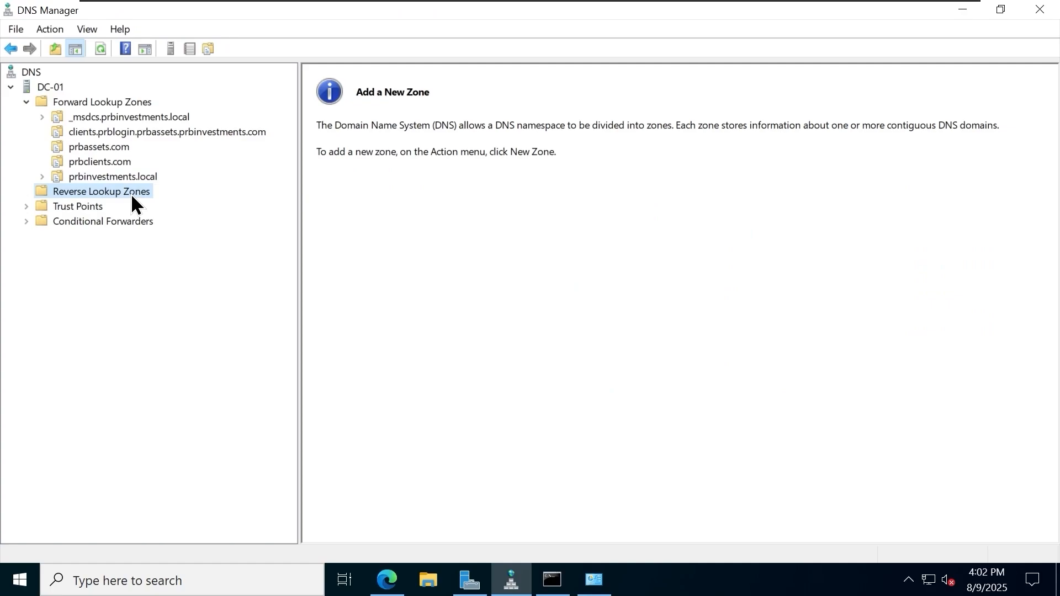
right_click(133, 205)
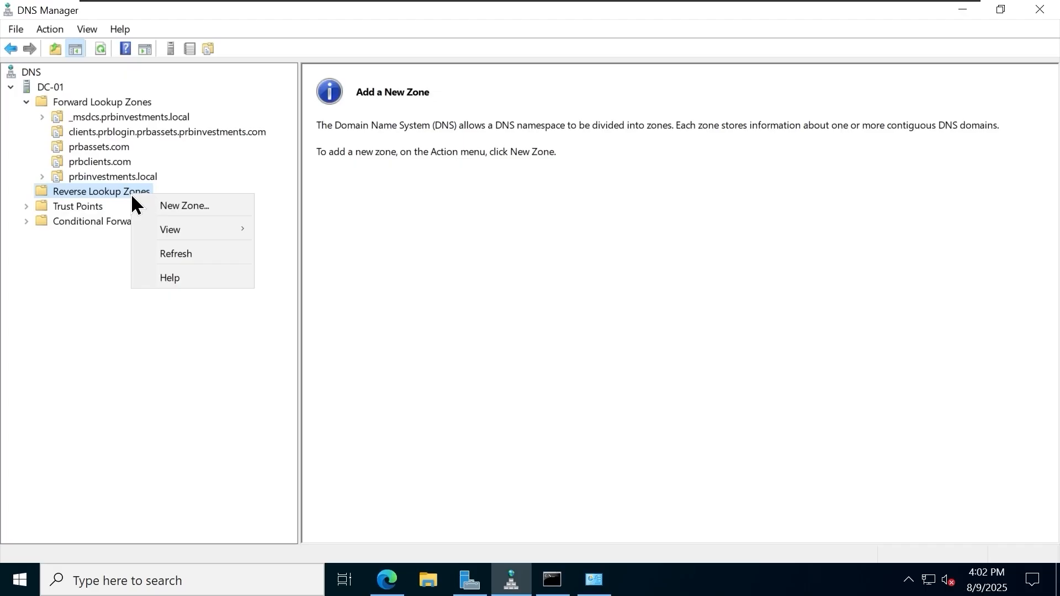
left_click(197, 207)
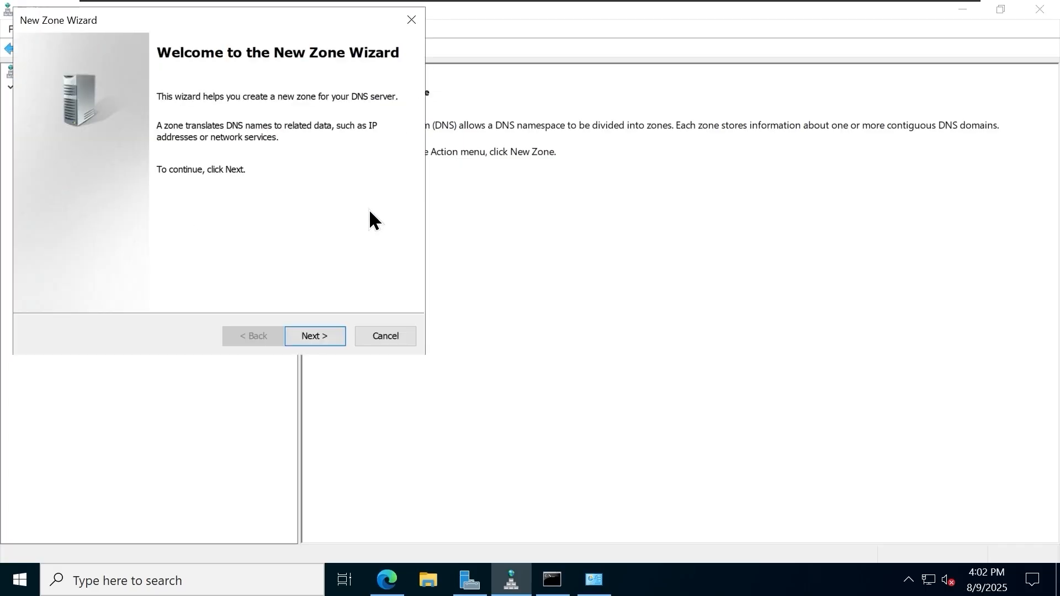
left_click(322, 338)
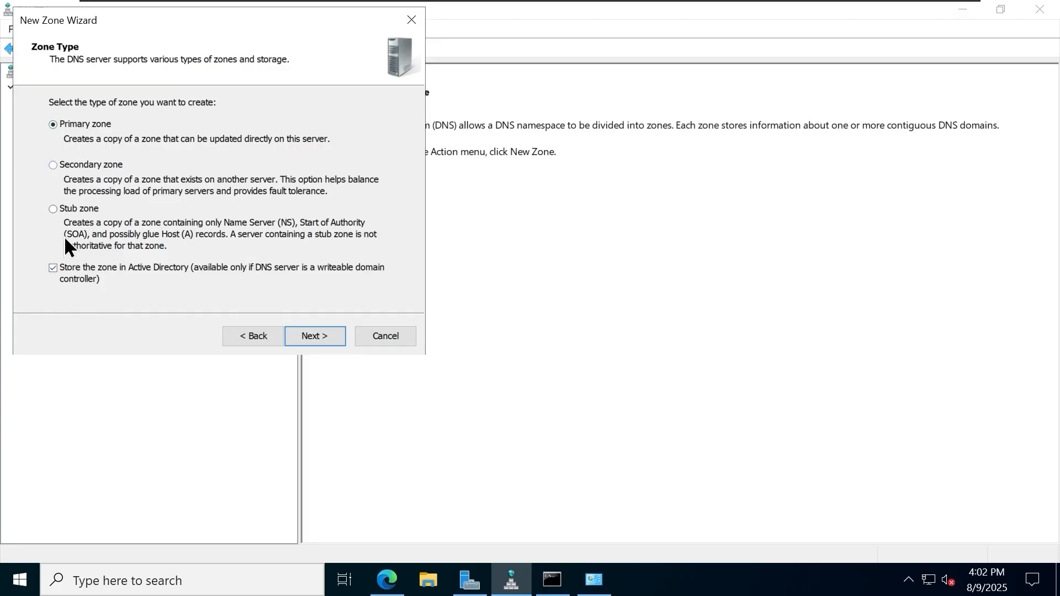
left_click(318, 341)
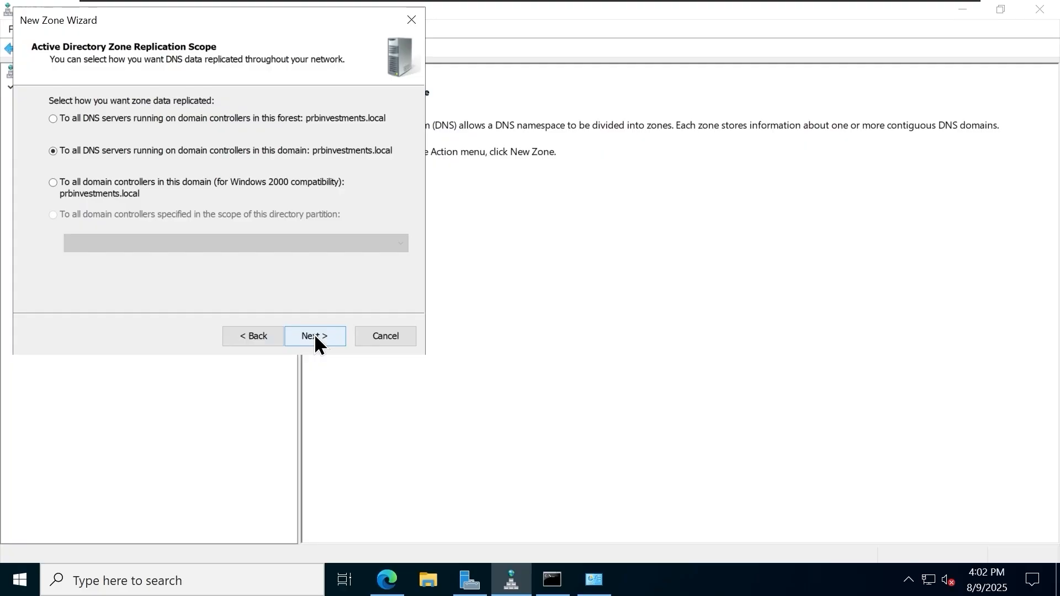
left_click(314, 333)
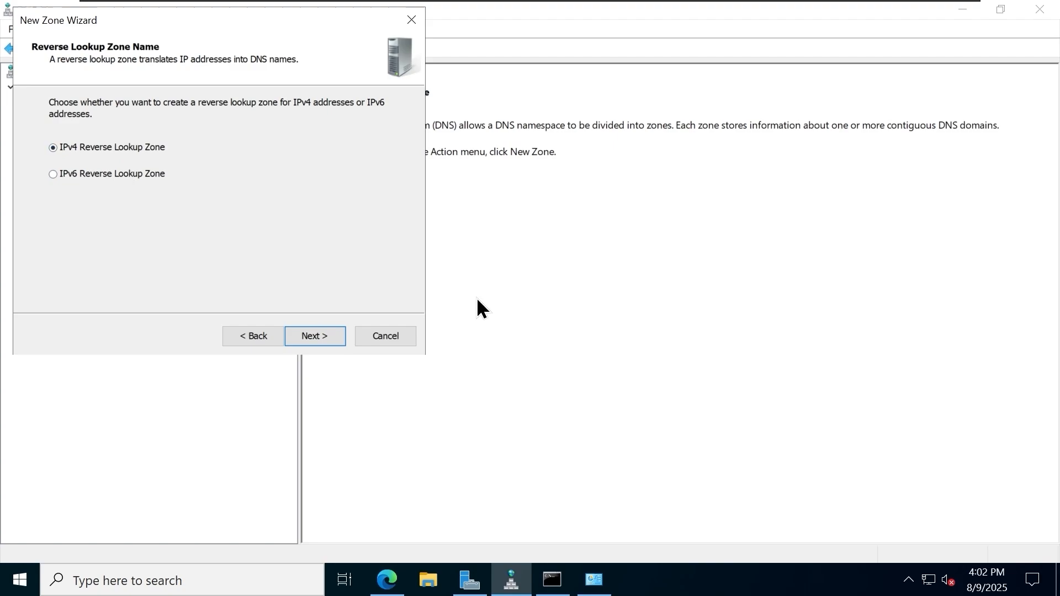
- Finish the zone as IPv4 with network ID 172.20.20 and only secure dynamic updates, and open it under Reverse Lookup Zones
left_click(321, 340)
left_click(75, 135)
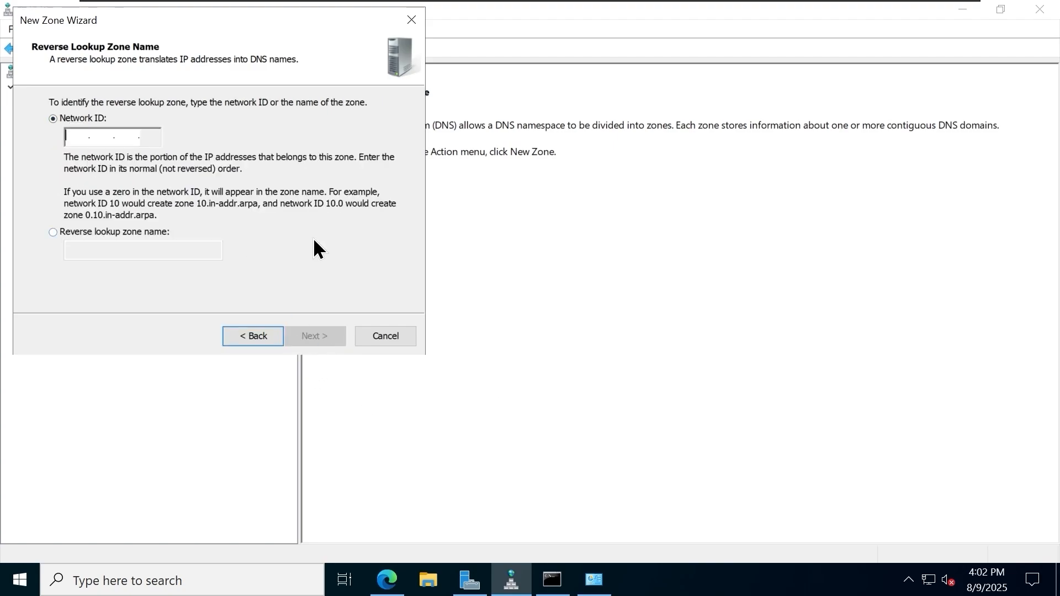
type("172.20 .20 .")
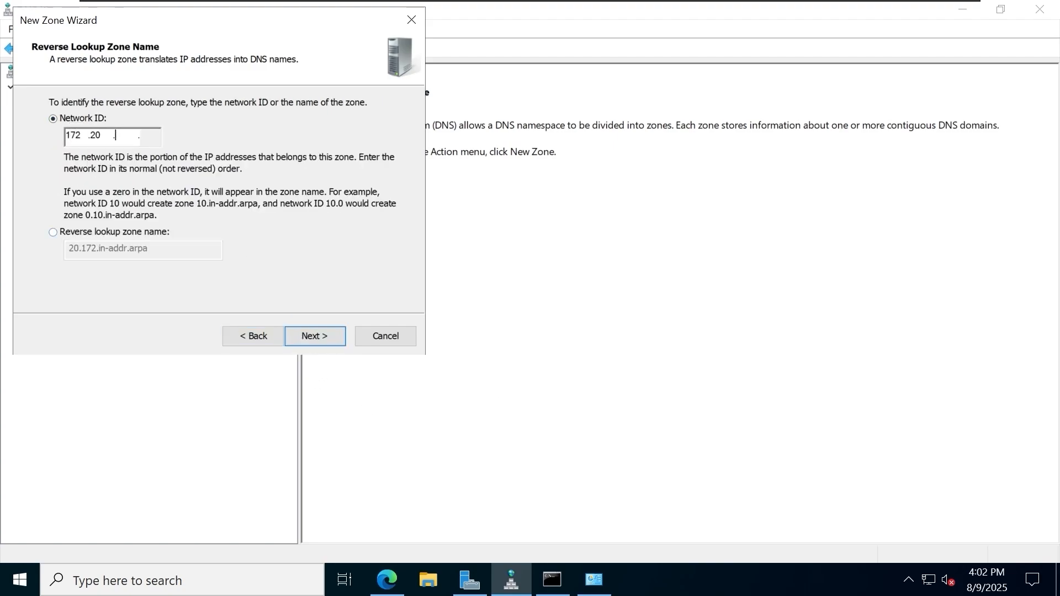
left_click(326, 340)
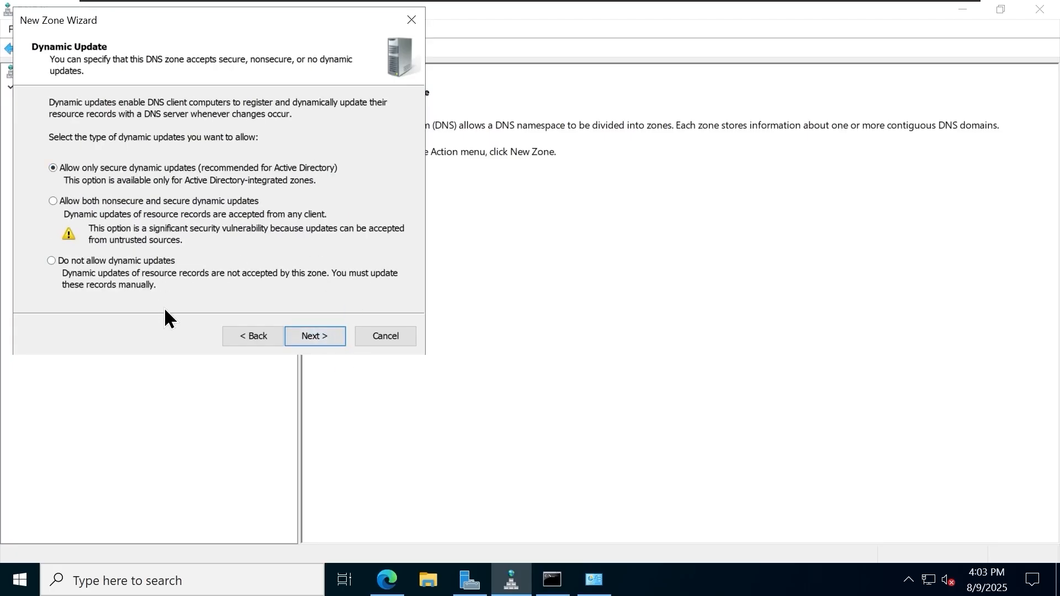
left_click(322, 337)
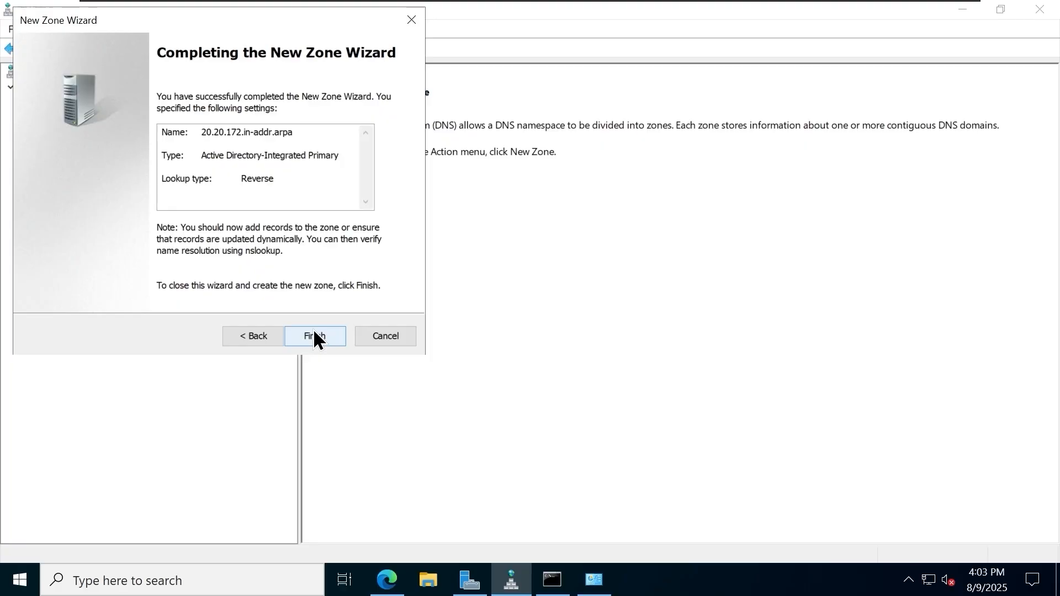
left_click(313, 330)
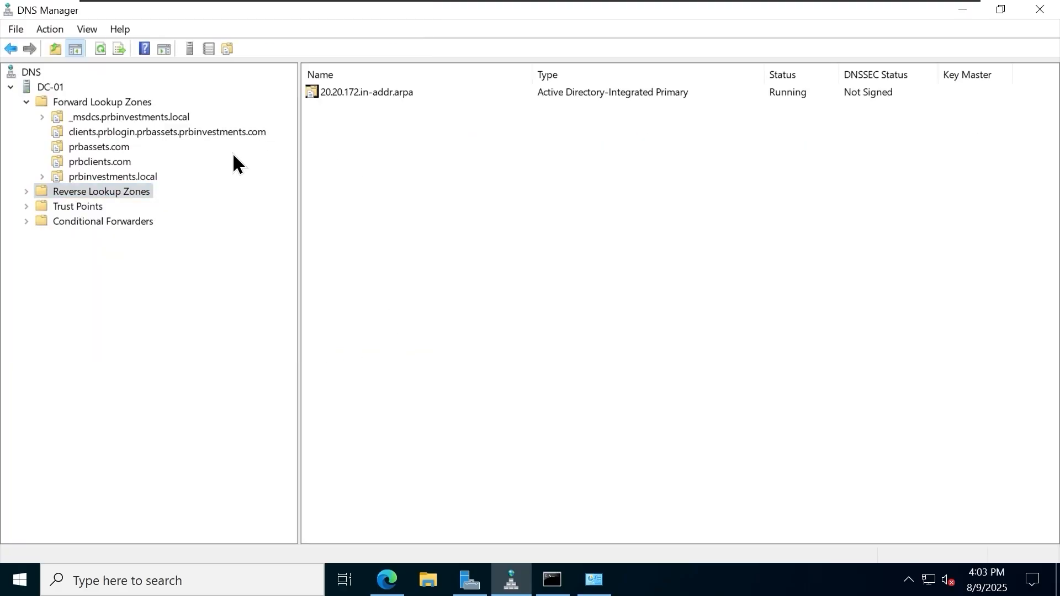
double_click(62, 194)
left_click(112, 207)
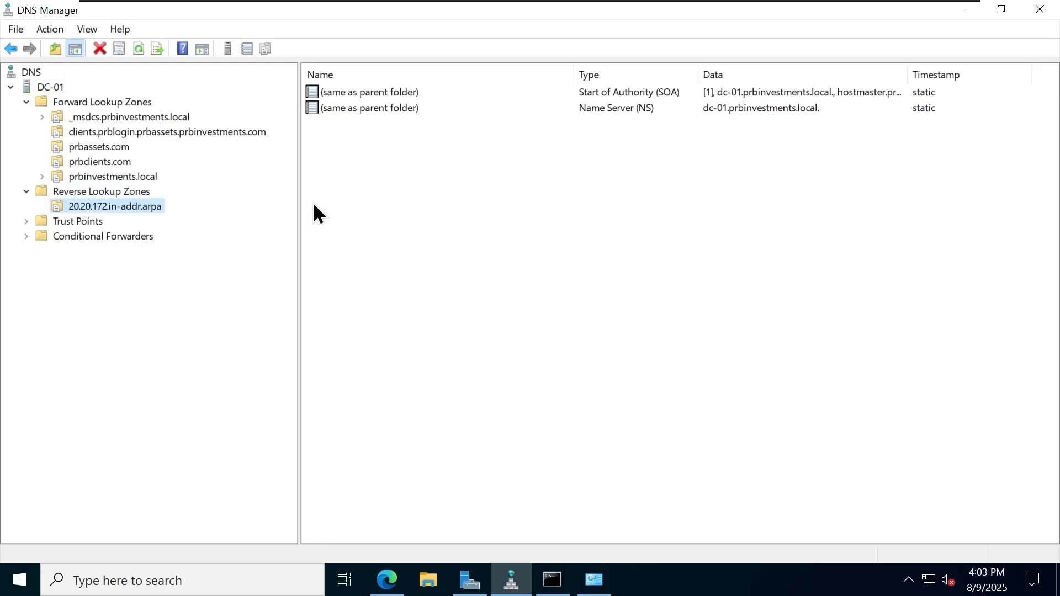
- Enable updating the associated pointer (PTR) record on the dc-01 host record in prbinvestments.local and save the change
left_click(135, 177)
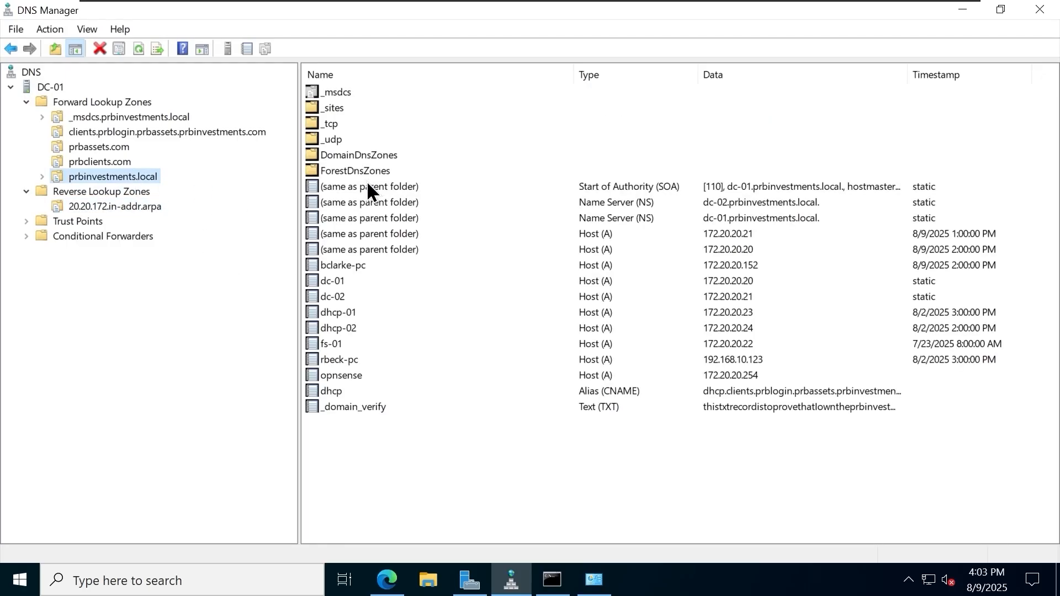
double_click(338, 281)
left_click(447, 282)
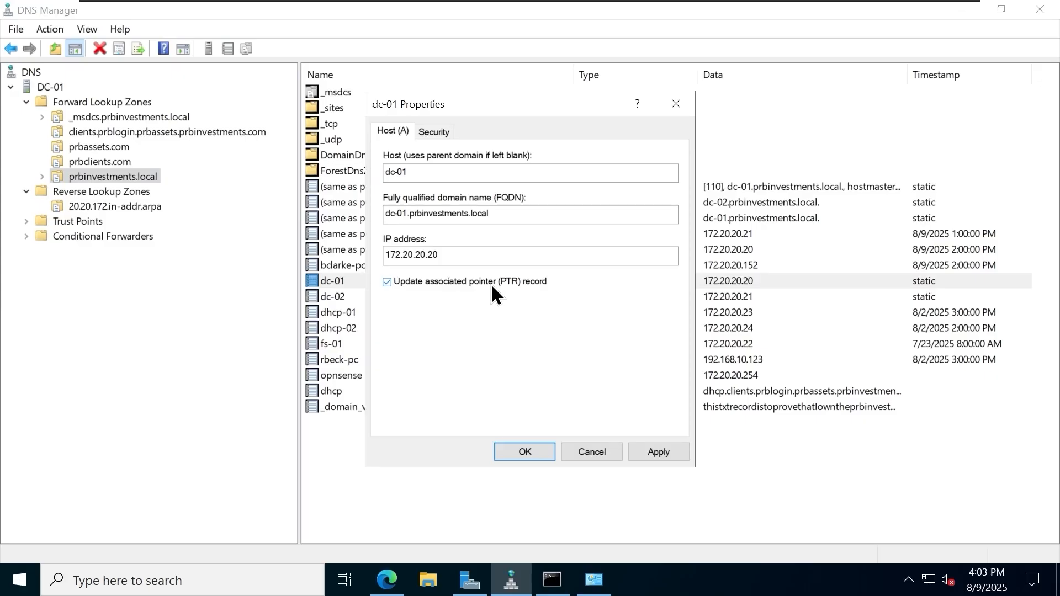
left_click(657, 453)
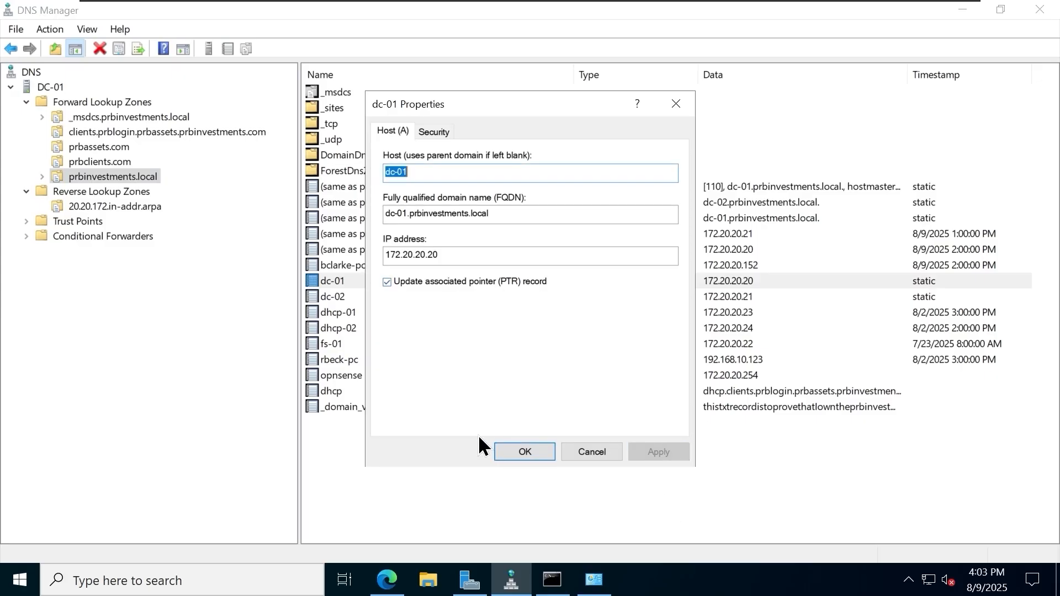
left_click(525, 452)
- Open the 20.20.172.in-addr.arpa reverse zone and refresh its record list
left_click(141, 205)
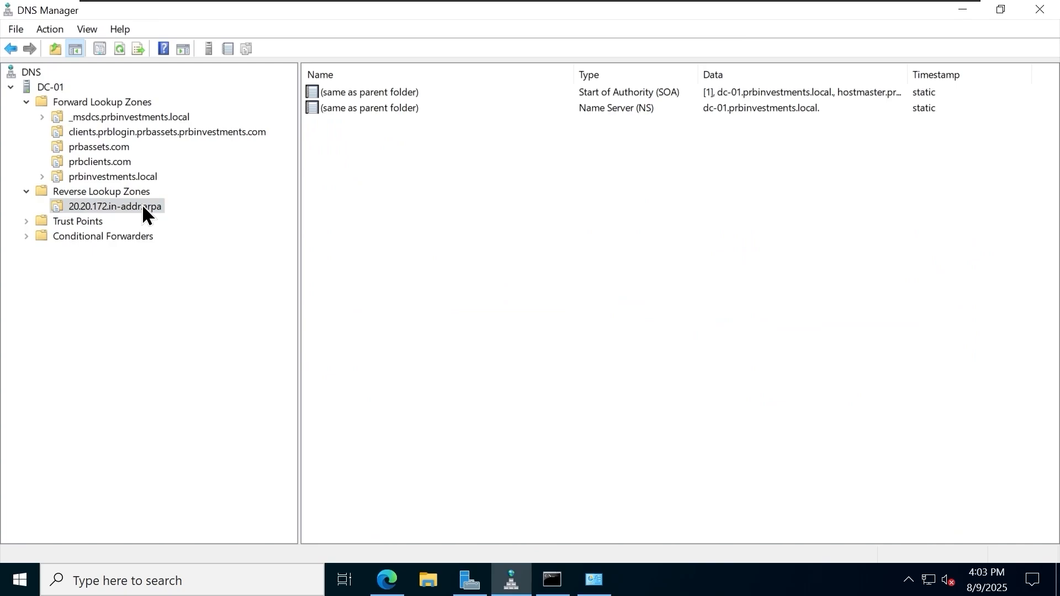
right_click(142, 205)
left_click(230, 416)
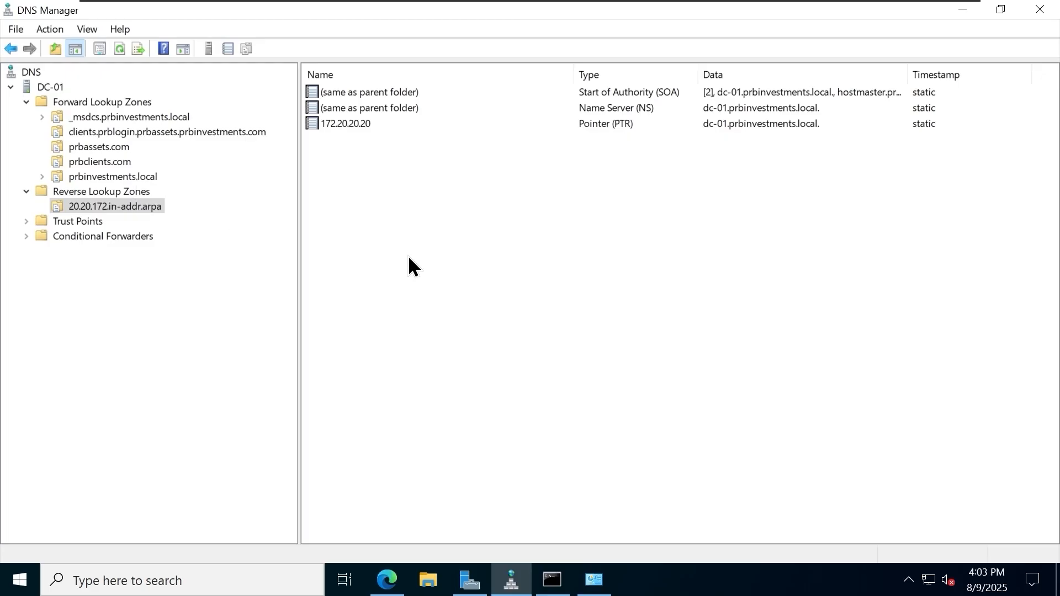
- Switch to the client PC virtual machine, rerun nslookup 172.20.20.20 and highlight the returned name and address
mouse_move(485, 2)
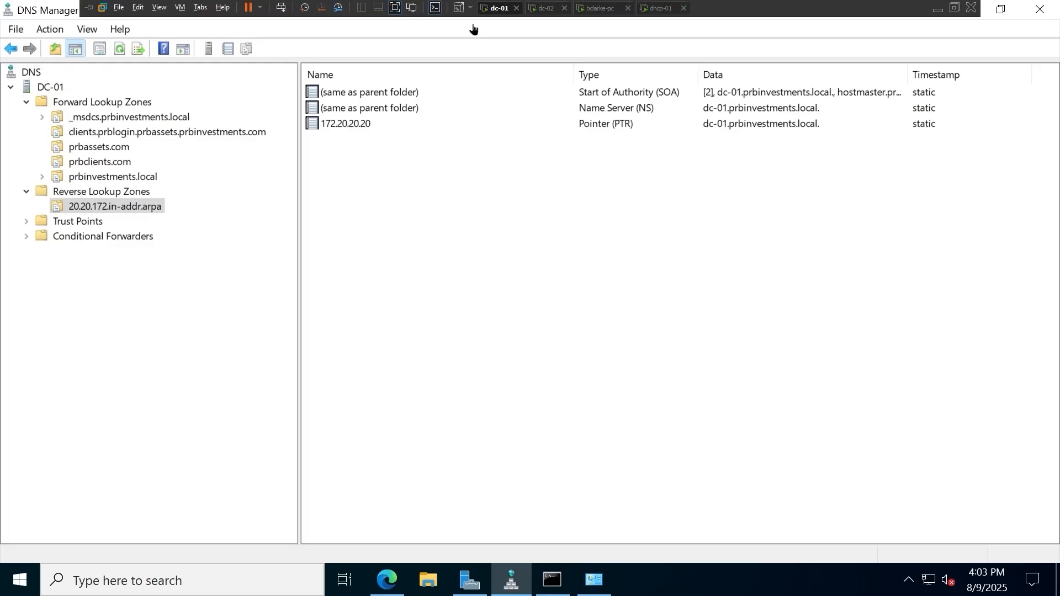
left_click(593, 12)
key("Up")
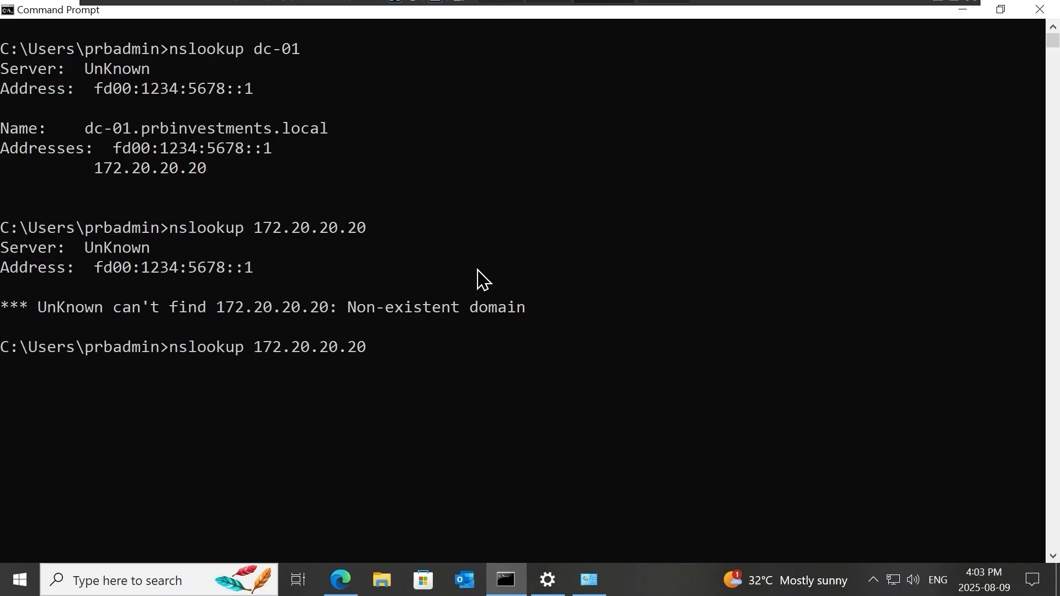
key("Return")
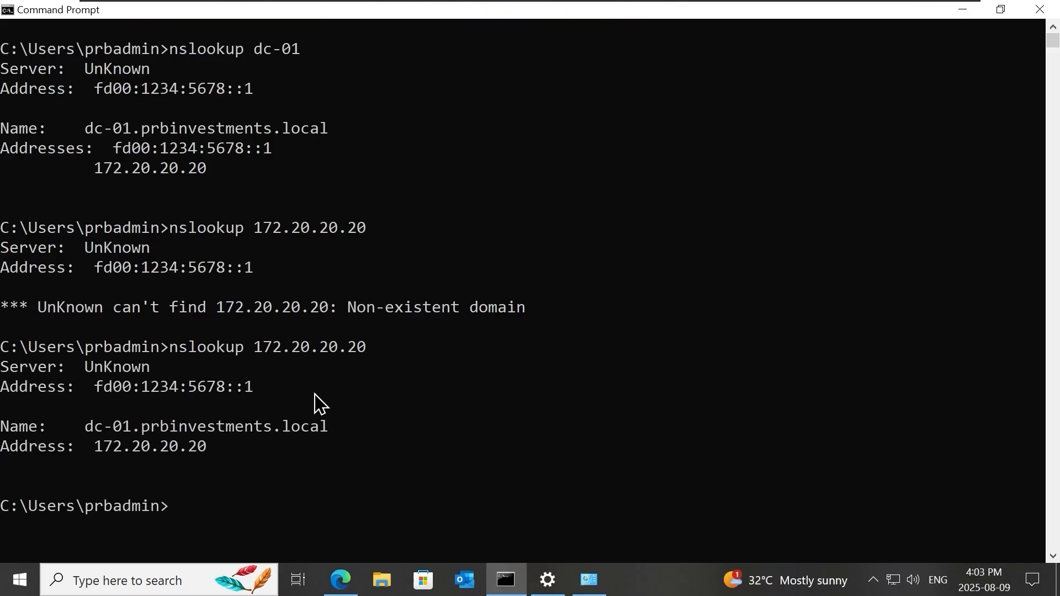
left_click_drag(234, 510, 334, 435)
left_click(6, 436)
left_click(201, 466)
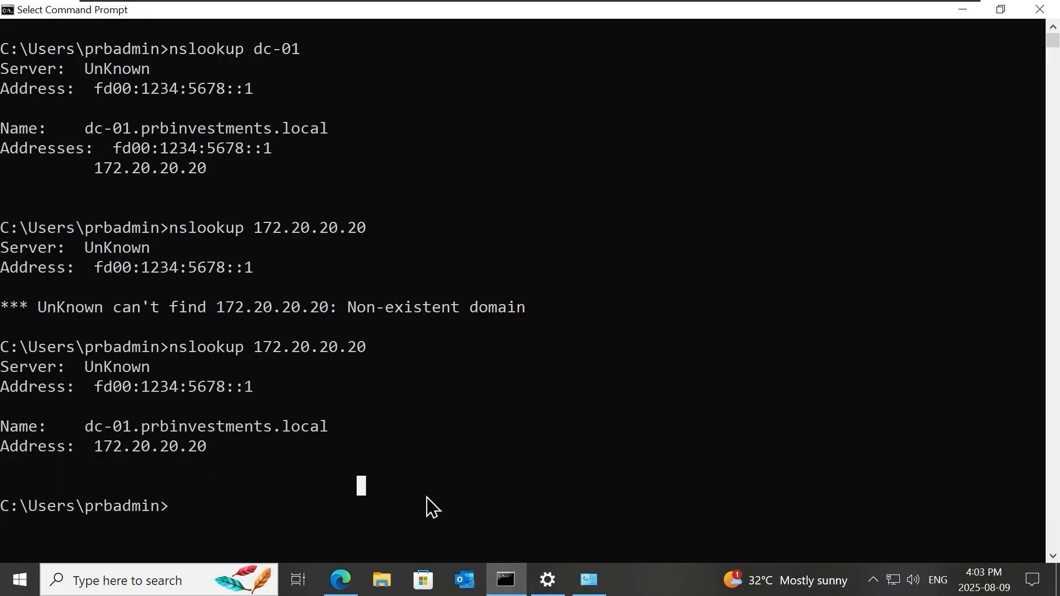
- Run nslookup 172.20.20.21 for comparison and highlight the response
key("Up")
key("BackSpace")
type("172.20.20.21")
key("Return")
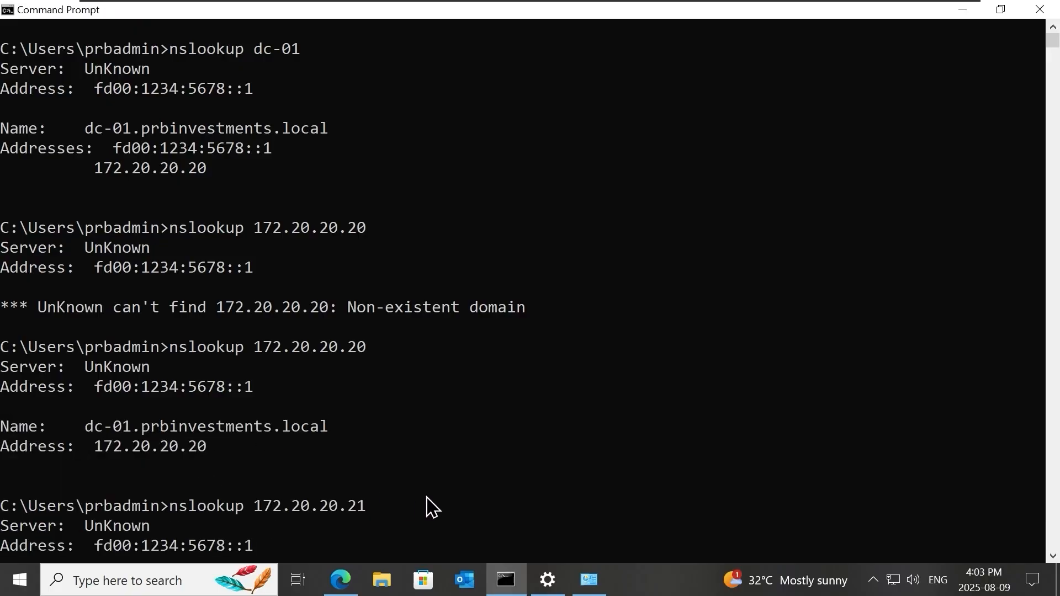
left_click_drag(280, 347, 46, 254)
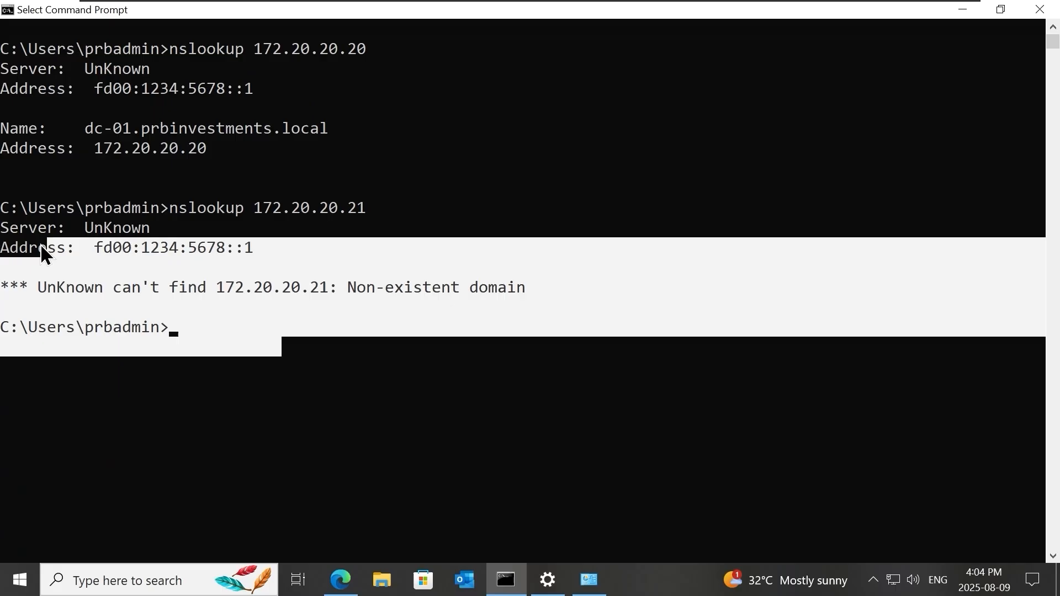
left_click(249, 348)
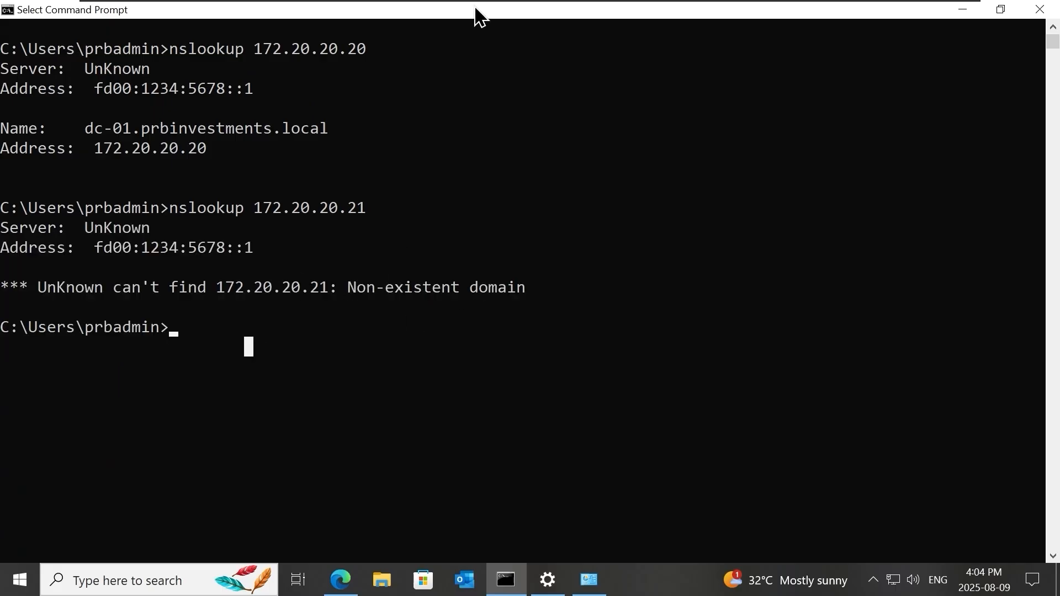
- Switch back to dc-01 and apply the associated pointer (PTR) record update on the dc-02 host record in prbinvestments.local
left_click(495, 8)
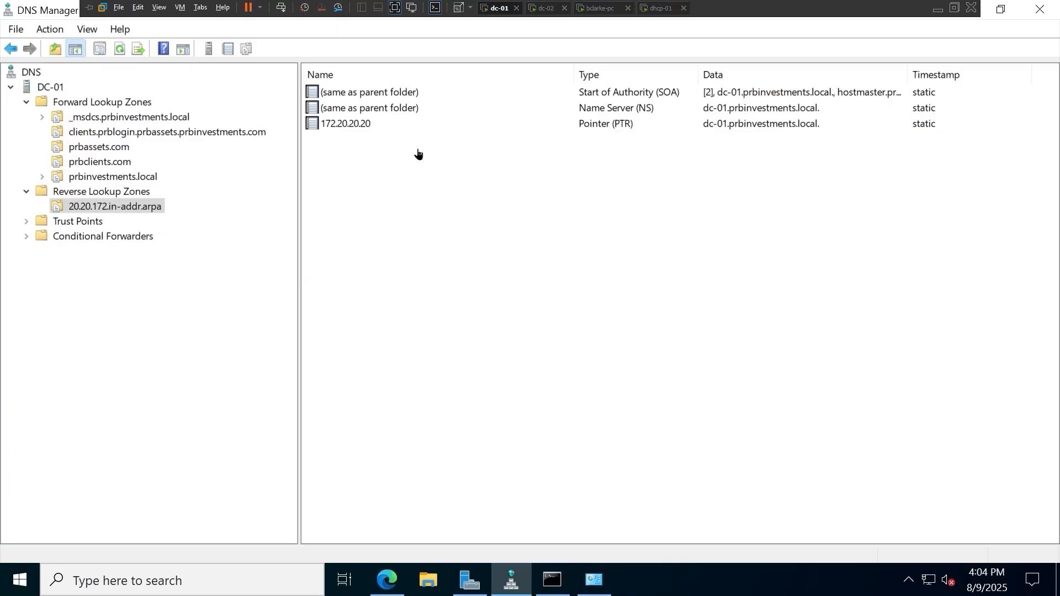
left_click(132, 176)
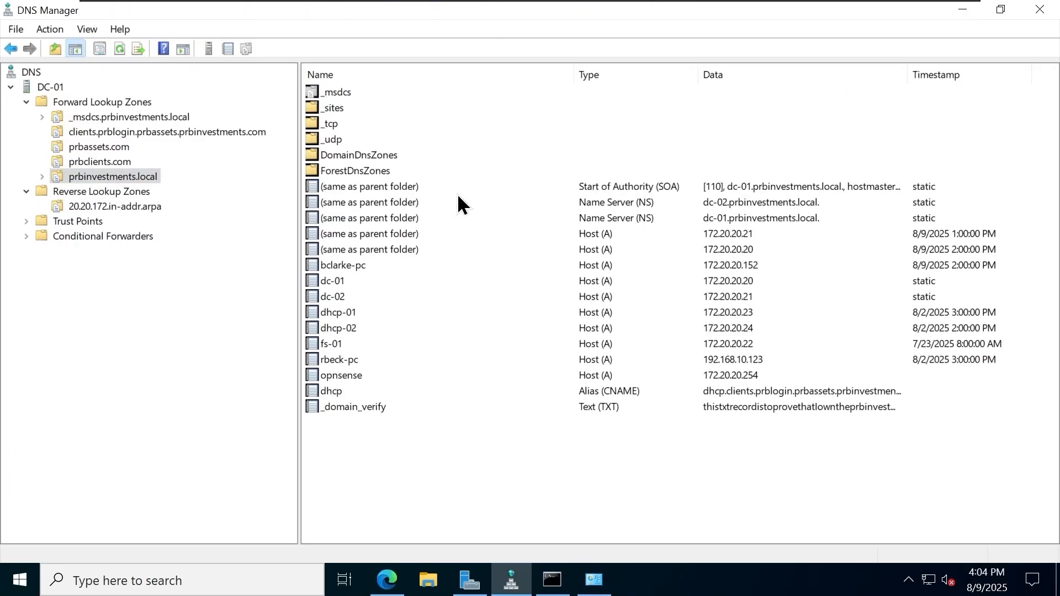
double_click(333, 297)
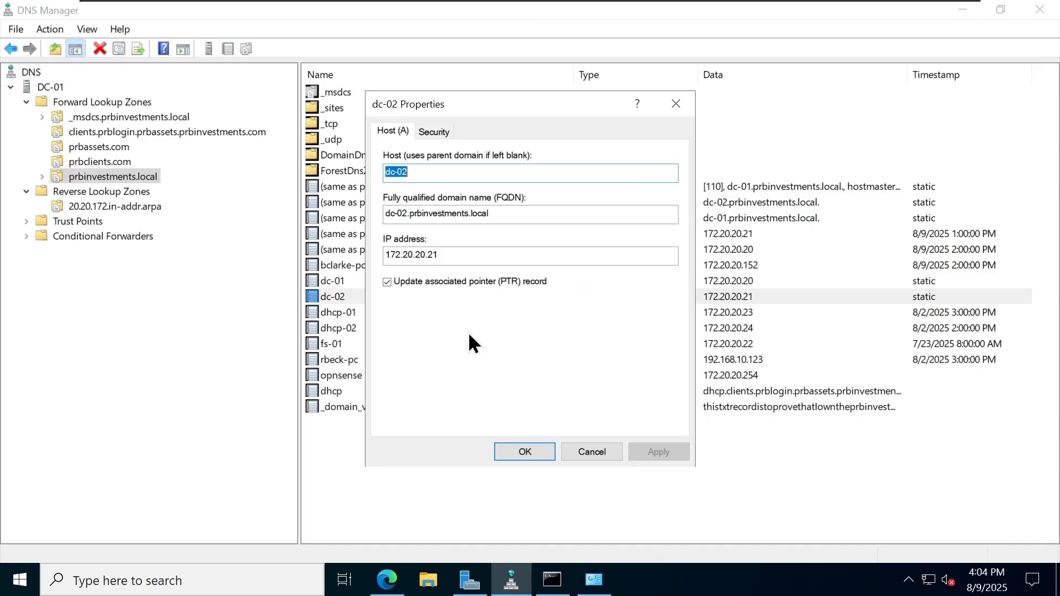
left_click(441, 281)
left_click(459, 281)
left_click(663, 451)
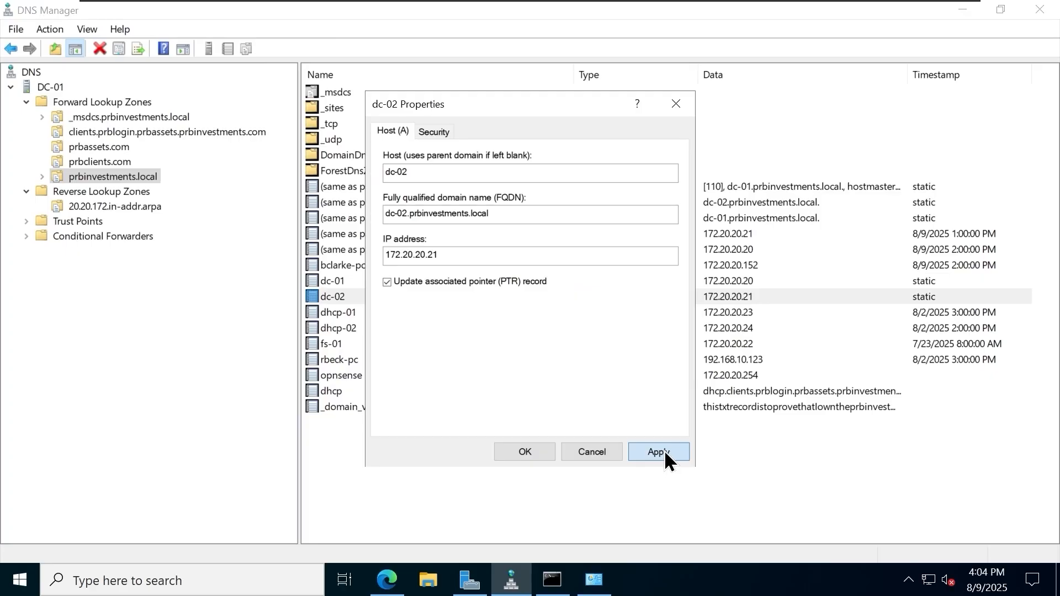
- Close the dc-02 properties, refresh the 20.20.172.in-addr.arpa reverse zone and check the pointer record for 172.20.20.21
left_click(523, 452)
left_click(144, 206)
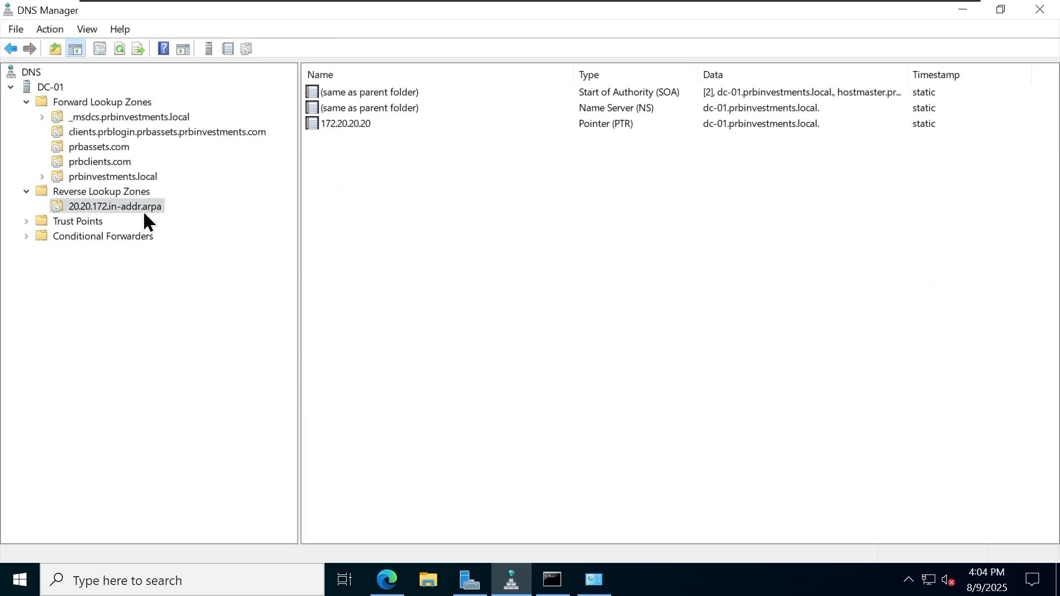
right_click(142, 207)
left_click(241, 420)
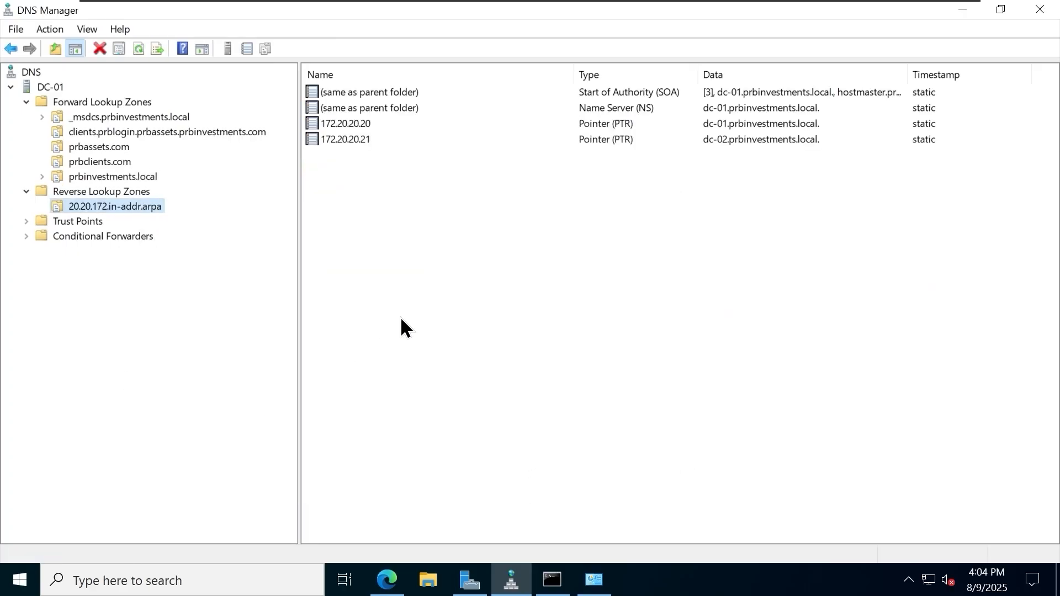
left_click(348, 139)
left_click(485, 319)
- Switch to the client PC virtual machine and rerun nslookup 172.20.20.21
mouse_move(532, 5)
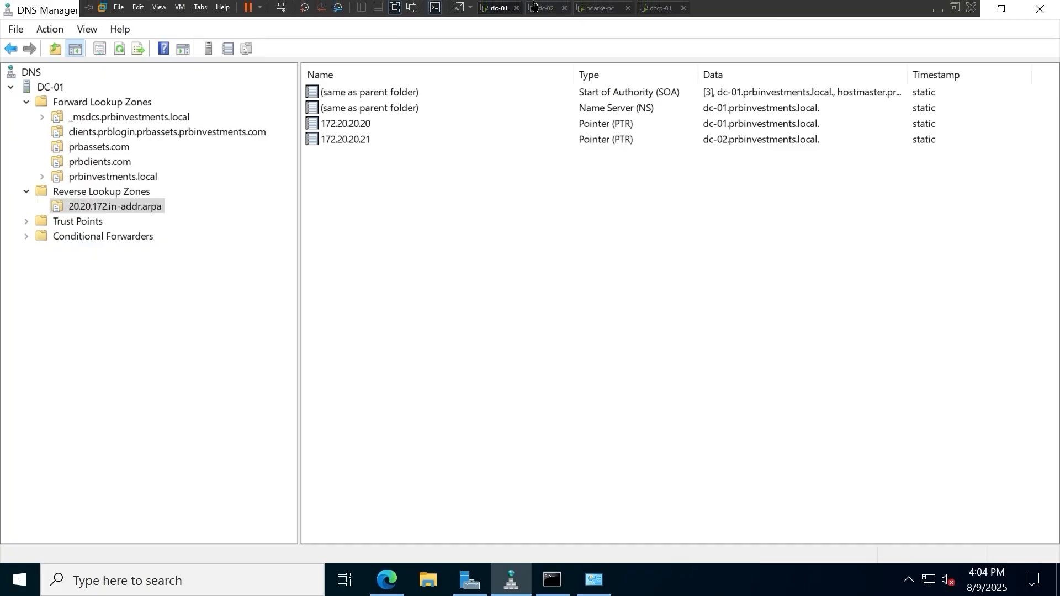
left_click(595, 8)
key("Up")
key("Return")
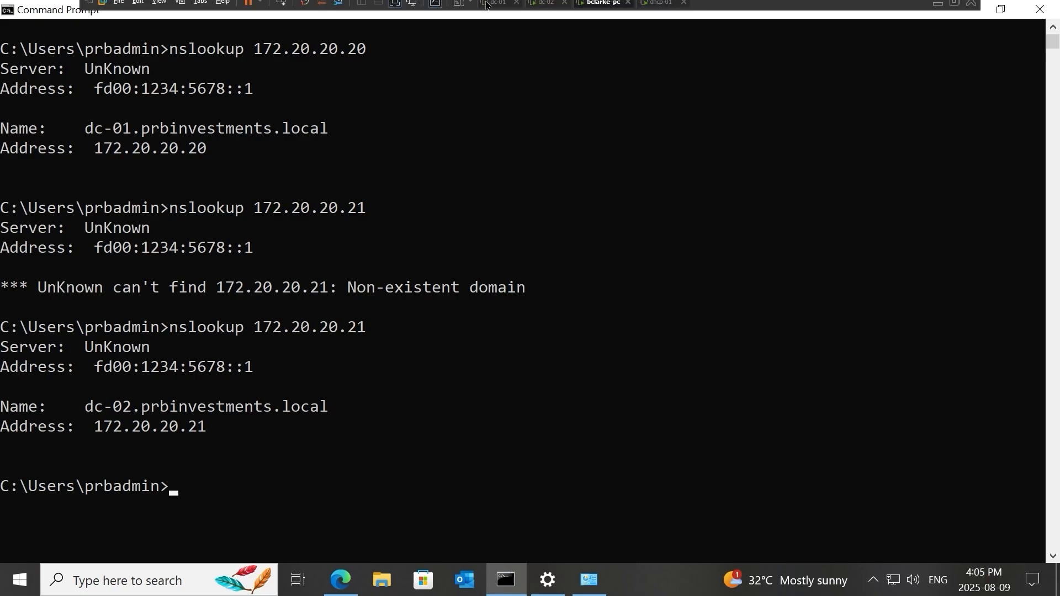
- Switch back to dc-01 and start a new host record named dhcp-01 in the prbassets.com forward zone
left_click(495, 8)
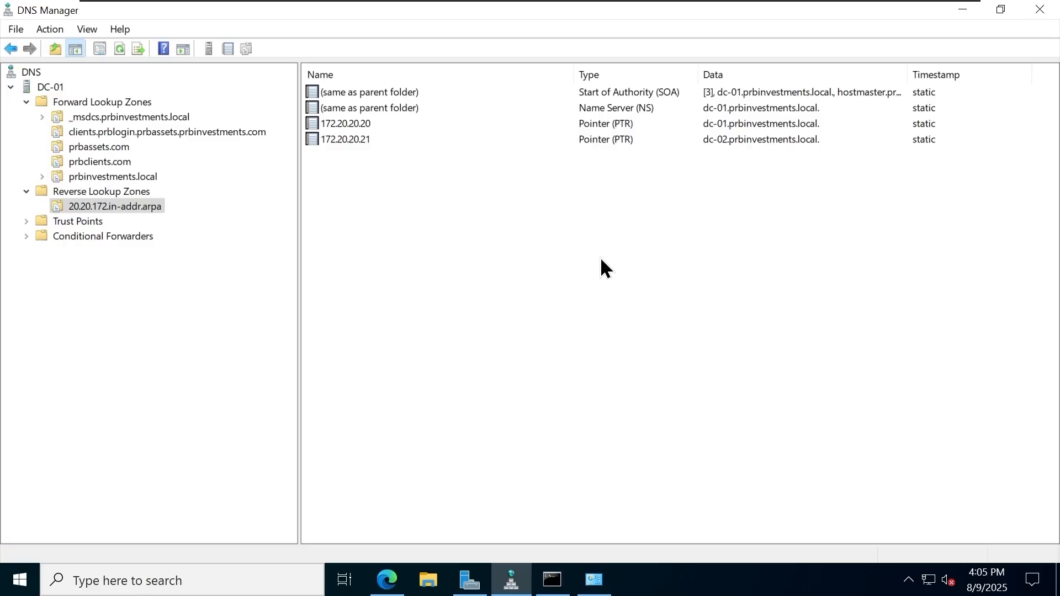
left_click(118, 148)
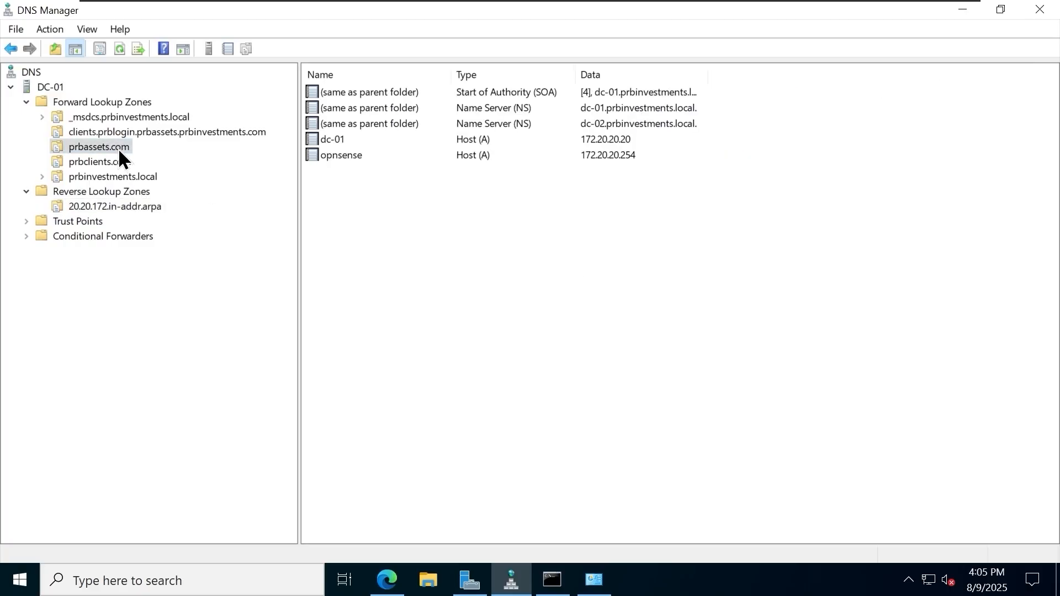
right_click(120, 148)
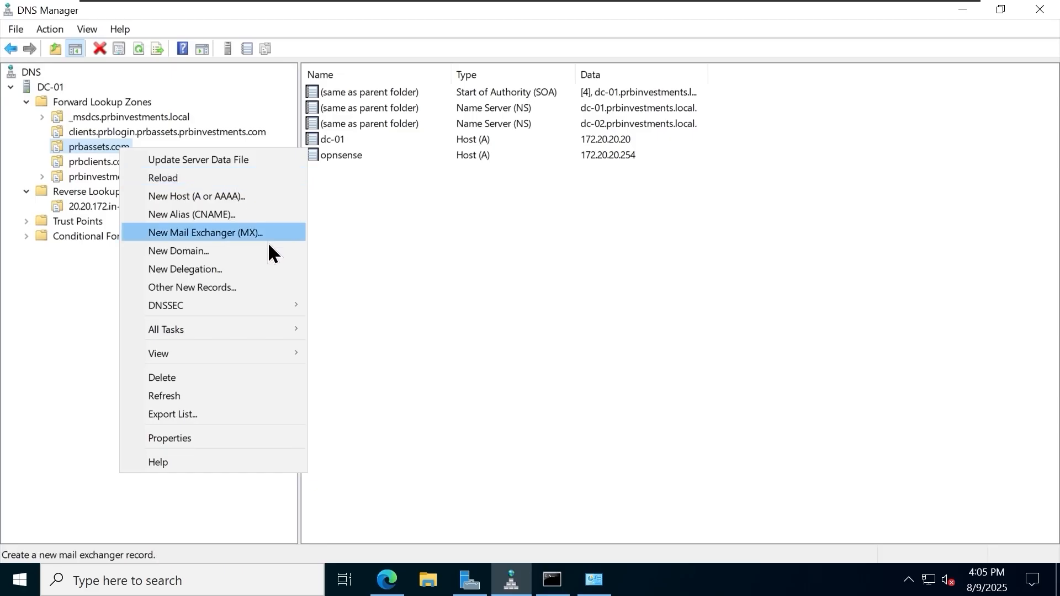
left_click(262, 198)
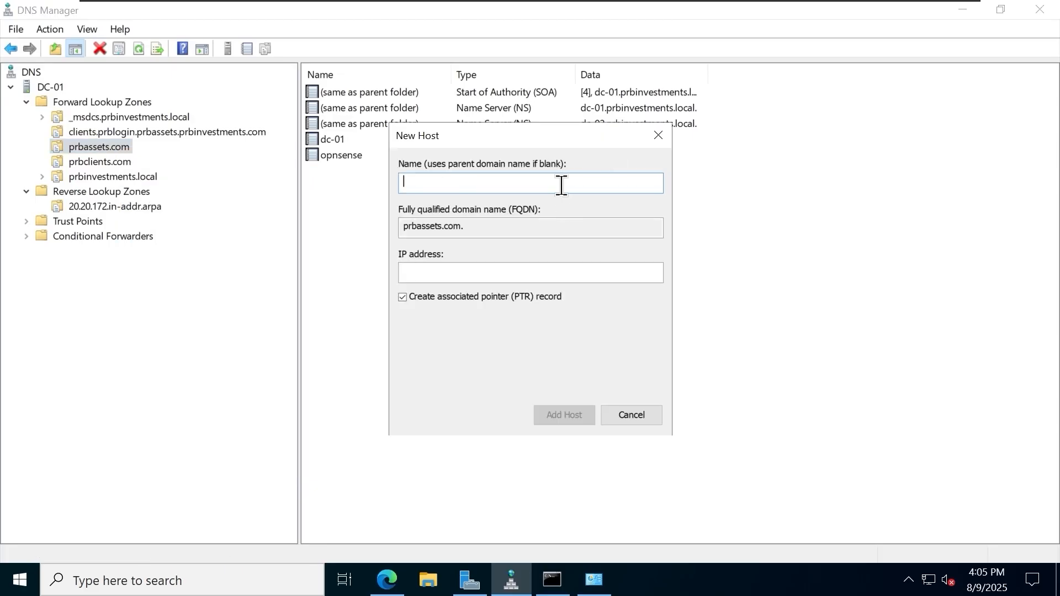
type("dhcp")
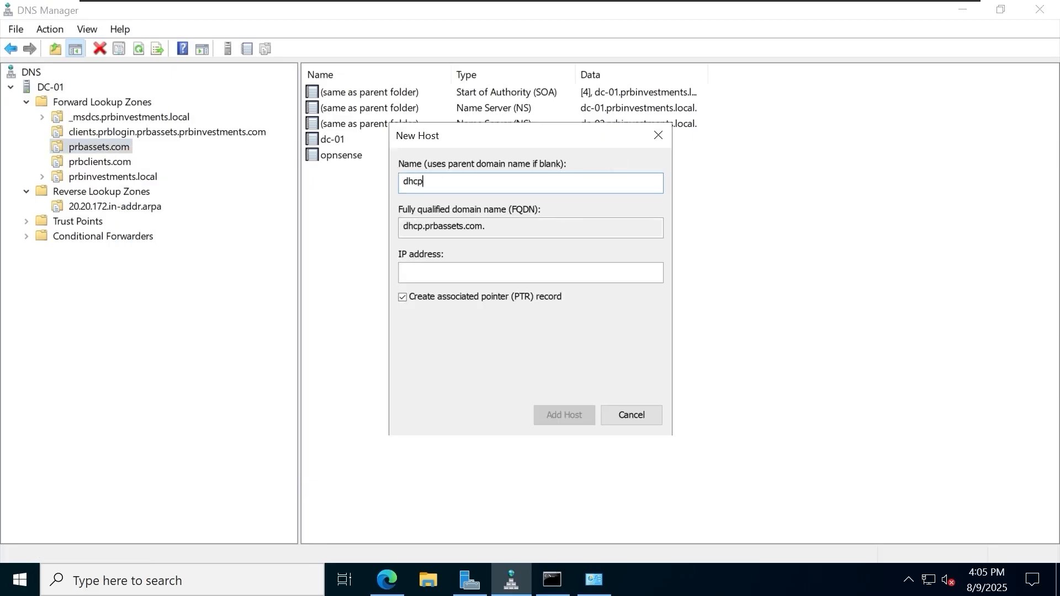
type("-01")
- Set the new host's IP address to 172.20.20.23 and add it with an associated pointer (PTR) record
left_click(540, 274)
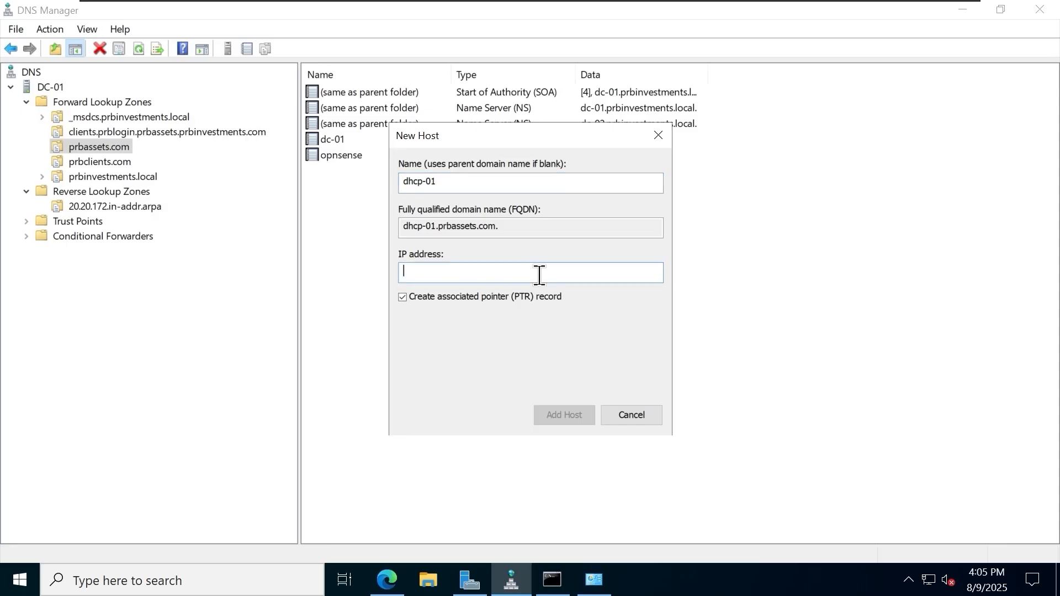
type("172.20.2023")
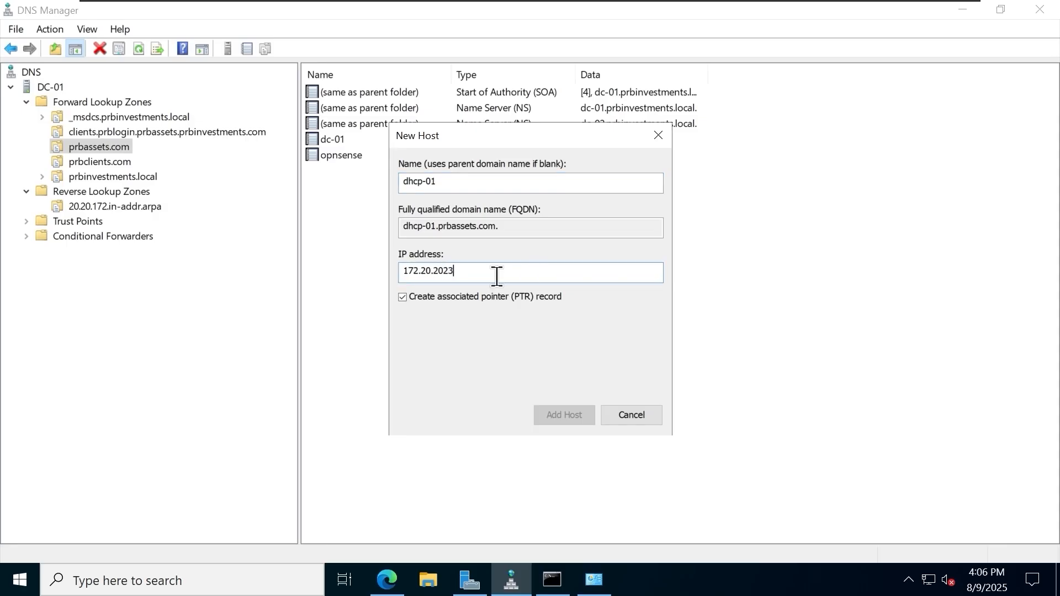
key("Left")
key("Right")
type(".")
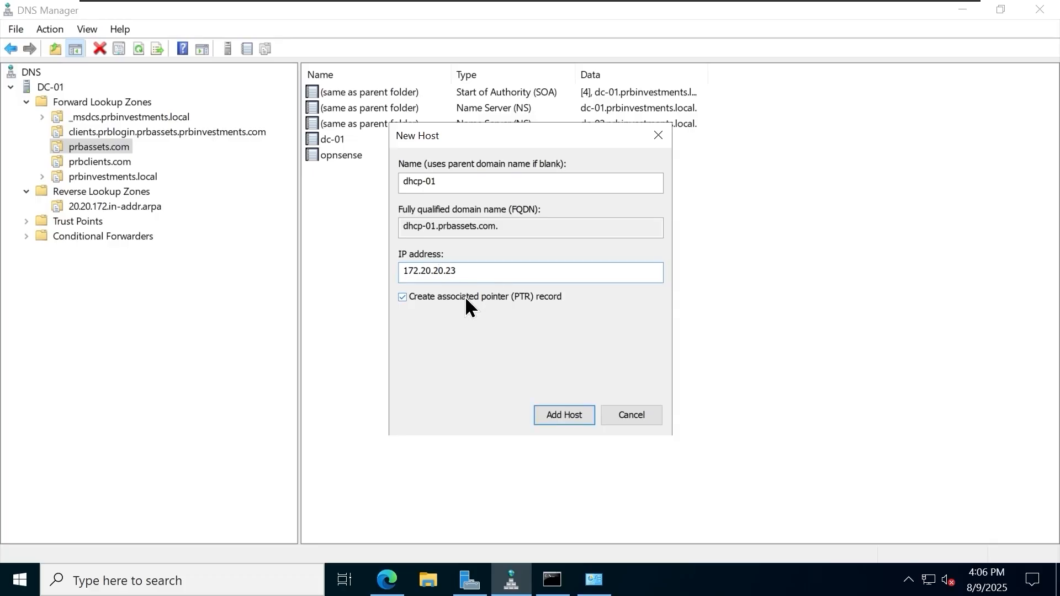
left_click(559, 424)
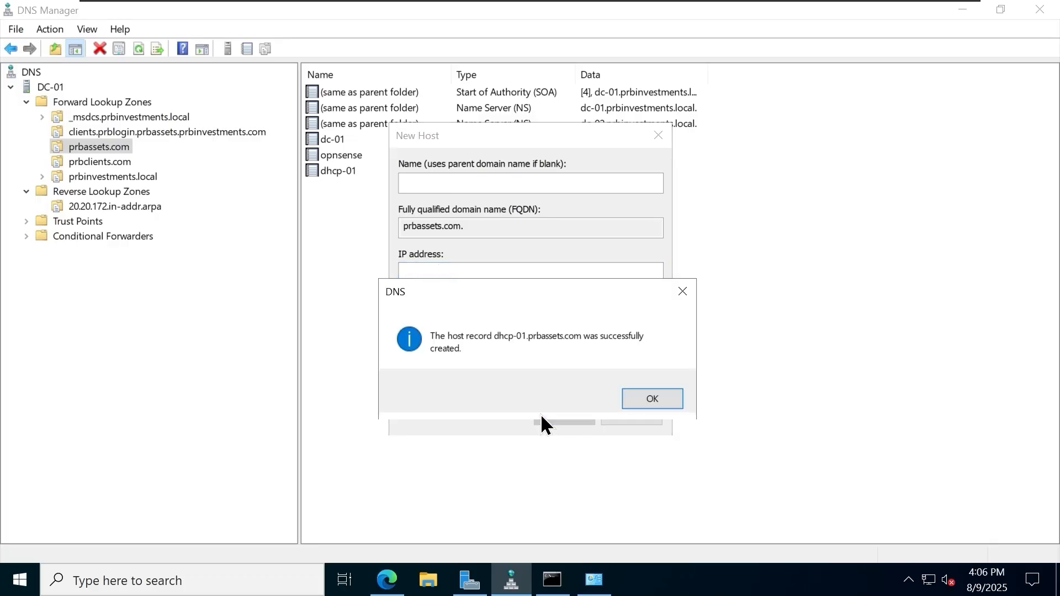
left_click(647, 401)
left_click(647, 420)
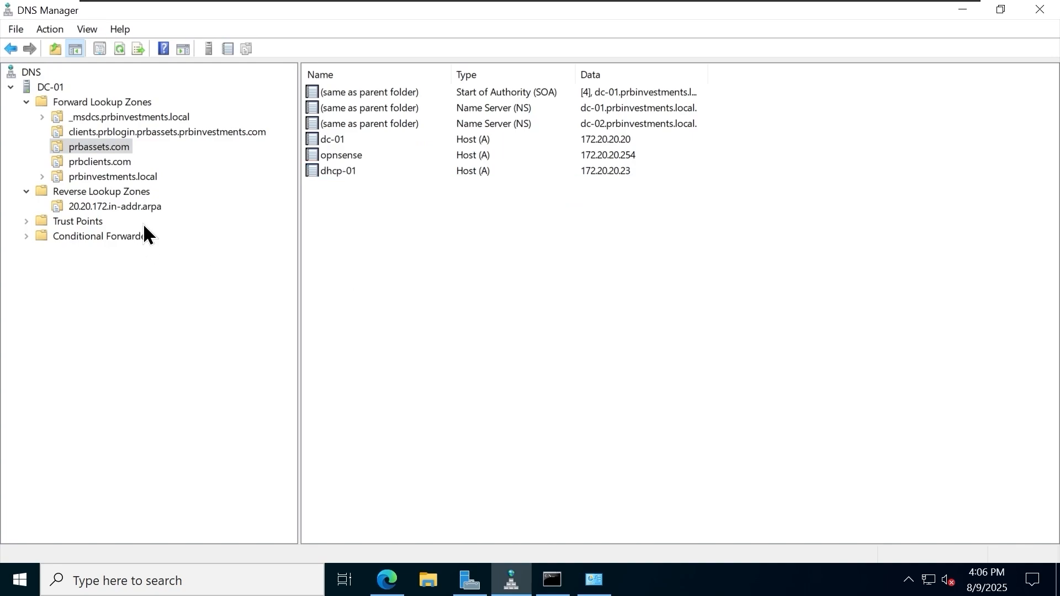
- Refresh the 20.20.172.in-addr.arpa reverse zone and examine the pointer records for 172.20.20.23 and 172.20.20.20
left_click(138, 207)
right_click(151, 206)
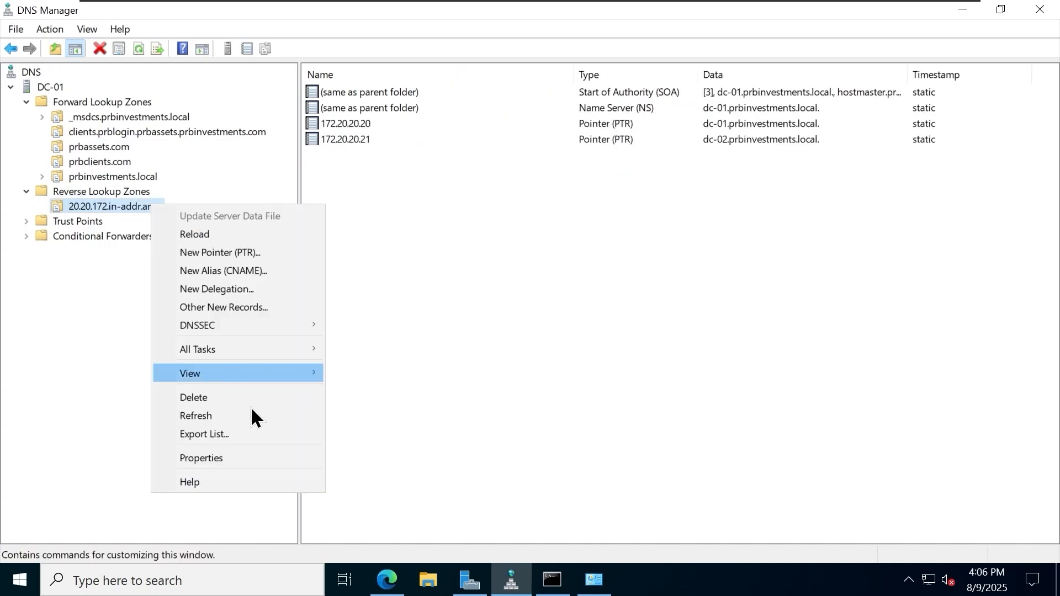
left_click(254, 414)
left_click(380, 153)
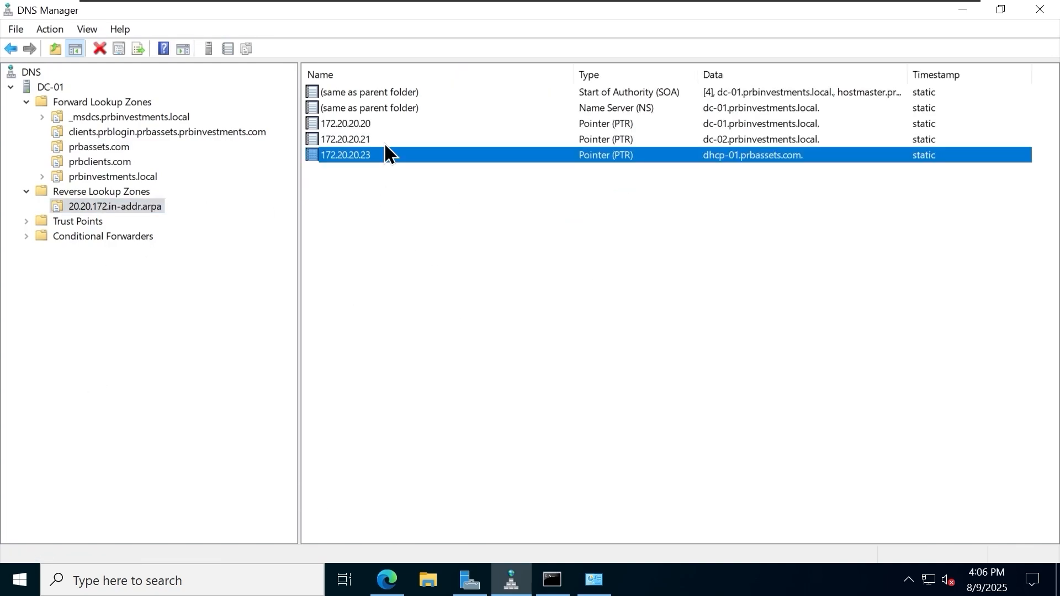
left_click(390, 121)
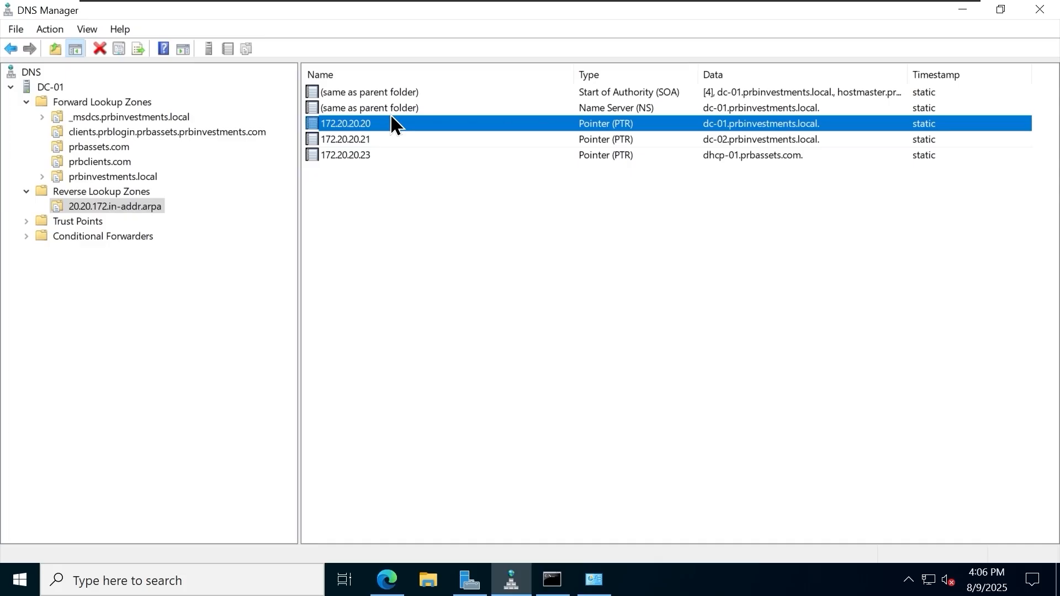